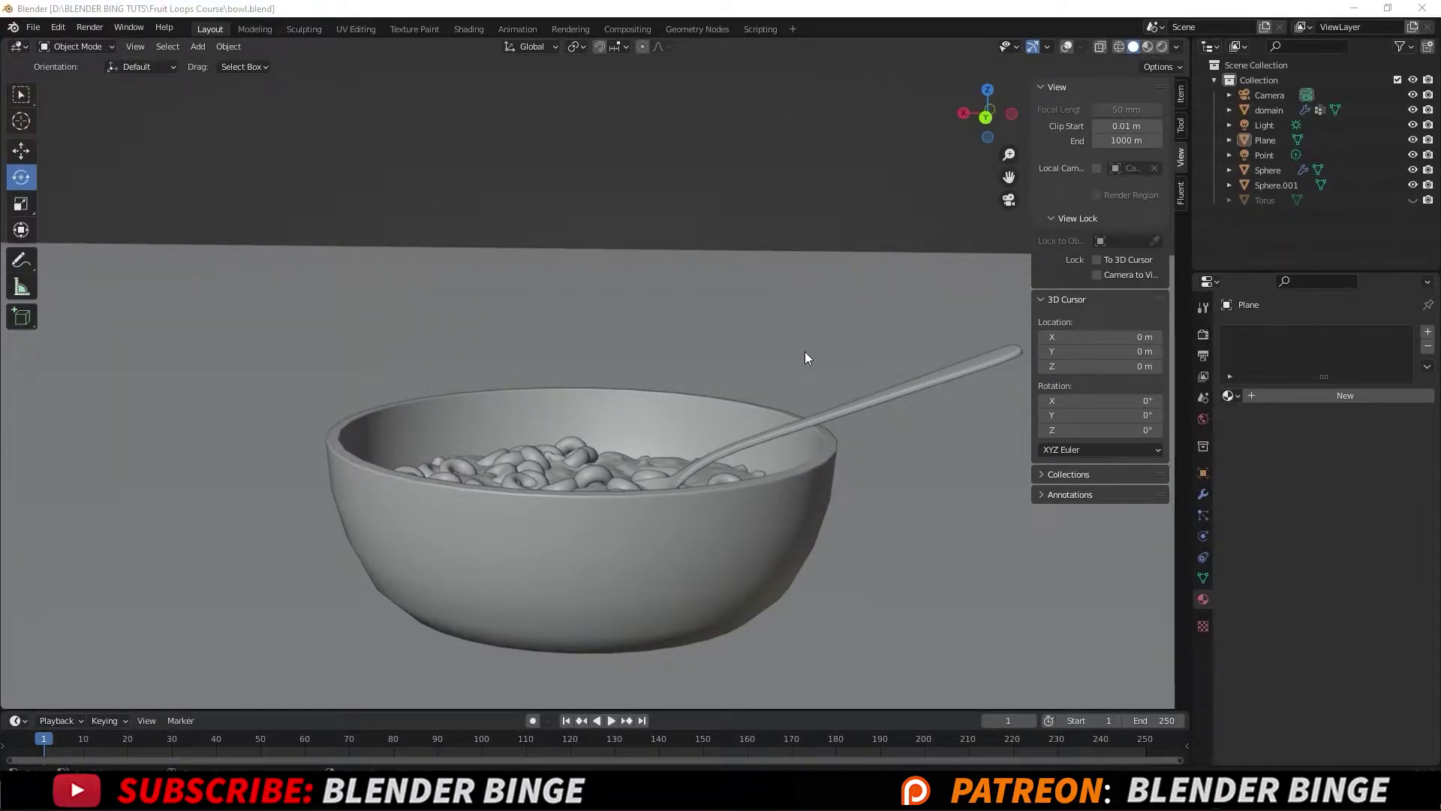
Switch to Material Preview and give the floor plane a new material named base_floor
left_click(1149, 46)
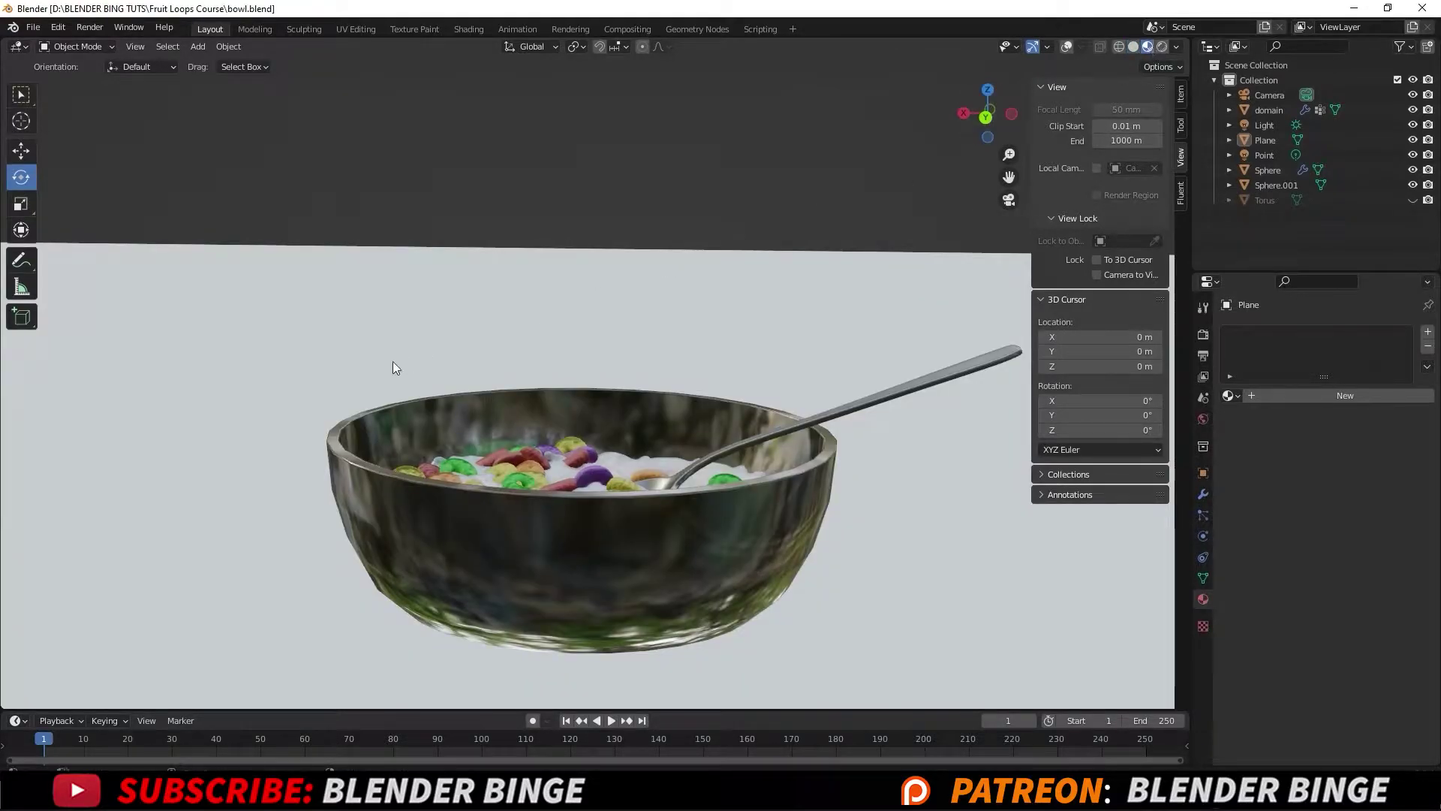
left_click(290, 281)
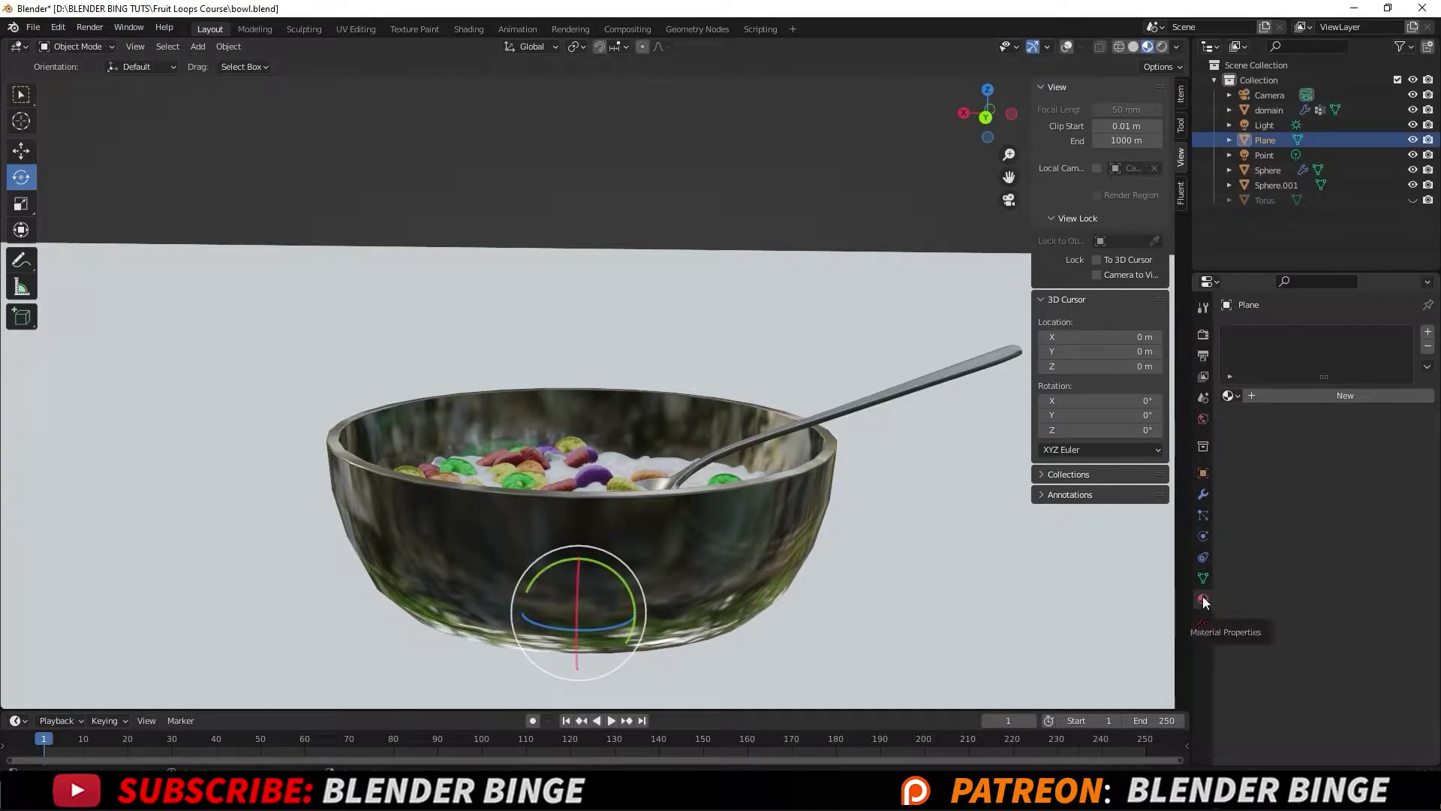
left_click(1294, 395)
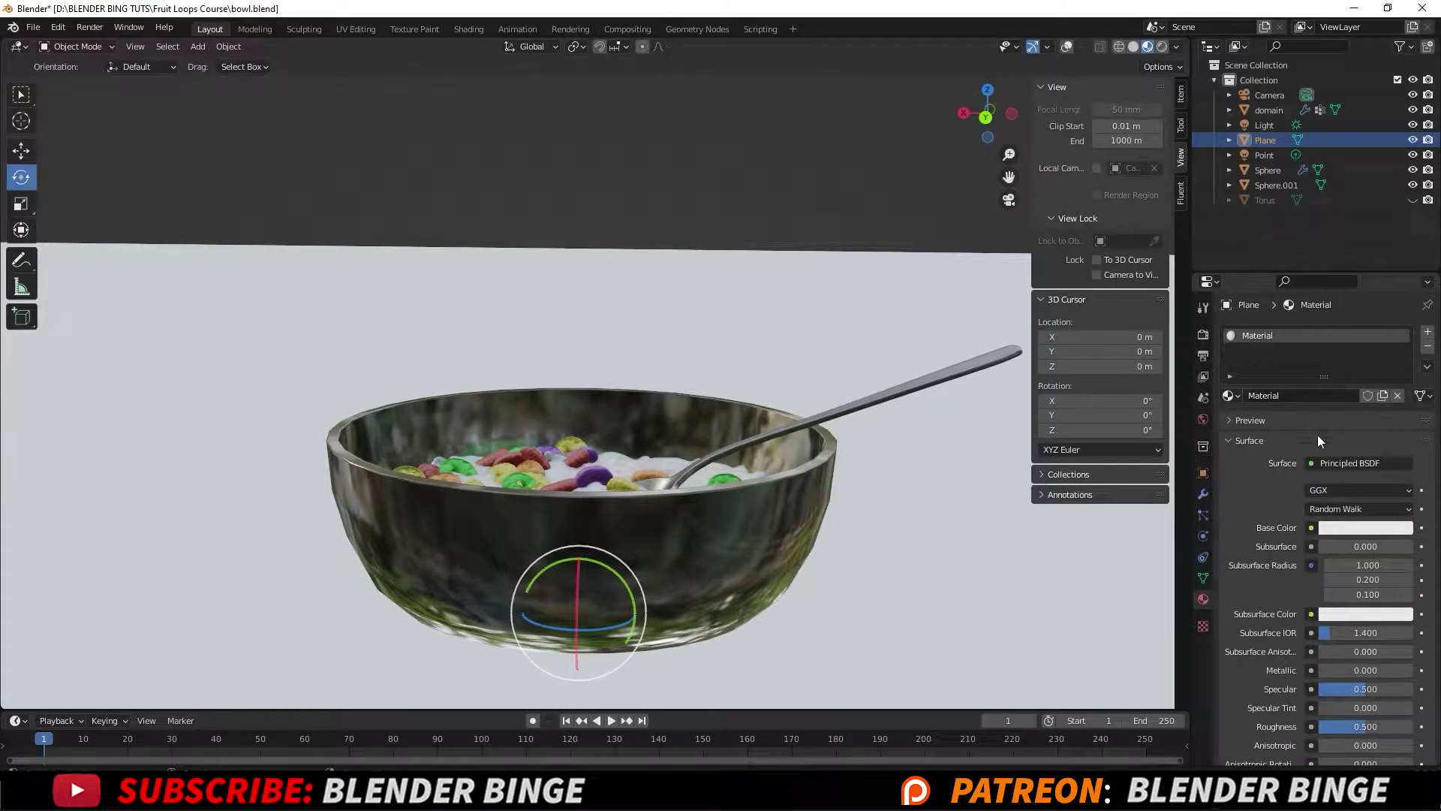
left_click(1299, 398)
type("base_floor")
key("Return")
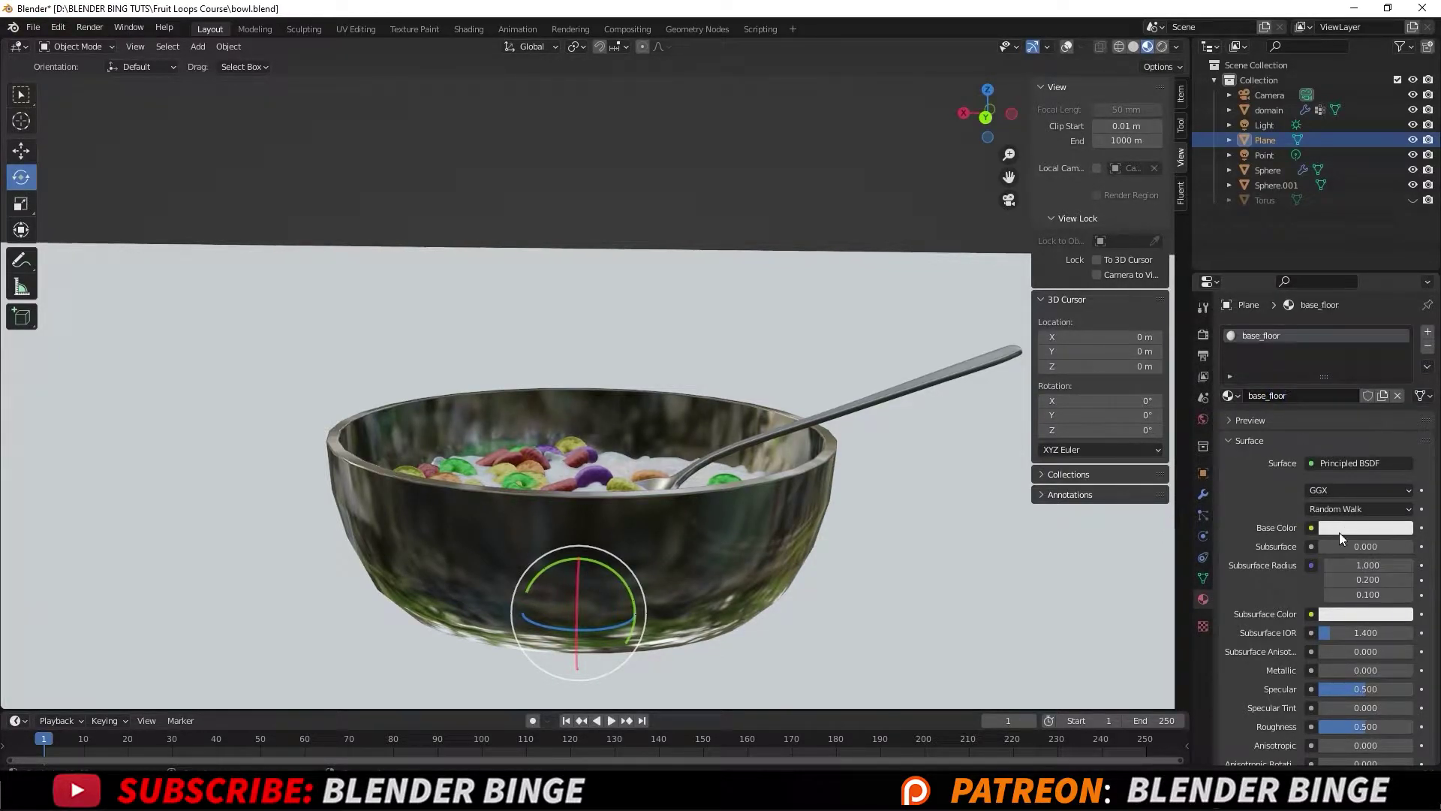
Set base_floor's base color to a saturated light blue (H 0.578, S 0.873, V 0.800)
left_click(1338, 529)
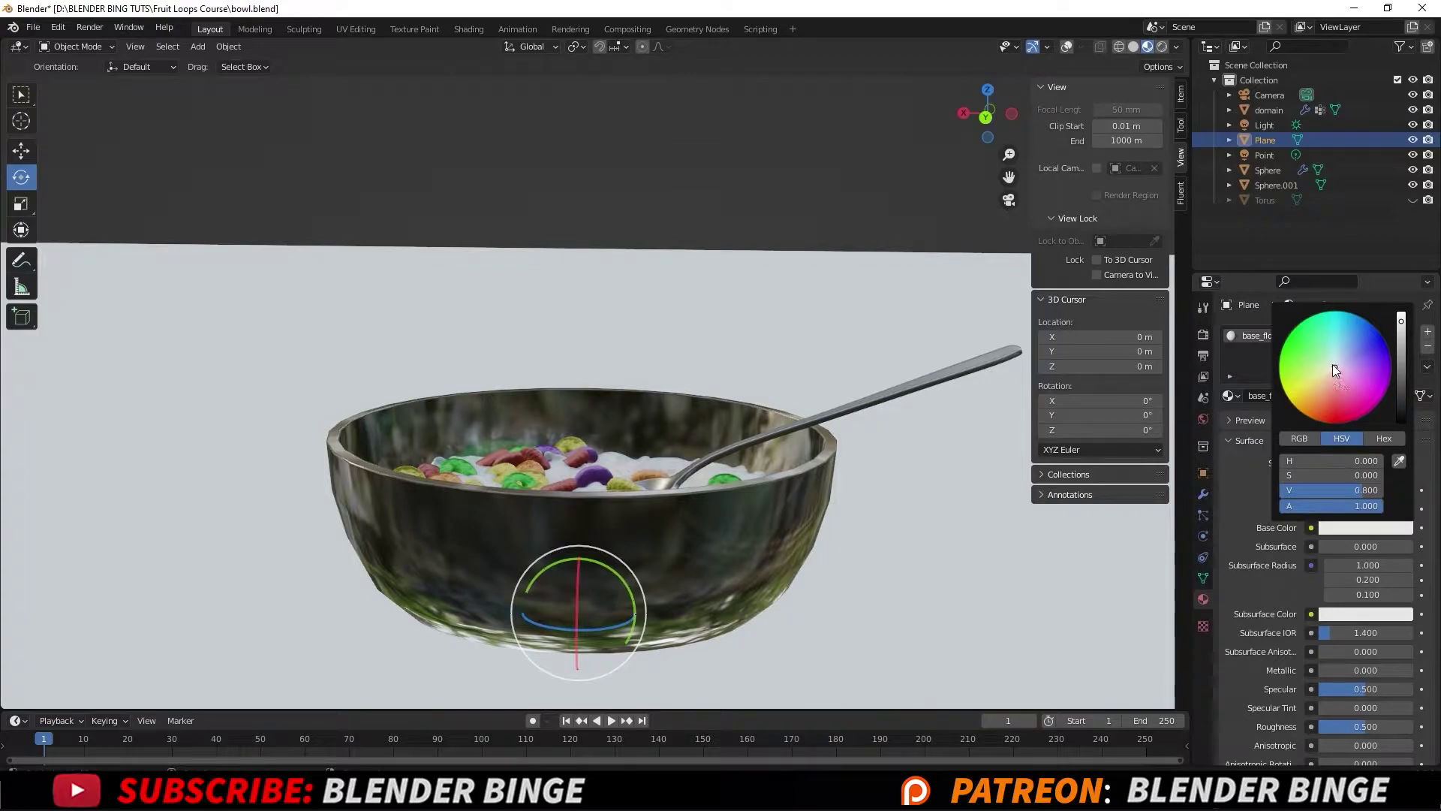
left_click(1344, 346)
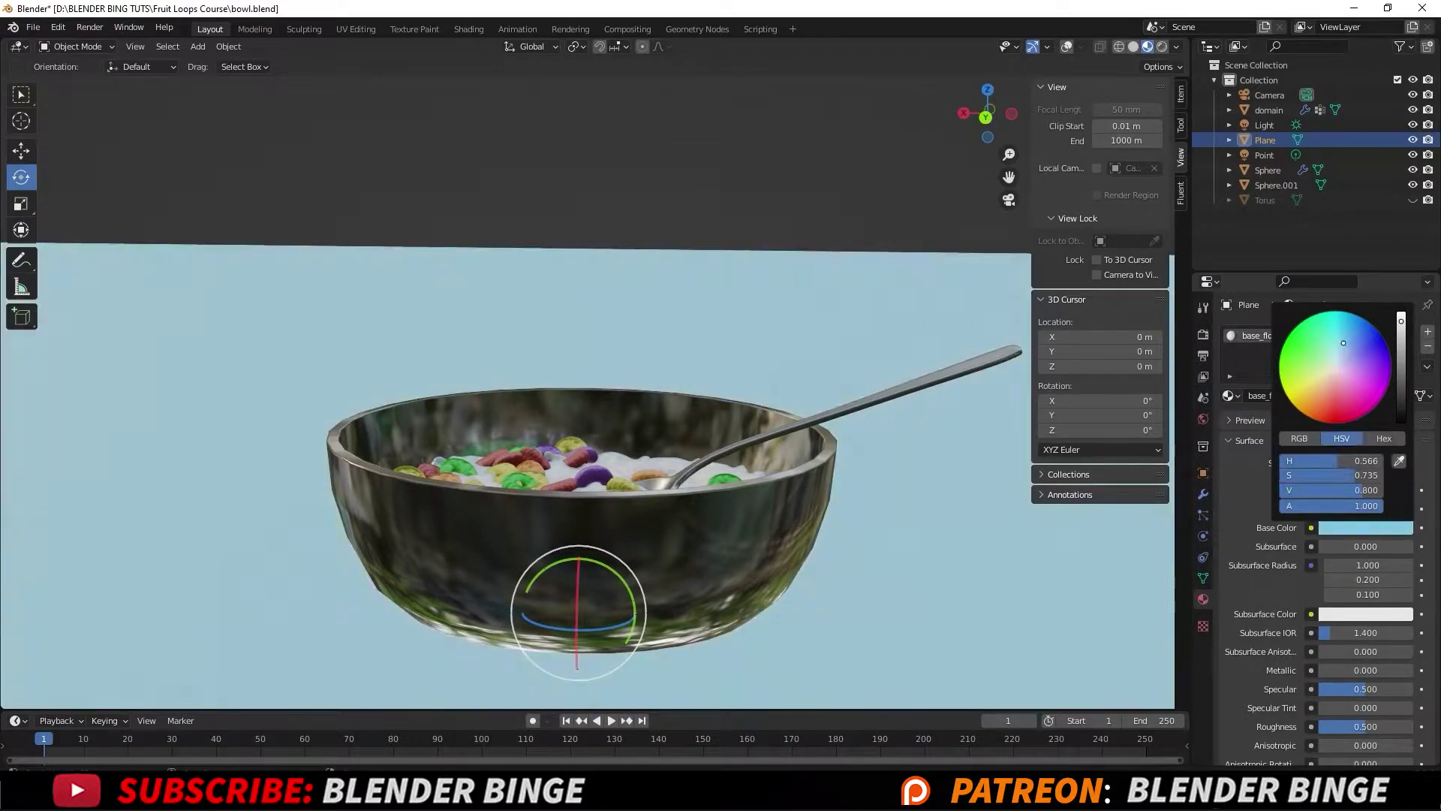
left_click_drag(1343, 343, 1347, 334)
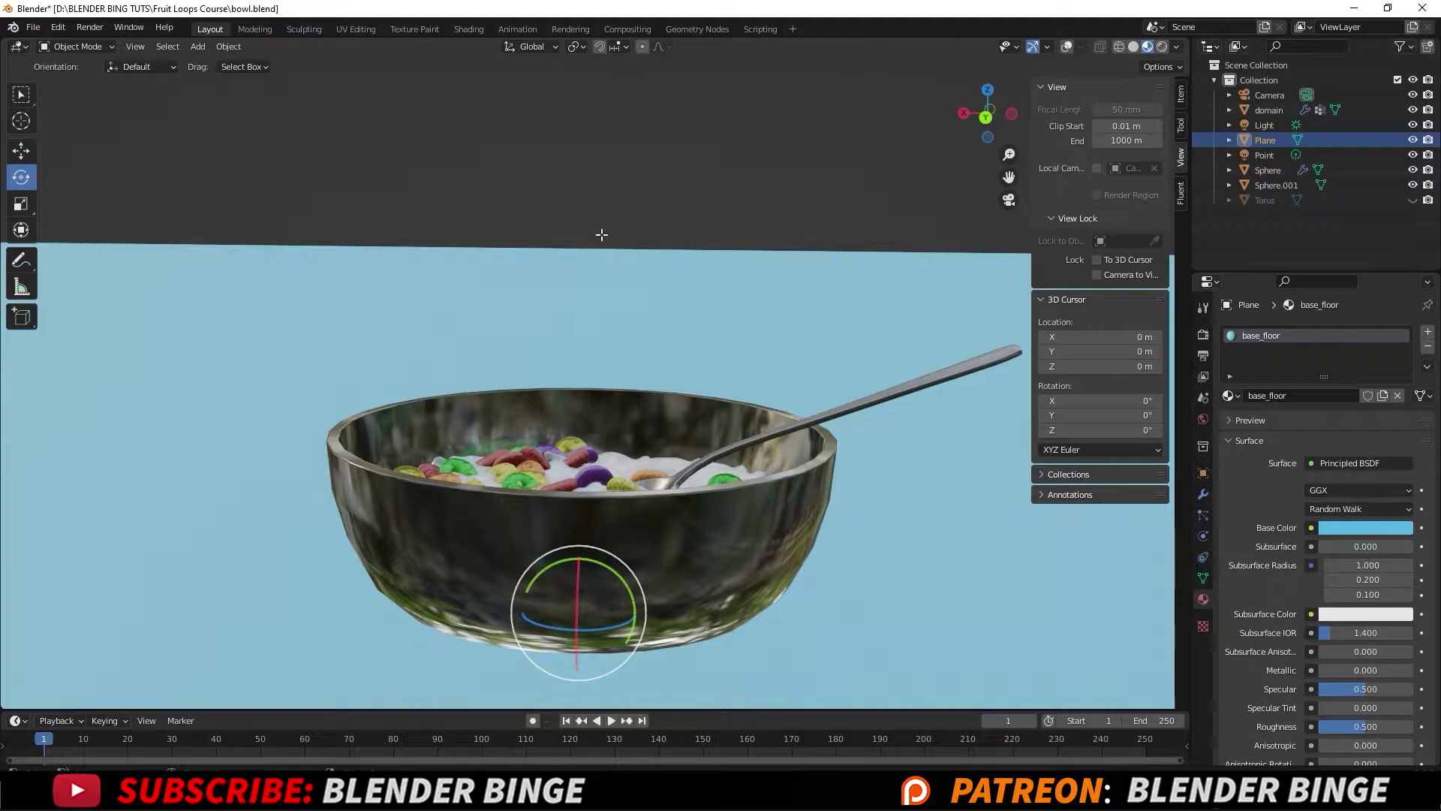
Extrude the floor plane's far edge 6.7465 m upward into a back wall
key("Tab")
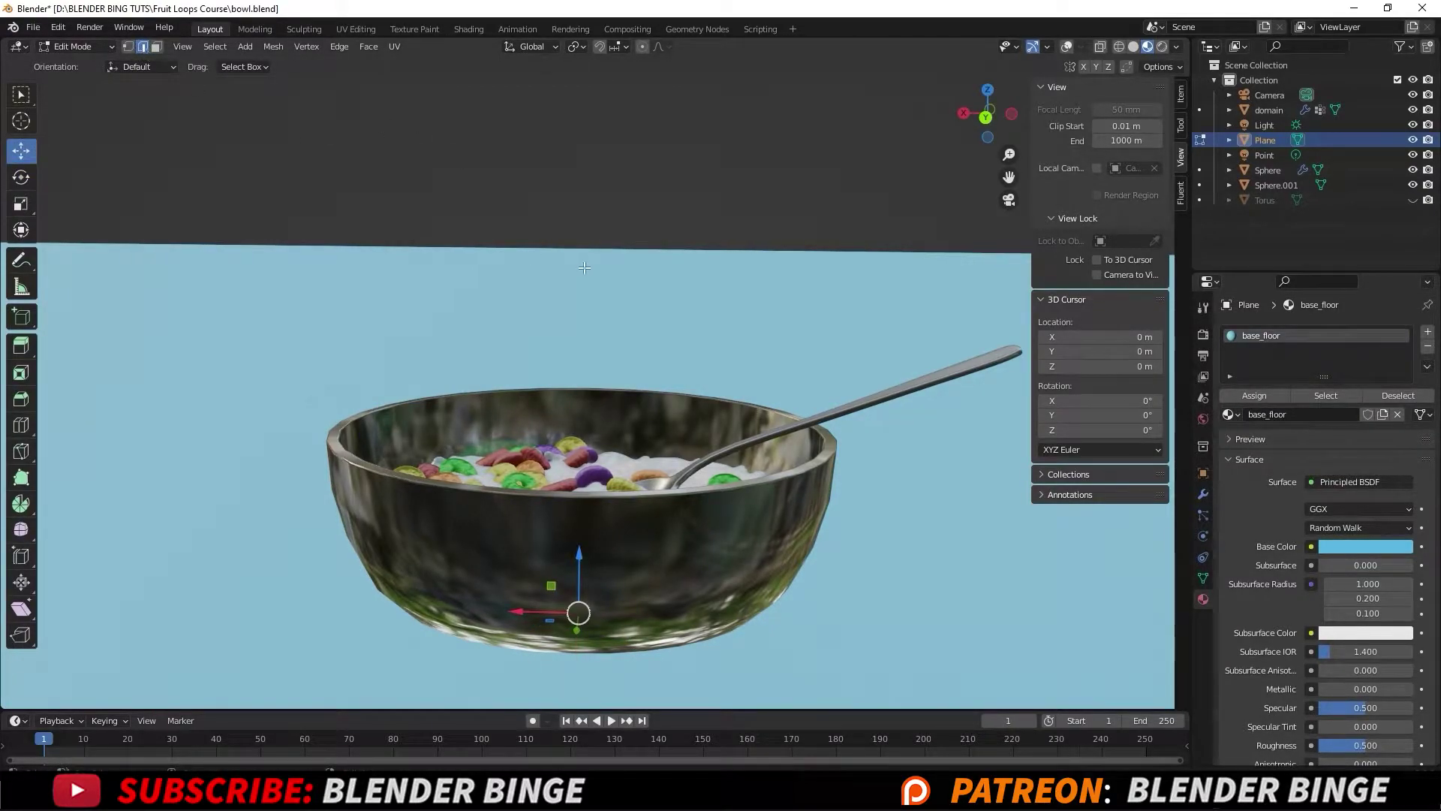
left_click(305, 231)
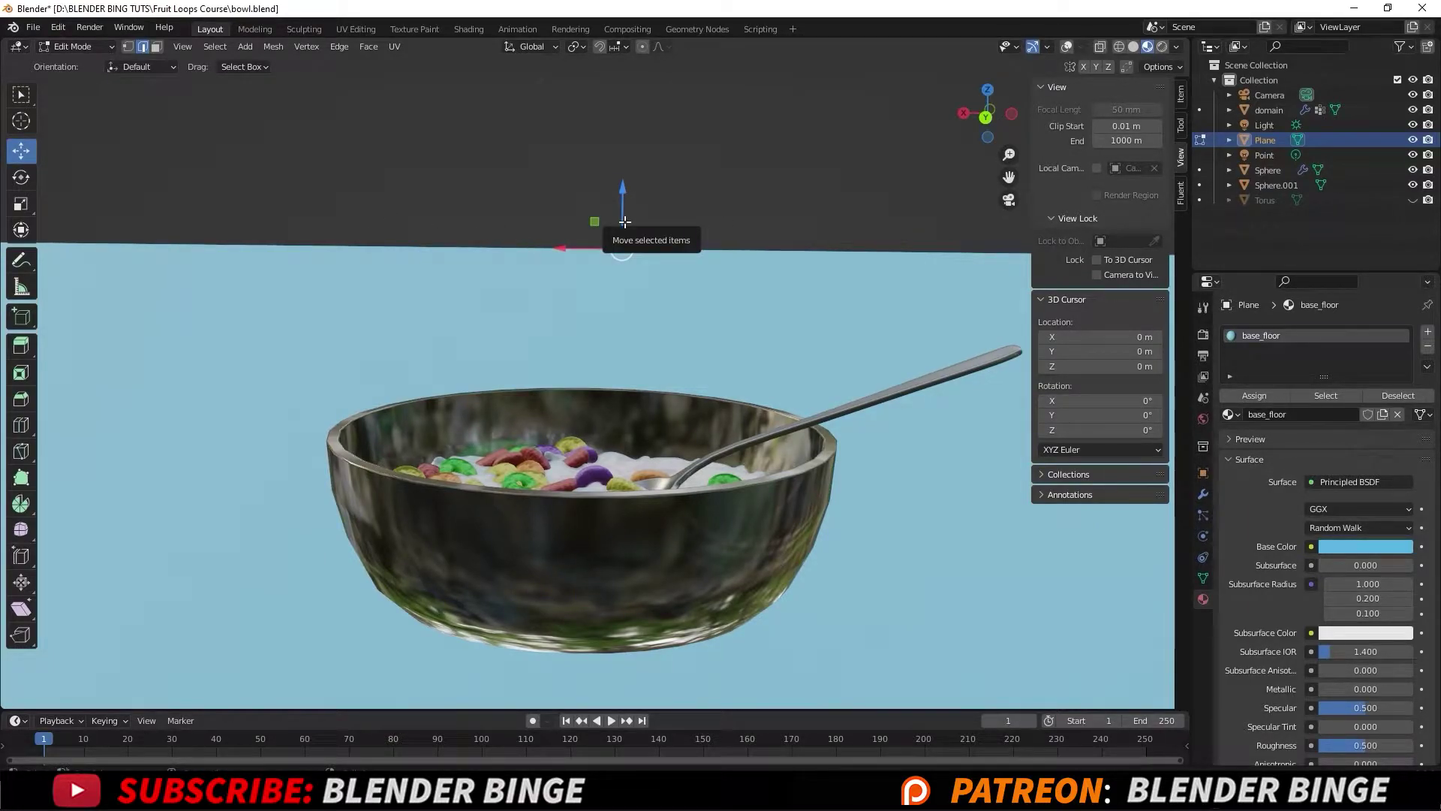
key("e")
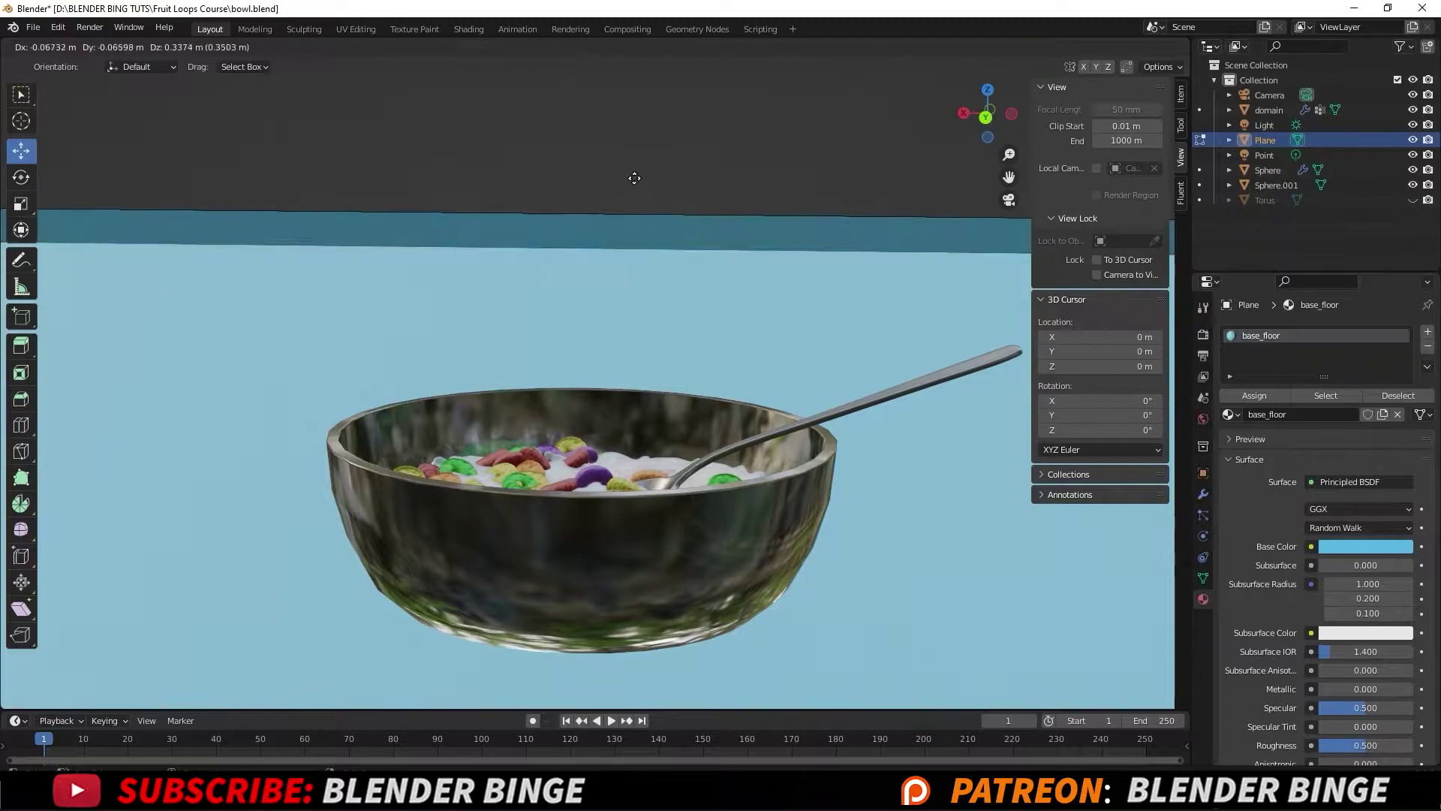
right_click(639, 155)
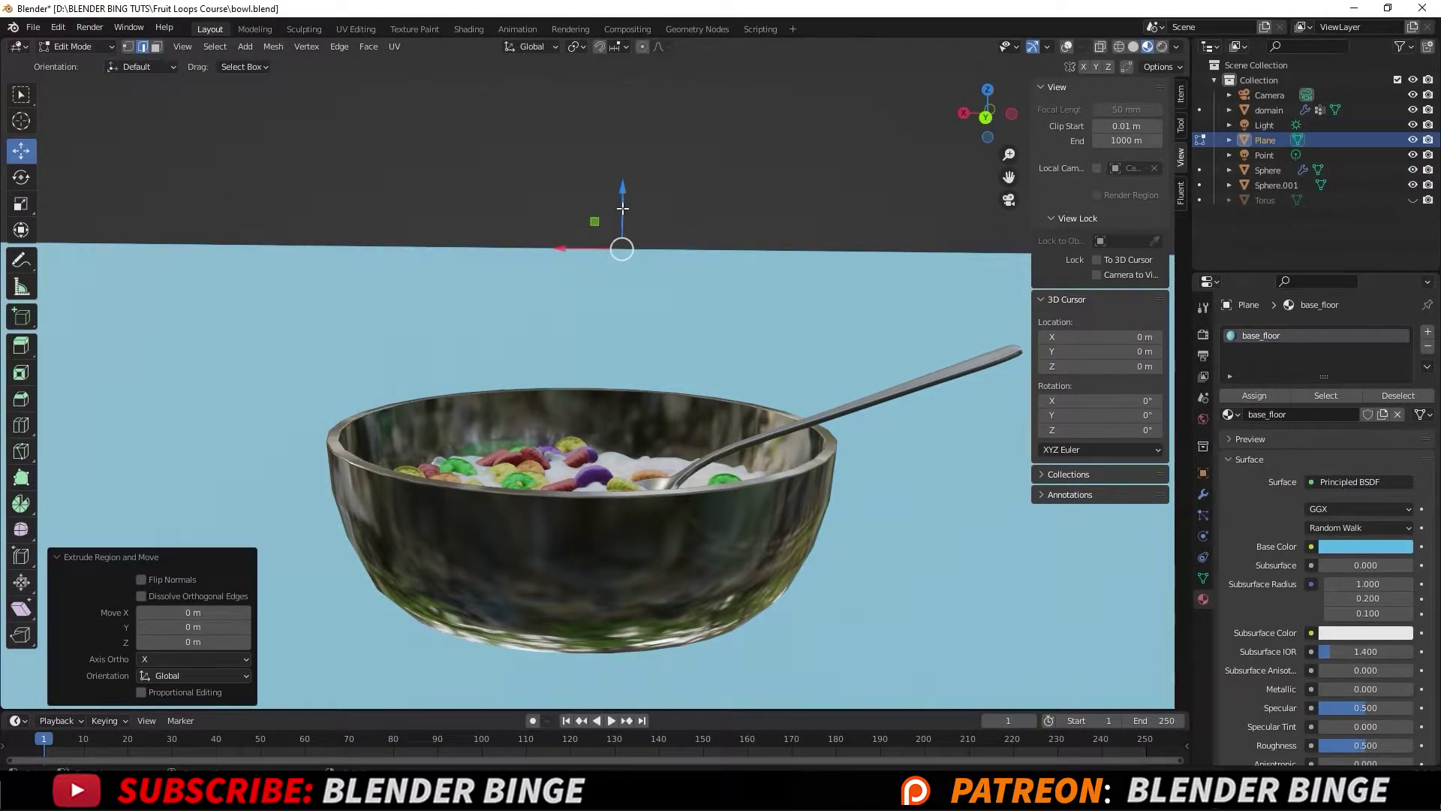
left_click_drag(622, 208, 706, 120)
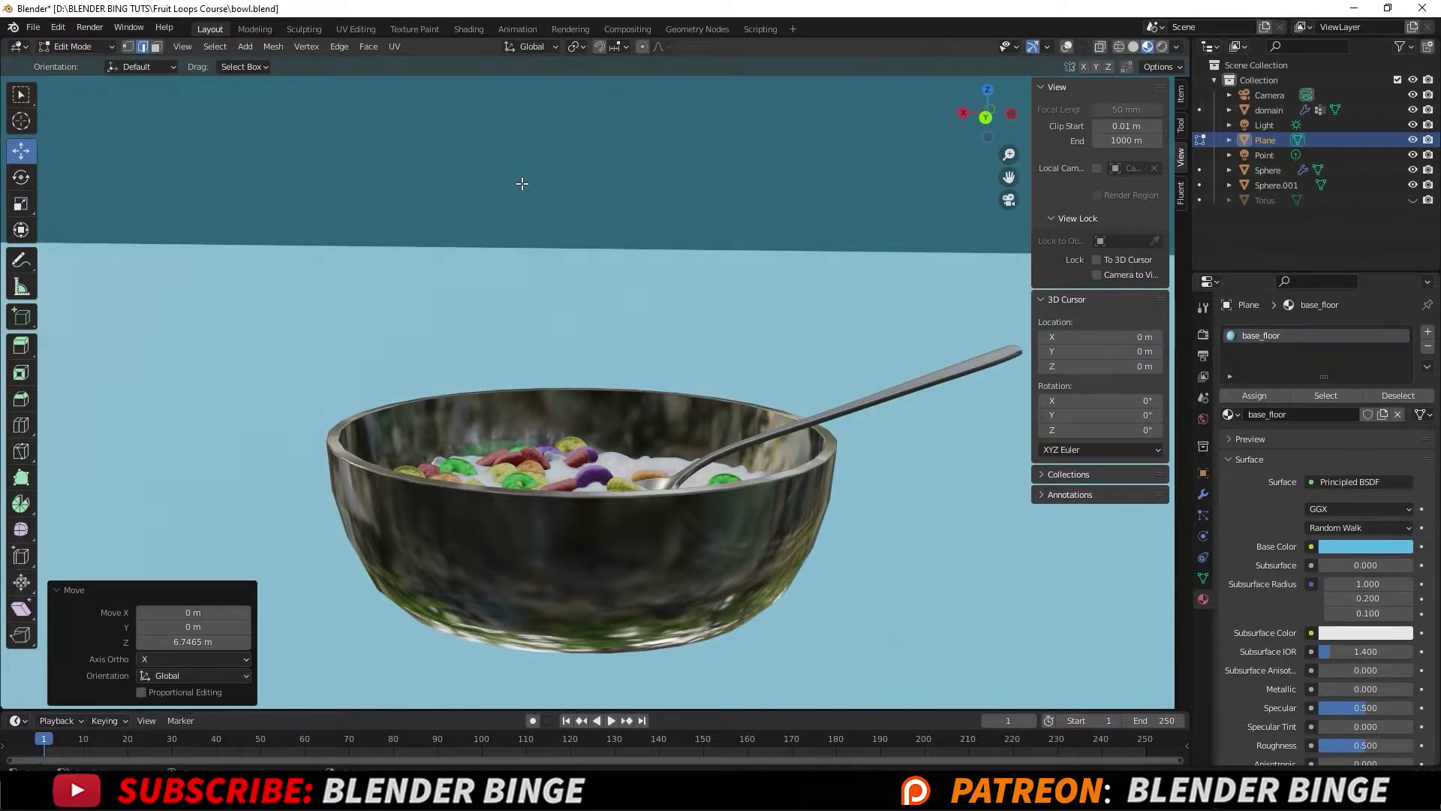
key("Tab")
key("shift+space")
Orbit to a corner view of the floor and turn on viewport overlays
key("r")
scroll(488, 210, "down", 5)
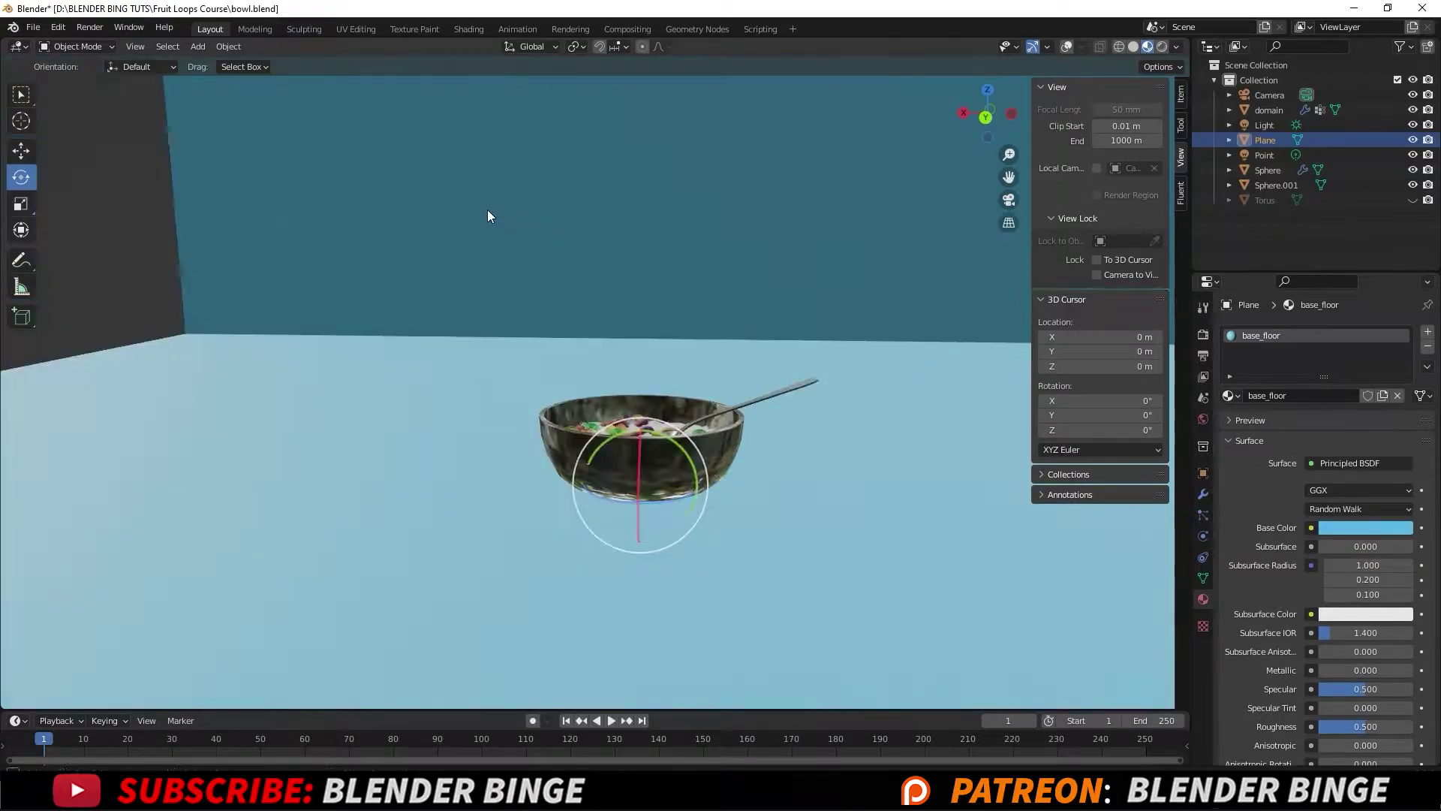
middle_click_drag(487, 209, 592, 223)
scroll(593, 225, "down", 7)
scroll(563, 300, "up", 3)
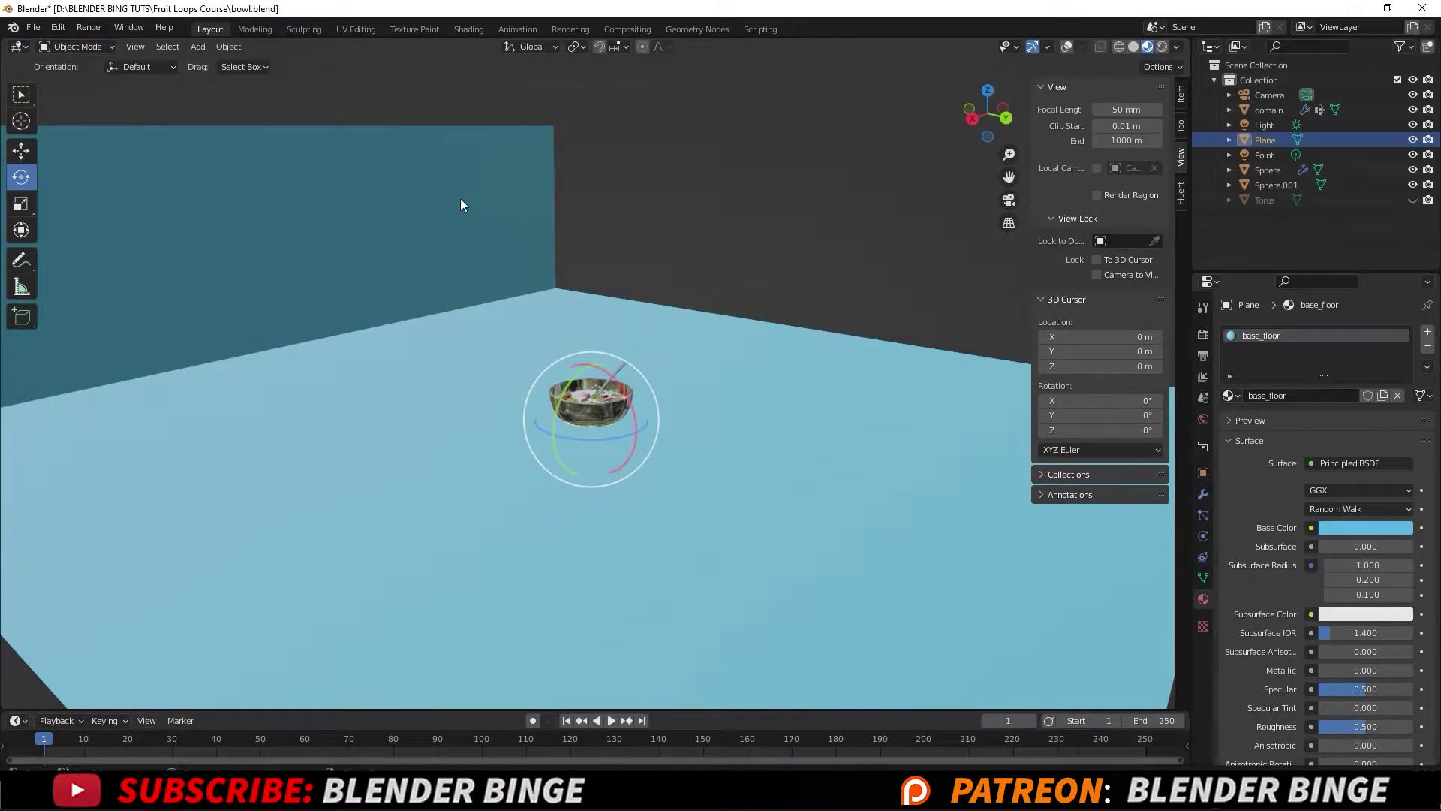
left_click(1062, 48)
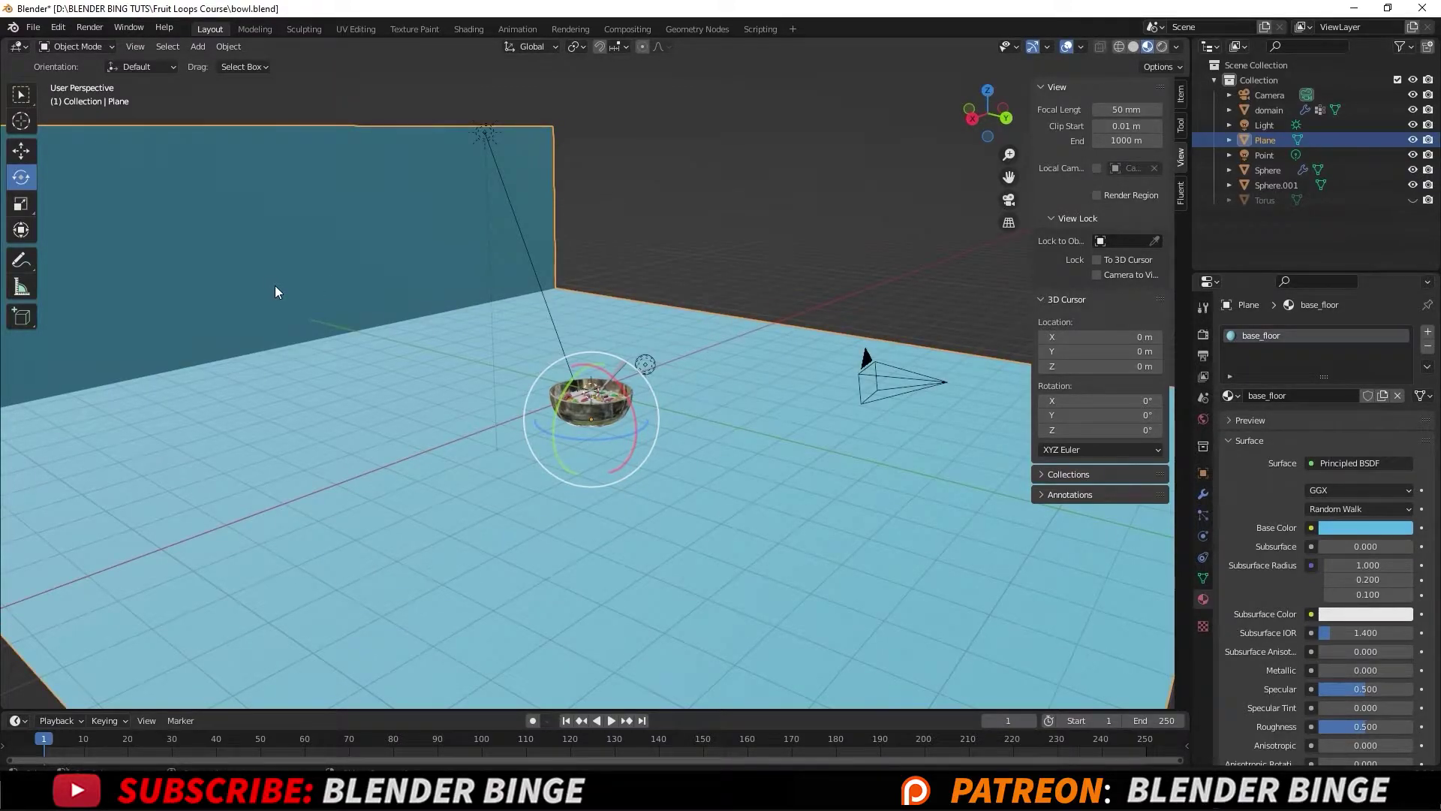
Bevel the wall–floor edge to 0.248 m wide with 6 segments
key("Tab")
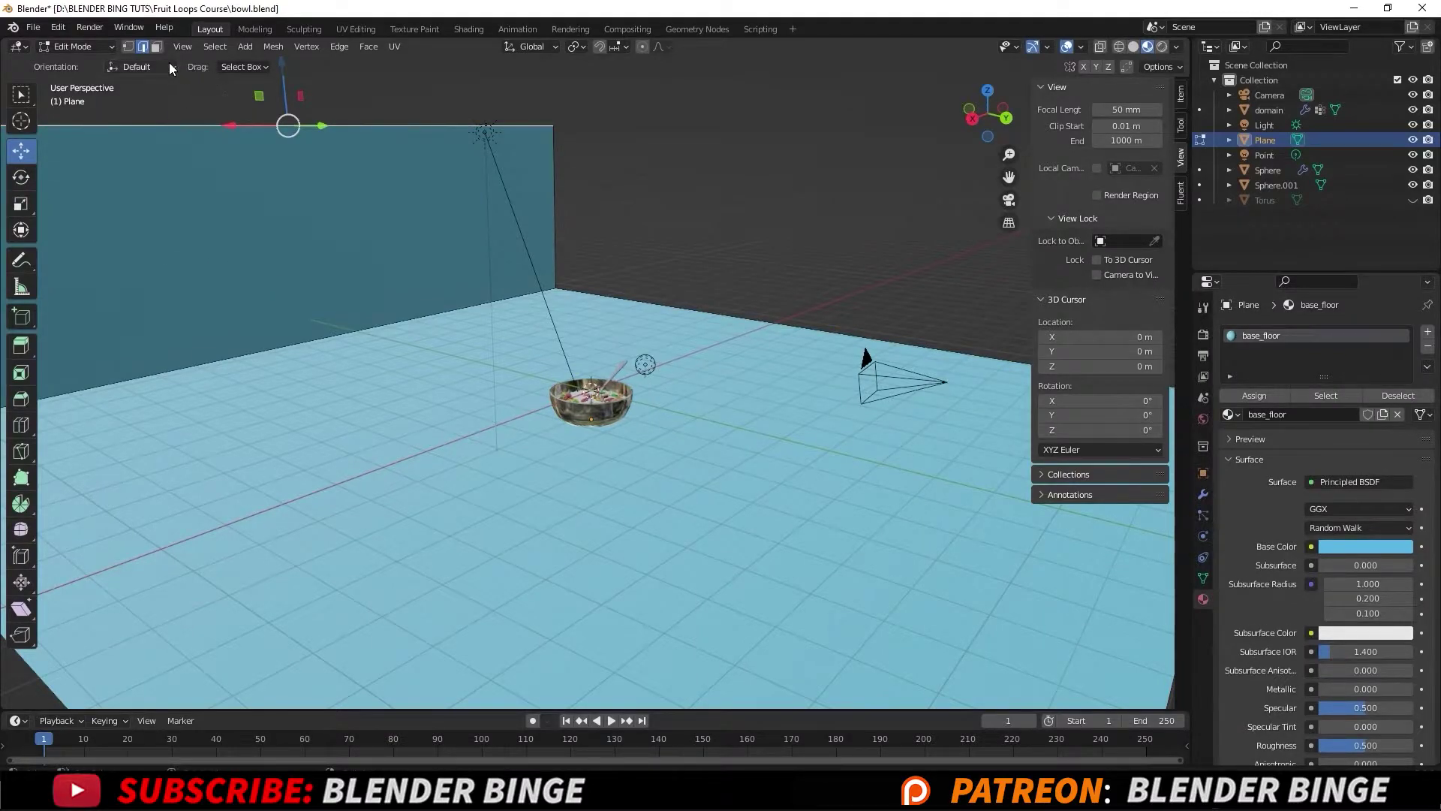
left_click(404, 324)
middle_click_drag(404, 324, 638, 332, "shift")
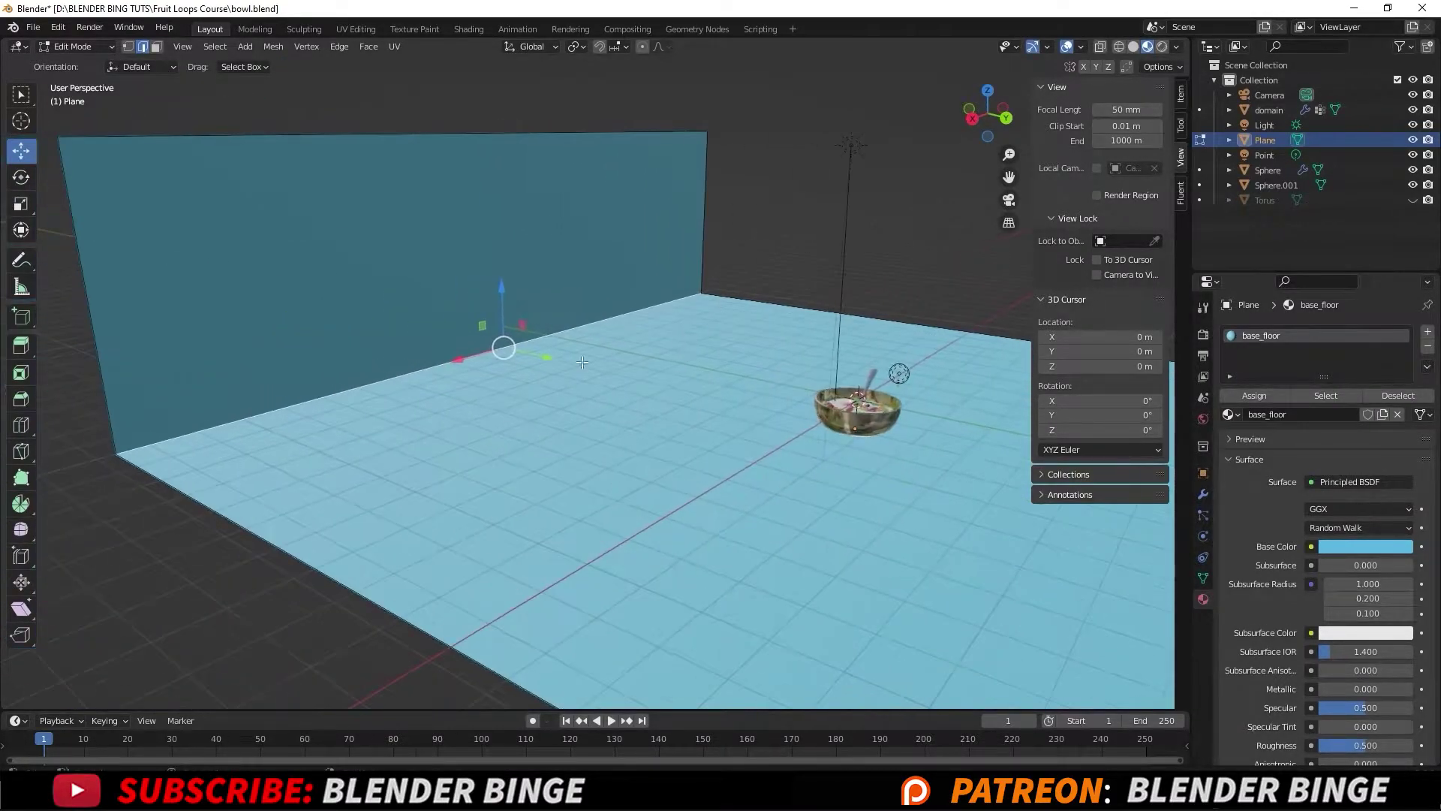
scroll(460, 322, "up", 3)
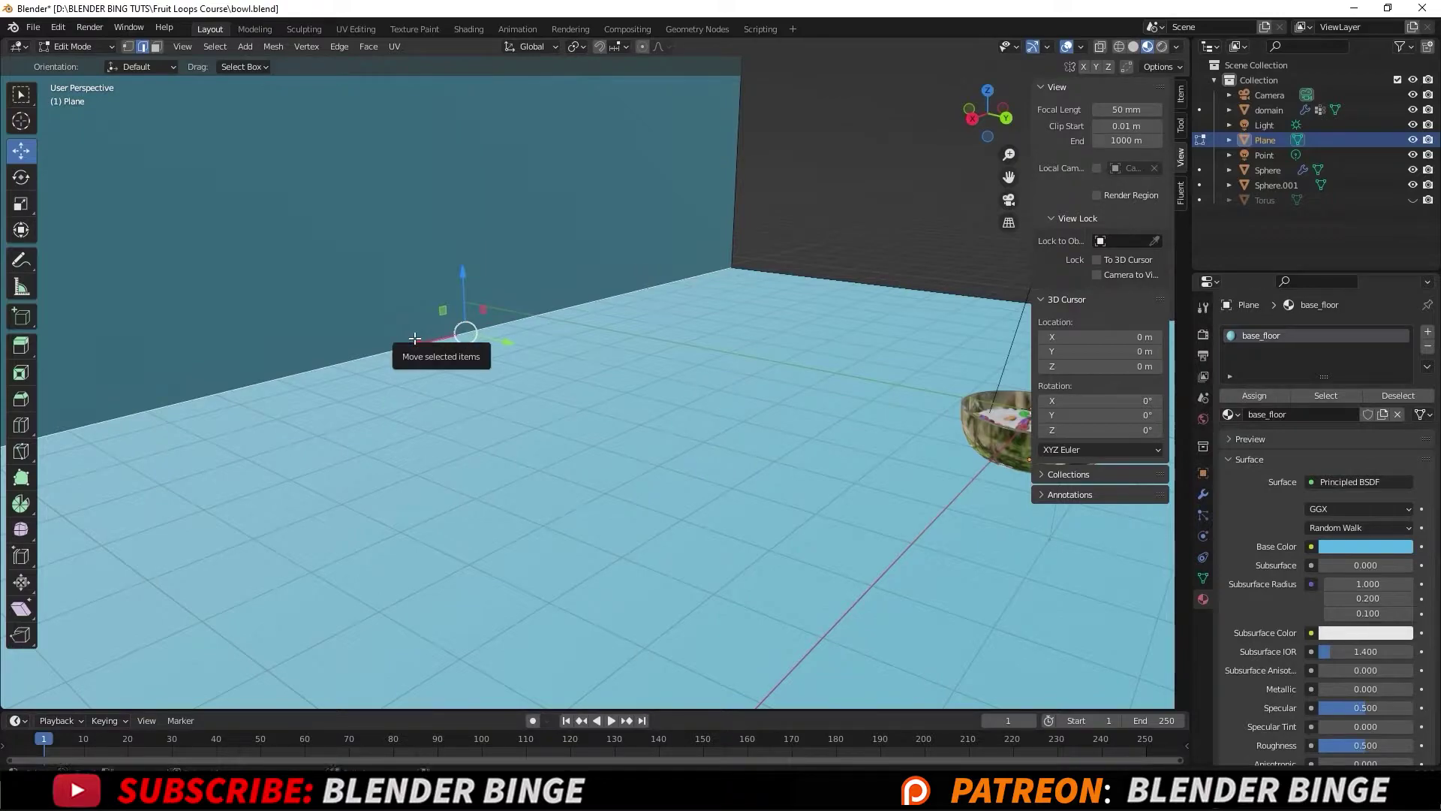
key("ctrl+b")
left_click_drag(514, 300, 636, 263)
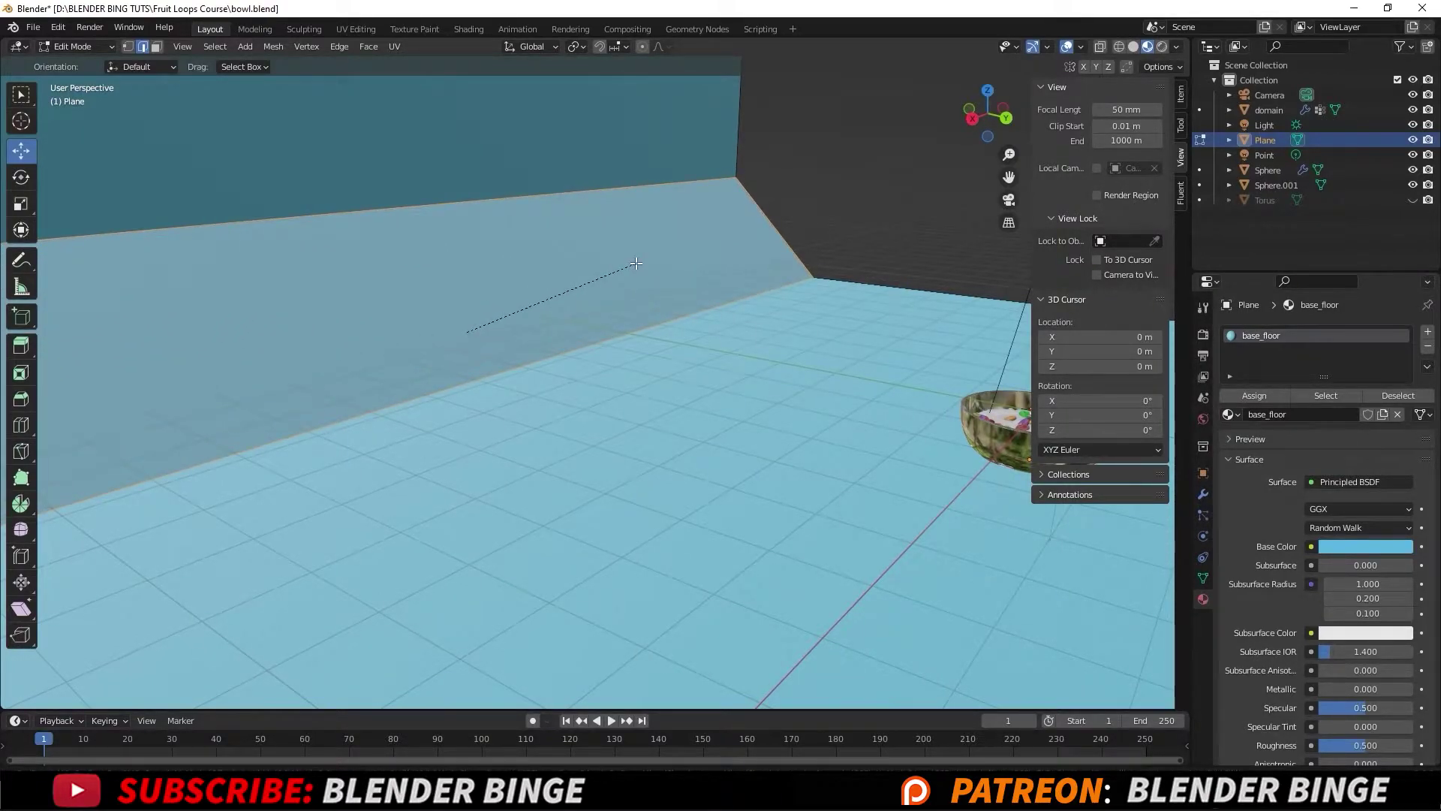
scroll(636, 263, "up", 2)
scroll(636, 263, "up", 2)
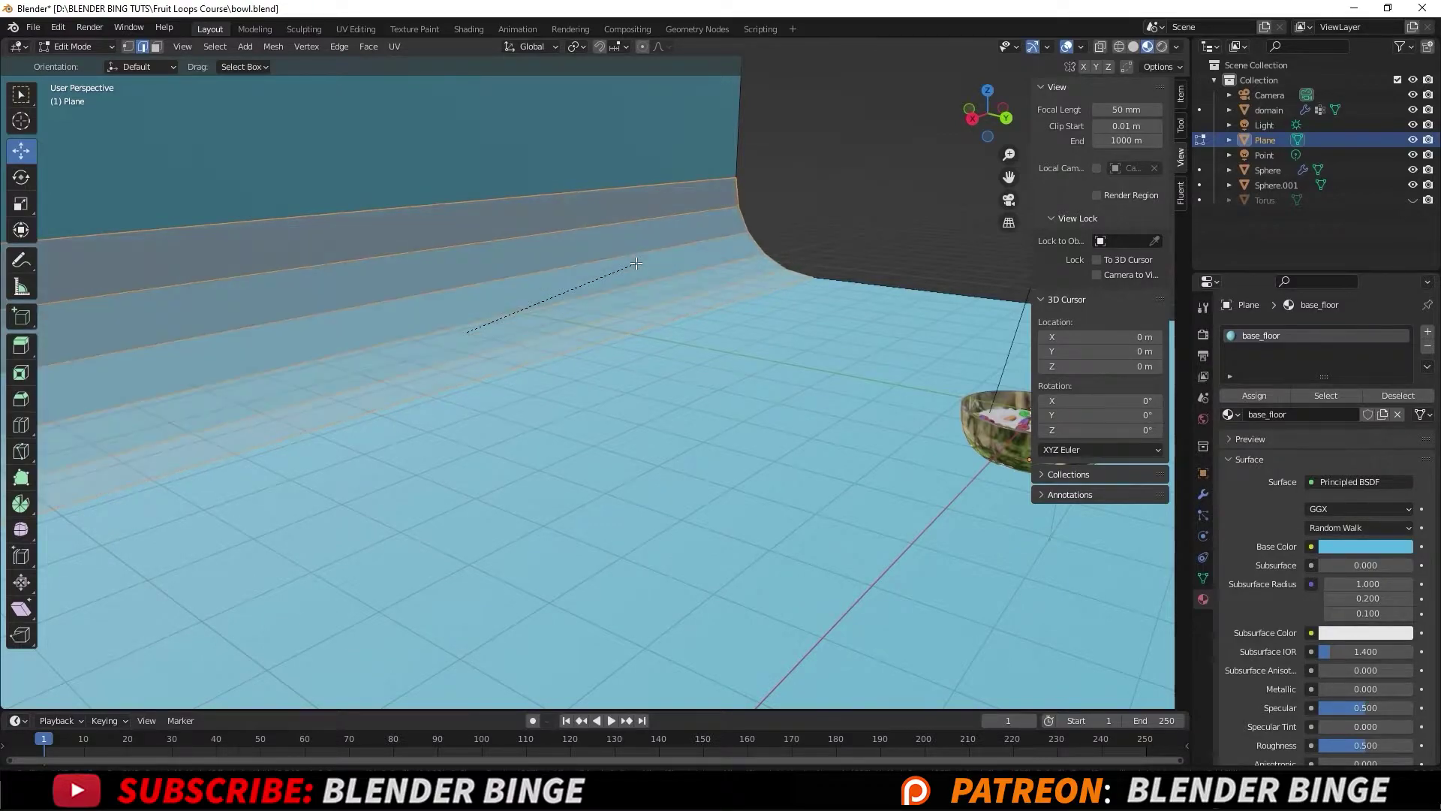
scroll(636, 263, "up", 2)
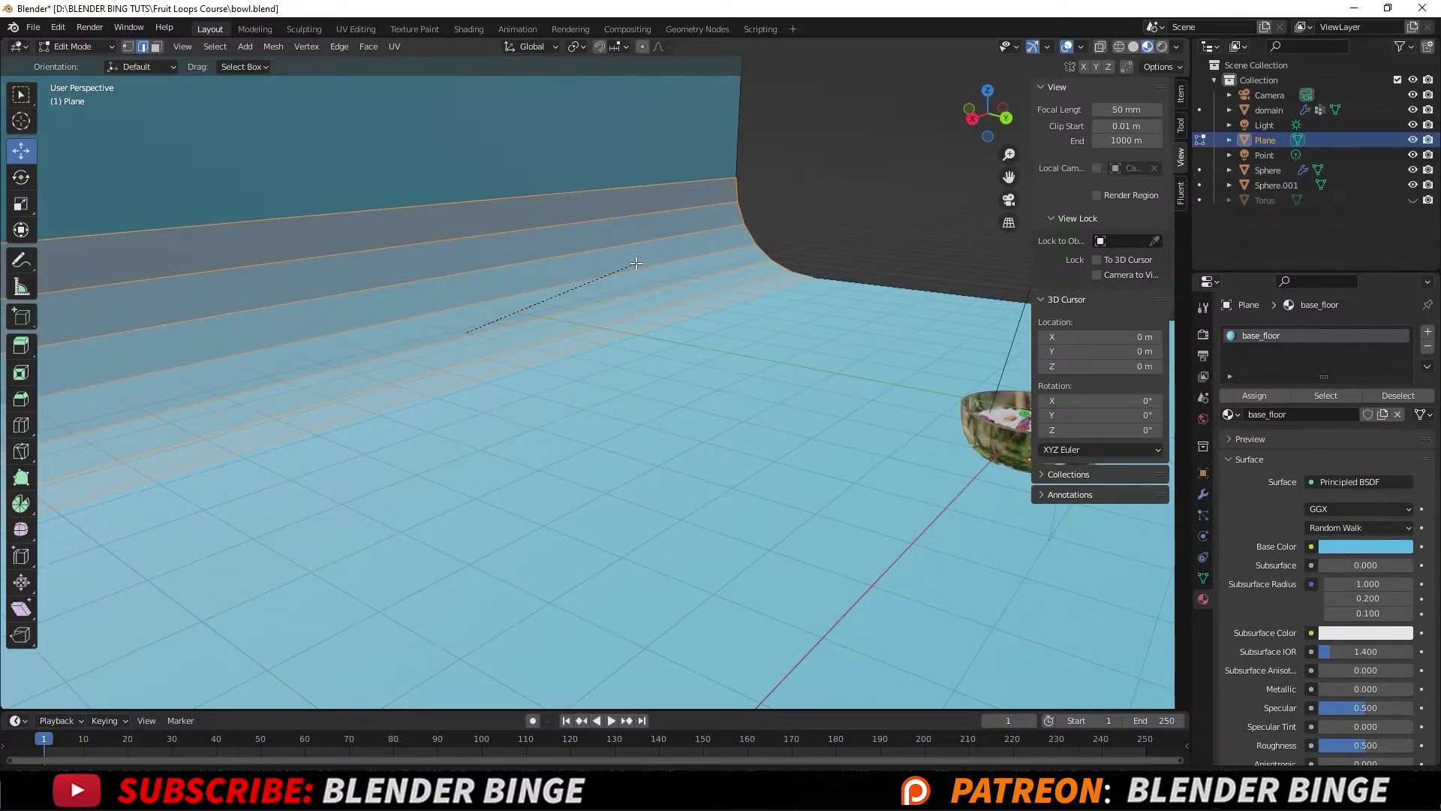
left_click(637, 264)
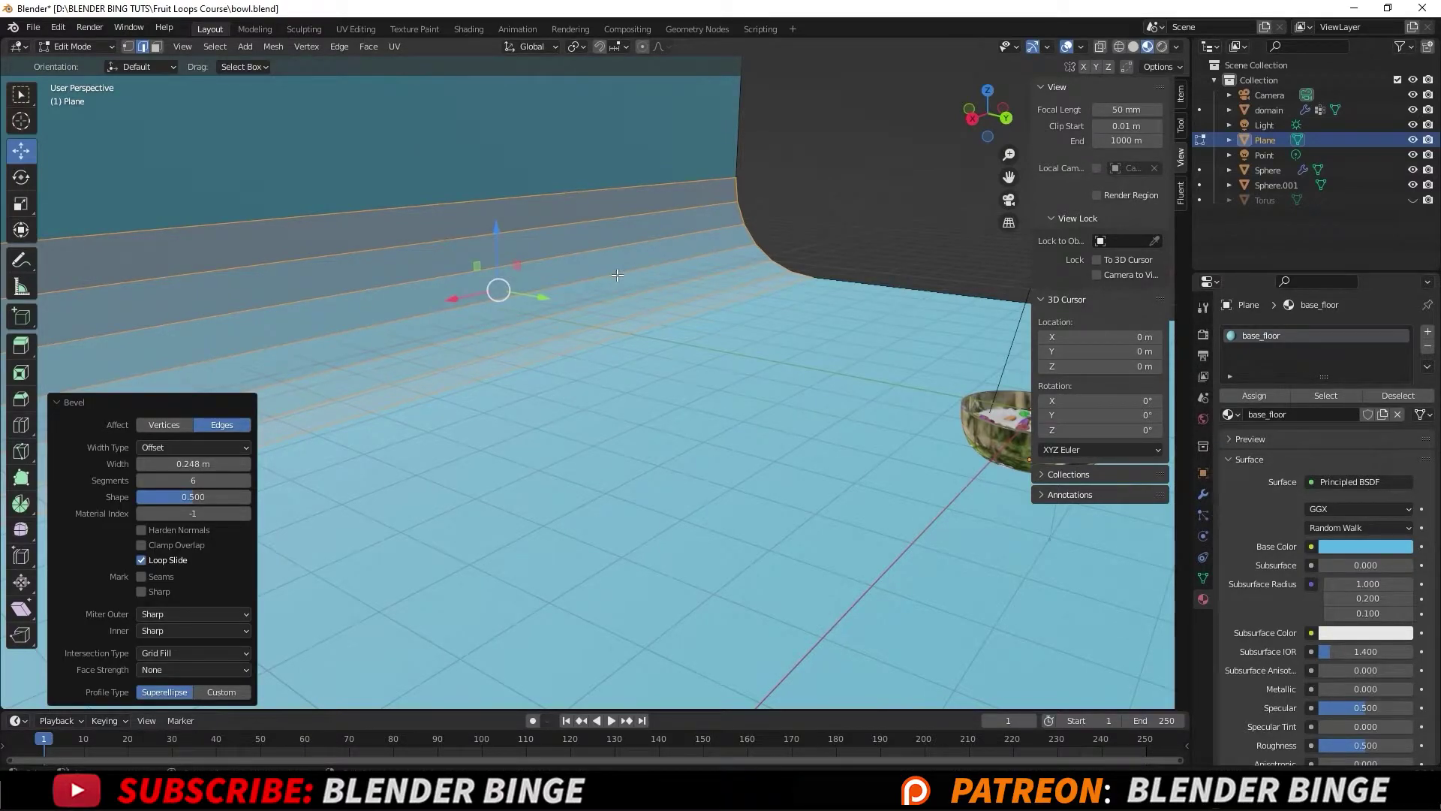
Apply Shade Smooth to the floor-and-wall backdrop in Object Mode
key("Tab")
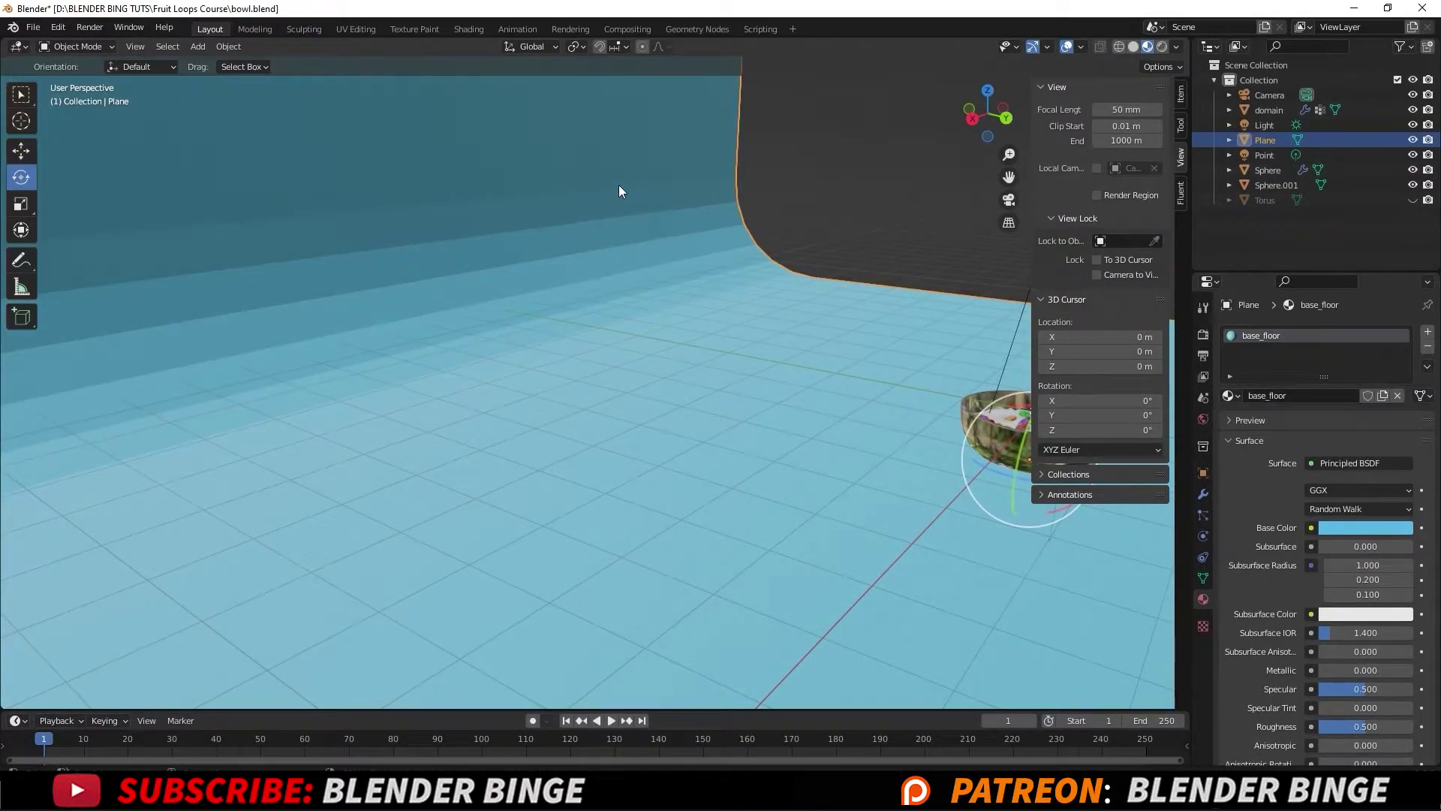
right_click(618, 187)
left_click(585, 185)
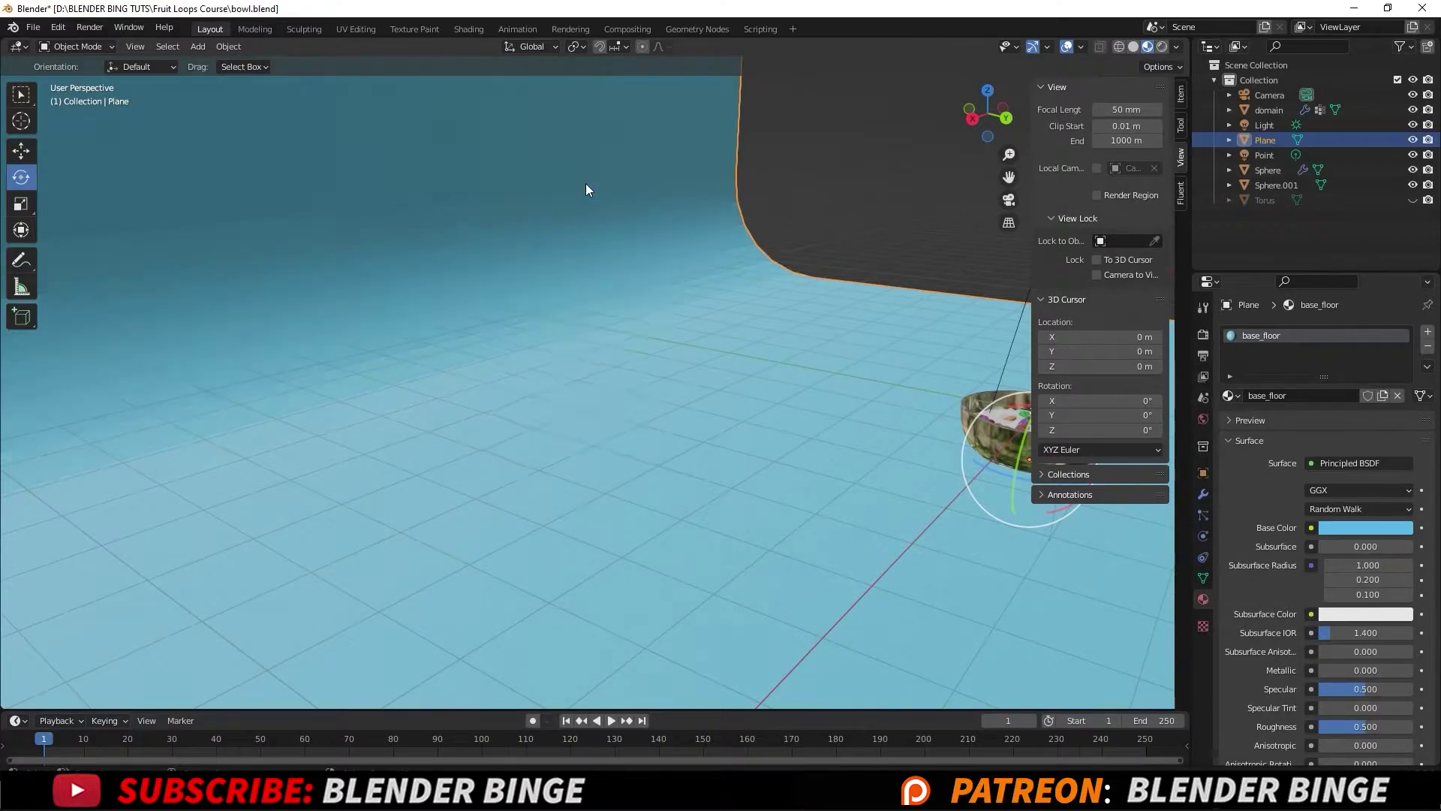
scroll(652, 228, "down", 10)
middle_click_drag(628, 276, 525, 269)
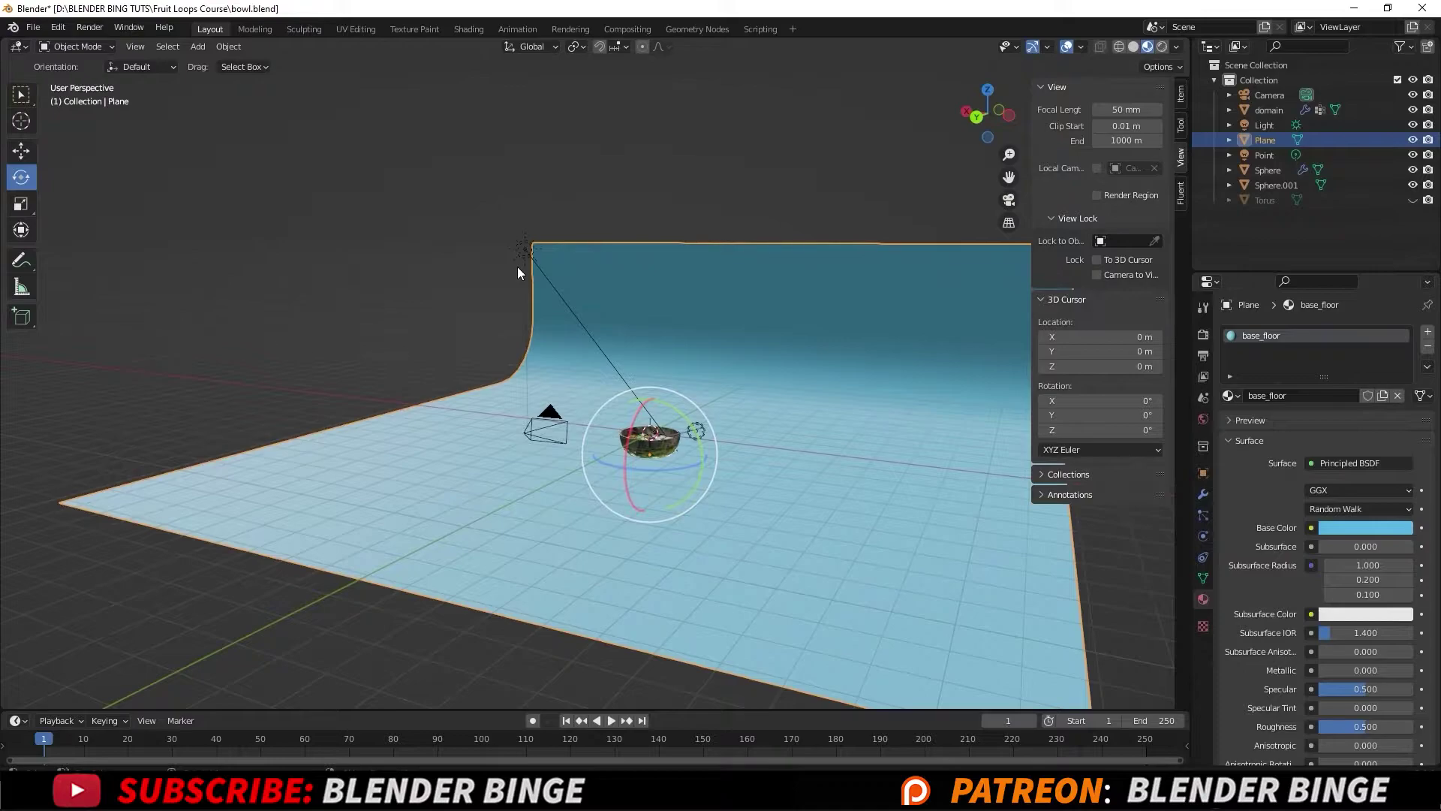
View through the scene camera with overlays hidden in Rendered shading
key("KP_0")
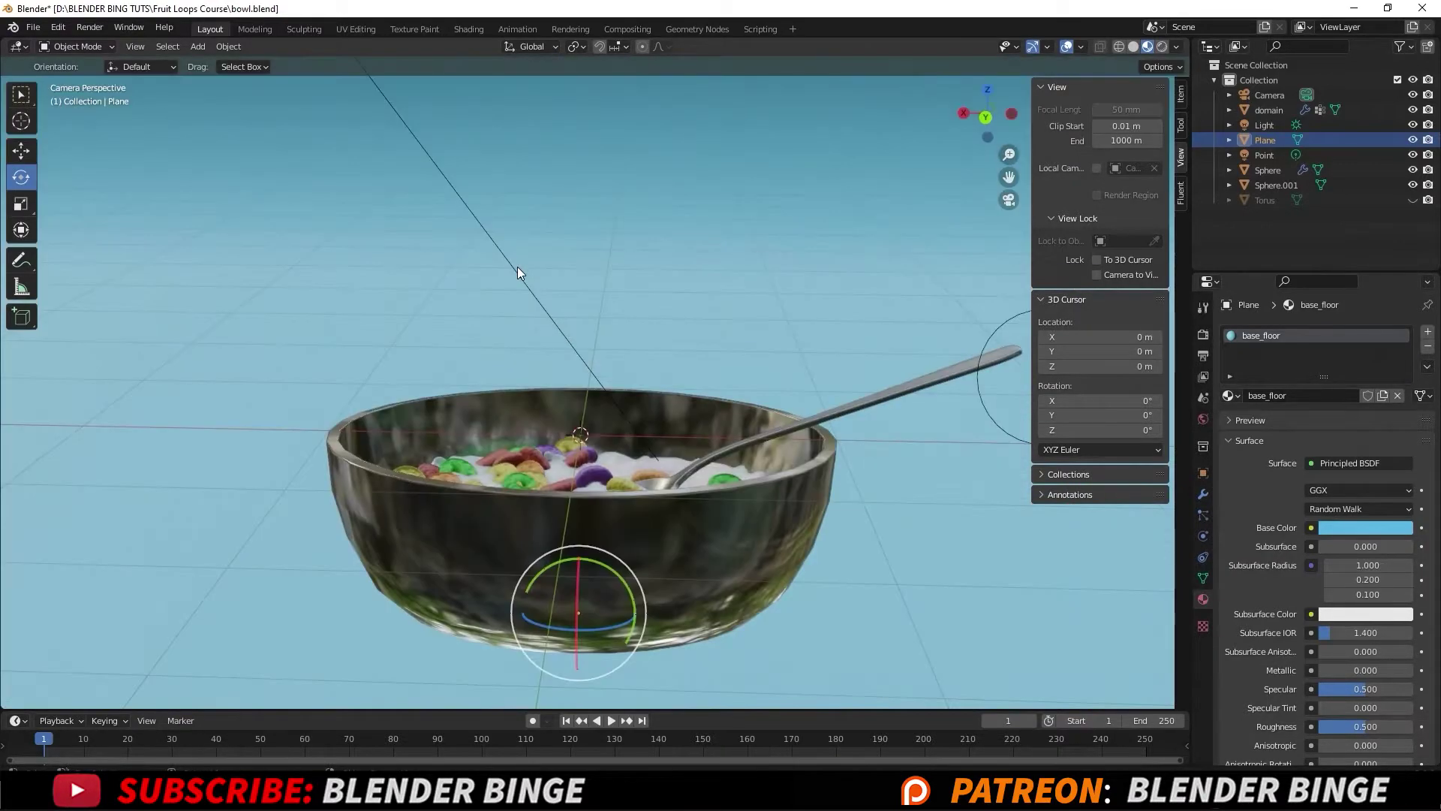
left_click(1064, 47)
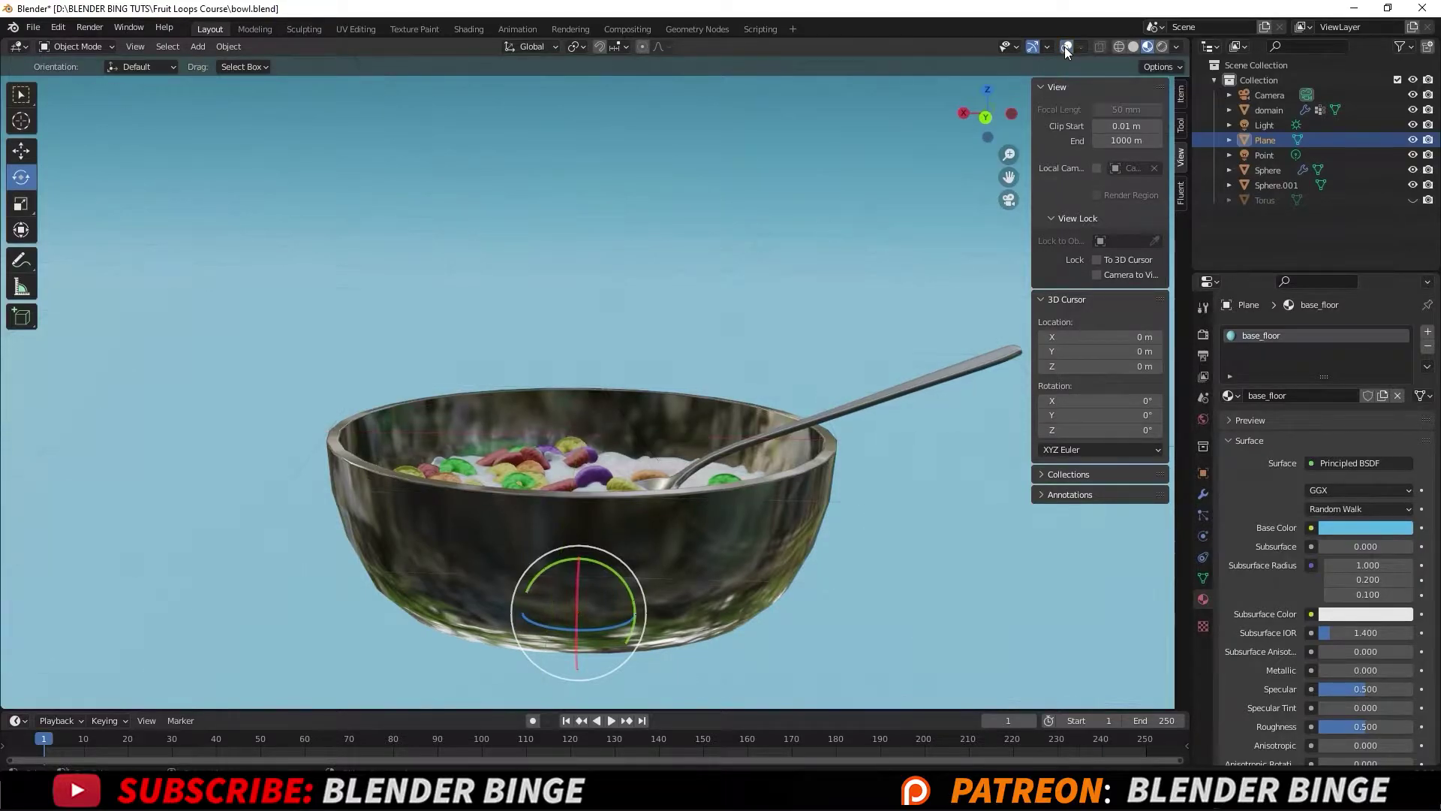
left_click(1160, 45)
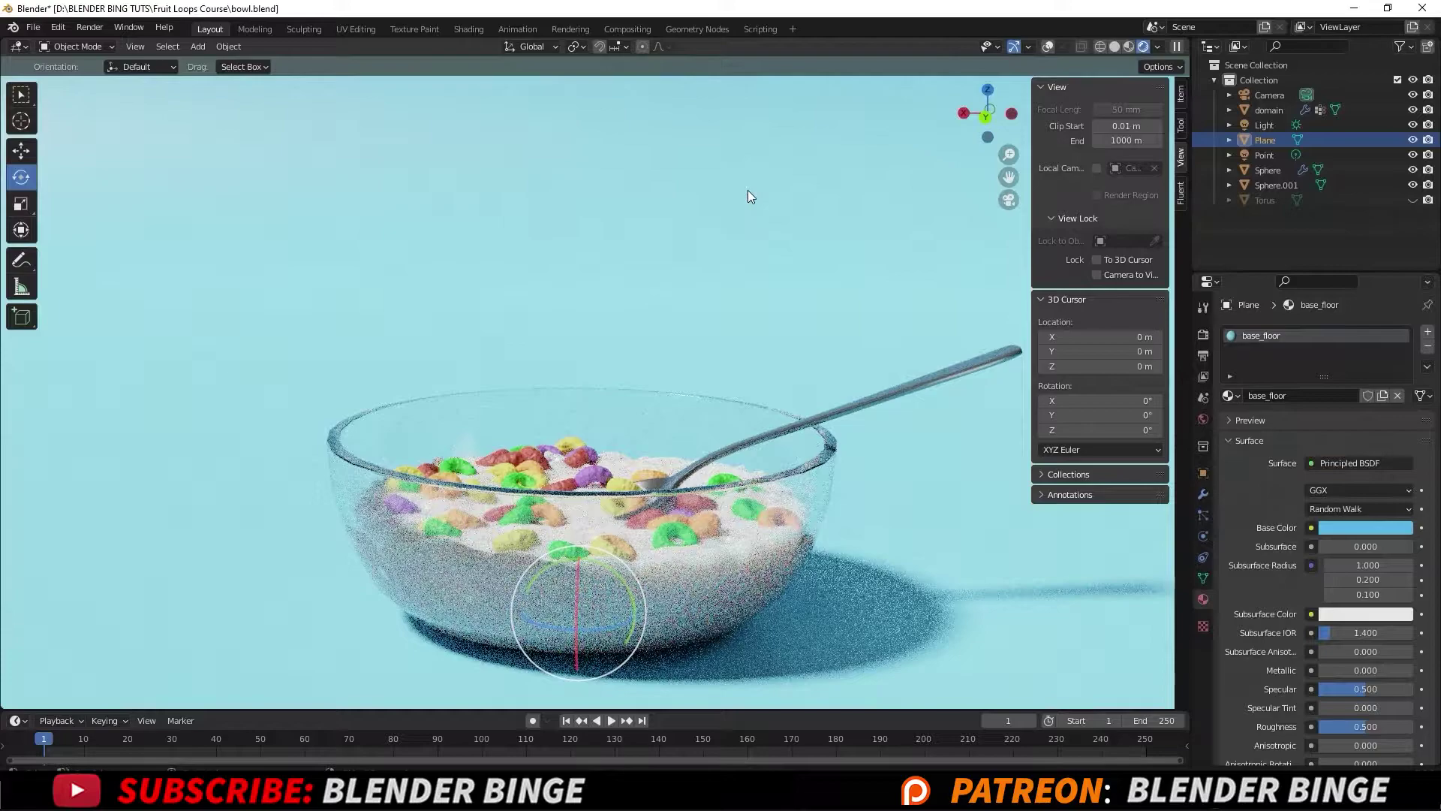
Return to Solid shading and zoom out to view the bowl from farther away
left_click(1114, 46)
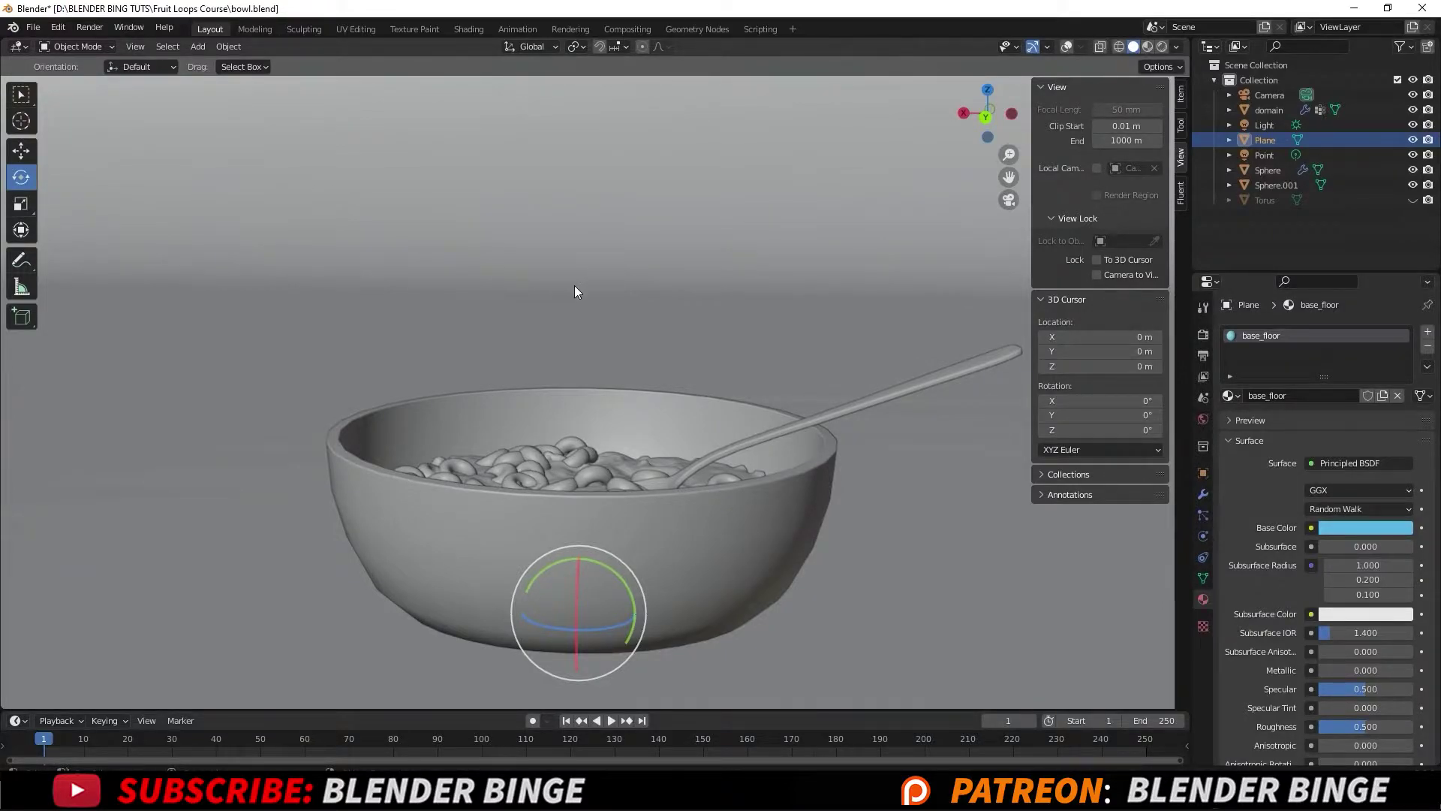
scroll(575, 292, "down", 5)
middle_click_drag(588, 296, 485, 307)
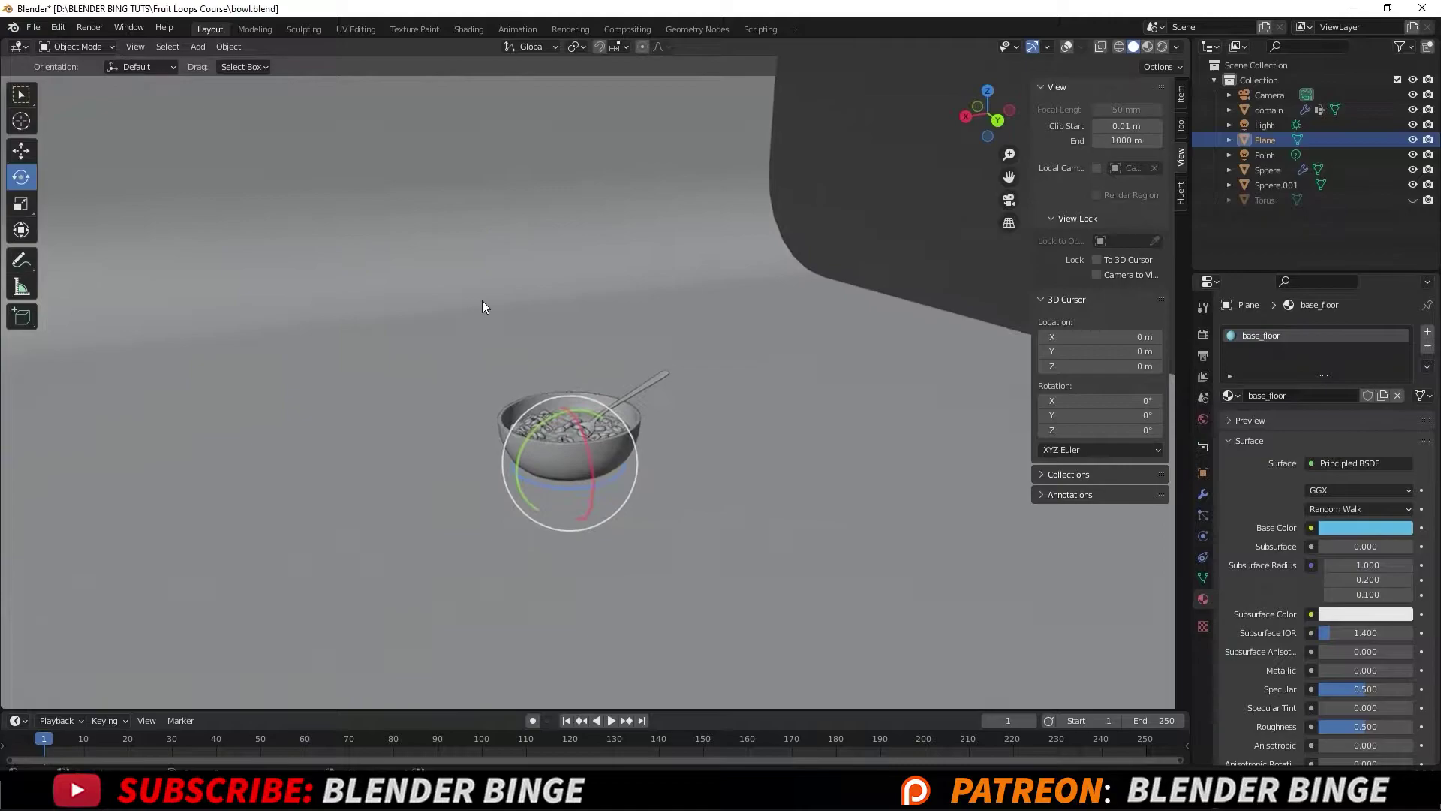
Add a new mesh cube to the scene
key("shift+a")
mouse_move(482, 300)
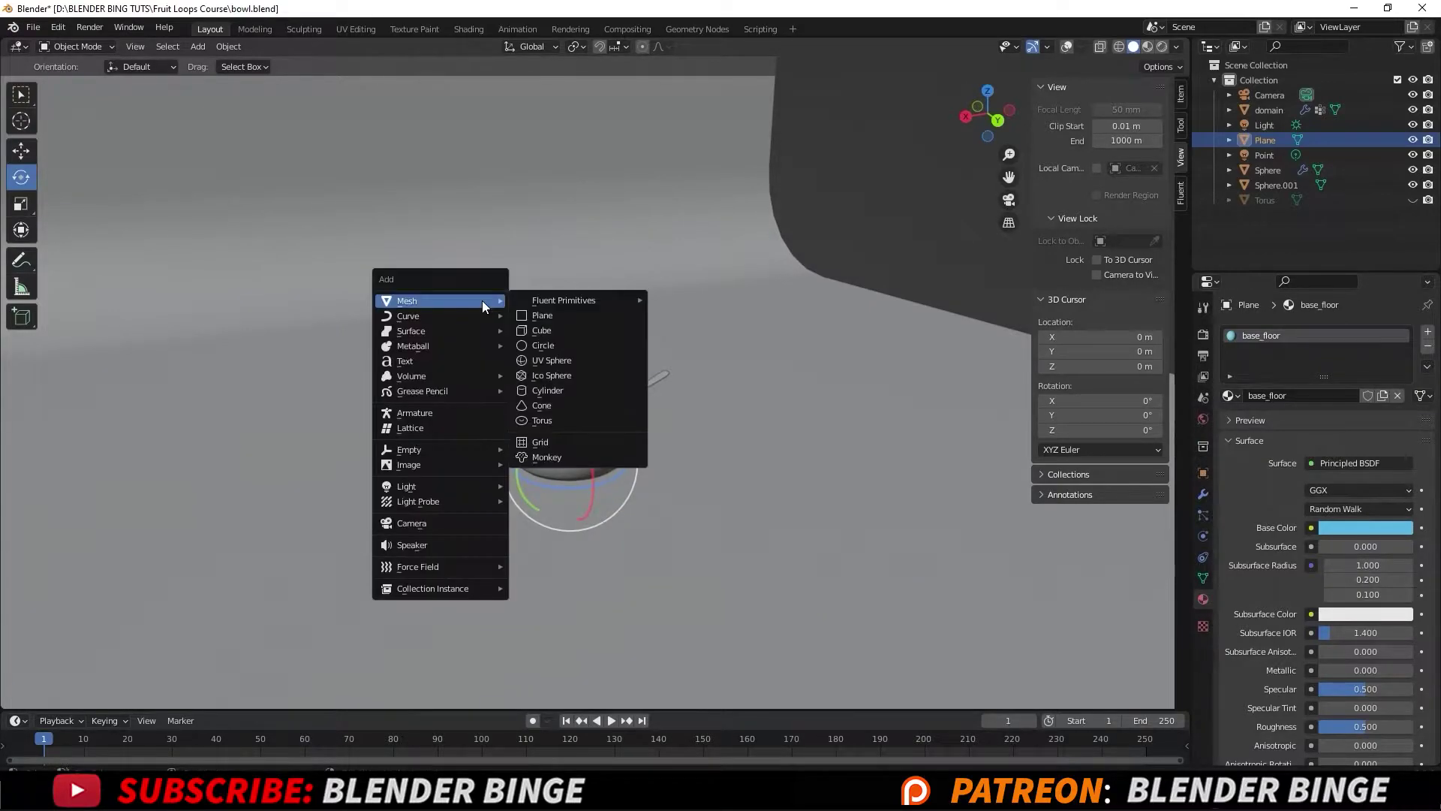
left_click(555, 332)
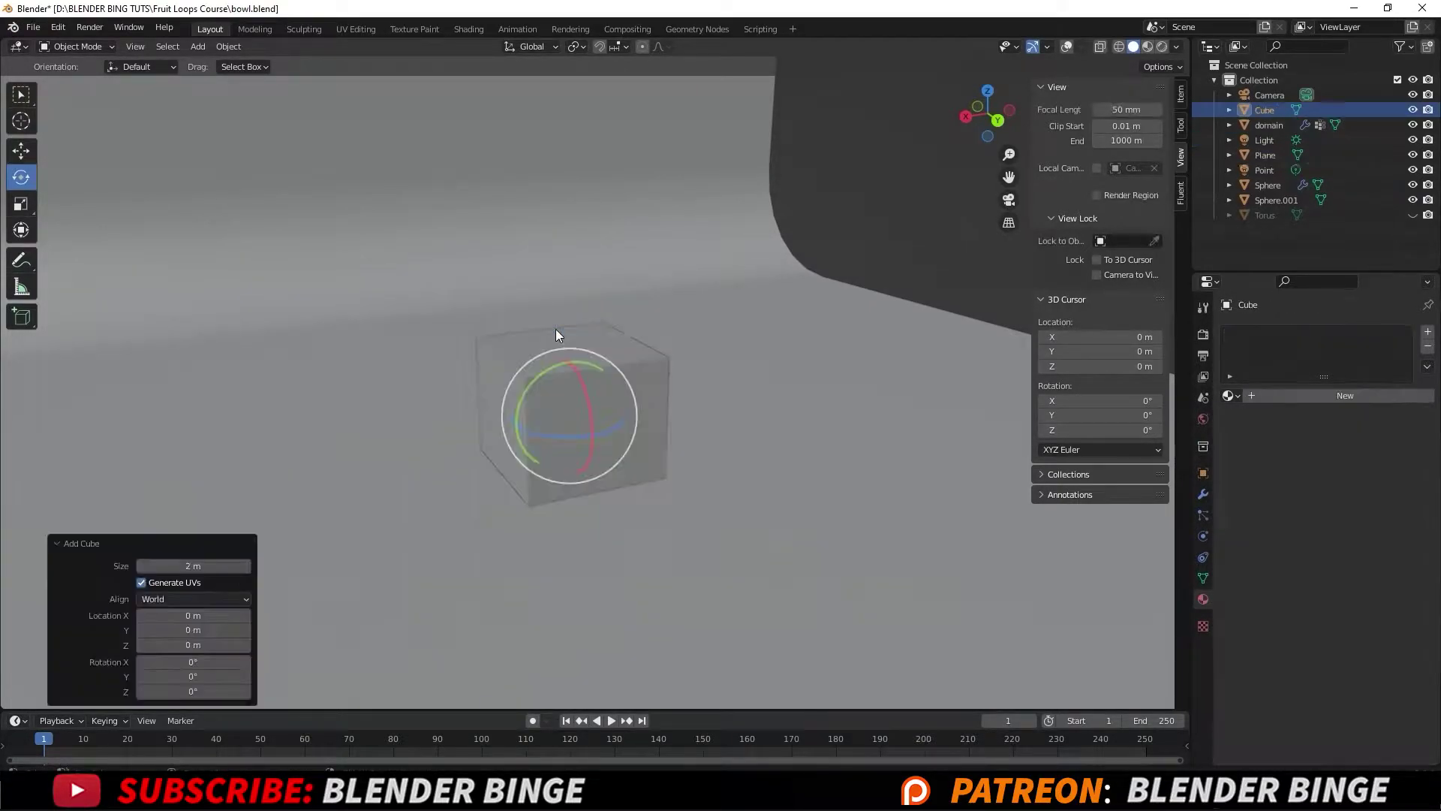
middle_click_drag(538, 376, 545, 384)
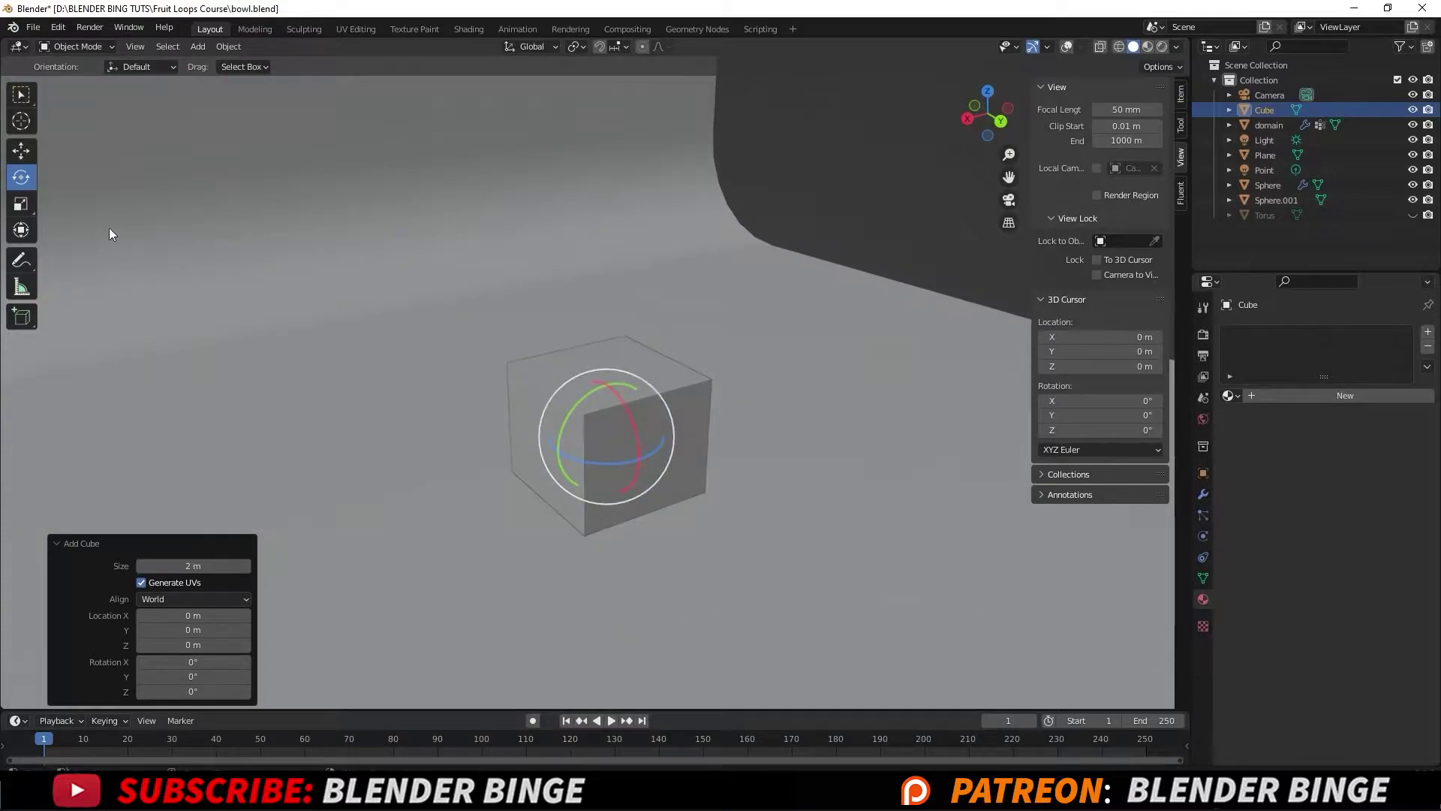
Scale the cube thin along its depth and width, stretching it 2.405 along Z
key("shift+space")
key("s")
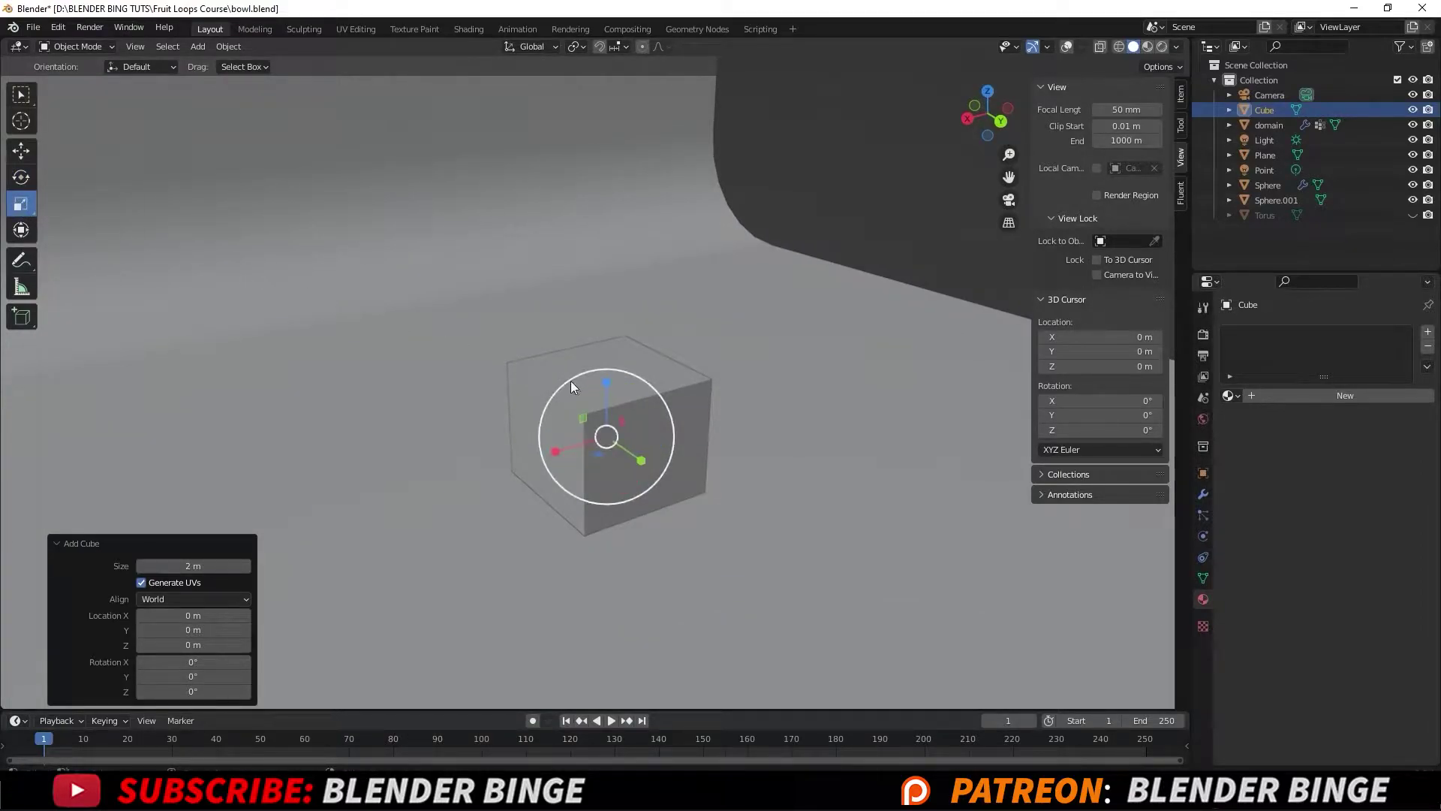
left_click_drag(639, 458, 538, 474)
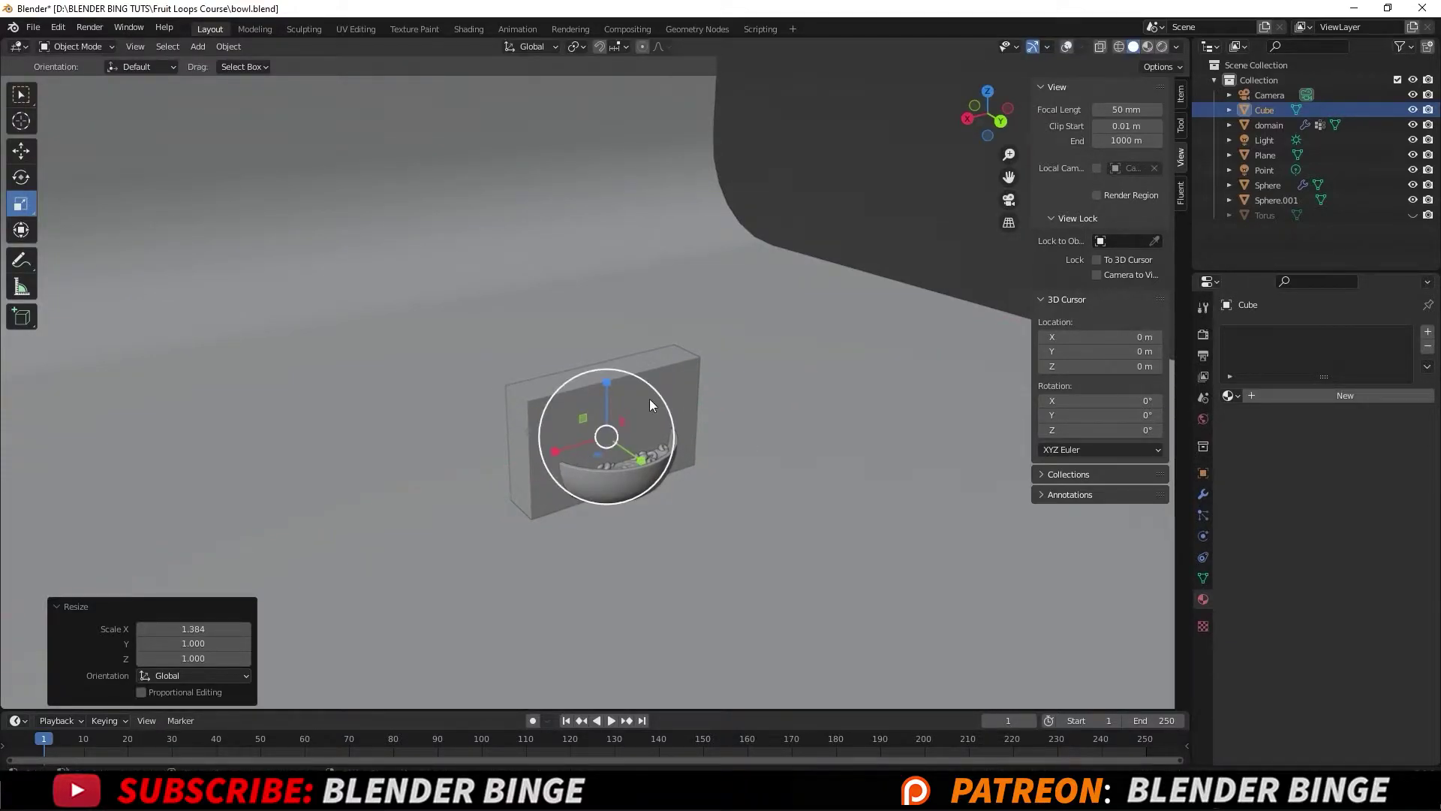
middle_click_drag(558, 456, 490, 472)
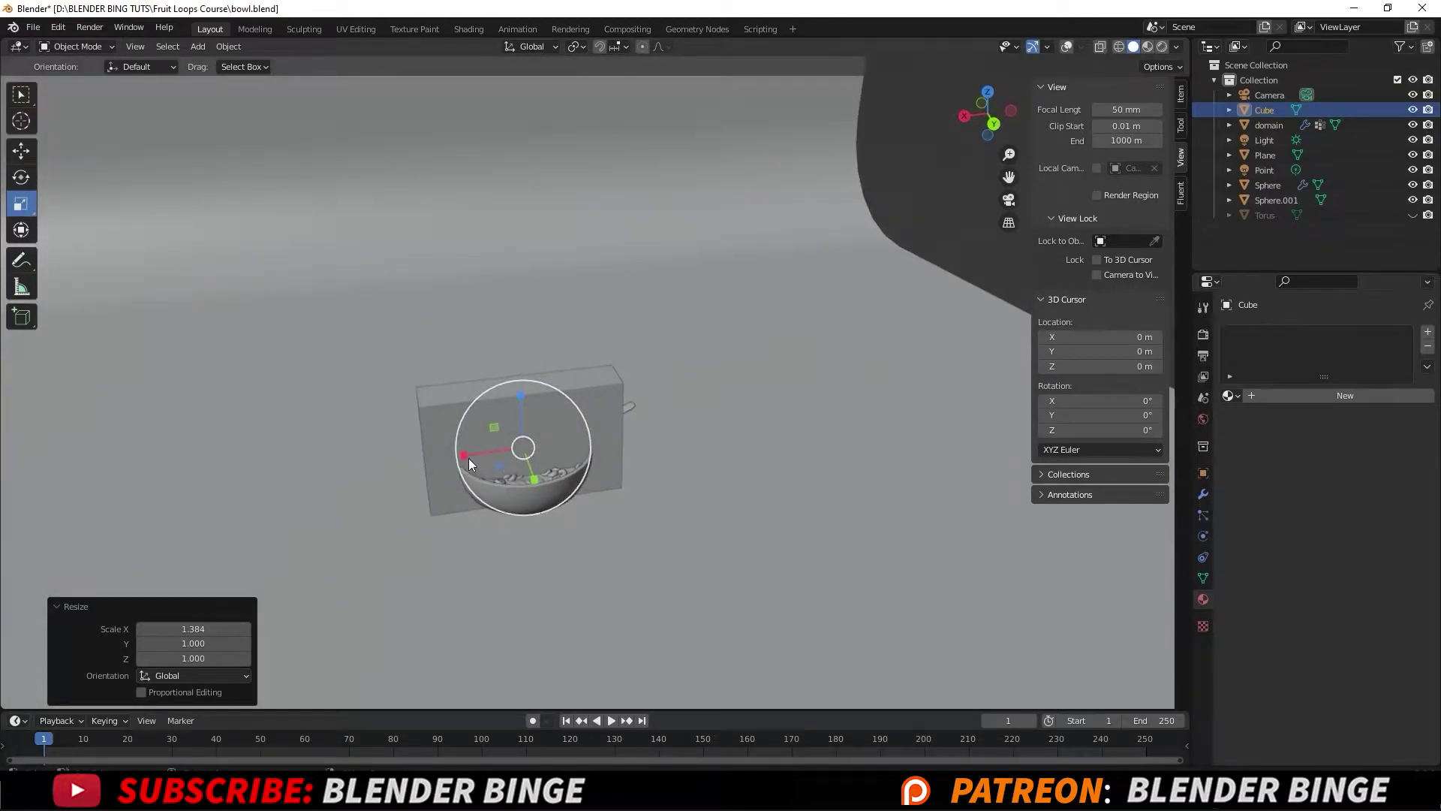
left_click_drag(466, 455, 473, 455)
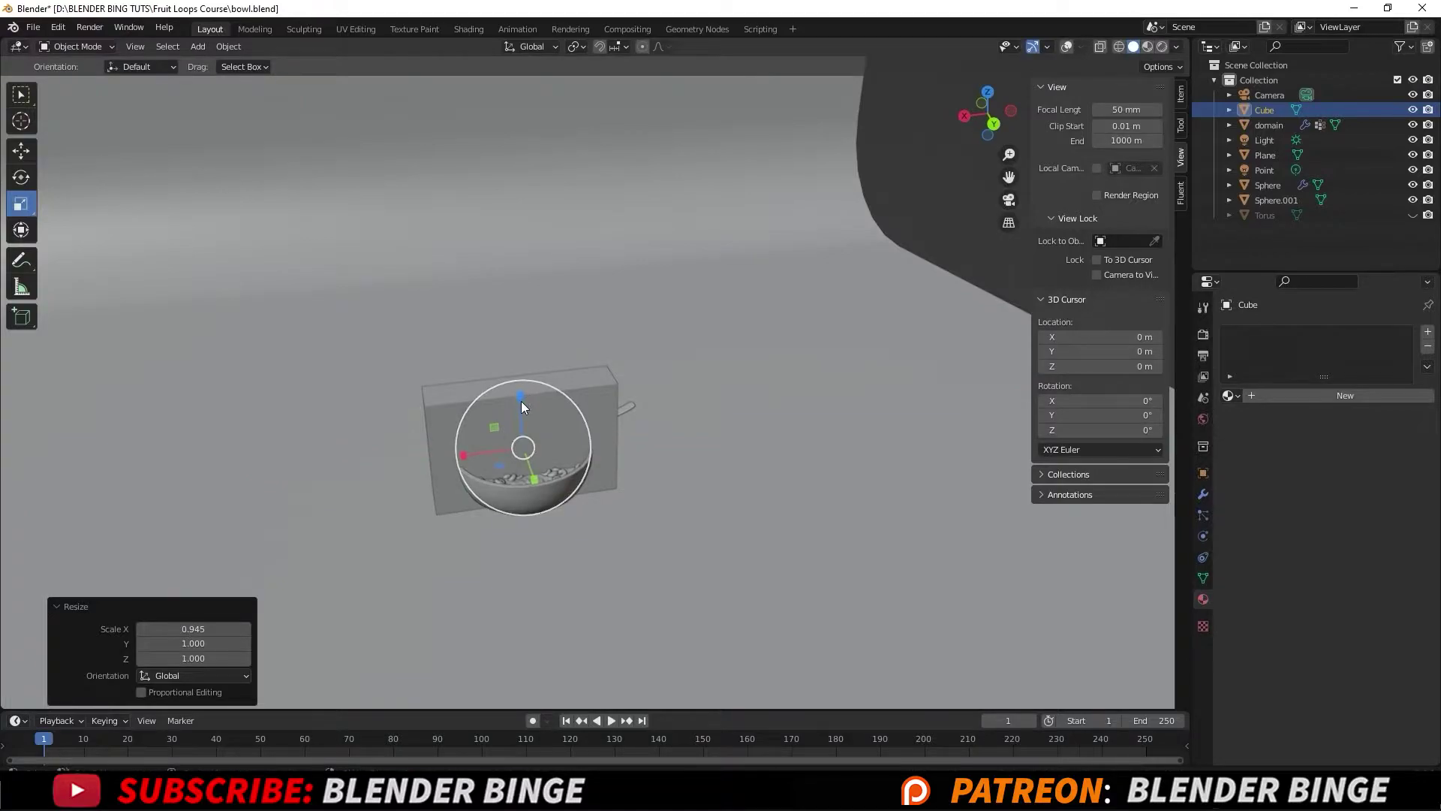
left_click_drag(521, 401, 520, 327)
middle_click_drag(523, 478, 345, 198)
Raise one horizontal face of the slab 1.69 m along Z in face select mode
key("Tab")
left_click(156, 46)
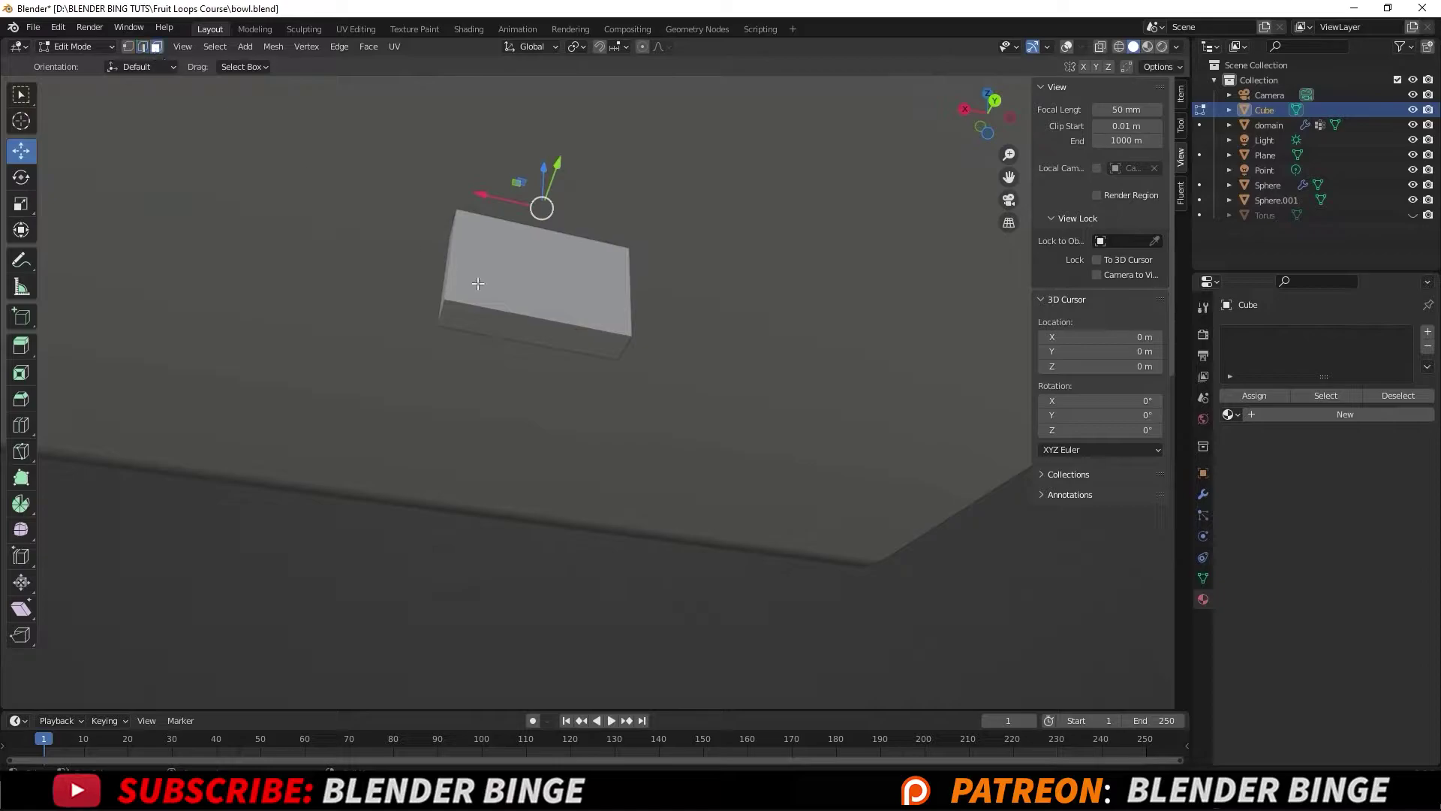
left_click(517, 314)
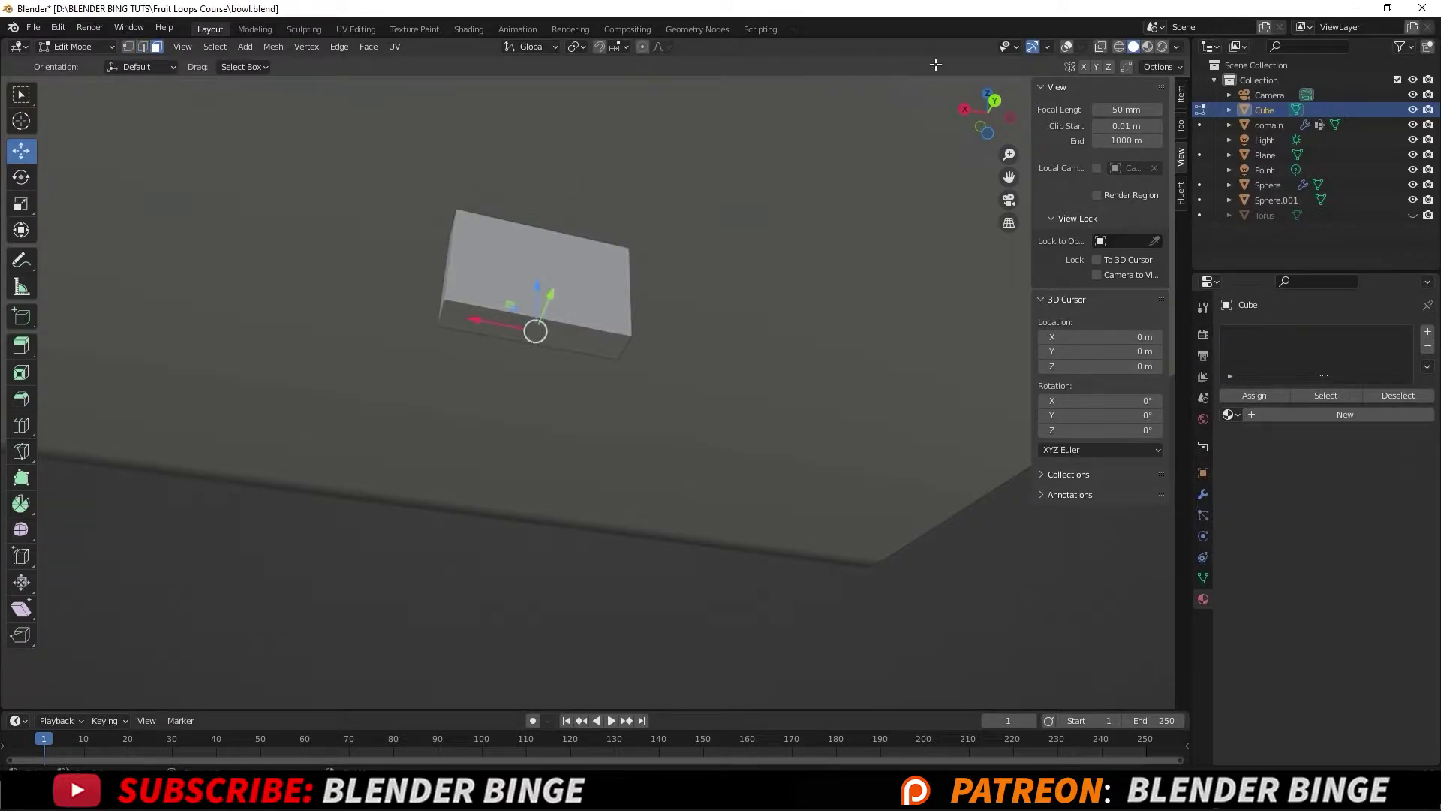
left_click(1066, 46)
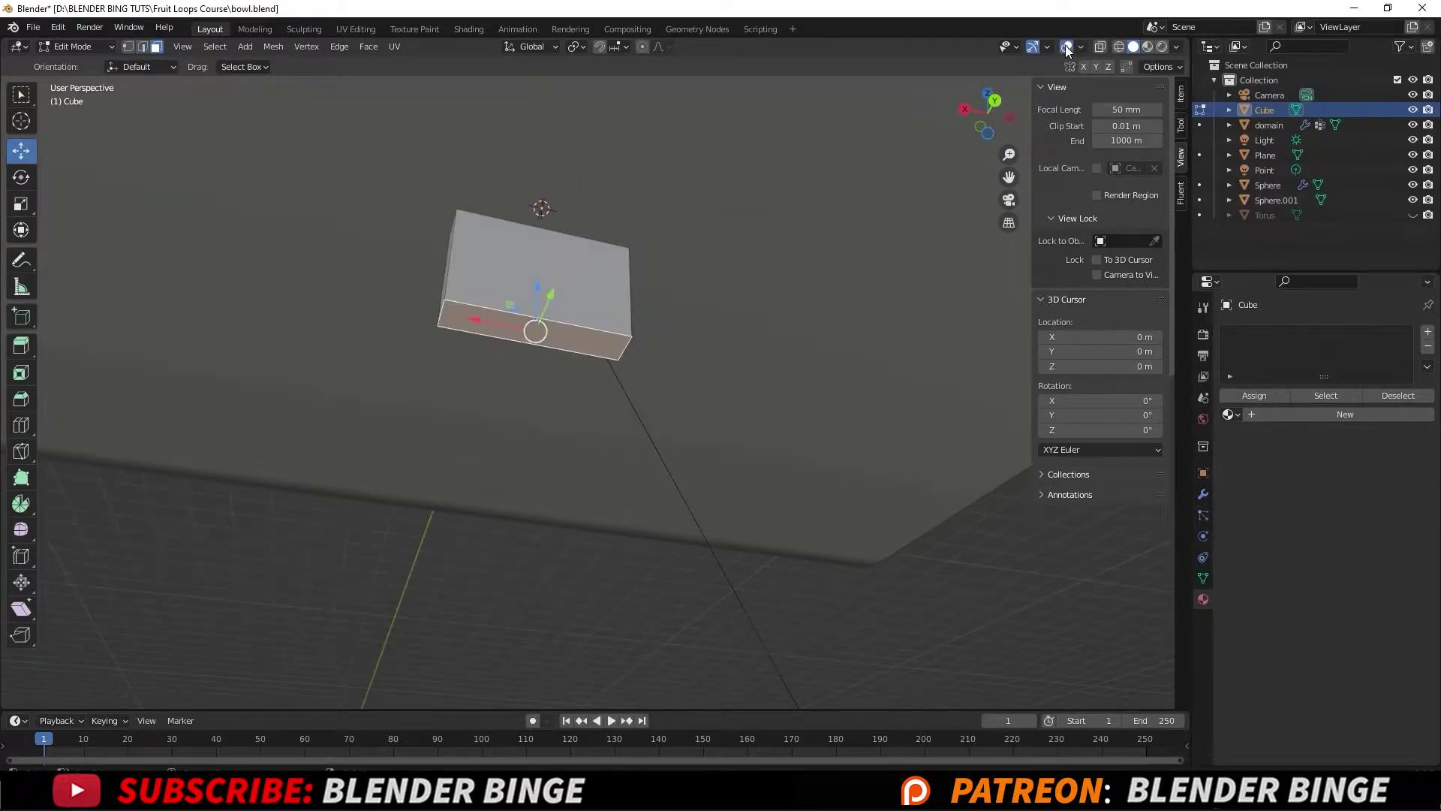
middle_click_drag(549, 237, 557, 363)
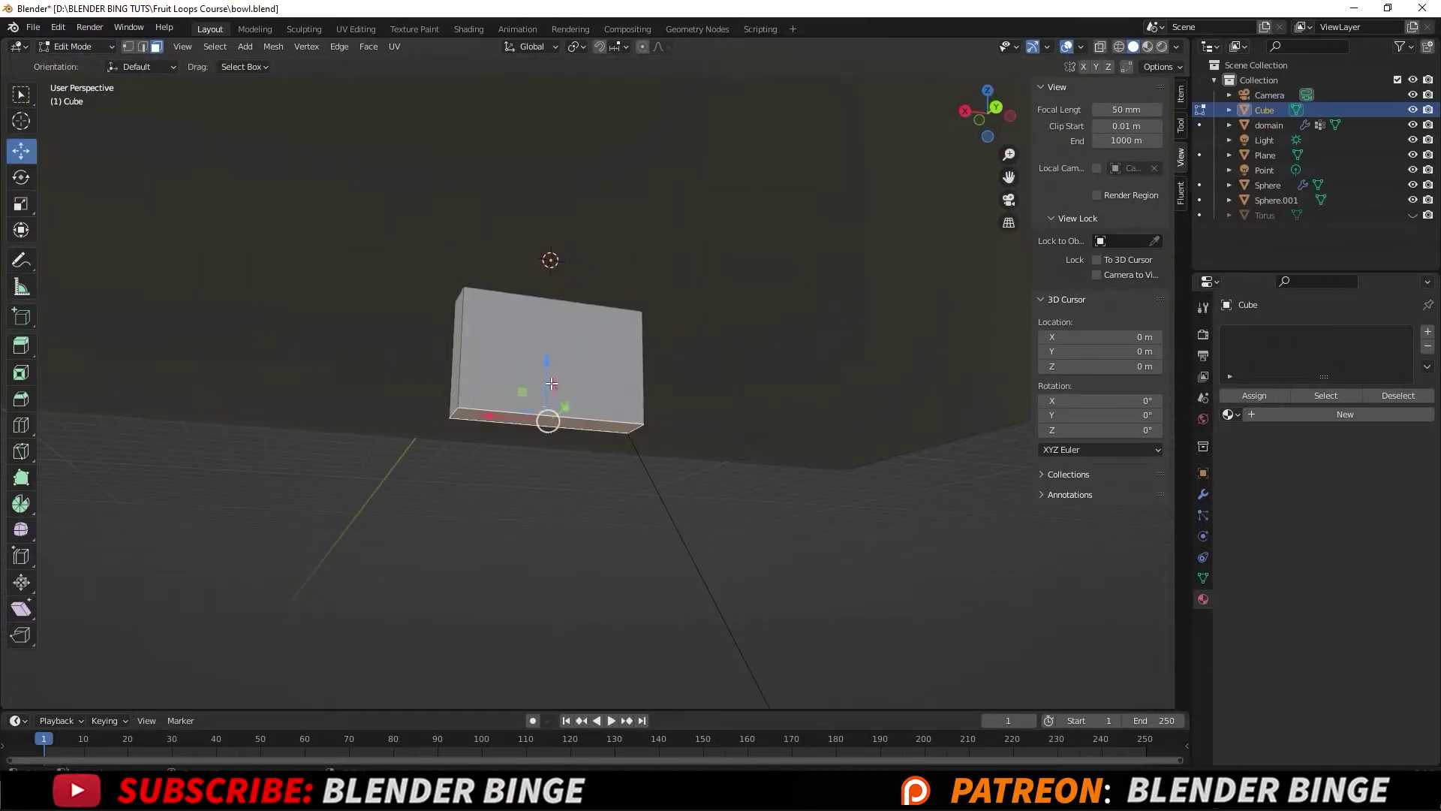
left_click_drag(546, 364, 550, 263)
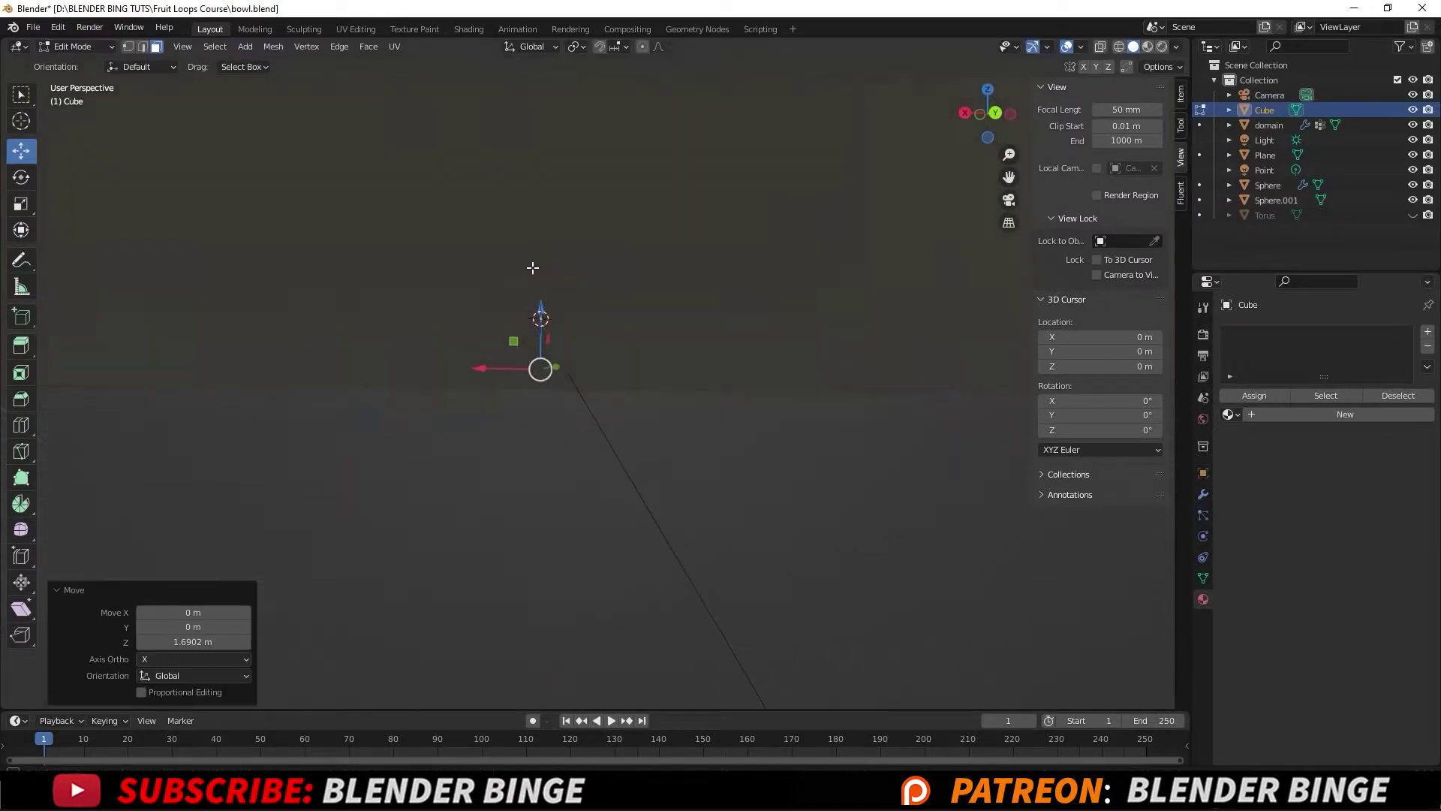
scroll(533, 268, "down", 5)
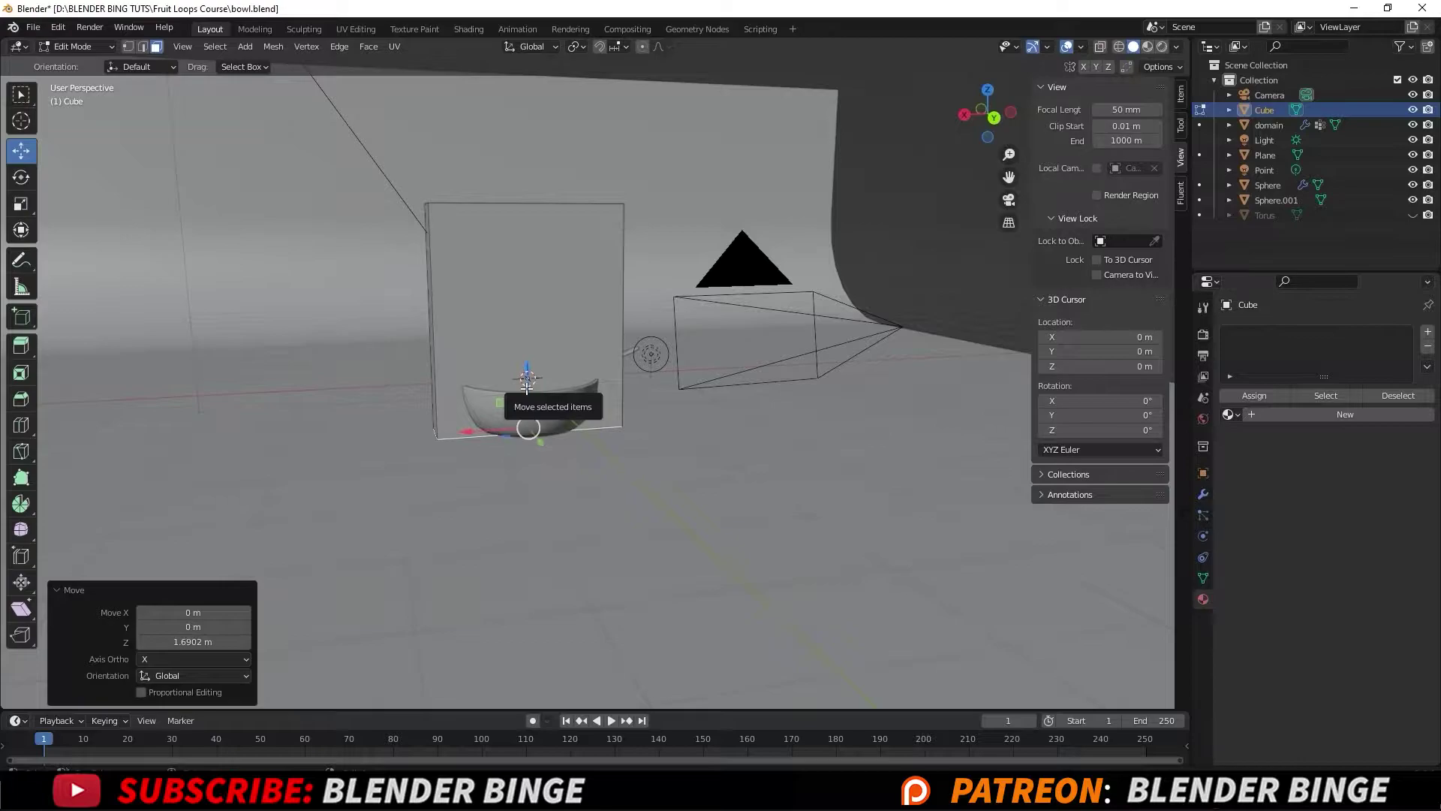
key("Tab")
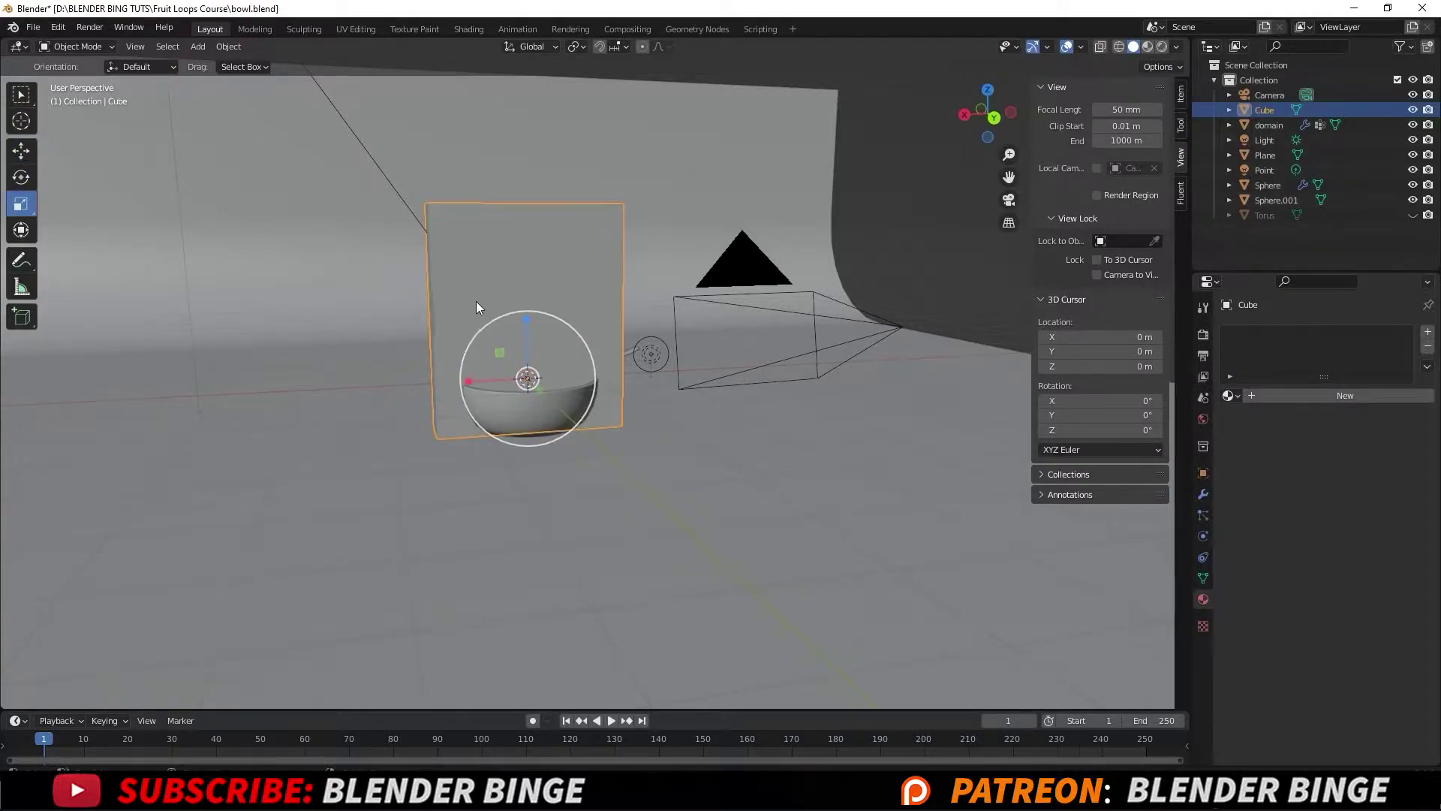
Move the box 2.07 m up along Z above the bowl, then enter Edit Mode
middle_click_drag(476, 300, 493, 356, "shift")
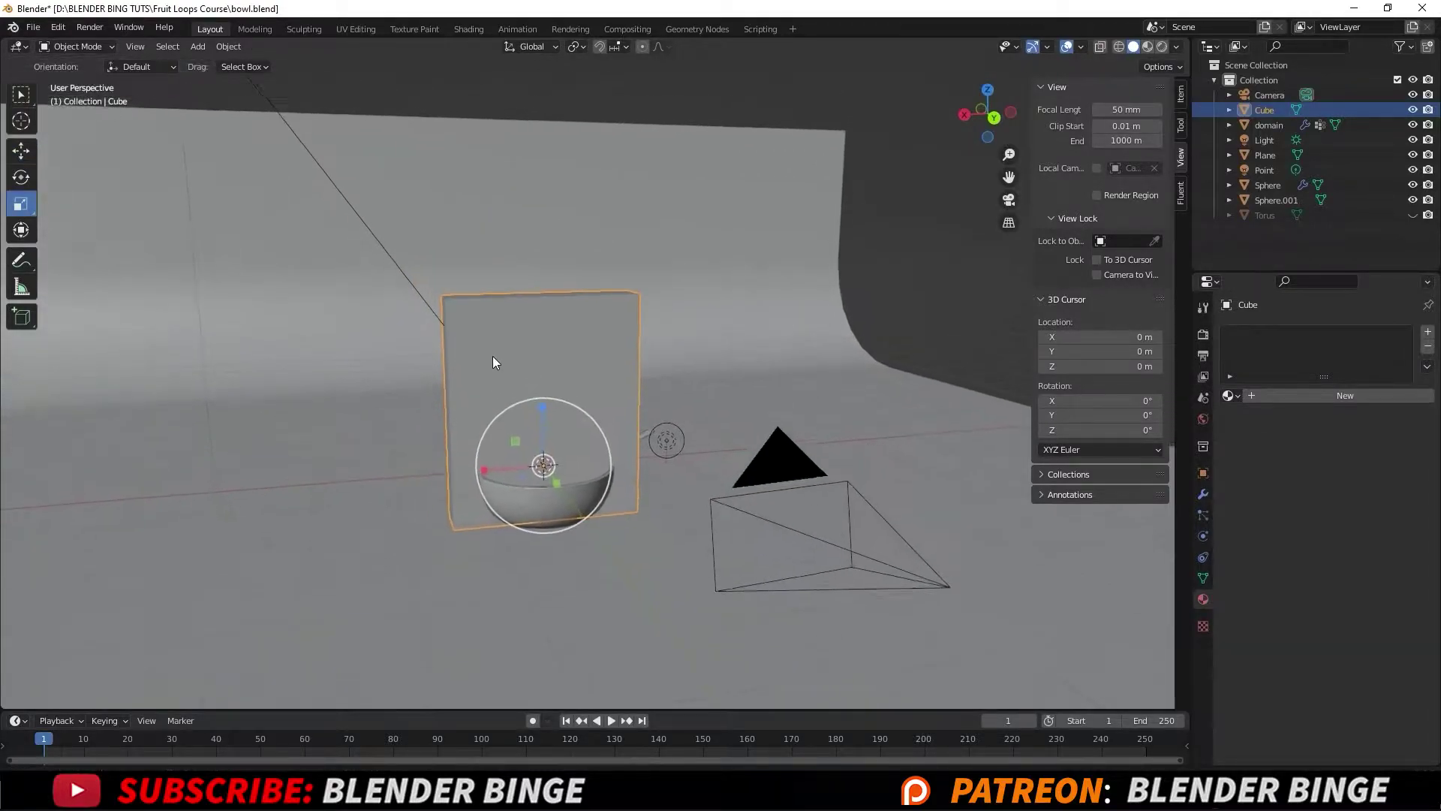
left_click(20, 153)
left_click_drag(540, 423, 542, 259)
middle_click_drag(570, 250, 577, 298, "shift")
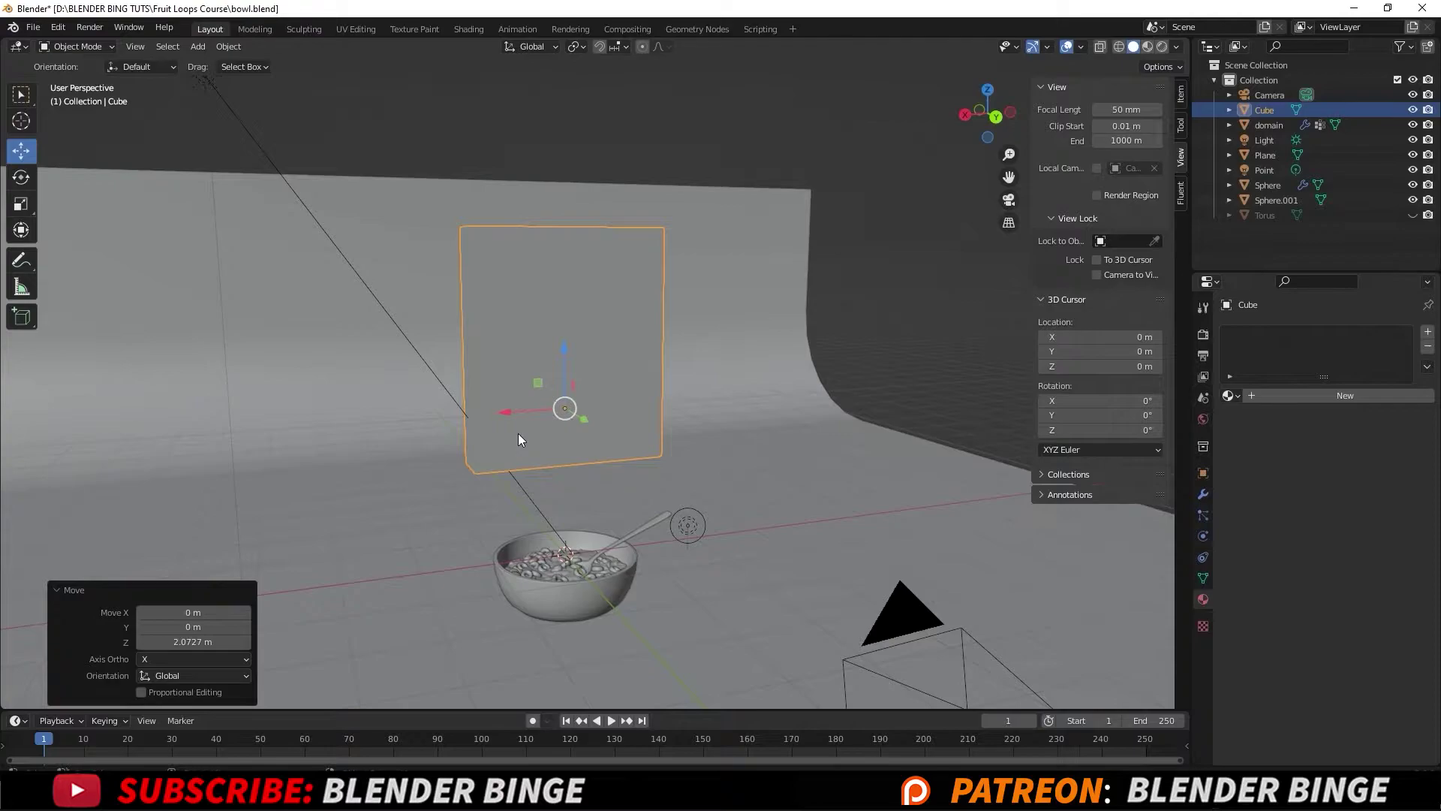
key("Tab")
middle_click_drag(576, 299, 583, 349)
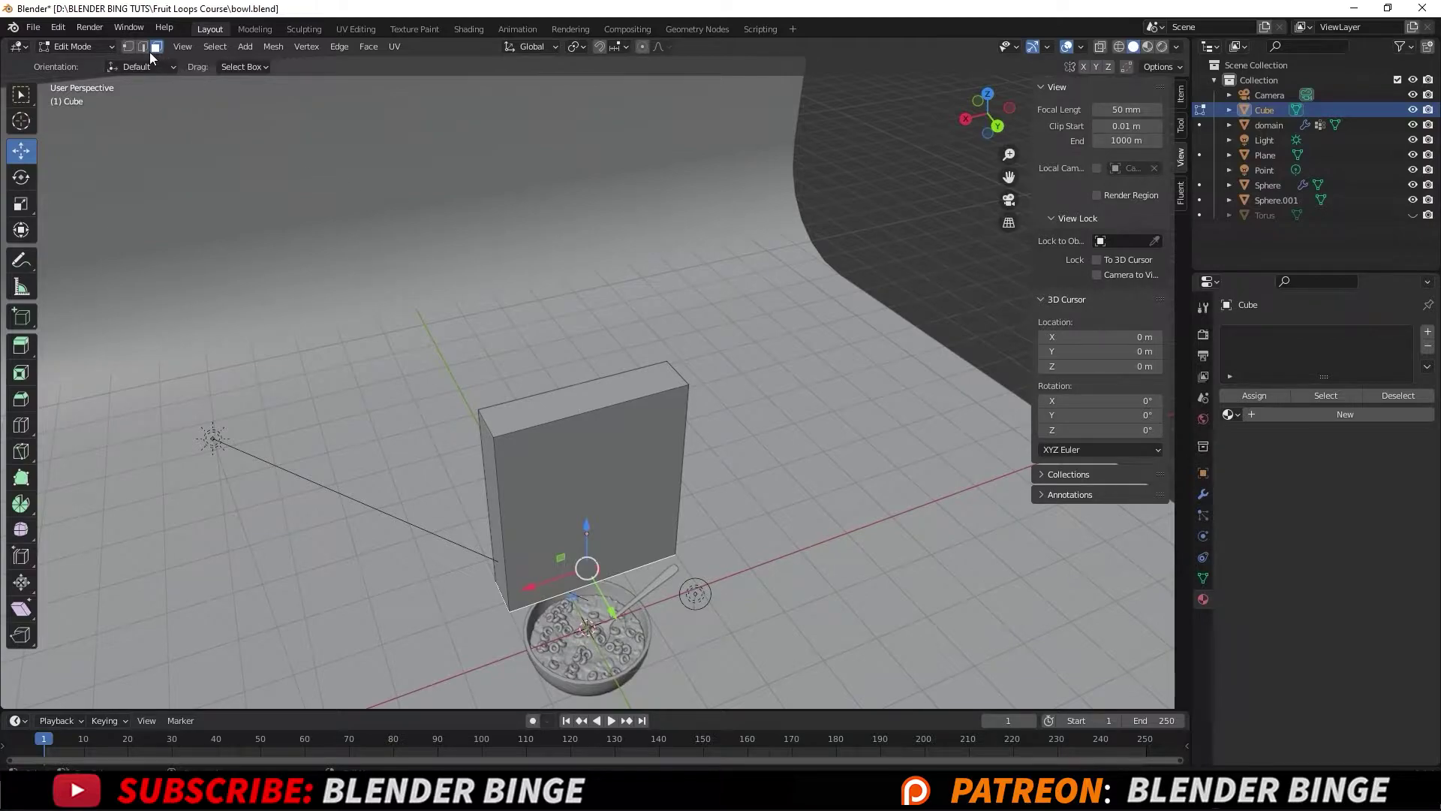
Inset the box's top face by 0.03021 m
left_click(560, 408)
scroll(523, 425, "up", 4)
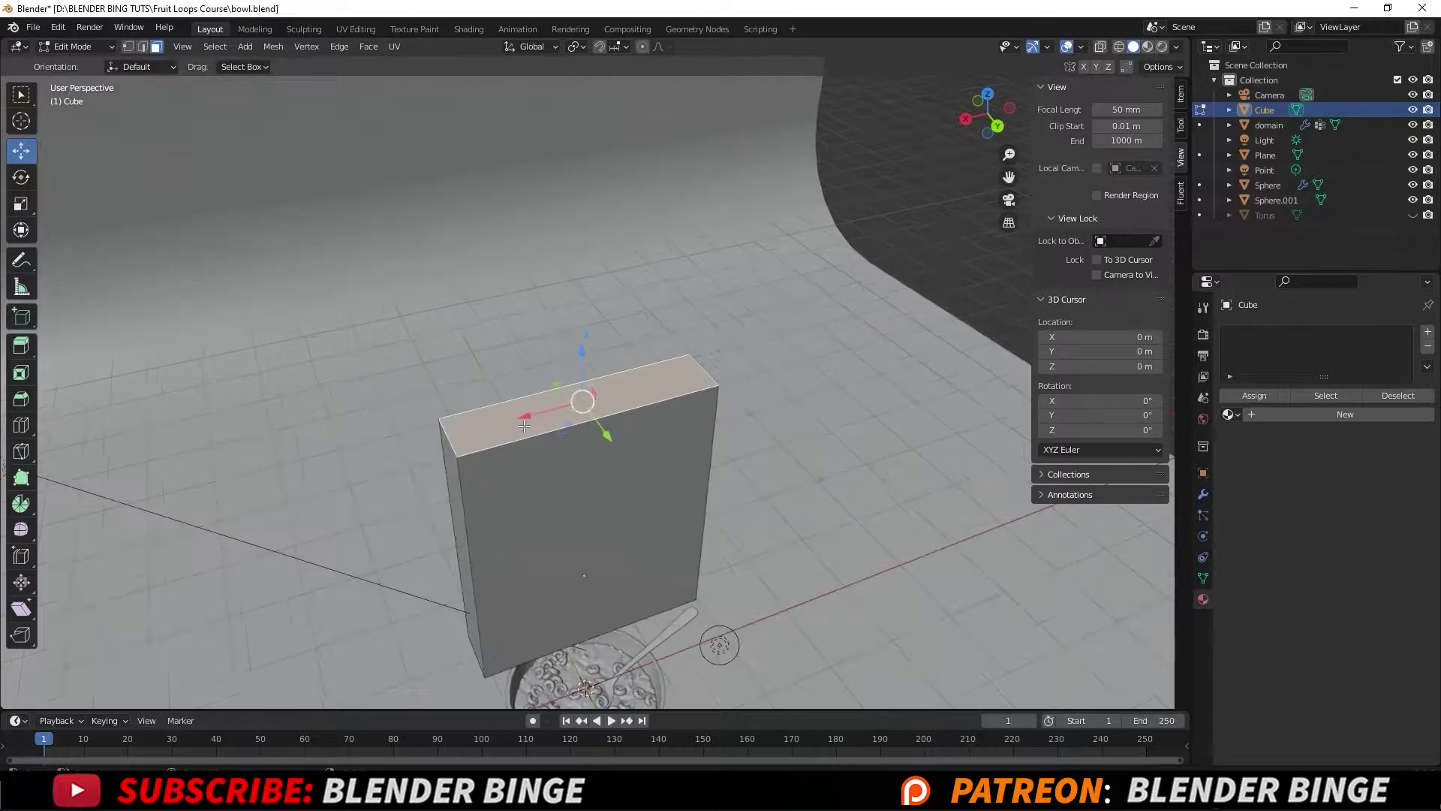
key("i")
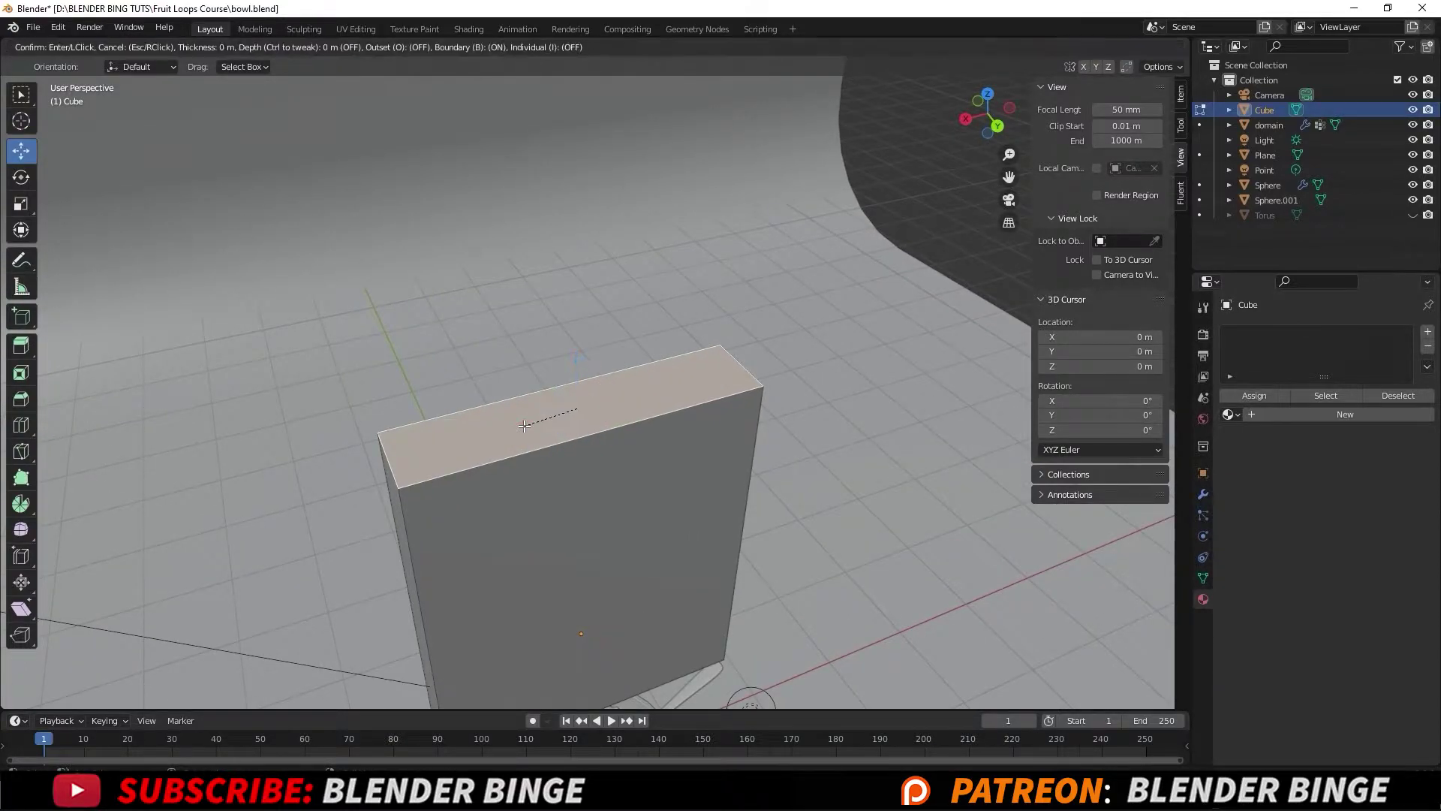
left_click(566, 405)
middle_click_drag(534, 442, 631, 433)
Scale the inset top face to 0.962 along Y
left_click(21, 203)
scroll(506, 436, "up", 4)
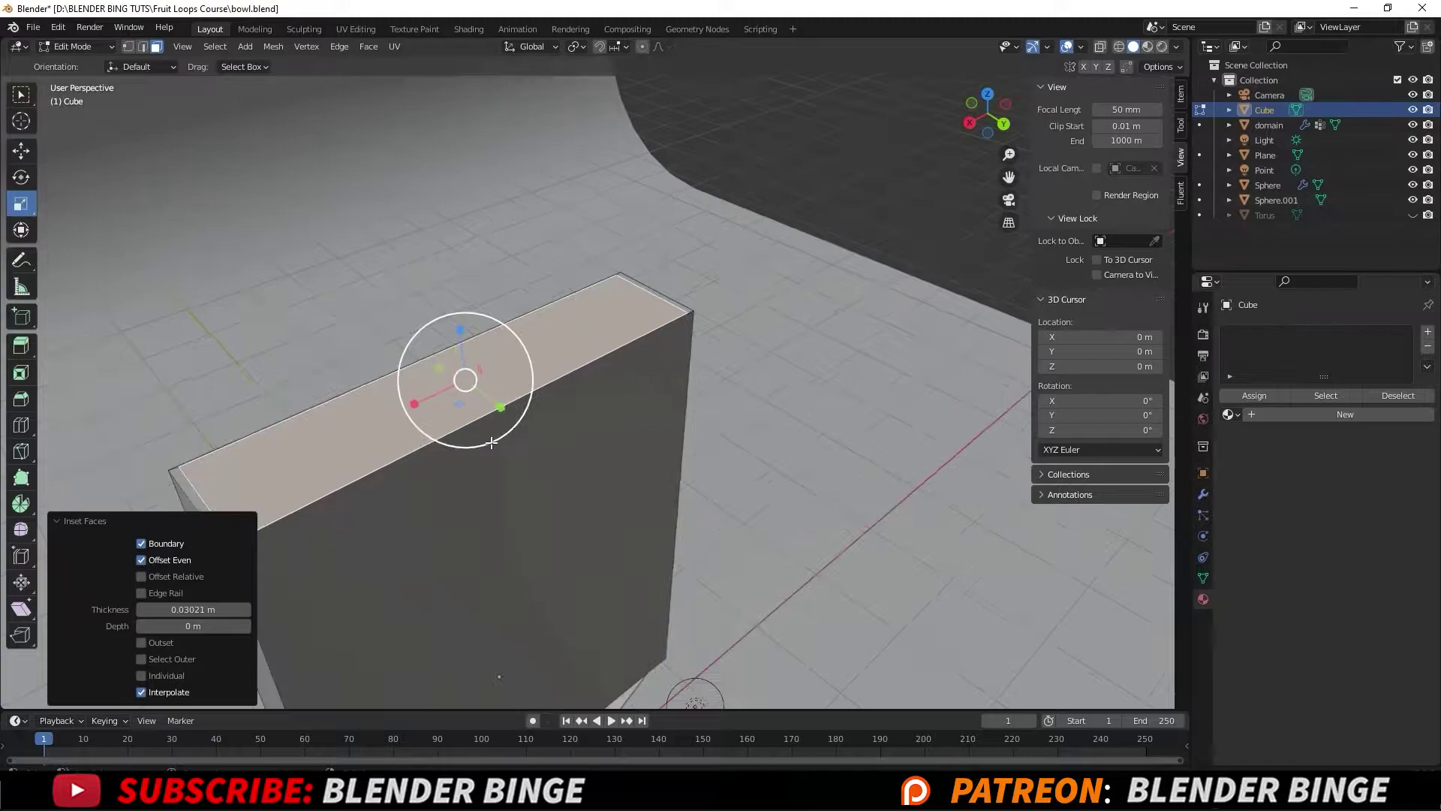
middle_click_drag(518, 431, 682, 390, "shift")
scroll(822, 323, "up", 1)
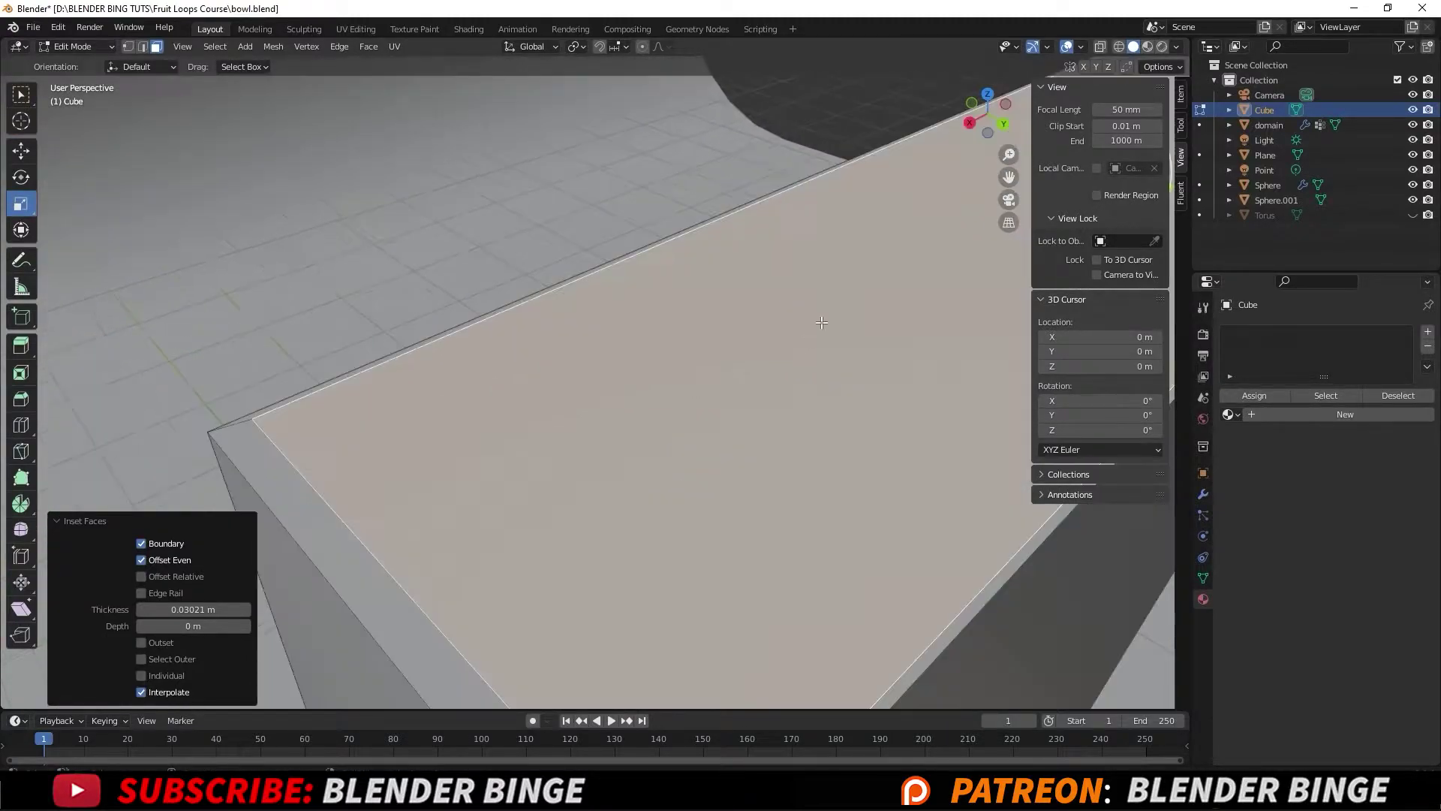
middle_click_drag(810, 334, 768, 327)
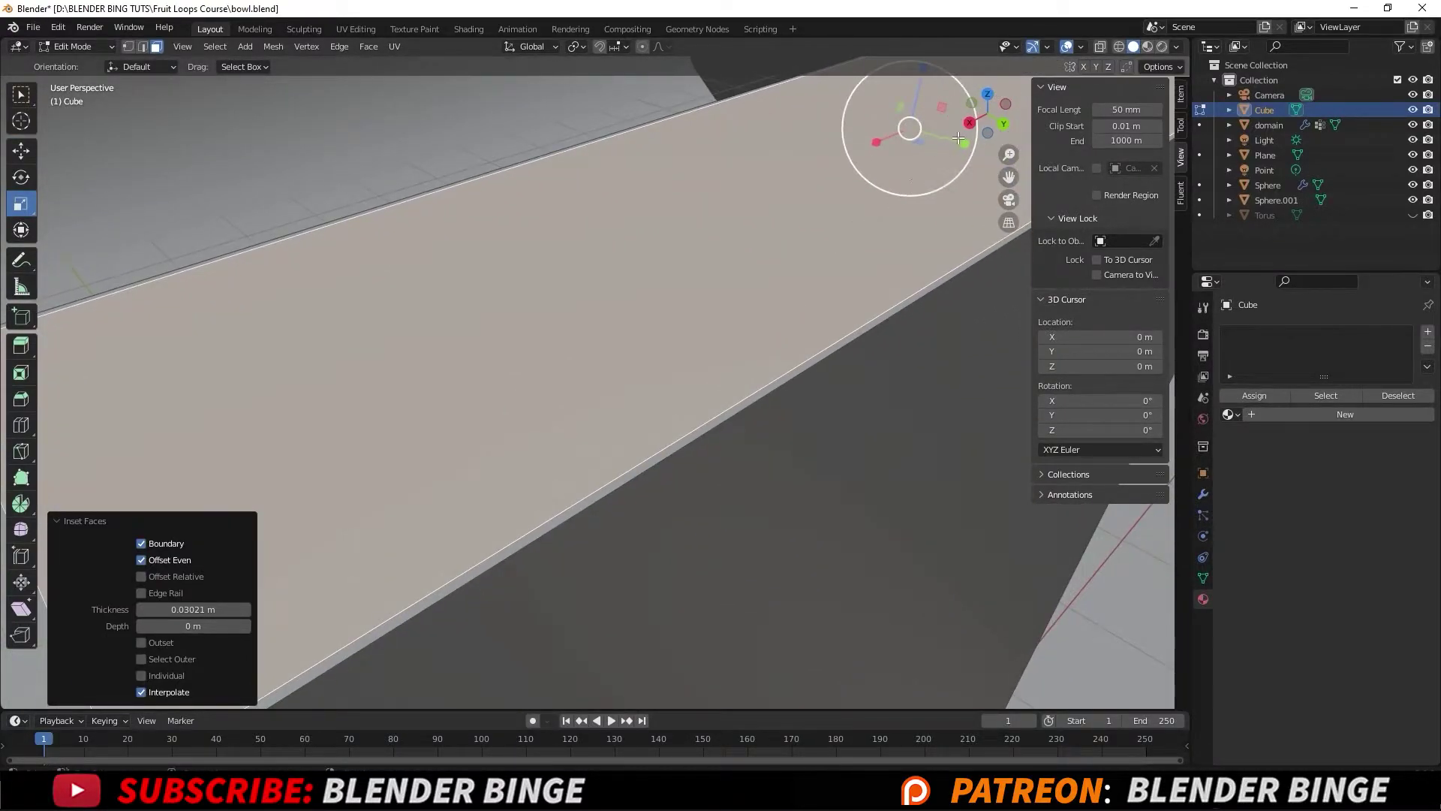
left_click_drag(965, 143, 967, 148)
scroll(518, 338, "down", 5)
scroll(519, 349, "up", 4)
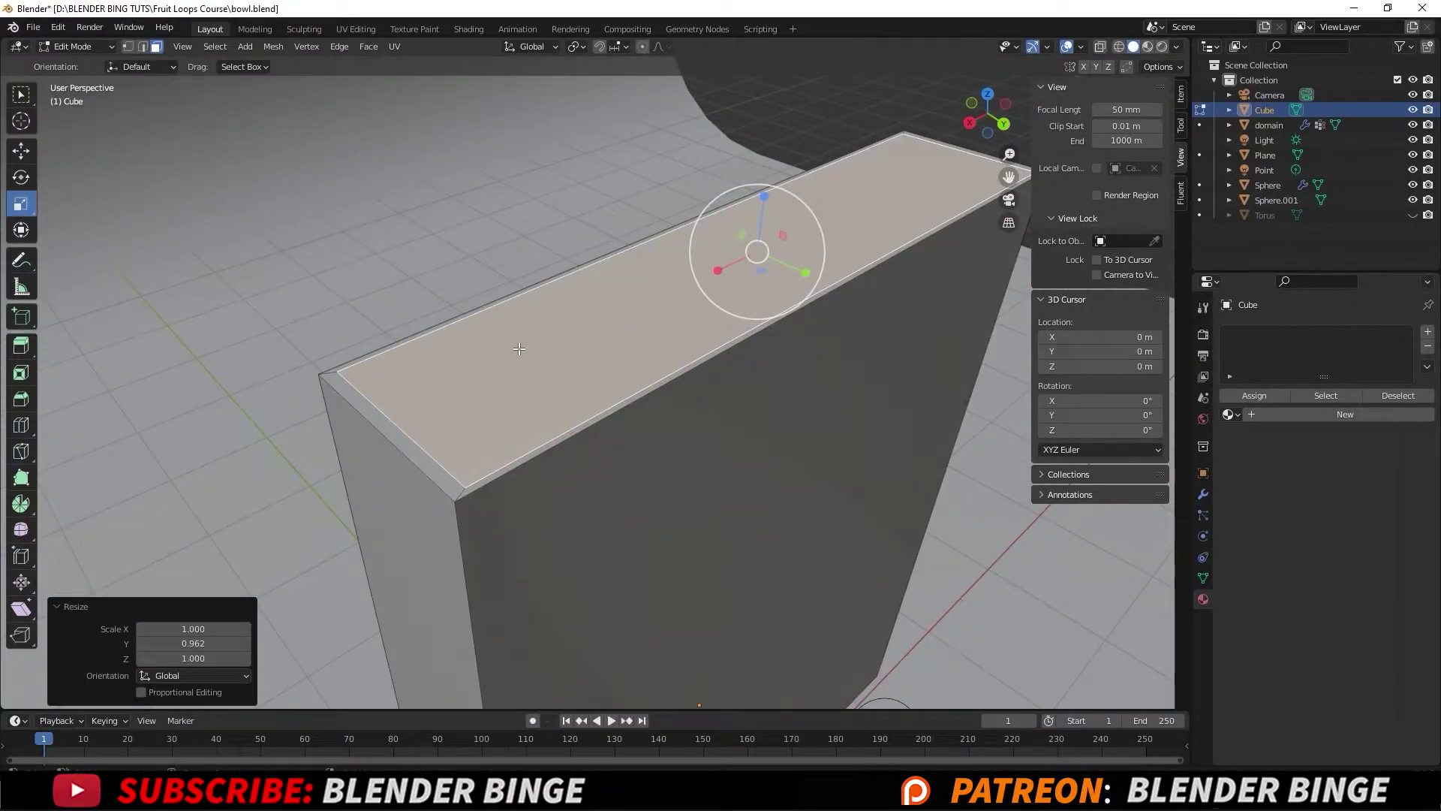
Extrude the inset top face 1.396 m down into the box and view it in wireframe
key("e")
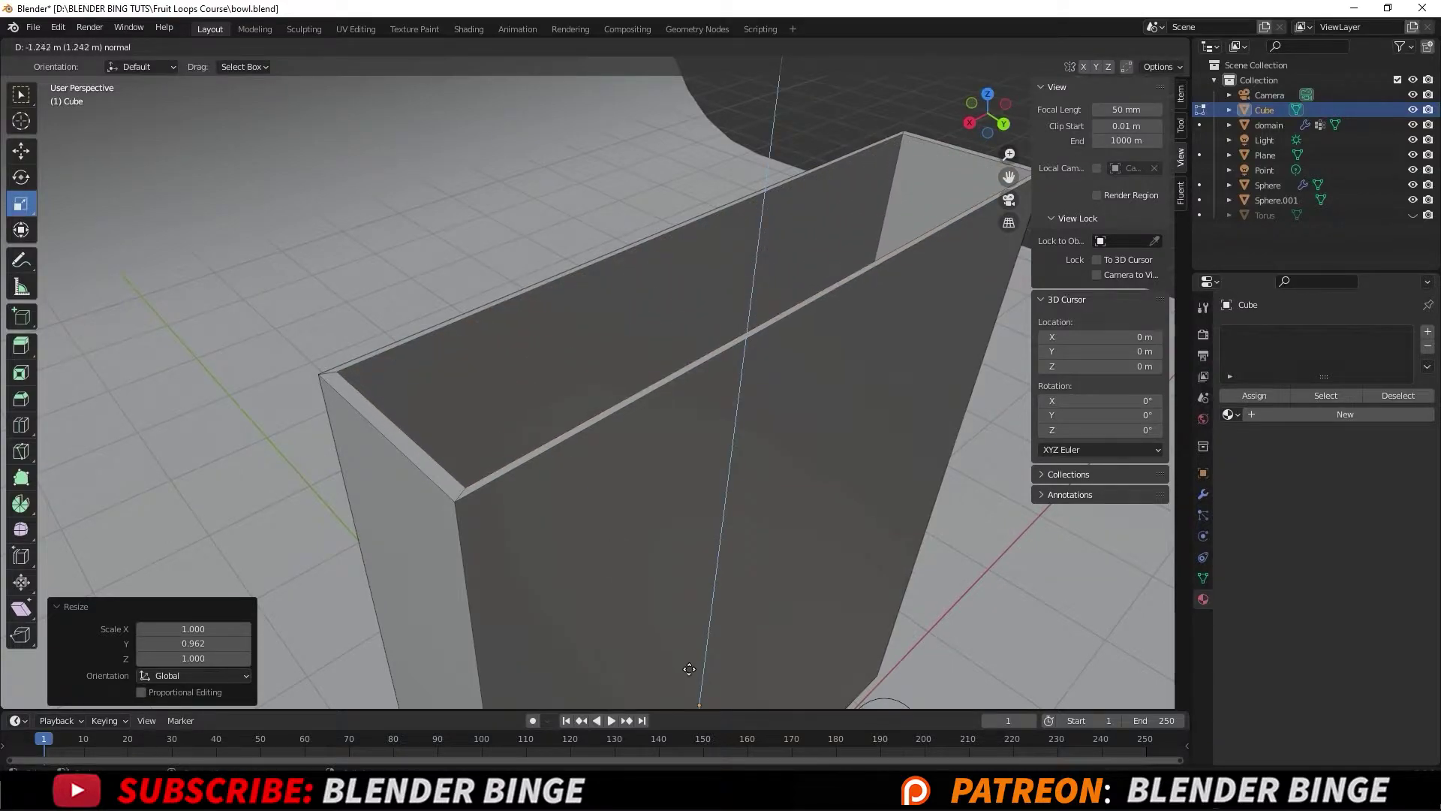
left_click(694, 692)
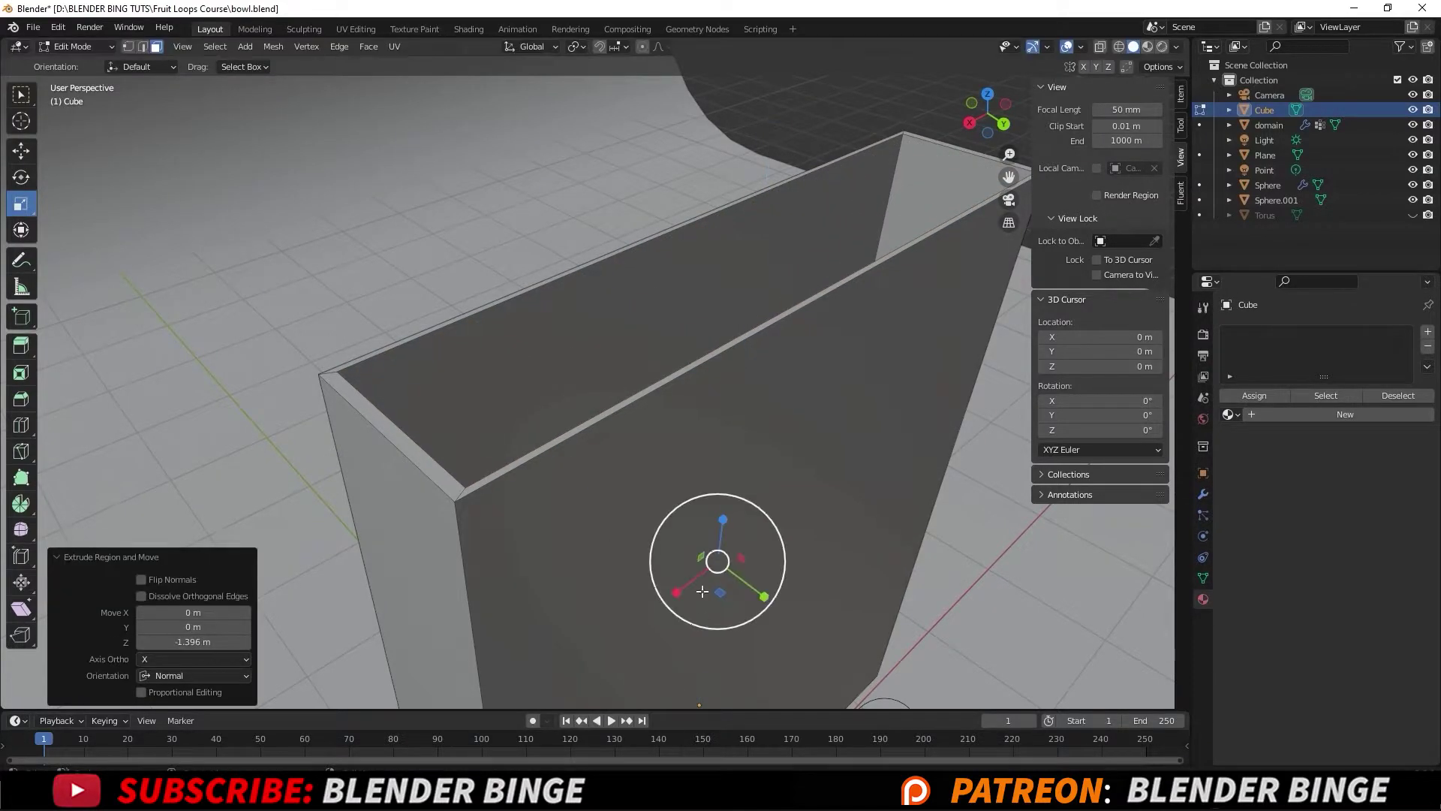
left_click(1119, 46)
scroll(715, 421, "down", 8)
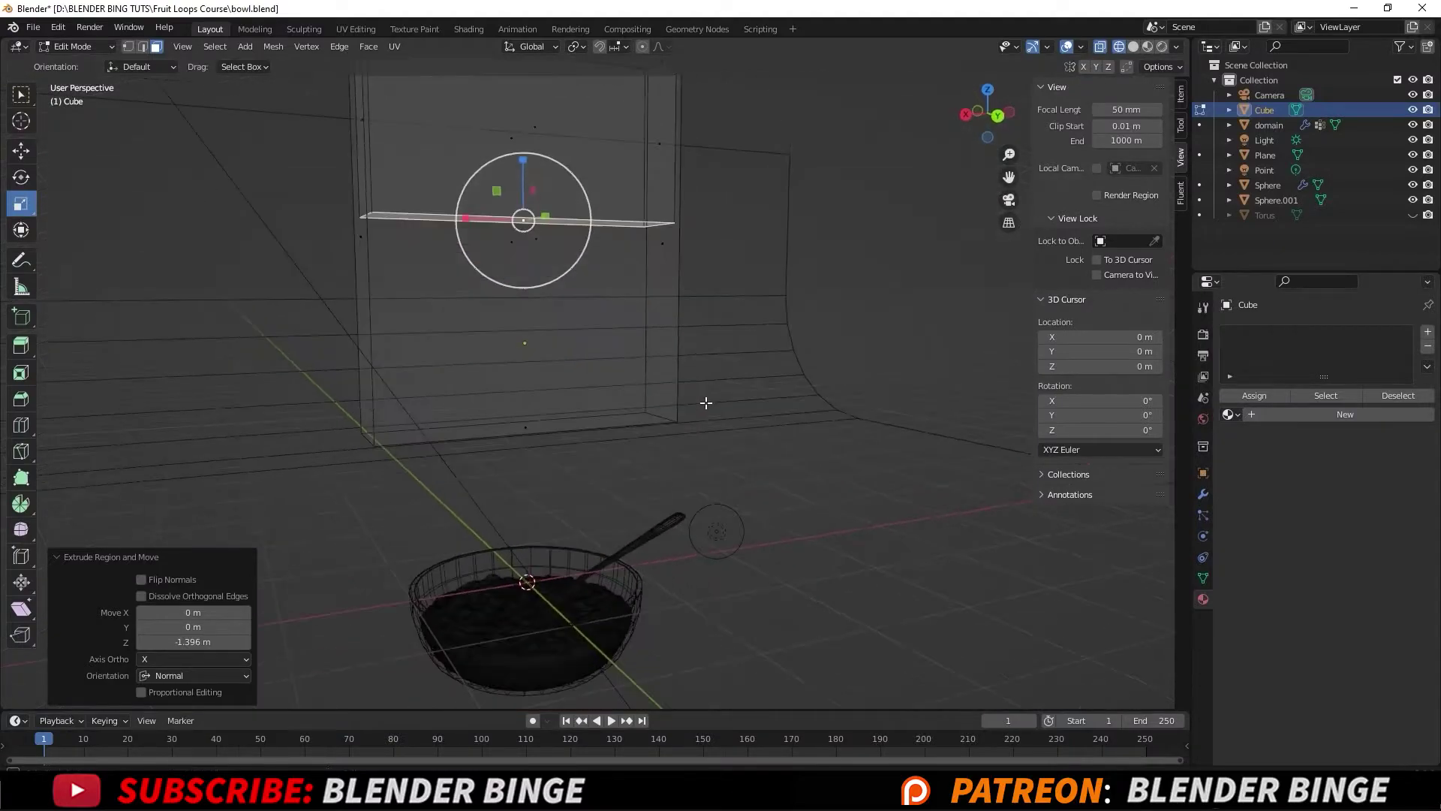
middle_click_drag(714, 420, 721, 427, "shift")
Lower the inner floor face further along Z, then return to Object Mode
left_click(21, 150)
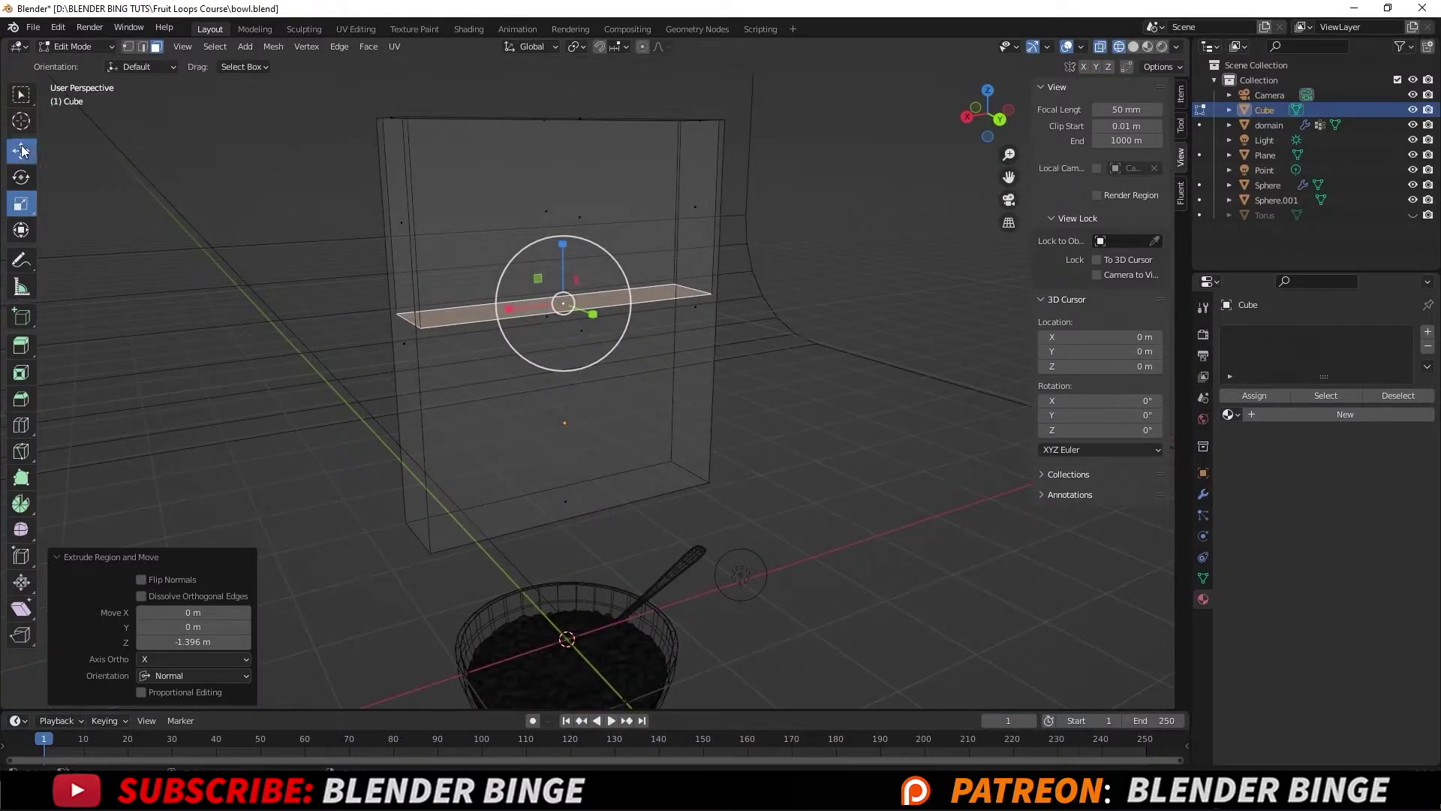
left_click_drag(563, 250, 596, 438)
middle_click_drag(596, 437, 495, 366)
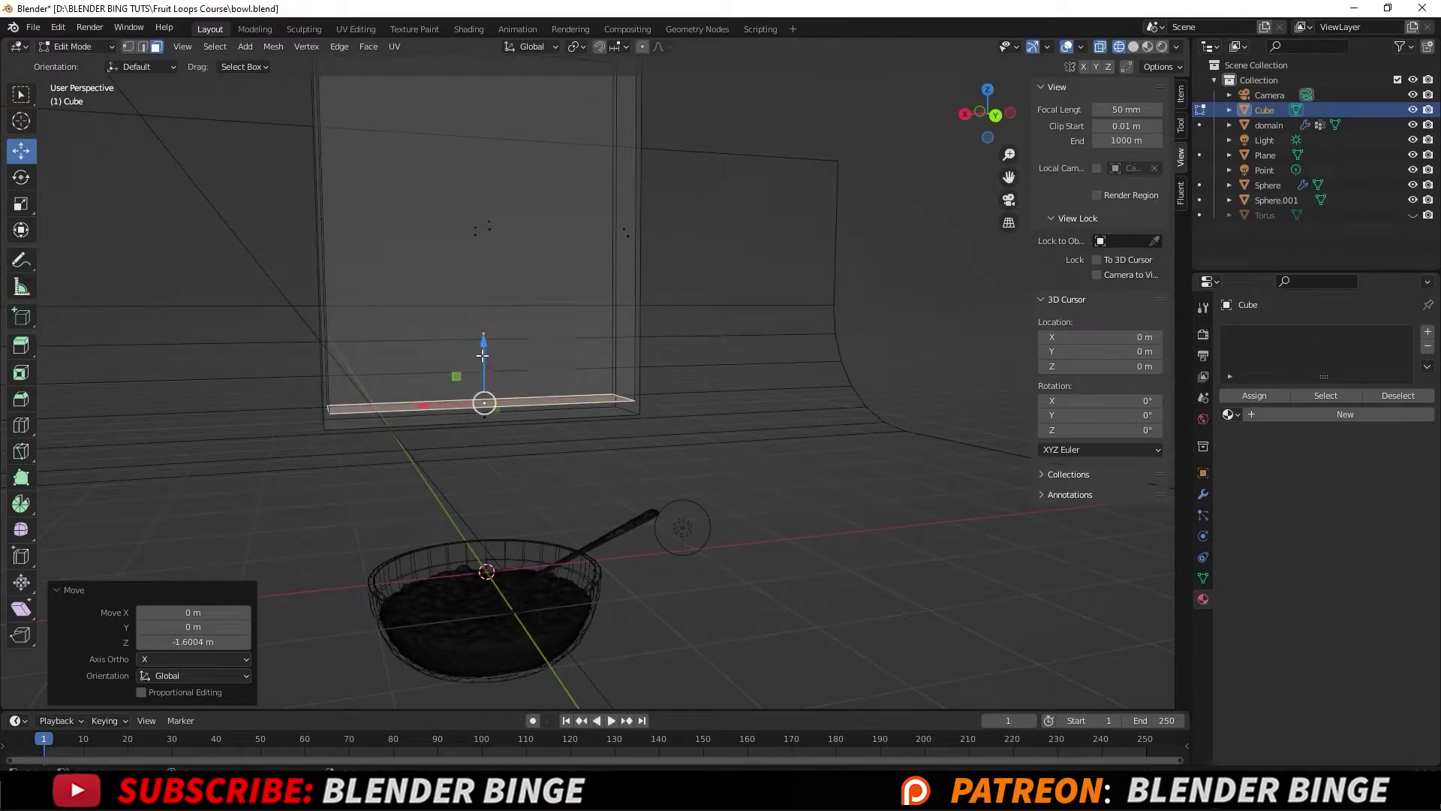
left_click_drag(478, 360, 482, 362)
middle_click_drag(482, 361, 486, 325)
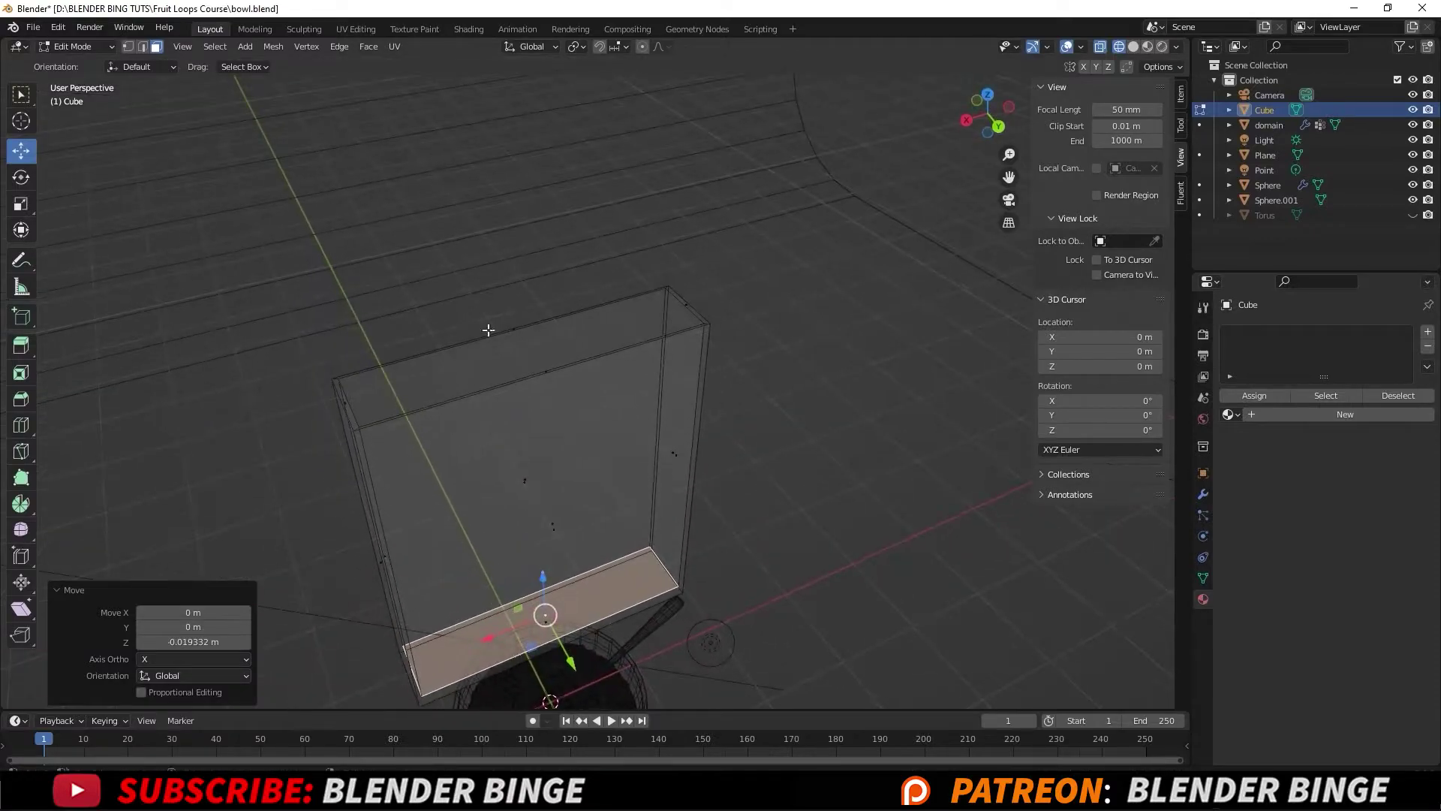
key("Tab")
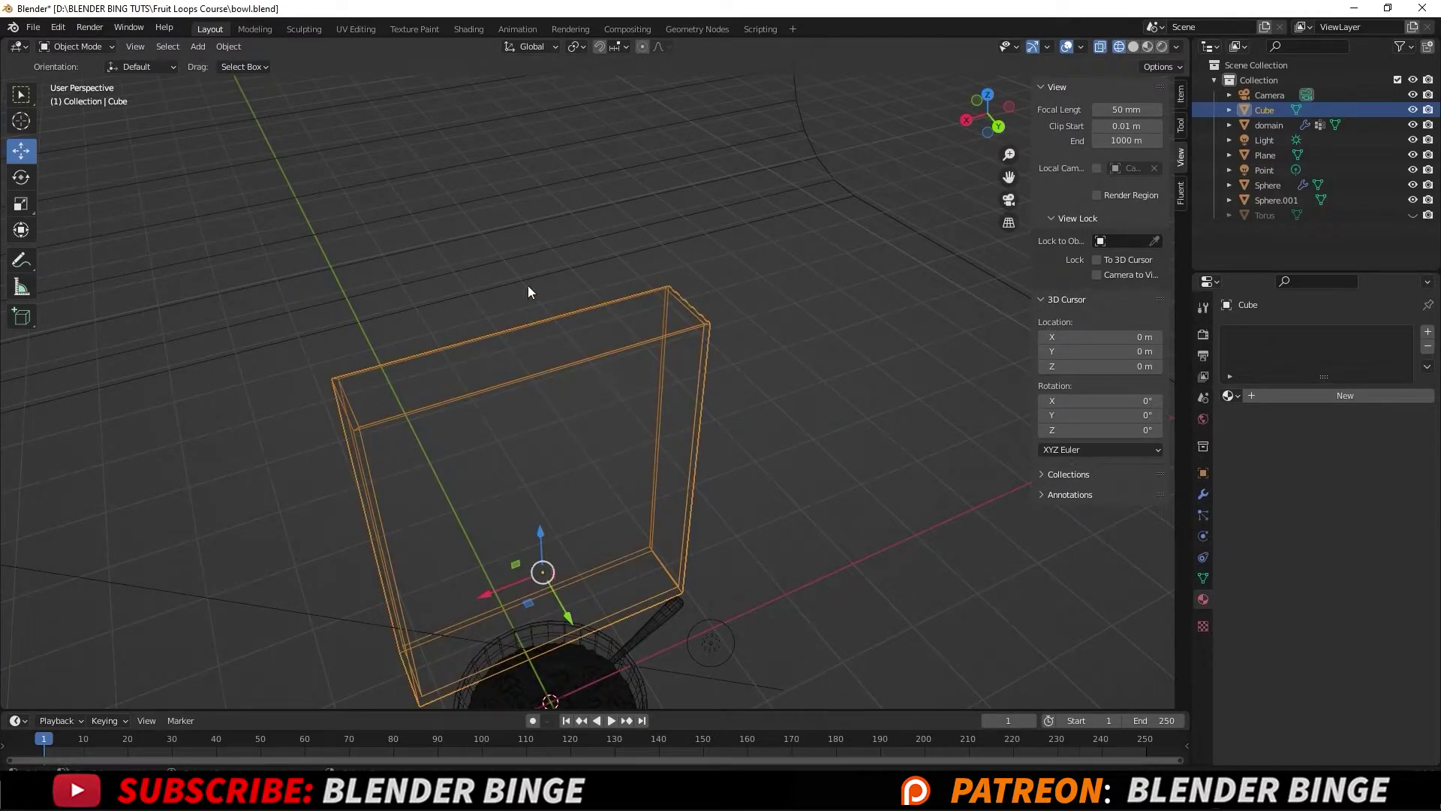
Back in Edit Mode with solid shading, select the back and front top rim faces
left_click(1134, 47)
key("Tab")
left_click(1132, 50)
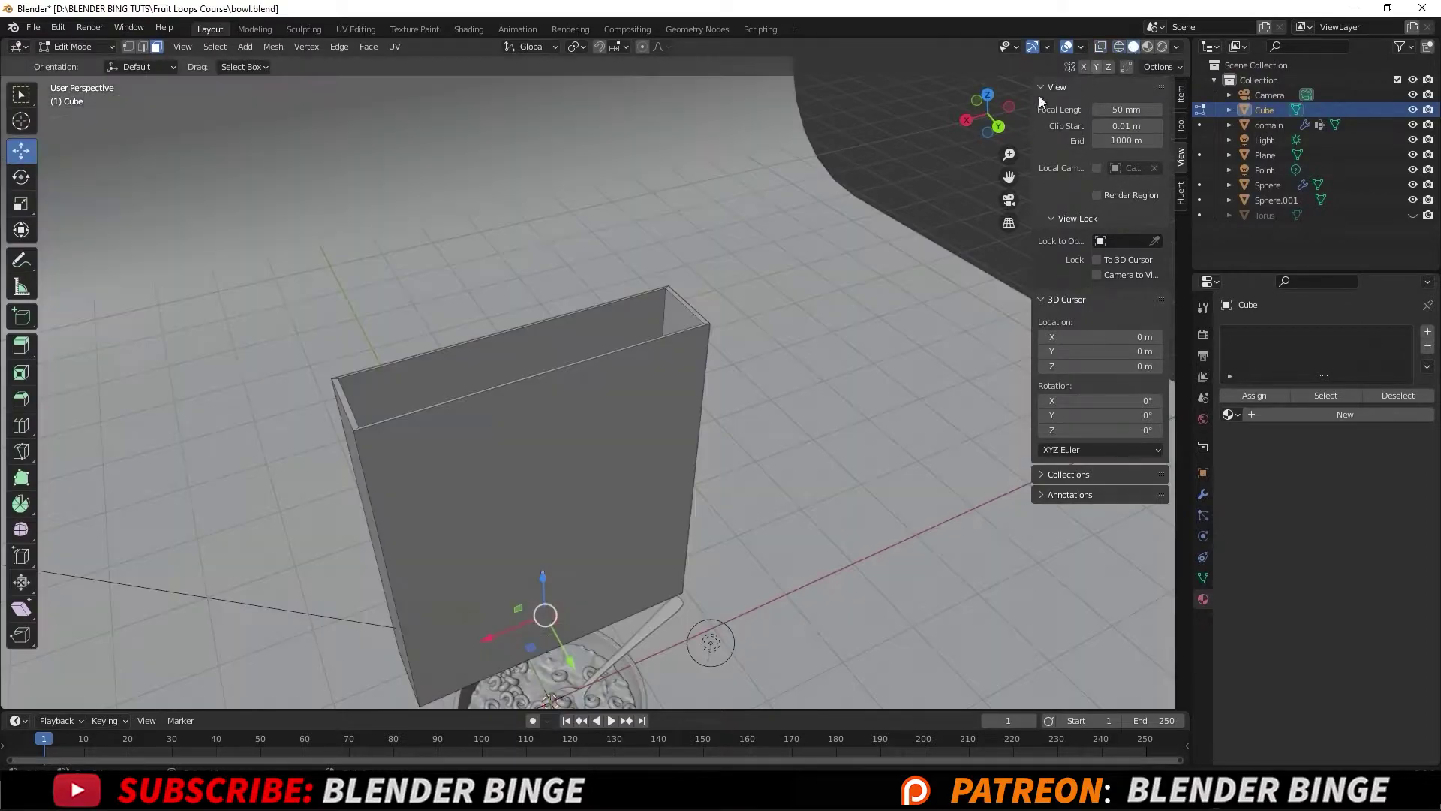
scroll(541, 358, "down", 3)
scroll(536, 399, "up", 2)
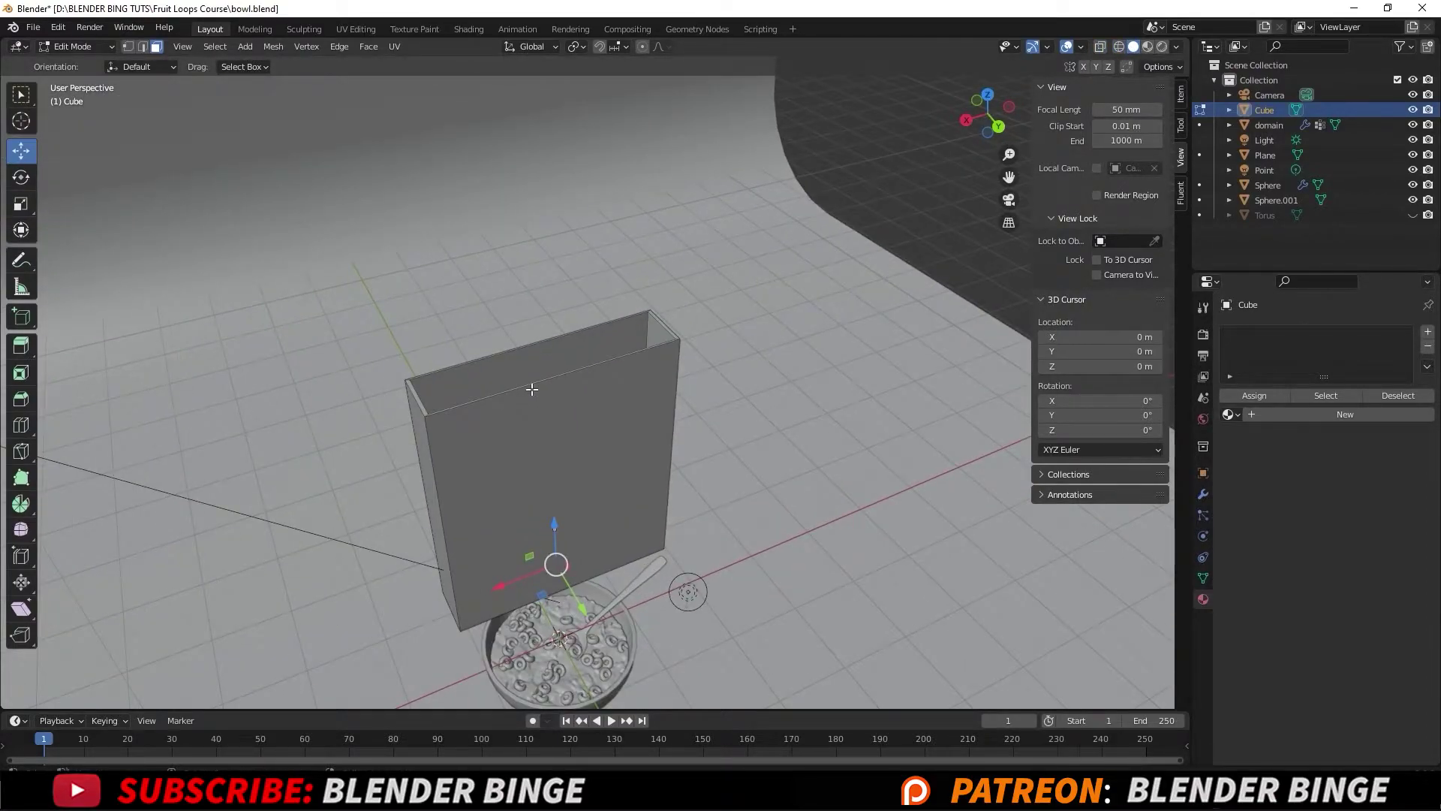
scroll(556, 364, "up", 4)
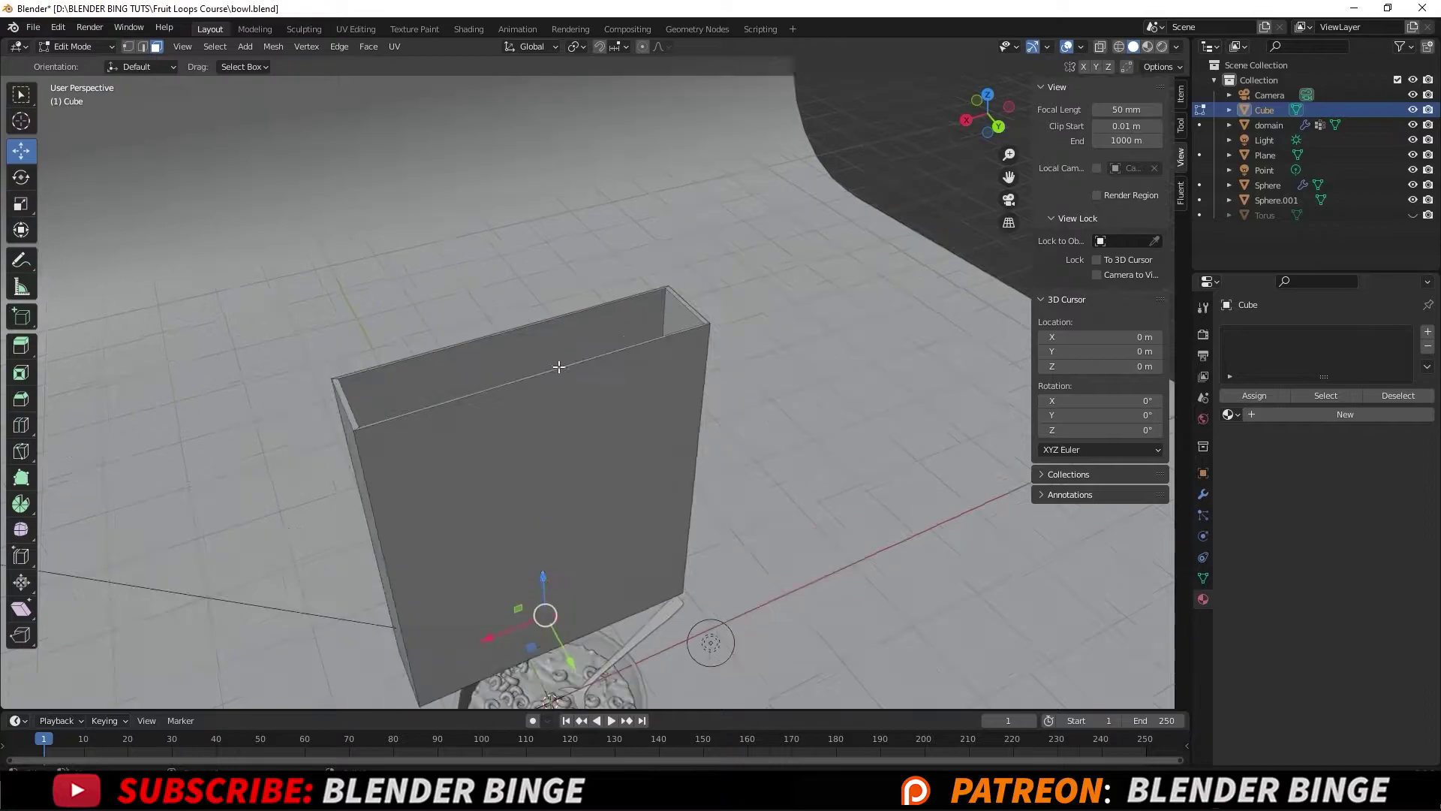
left_click(427, 343)
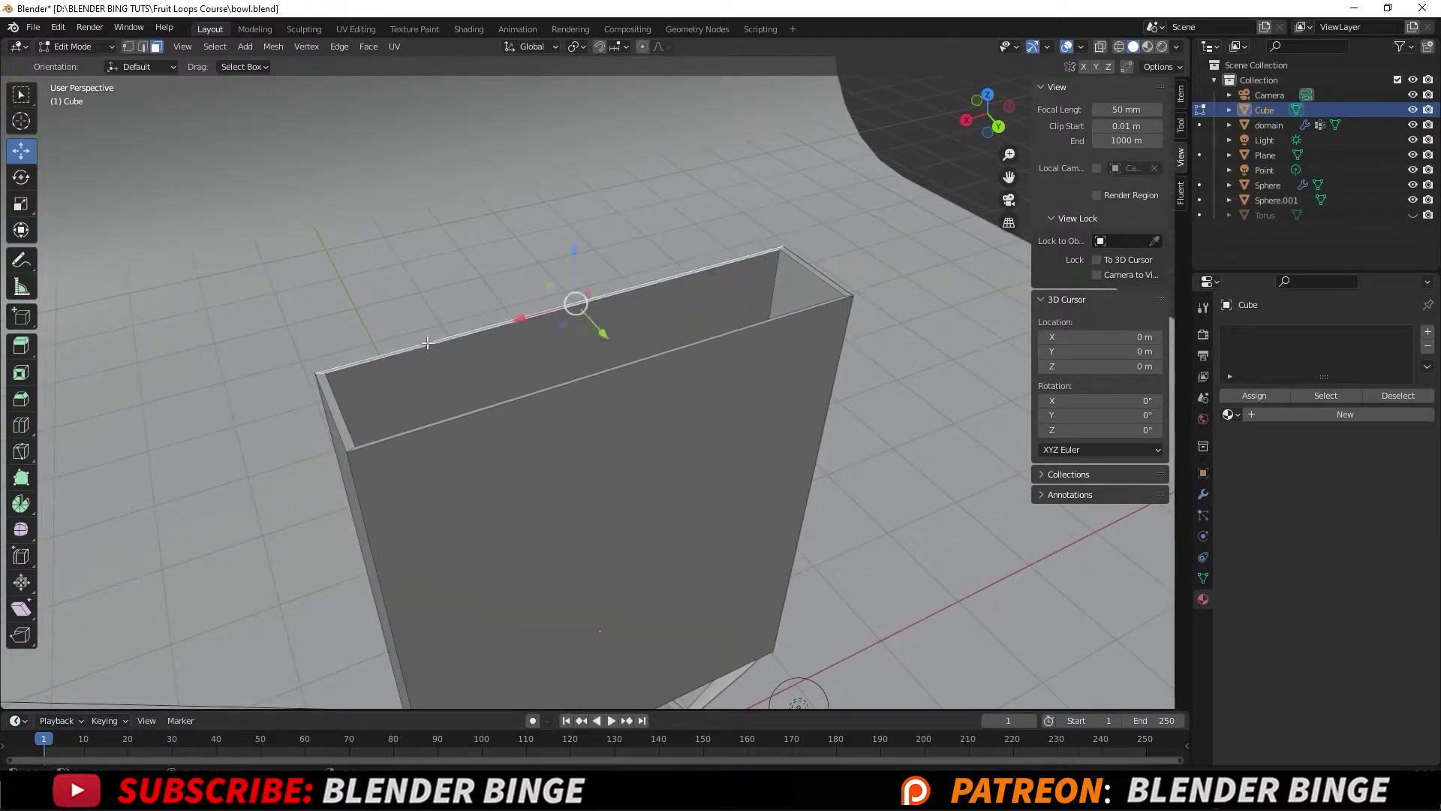
middle_click_drag(427, 346, 454, 350)
scroll(554, 371, "up", 1)
left_click(545, 374, "shift")
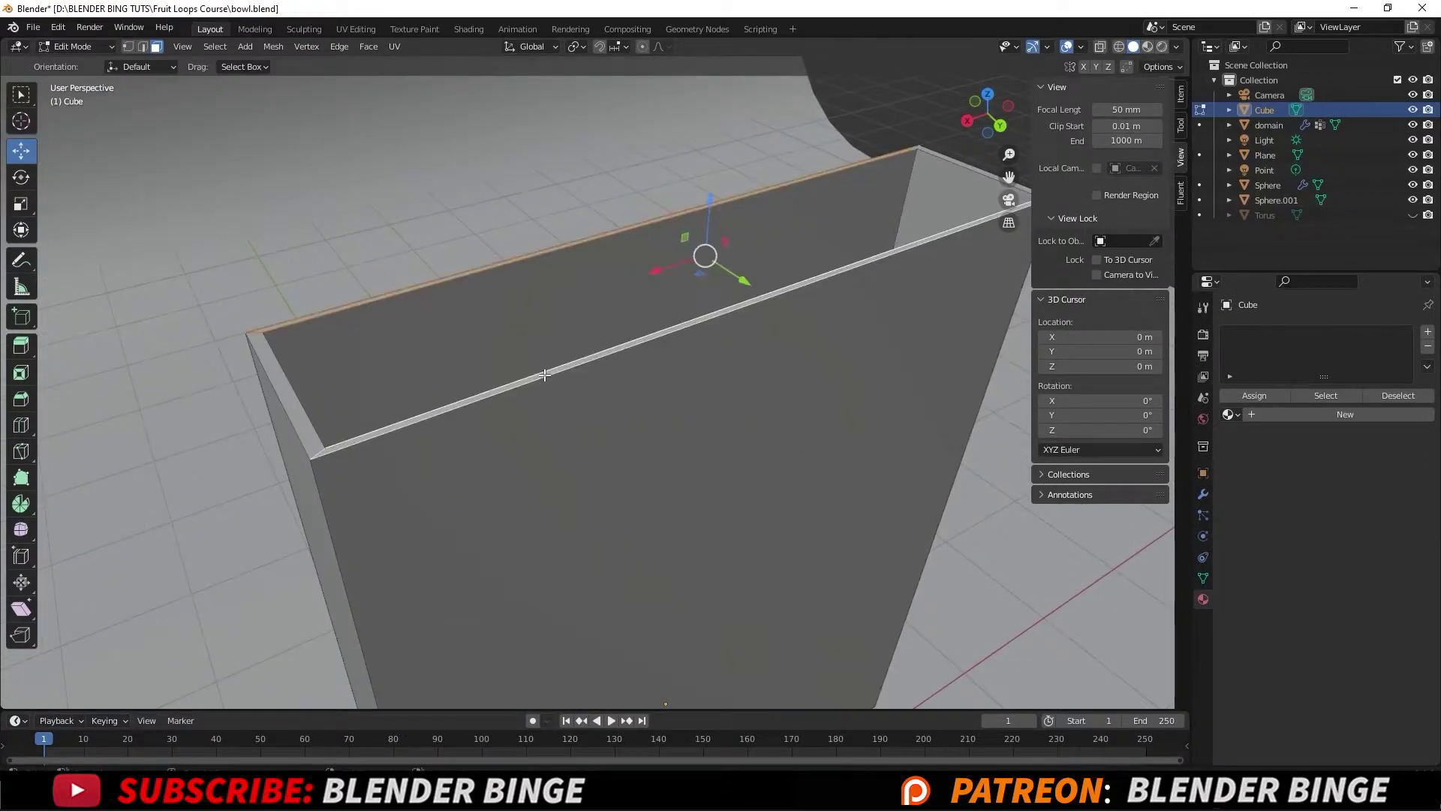
Extrude the rim faces 0.24755 m upward along their normals
key("e")
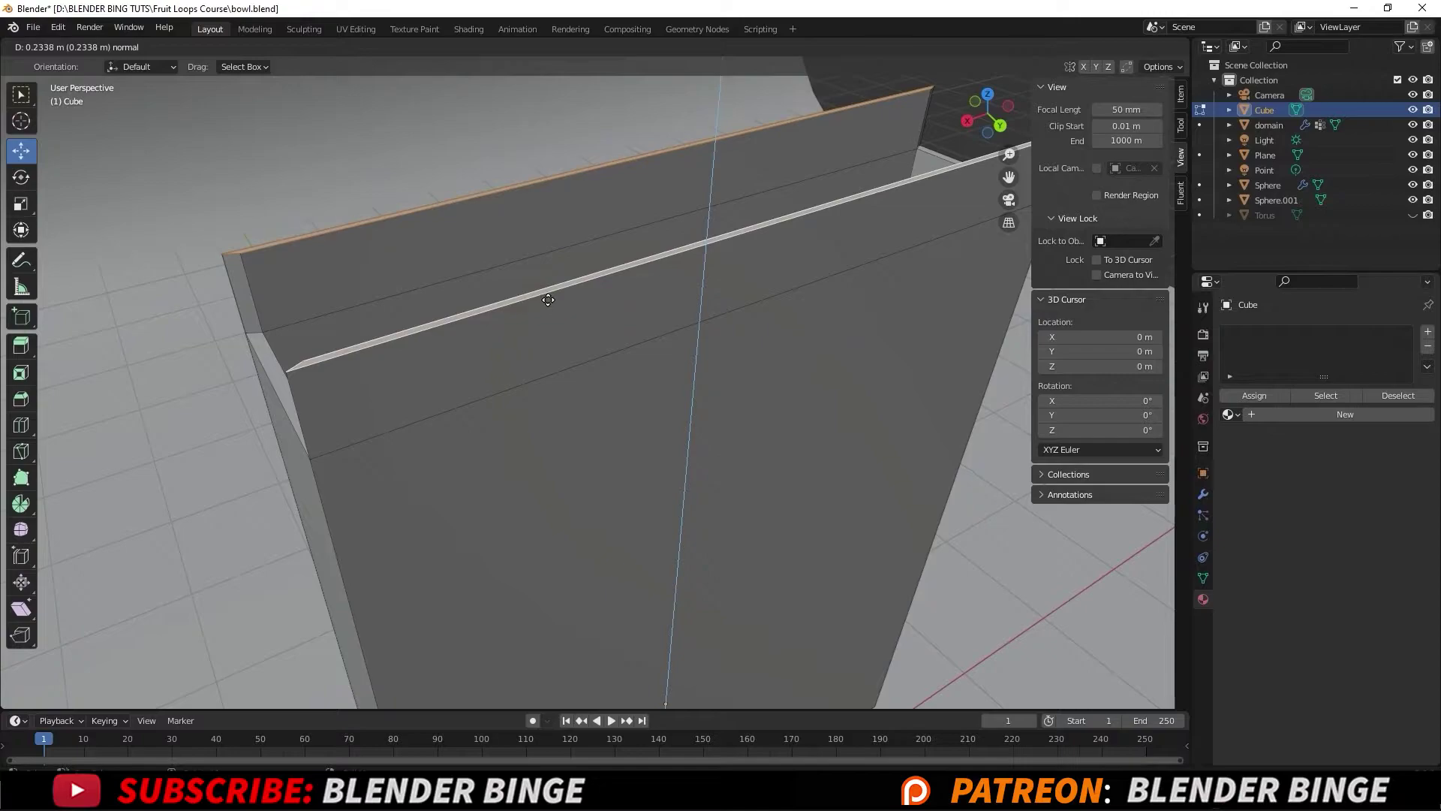
left_click(548, 302)
middle_click_drag(520, 326, 324, 304)
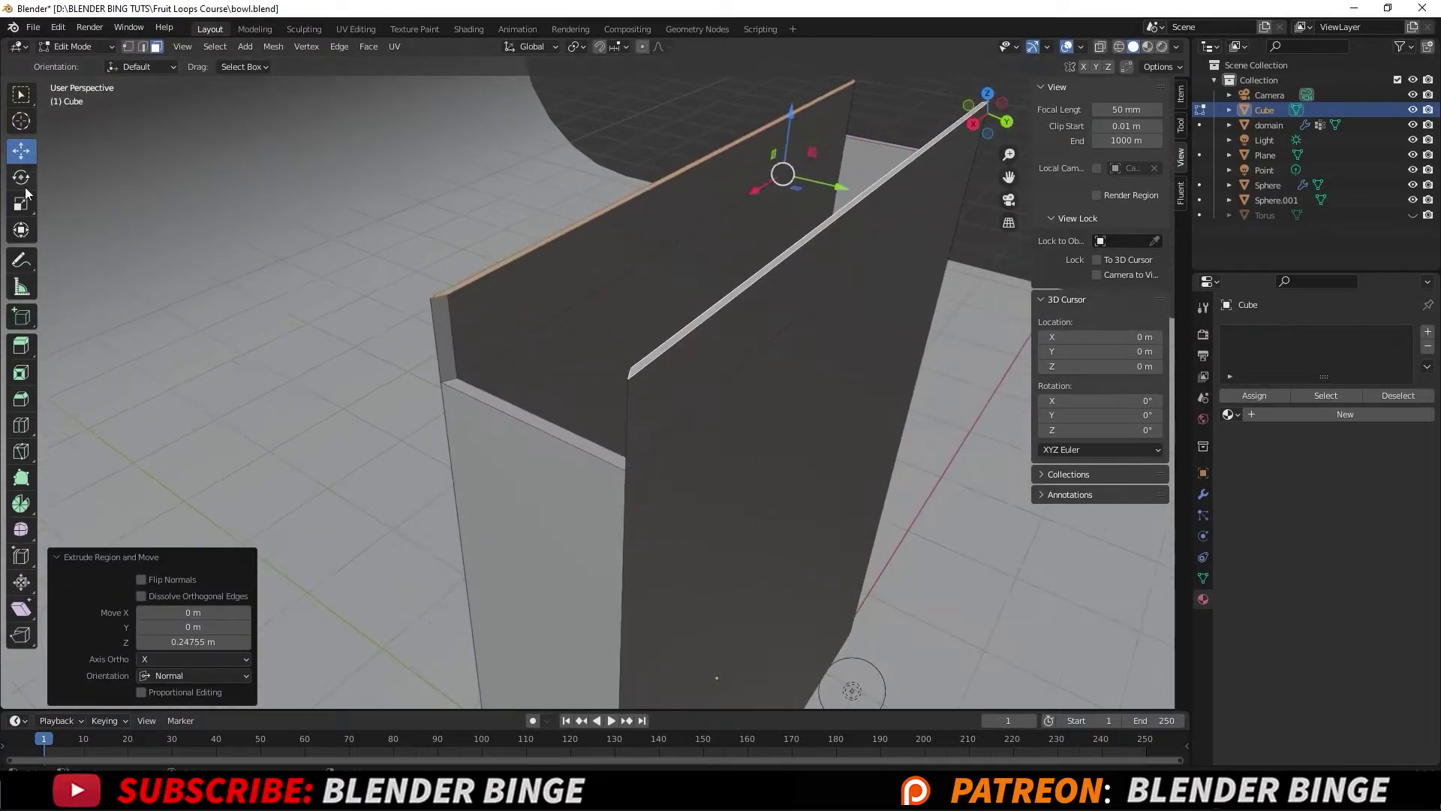
Scale the new flaps to 0.587 along Y so they angle inward
left_click(22, 204)
middle_click_drag(488, 154, 296, 235, "shift")
middle_click_drag(720, 214, 800, 235)
scroll(800, 235, "down", 3)
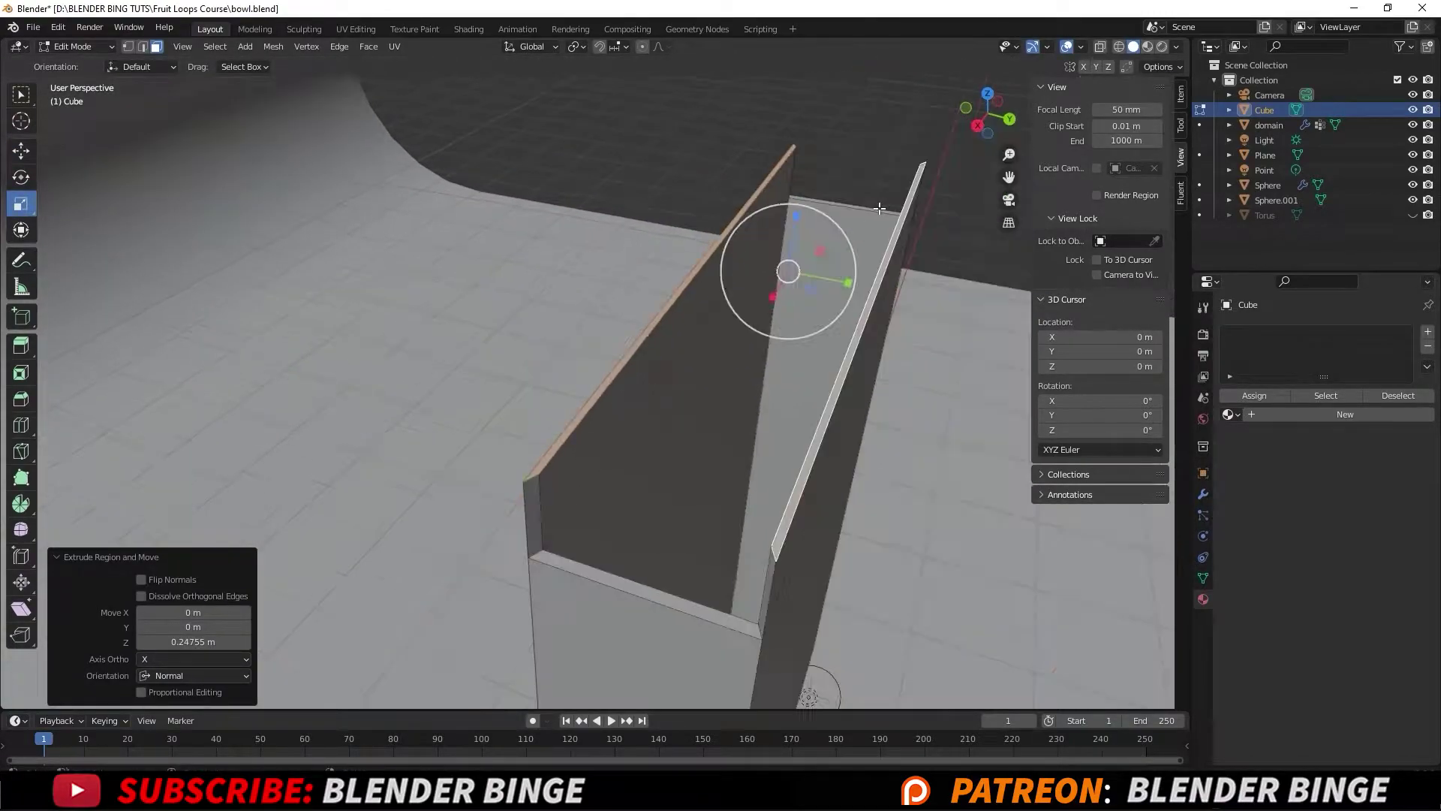
left_click_drag(849, 280, 819, 276)
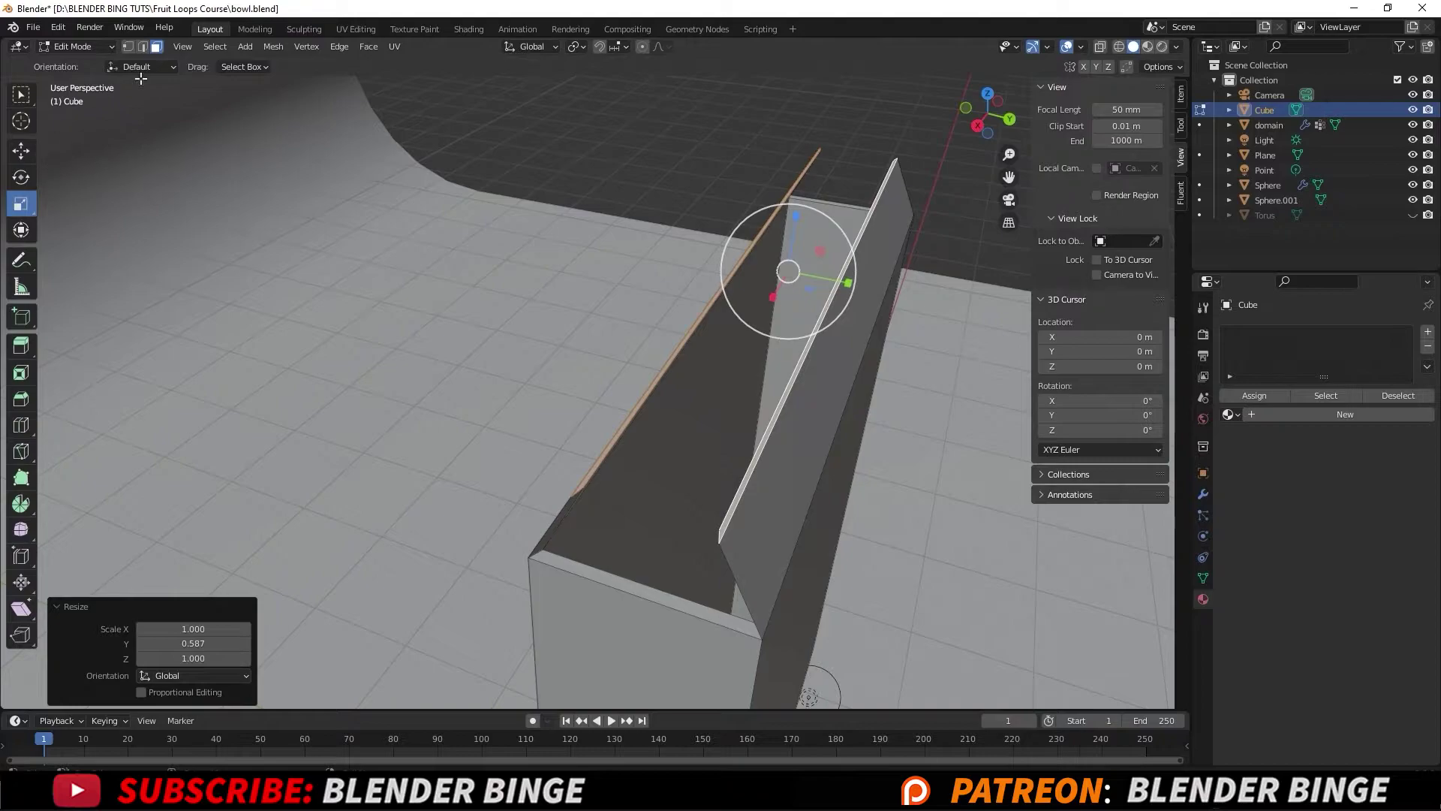
Move the left flap's top face -0.29 m along Y
left_click(676, 352)
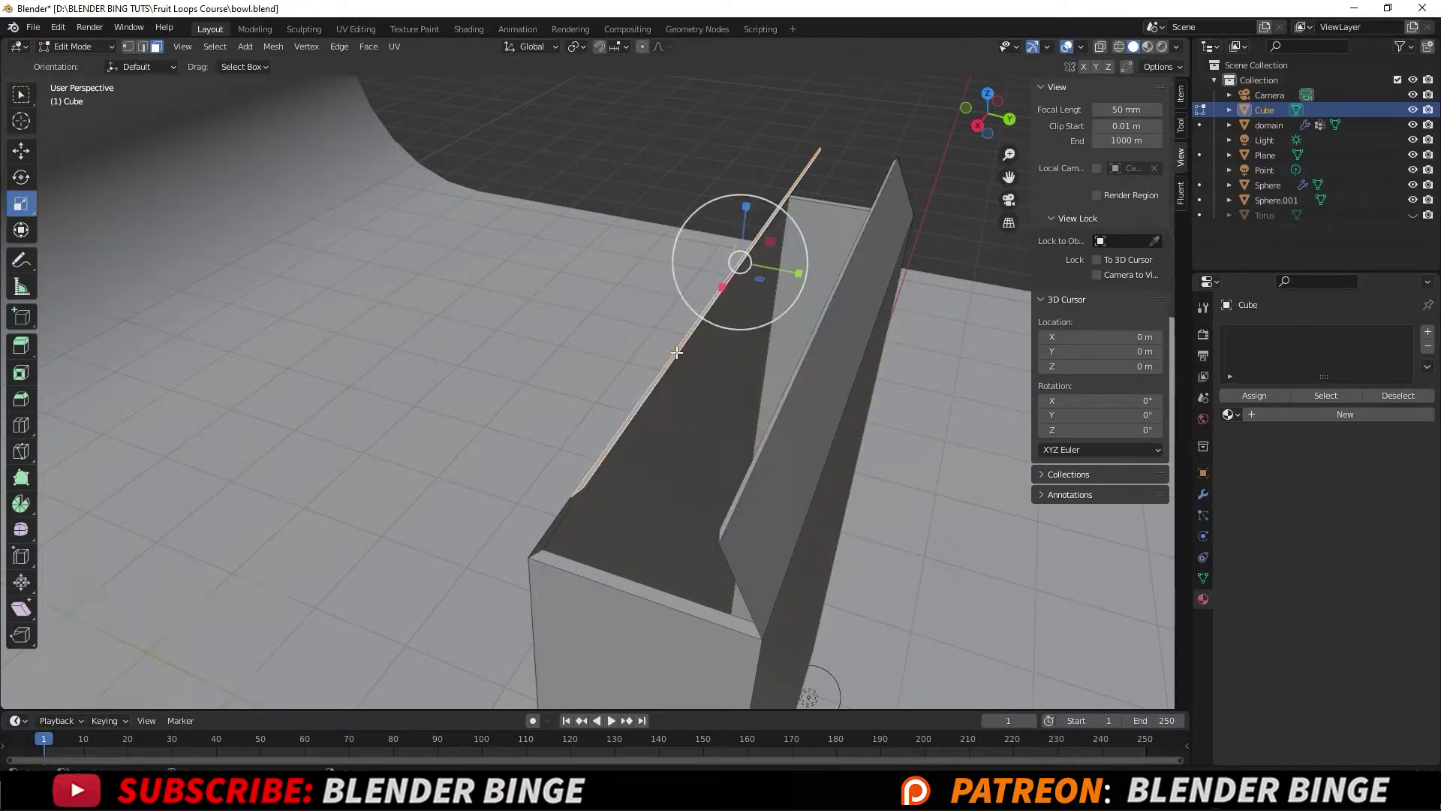
left_click(22, 150)
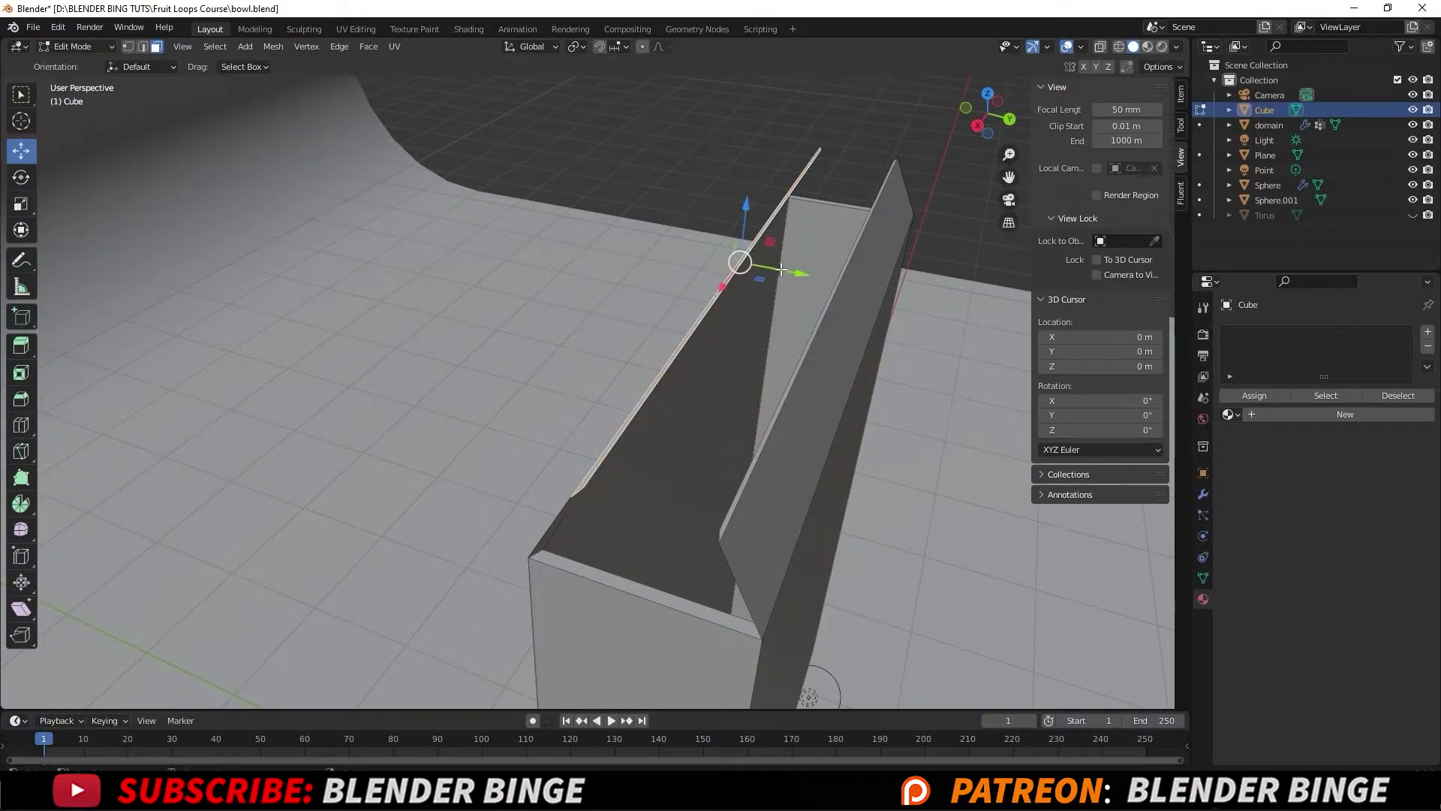
left_click_drag(782, 271, 700, 253)
Rotate the narrow right flap face 64.5° around X
left_click(21, 176)
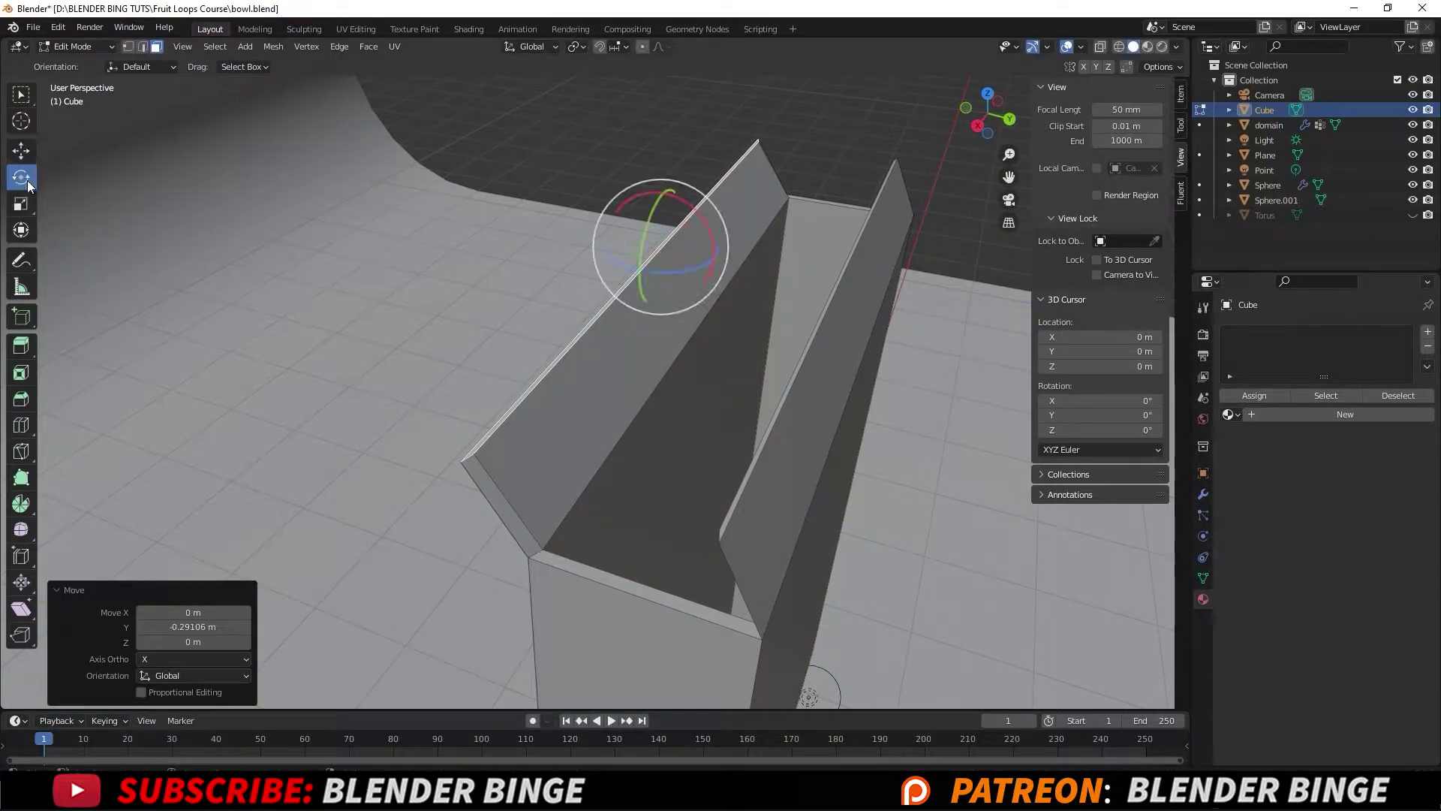
scroll(545, 375, "up", 2)
scroll(546, 376, "down", 3)
middle_click_drag(526, 390, 631, 305)
scroll(830, 284, "up", 5)
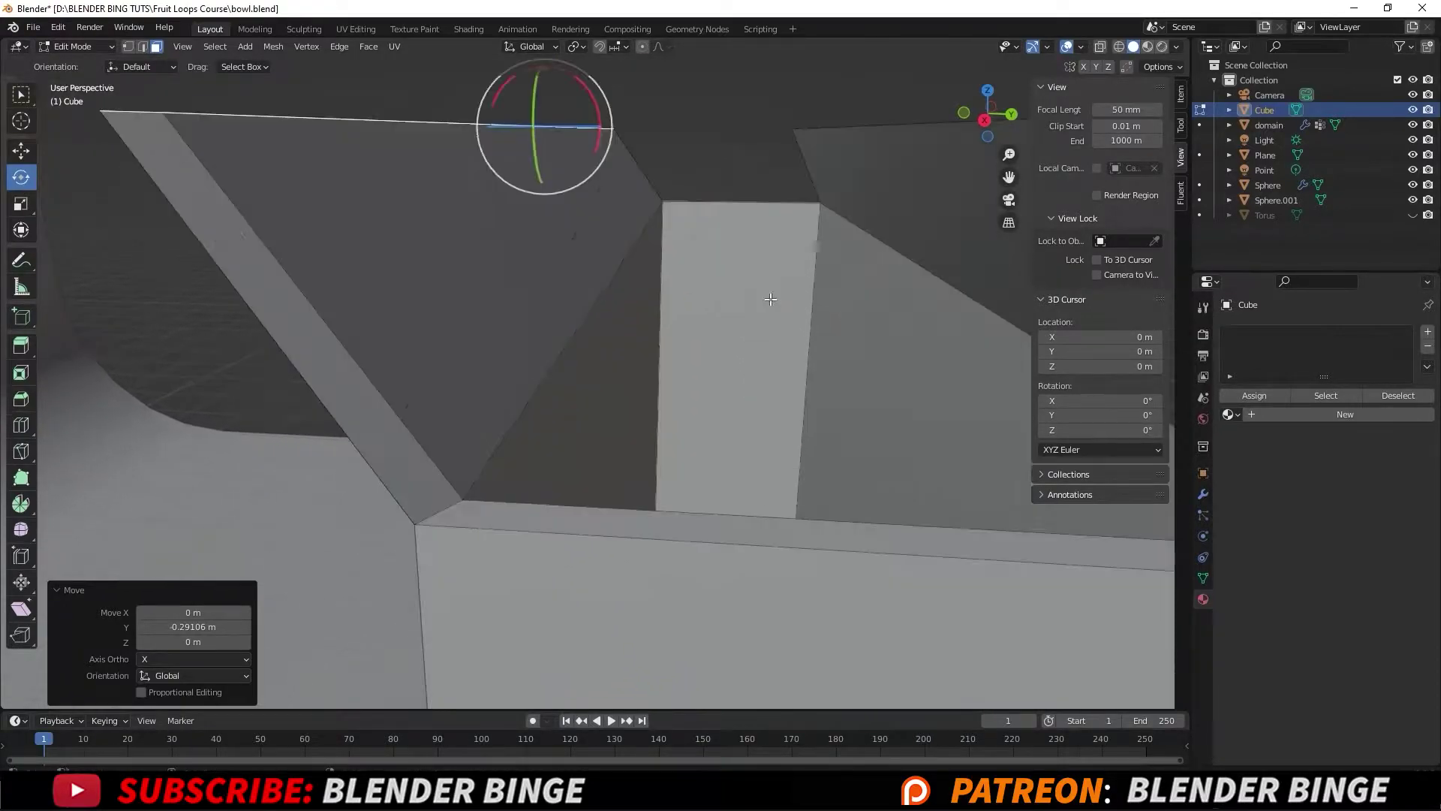
middle_click_drag(776, 284, 706, 310, "shift")
left_click(756, 278)
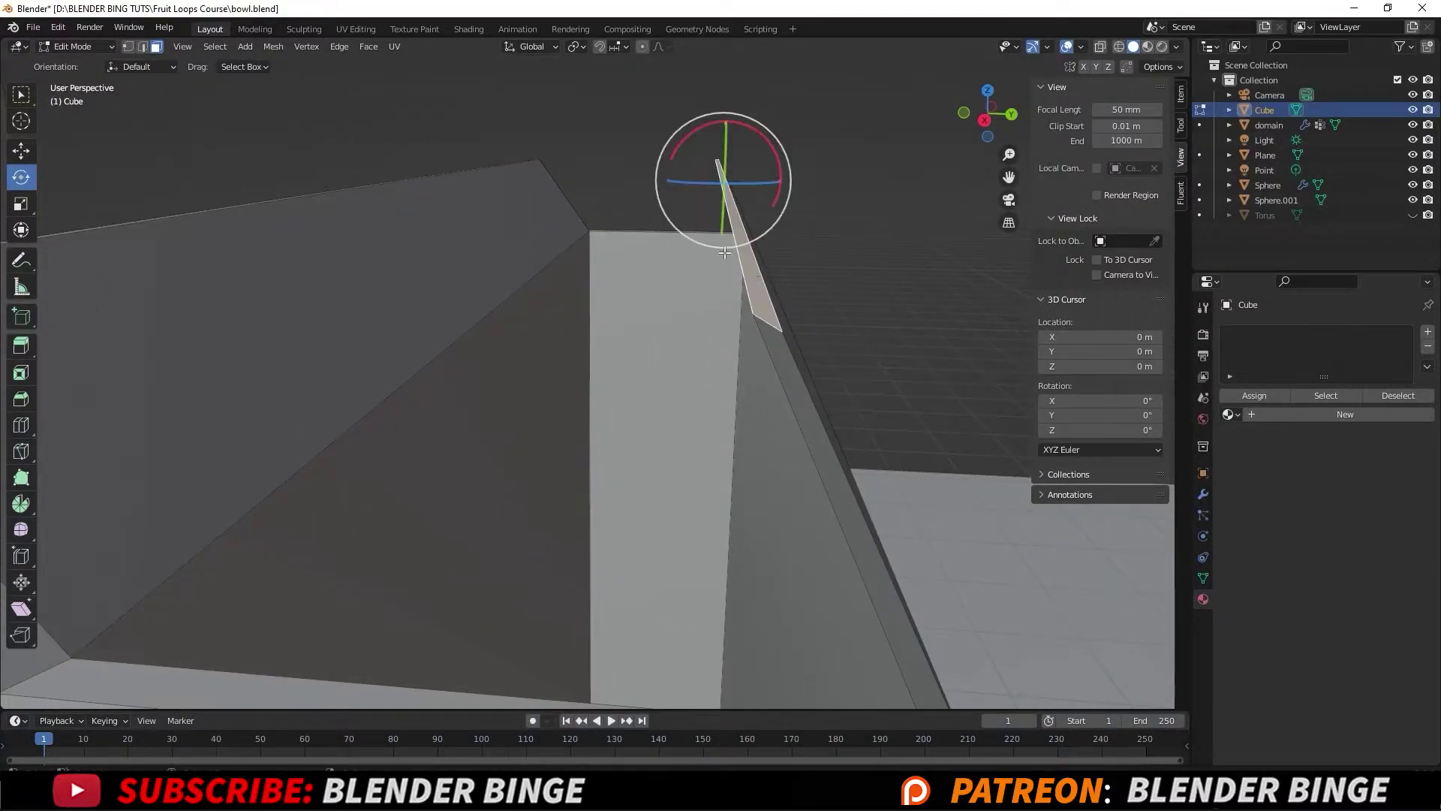
left_click_drag(698, 147, 701, 182)
scroll(707, 201, "down", 3)
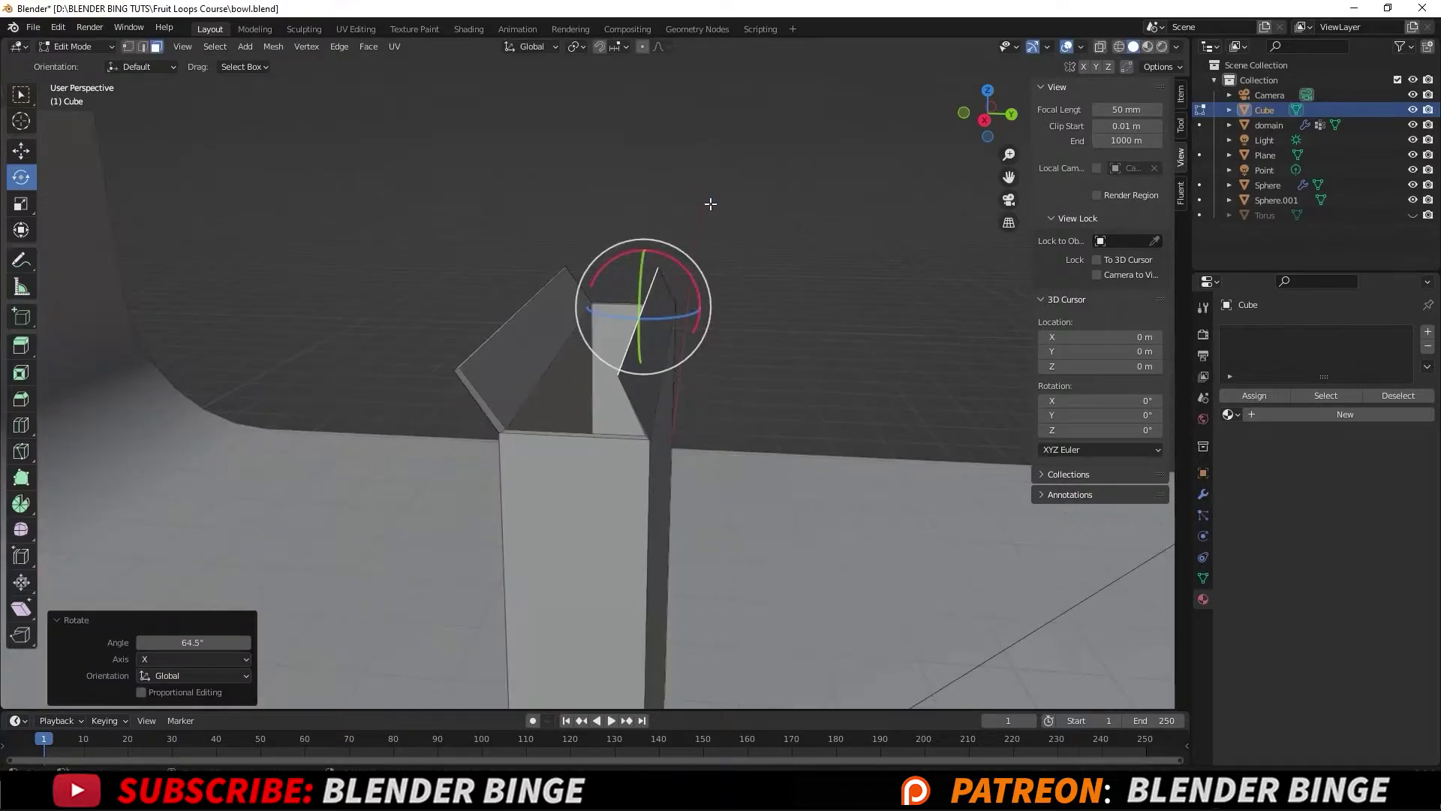
Return to Object Mode and inspect the finished box beside the bowl and backdrop
key("Tab")
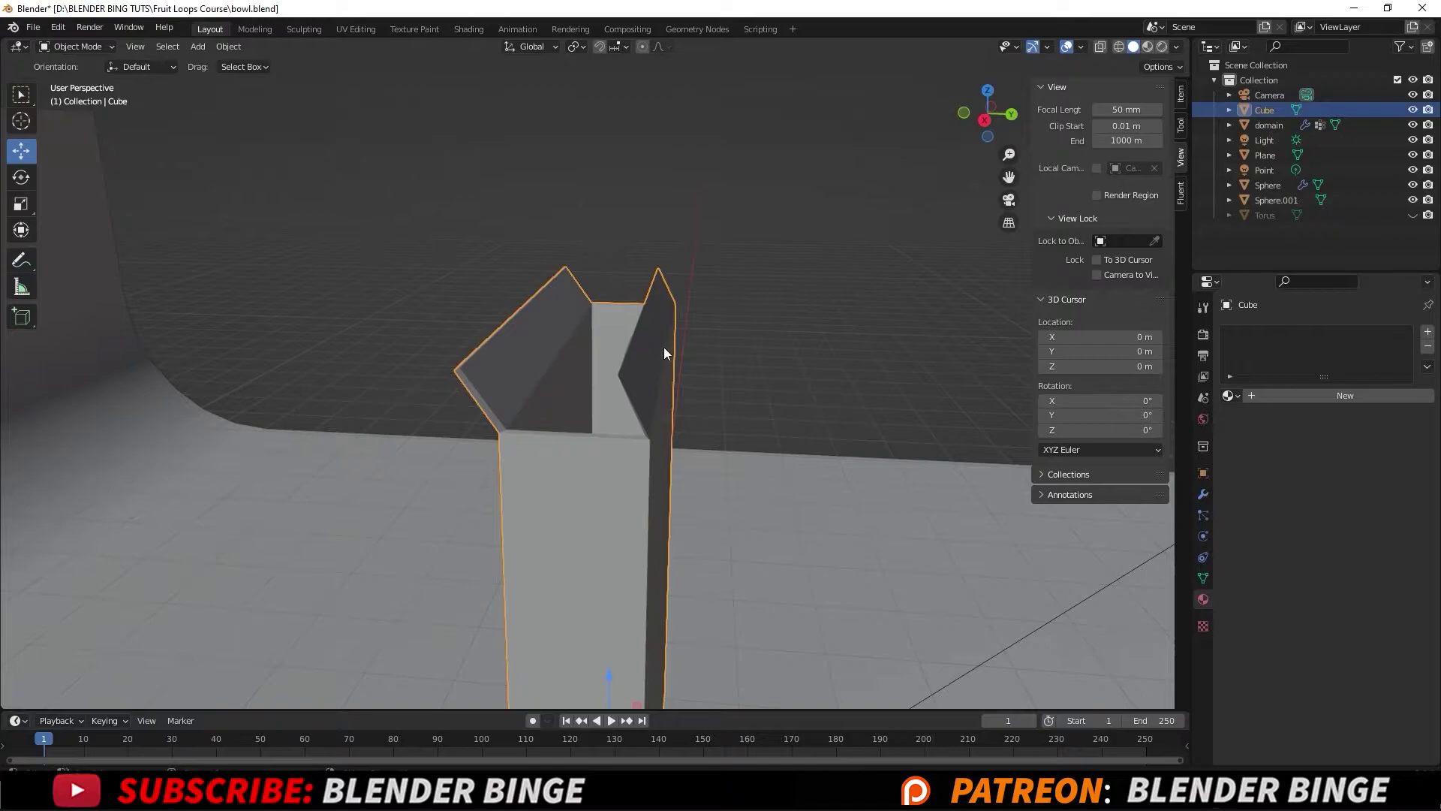
scroll(653, 357, "up", 3)
middle_click_drag(644, 368, 541, 483)
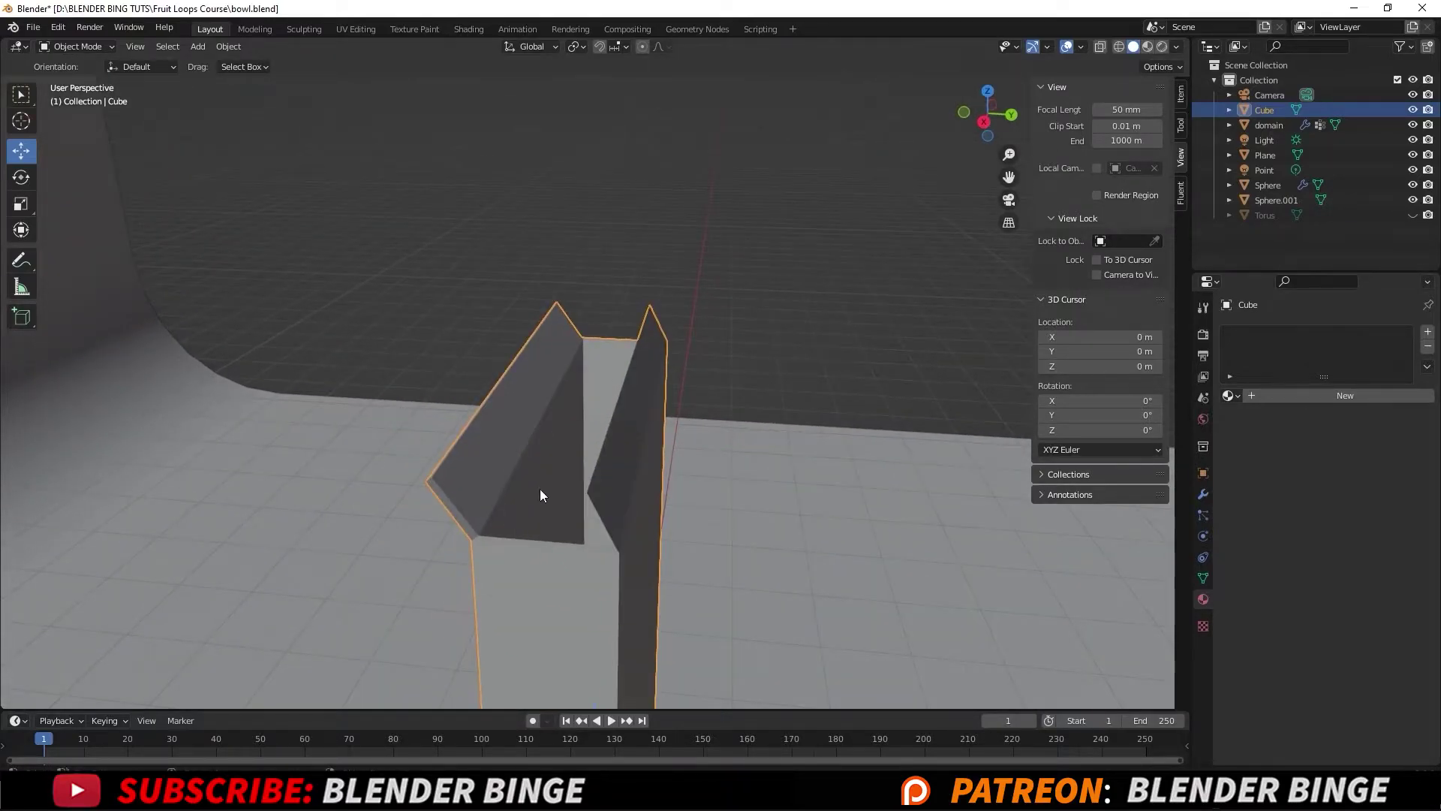
scroll(605, 358, "down", 3)
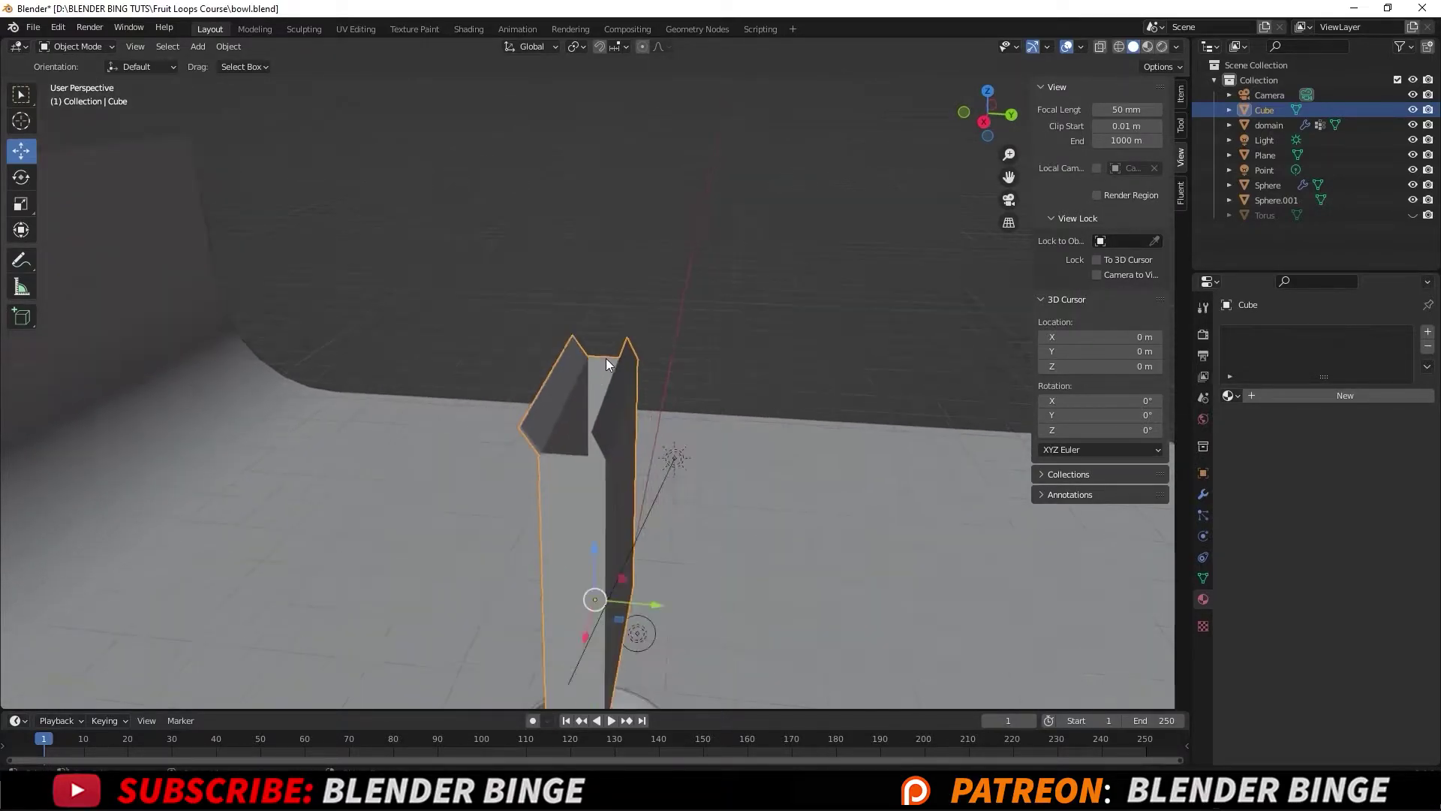
scroll(657, 408, "down", 2)
middle_click_drag(658, 409, 494, 411)
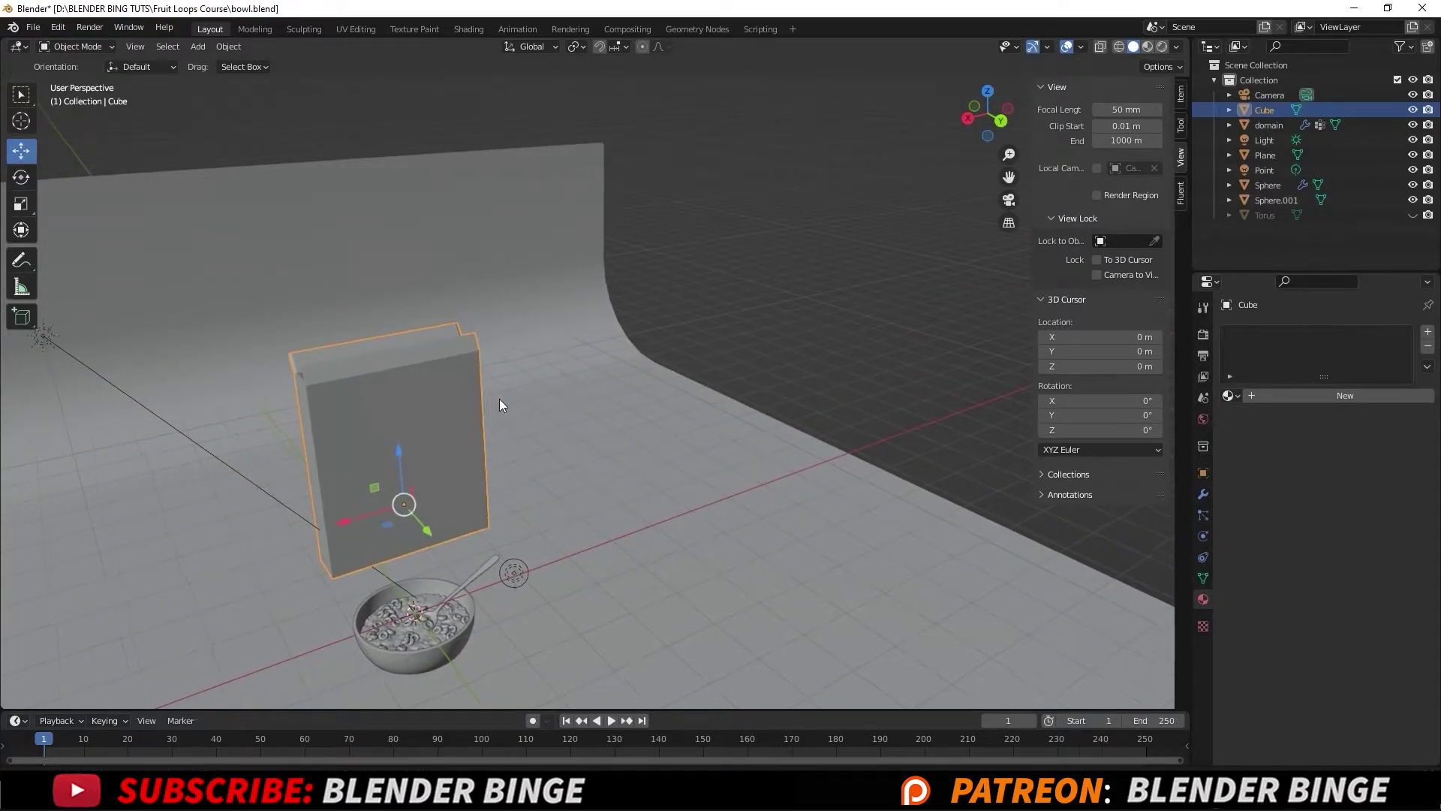
middle_click_drag(500, 405, 602, 358)
Create a new material for the box named cereal_box_shader
scroll(619, 362, "up", 2)
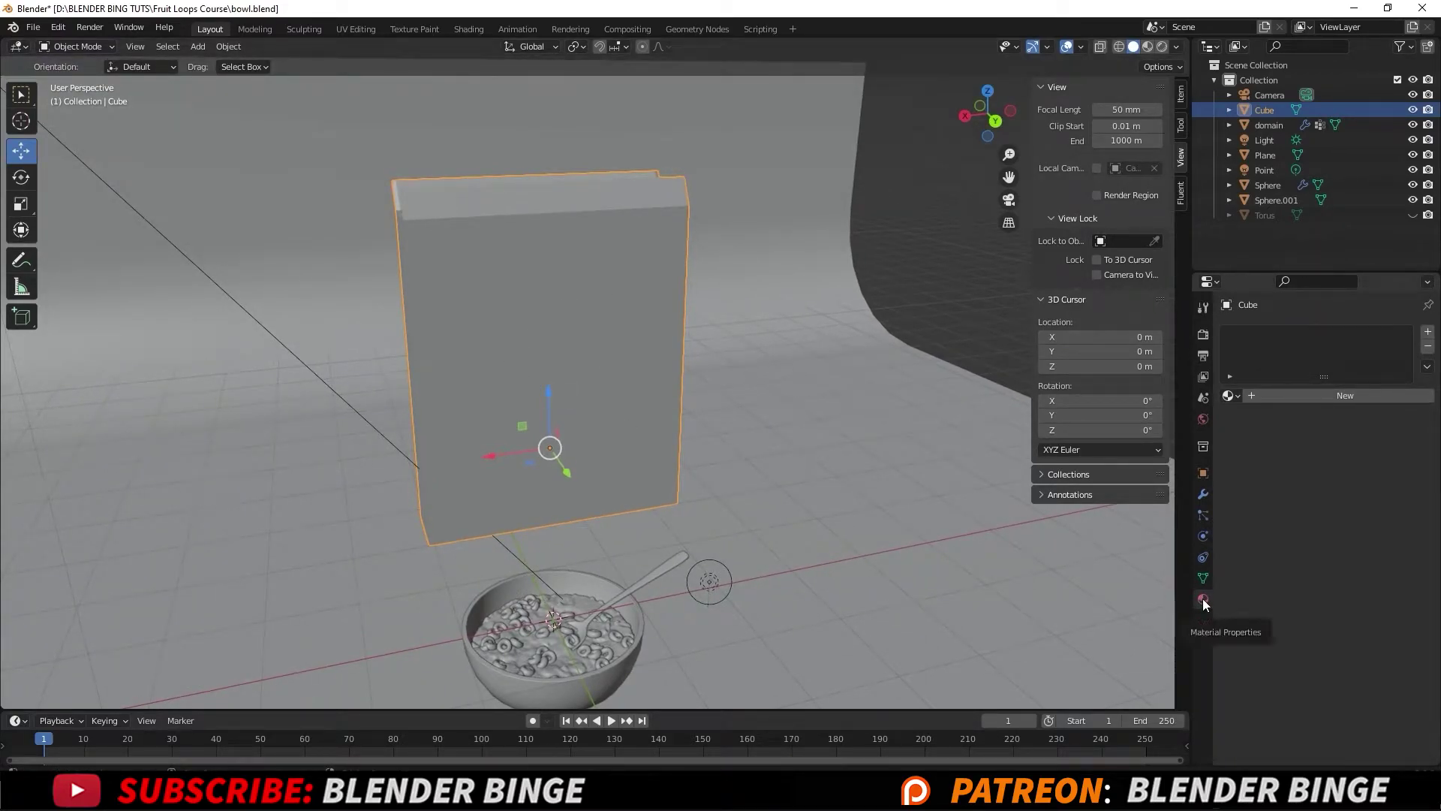
left_click(1308, 394)
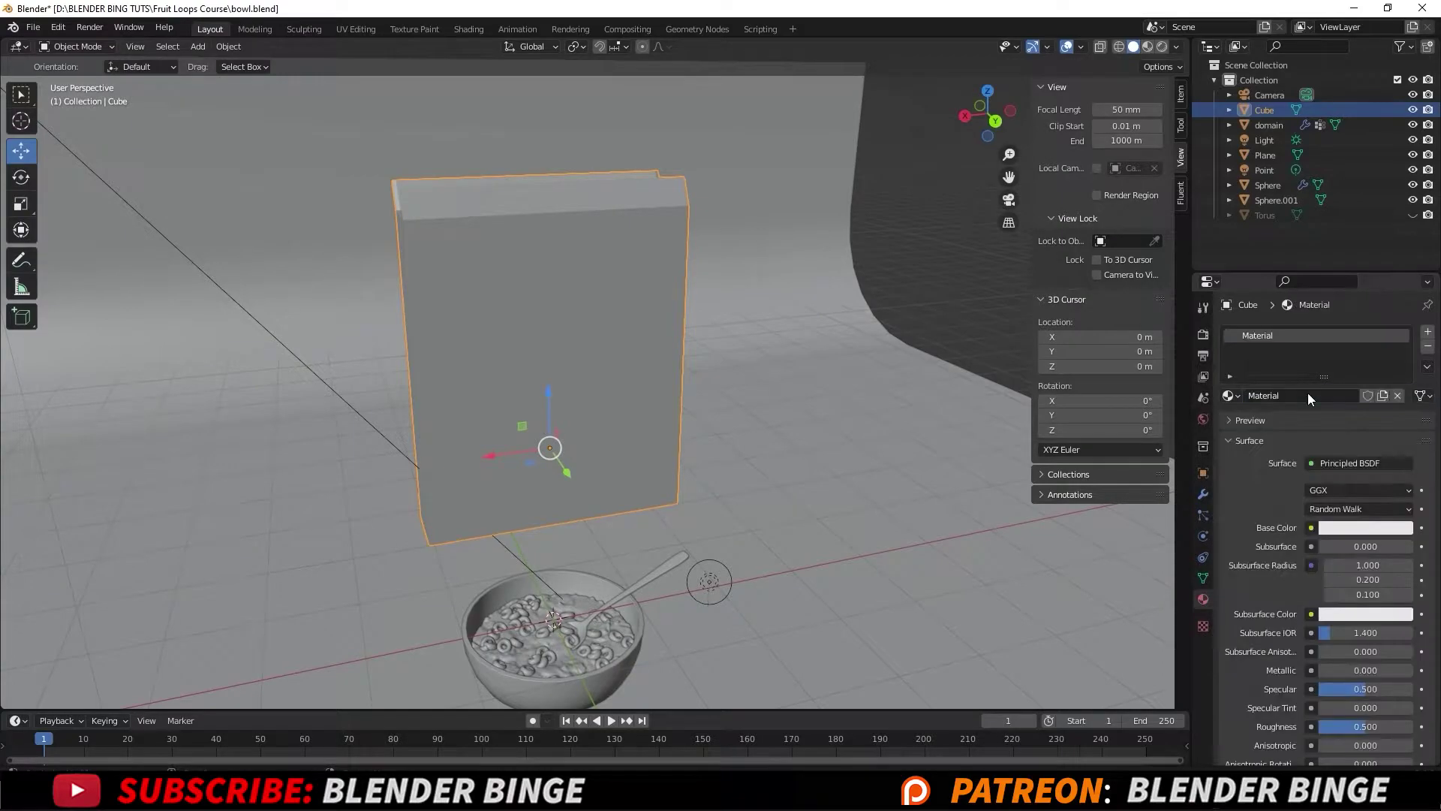
left_click(1294, 396)
type("cereal_box_shader")
key("Return")
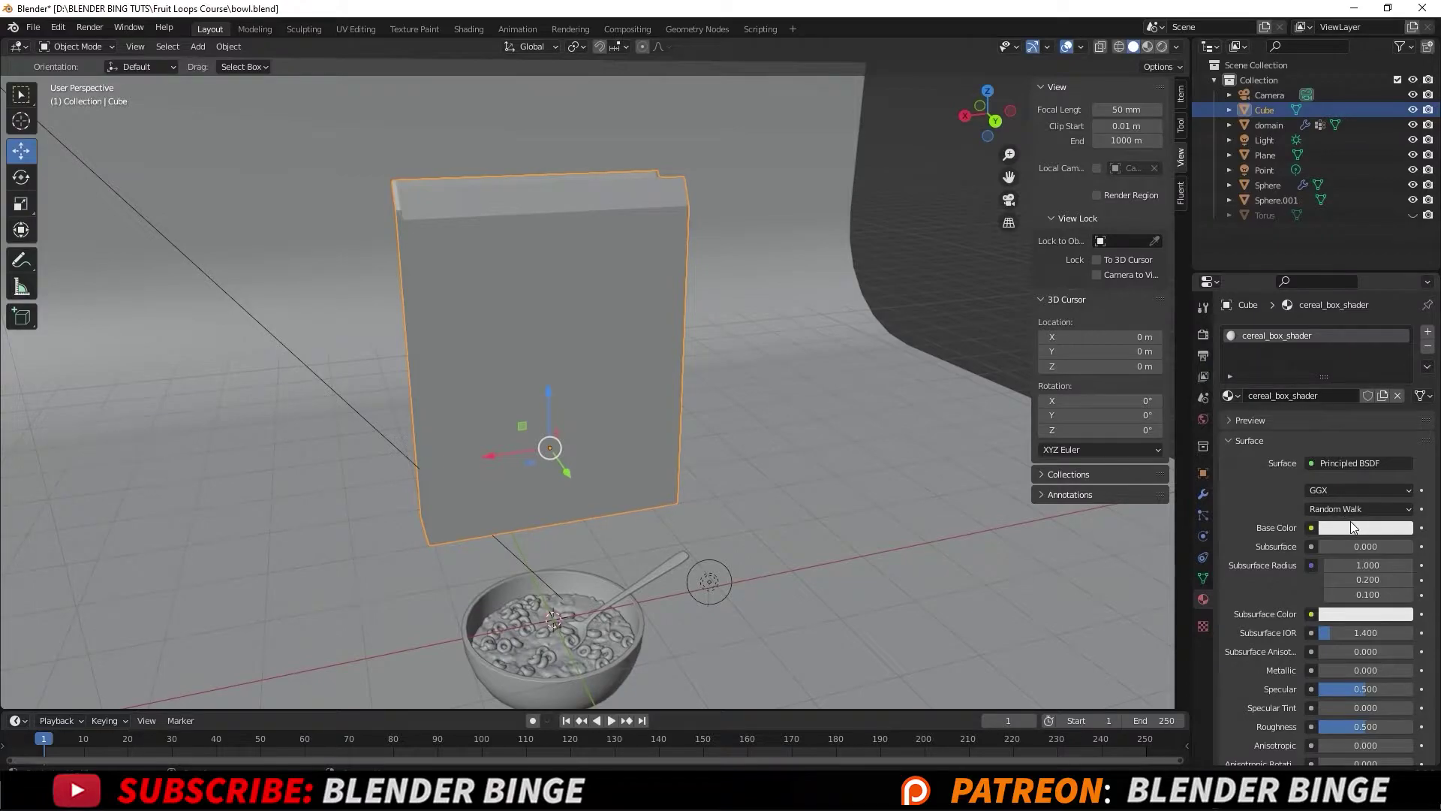
Feed Base Color from an Image Texture node and open the image file browser
left_click(1311, 528)
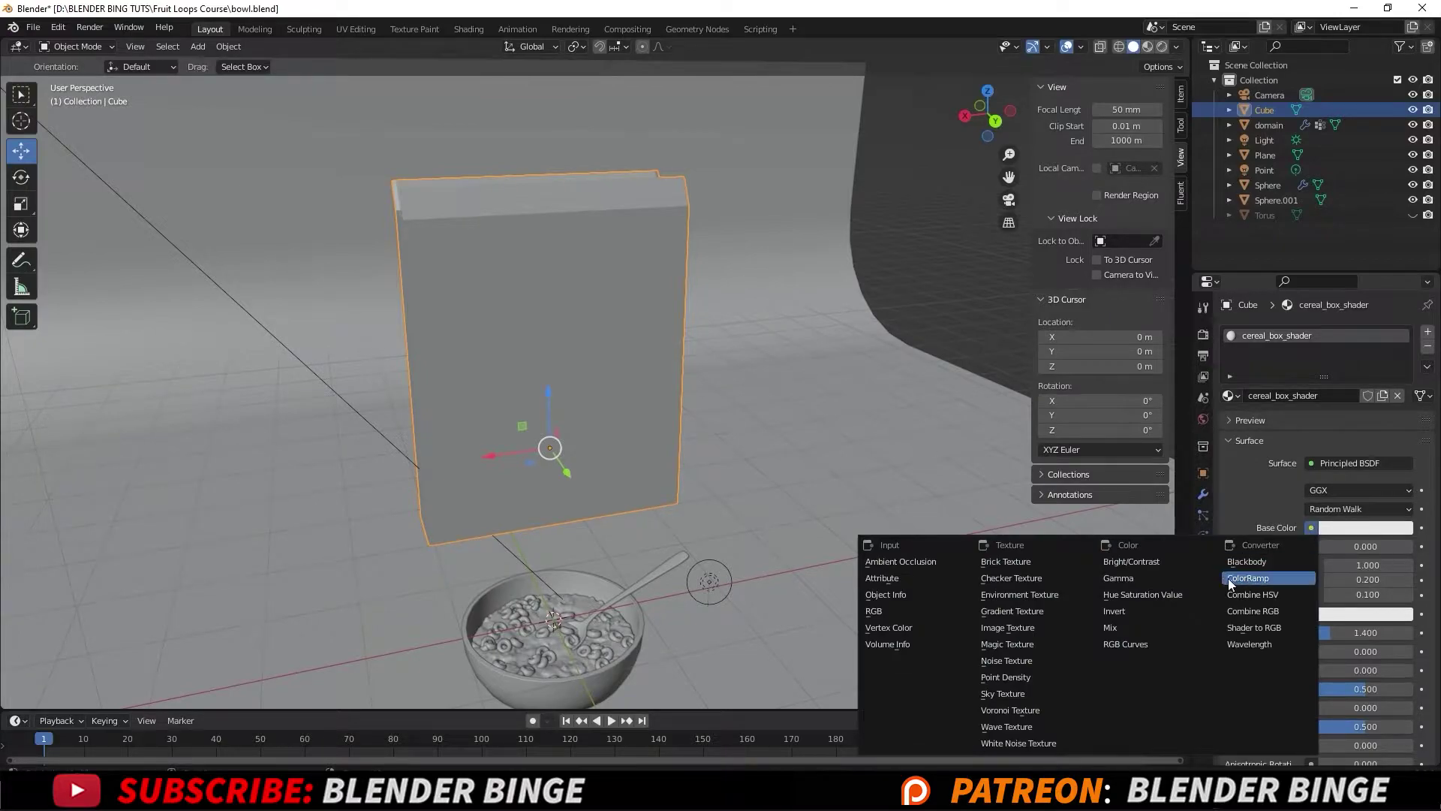
left_click(1024, 629)
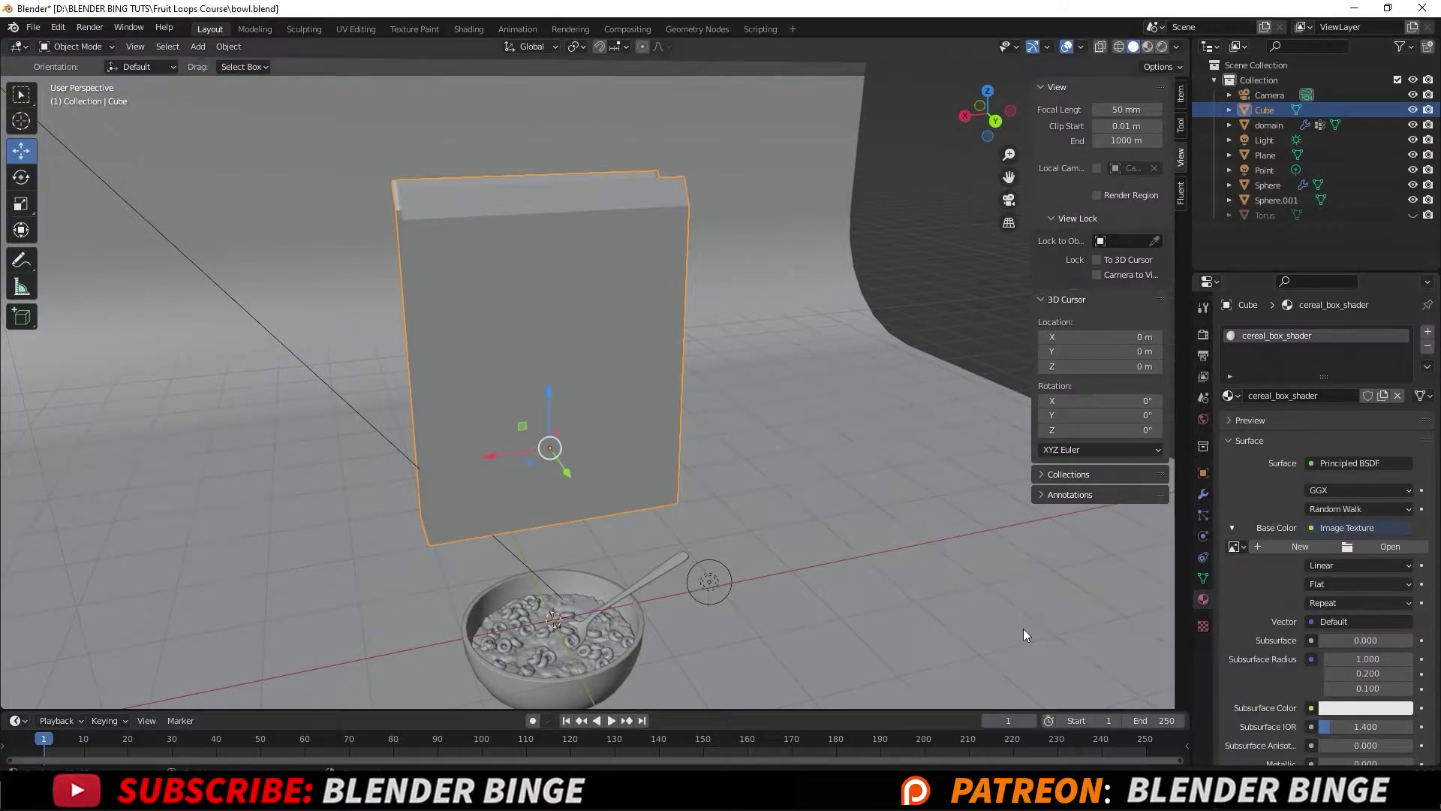
left_click(1381, 548)
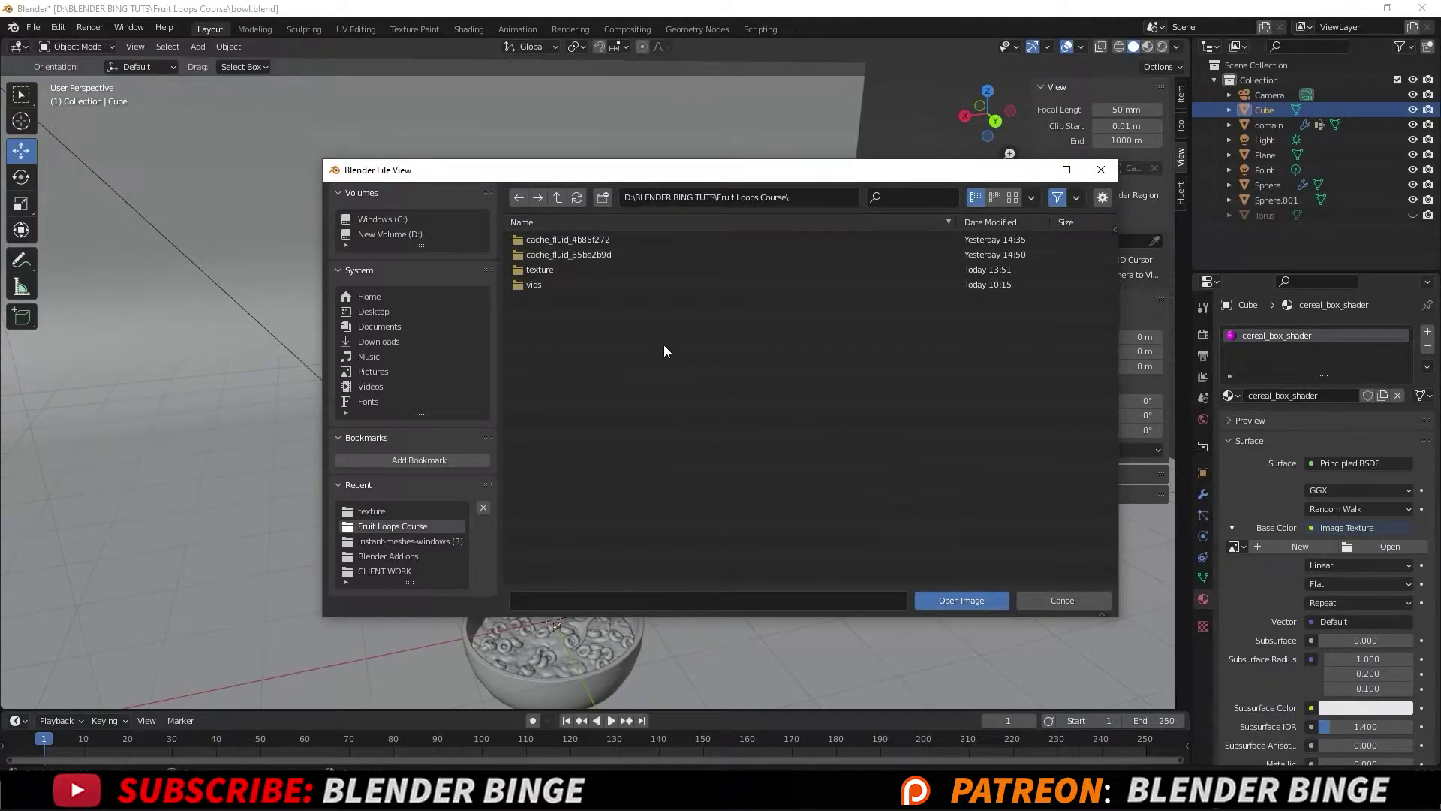
Load fruitloops_layout.png from the texture folder as the base colour image
double_click(546, 269)
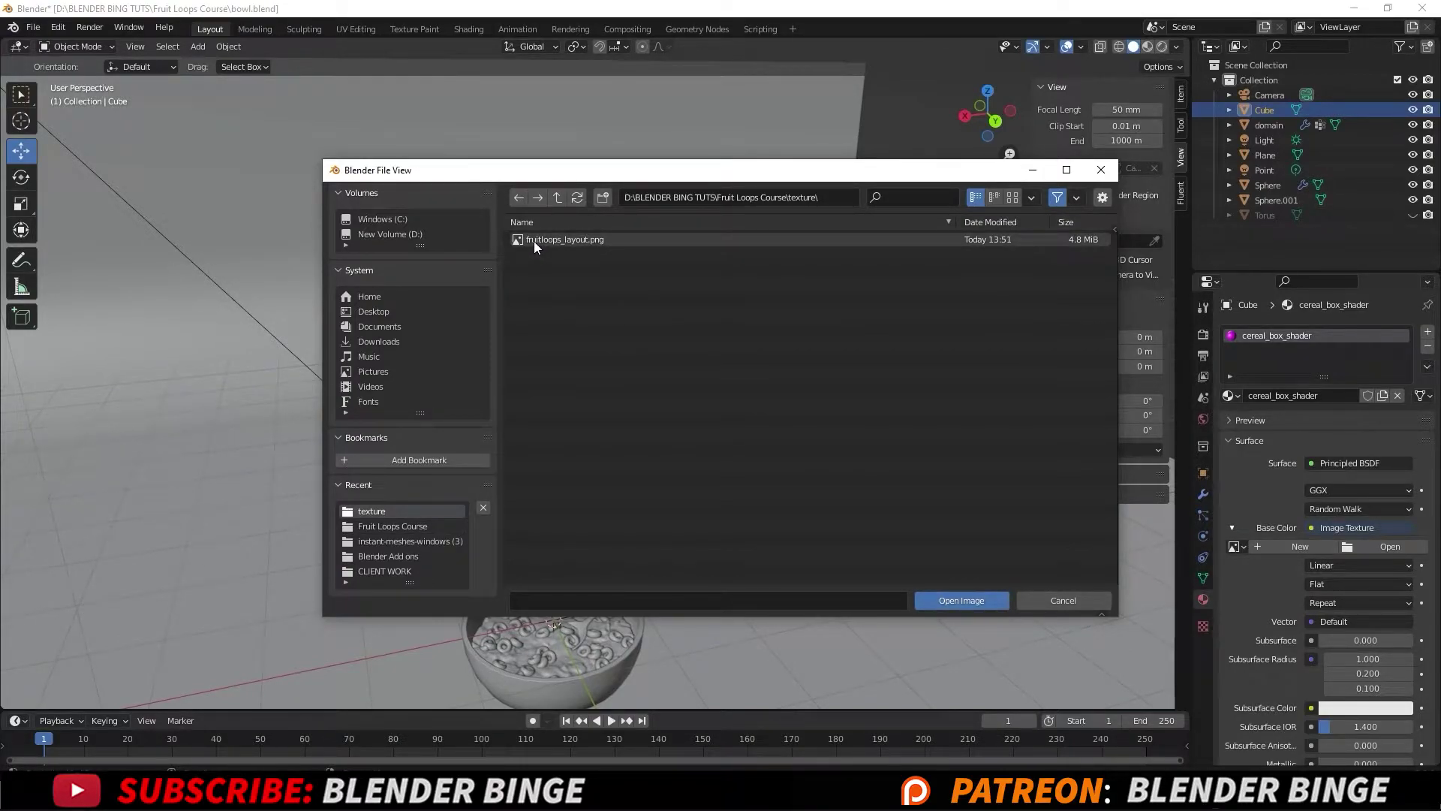
double_click(534, 241)
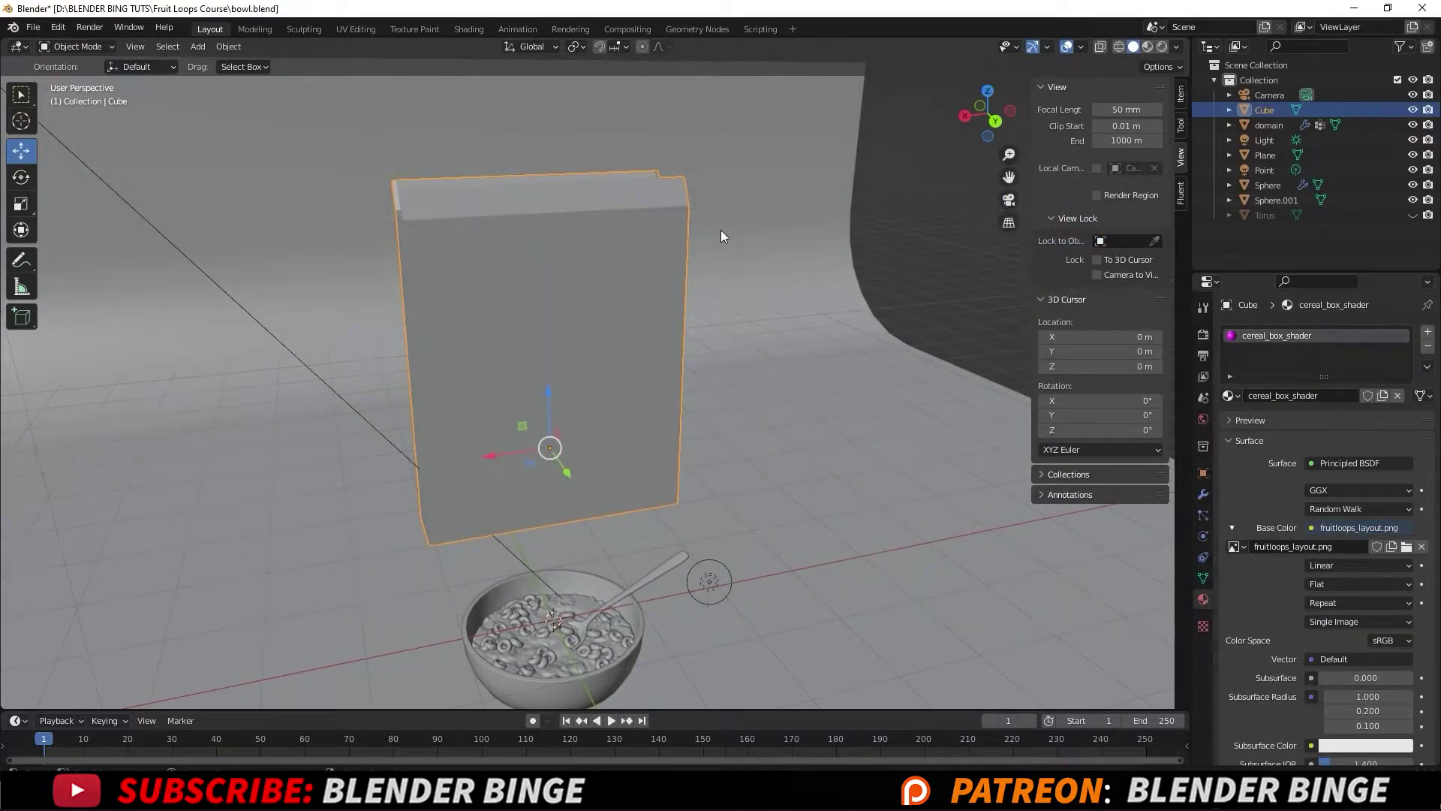
middle_click_drag(475, 349, 548, 318)
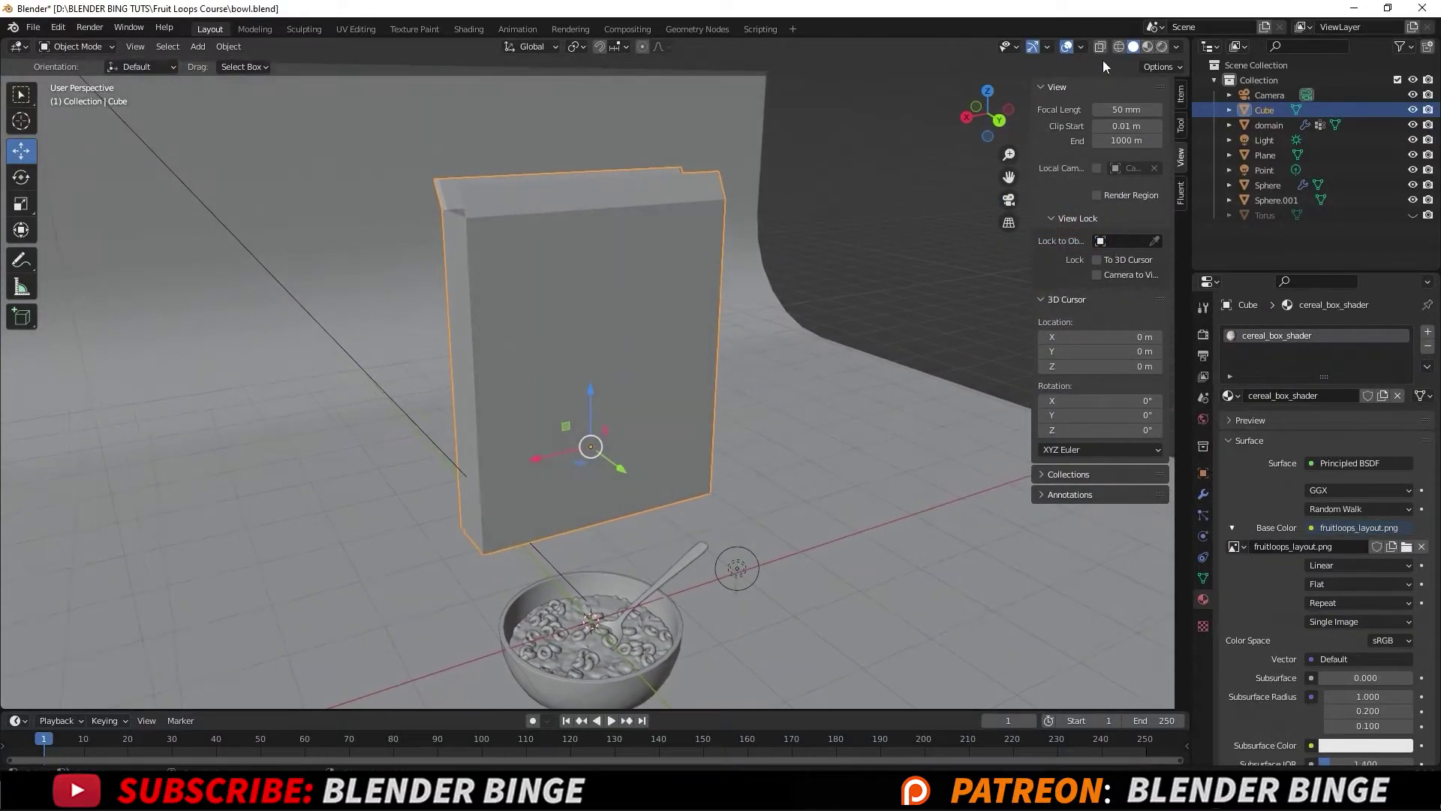
View the textured box in Material Preview, then move to the UV Editing workspace
left_click(1148, 46)
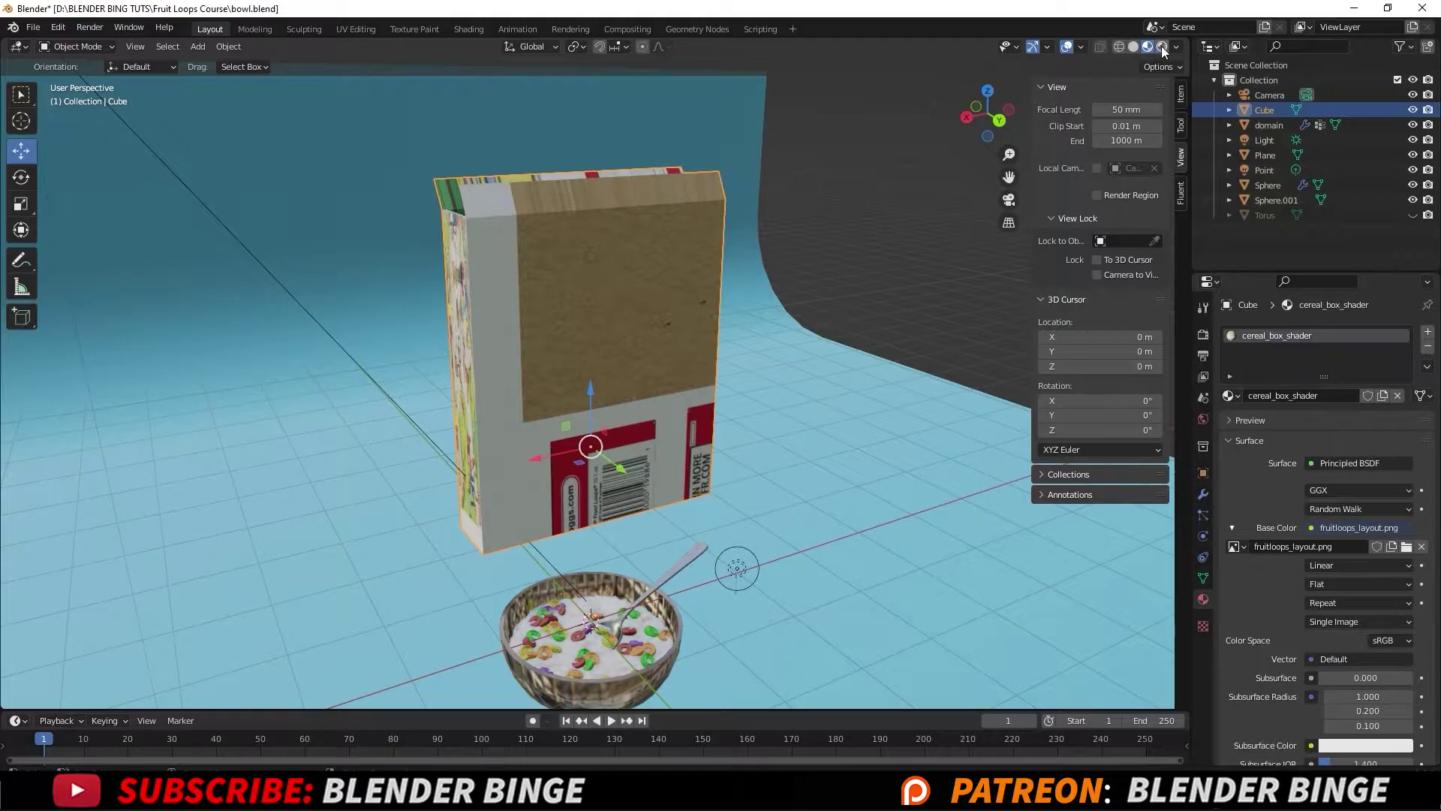
left_click(1161, 47)
left_click(1130, 47)
mouse_move(618, 341)
middle_mouse_down()
mouse_move(390, 335)
mouse_move(546, 350)
mouse_move(715, 334)
mouse_move(719, 347)
mouse_move(596, 354)
mouse_move(630, 358)
middle_mouse_up()
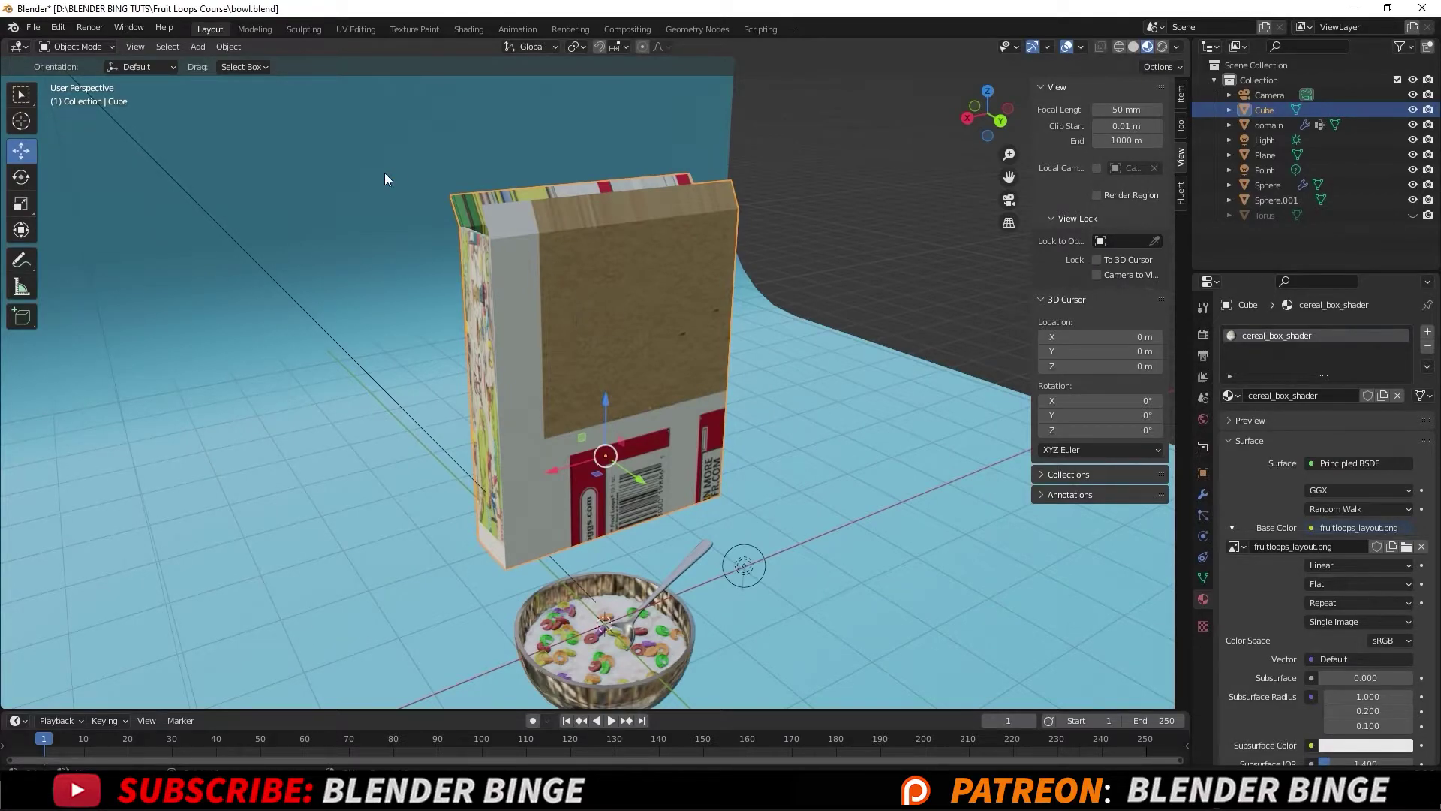
left_click(354, 29)
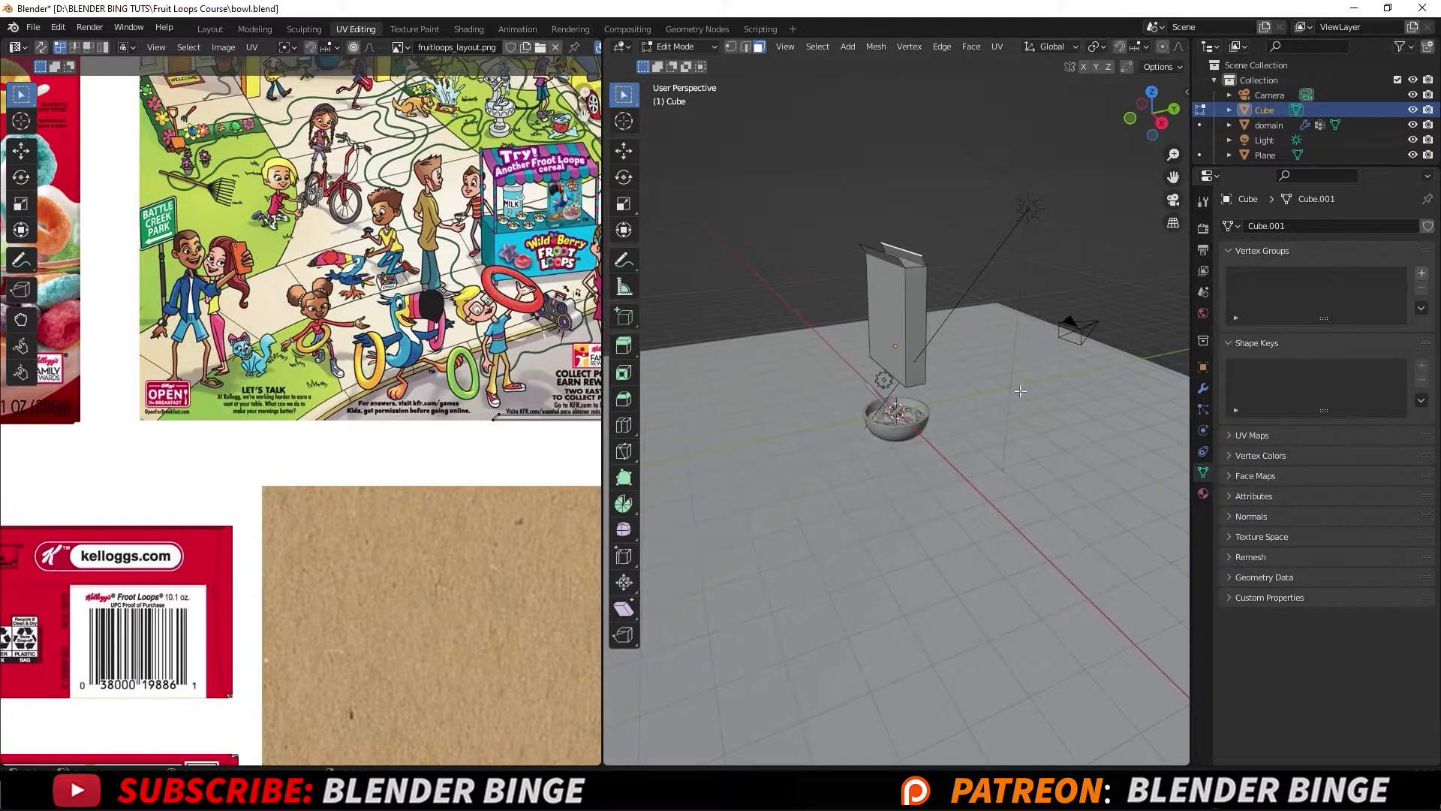
Resize the UV Editing panels and set the 3D view to Material Preview shading
scroll(393, 297, "down", 4)
scroll(393, 297, "down", 2)
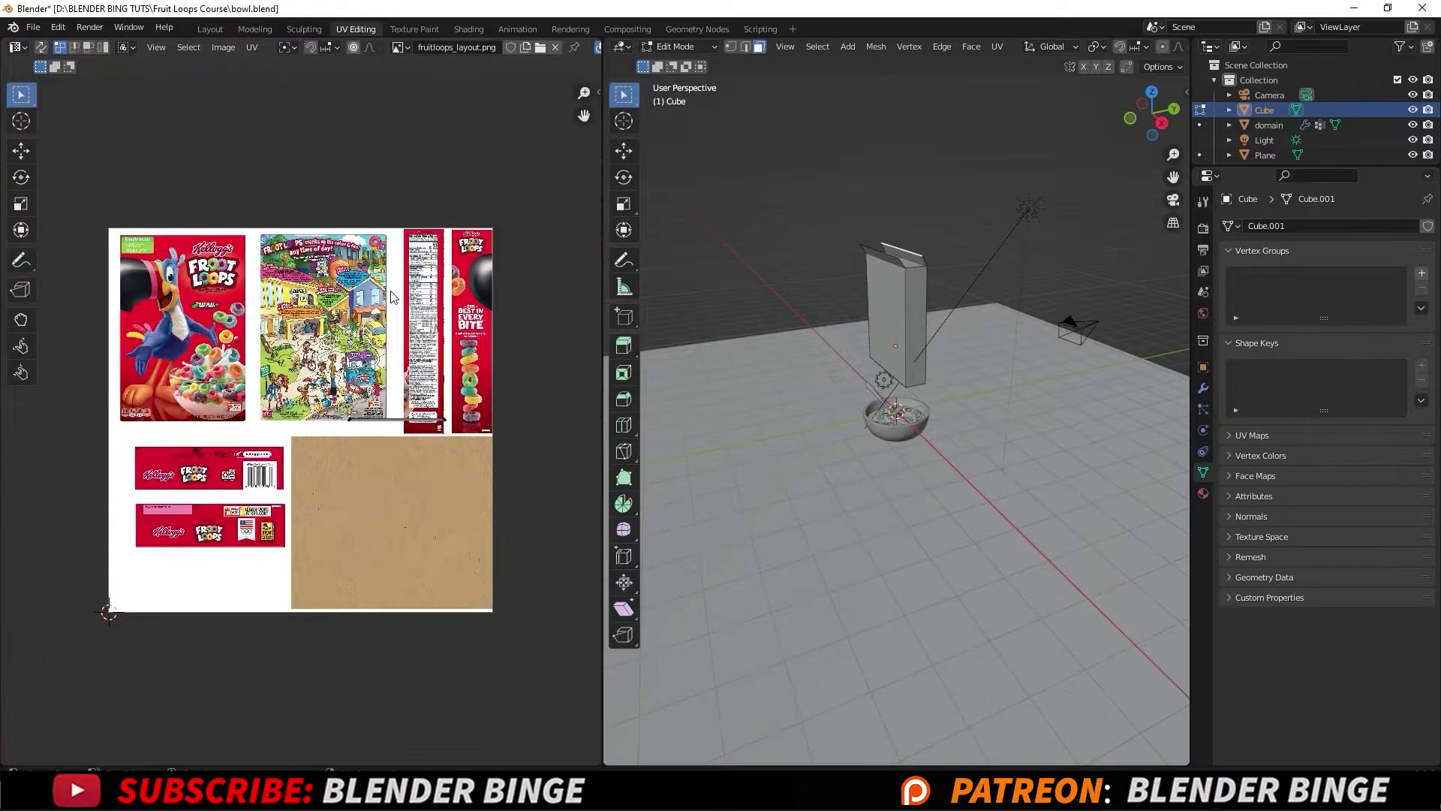
left_click_drag(600, 339, 465, 350)
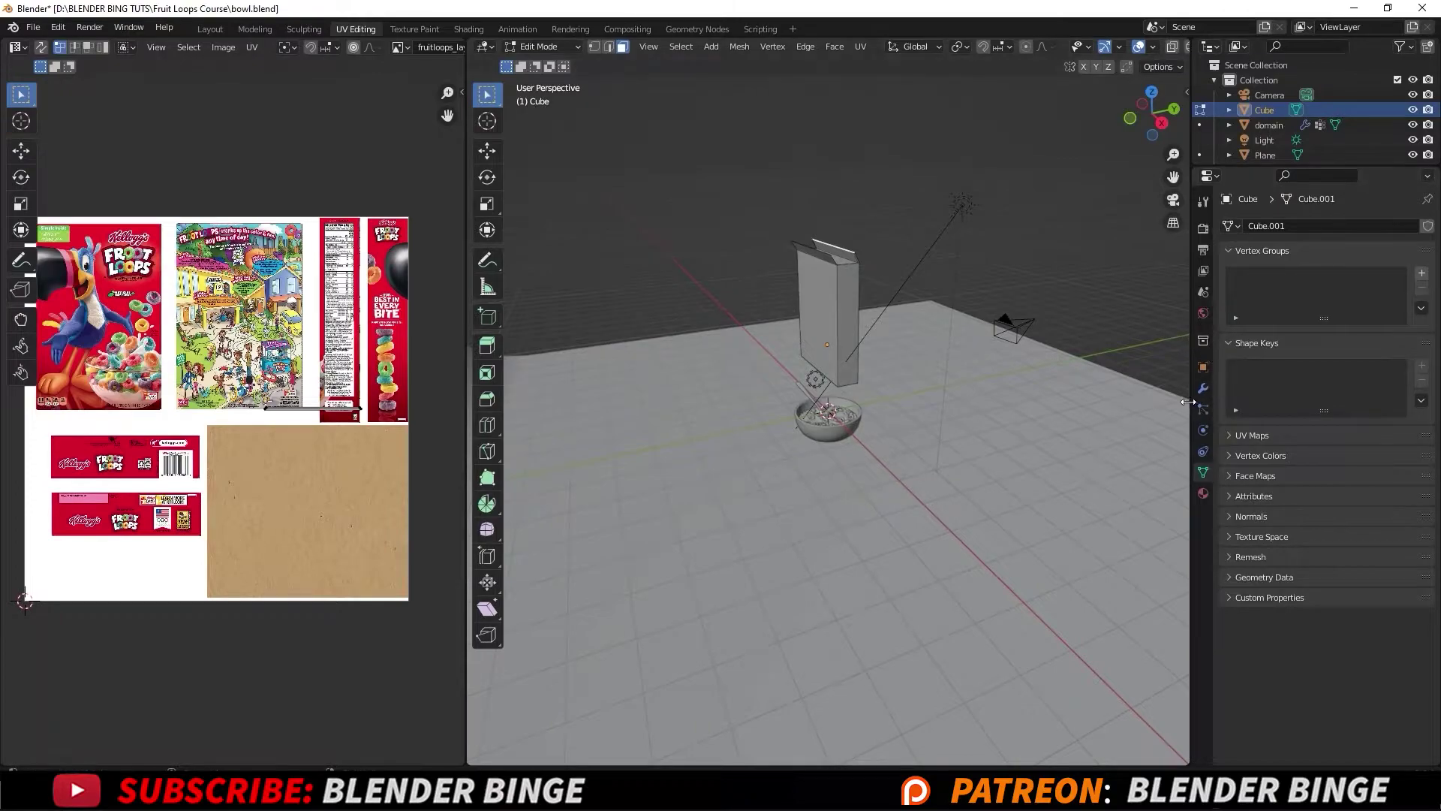
left_click_drag(1189, 399, 1261, 383)
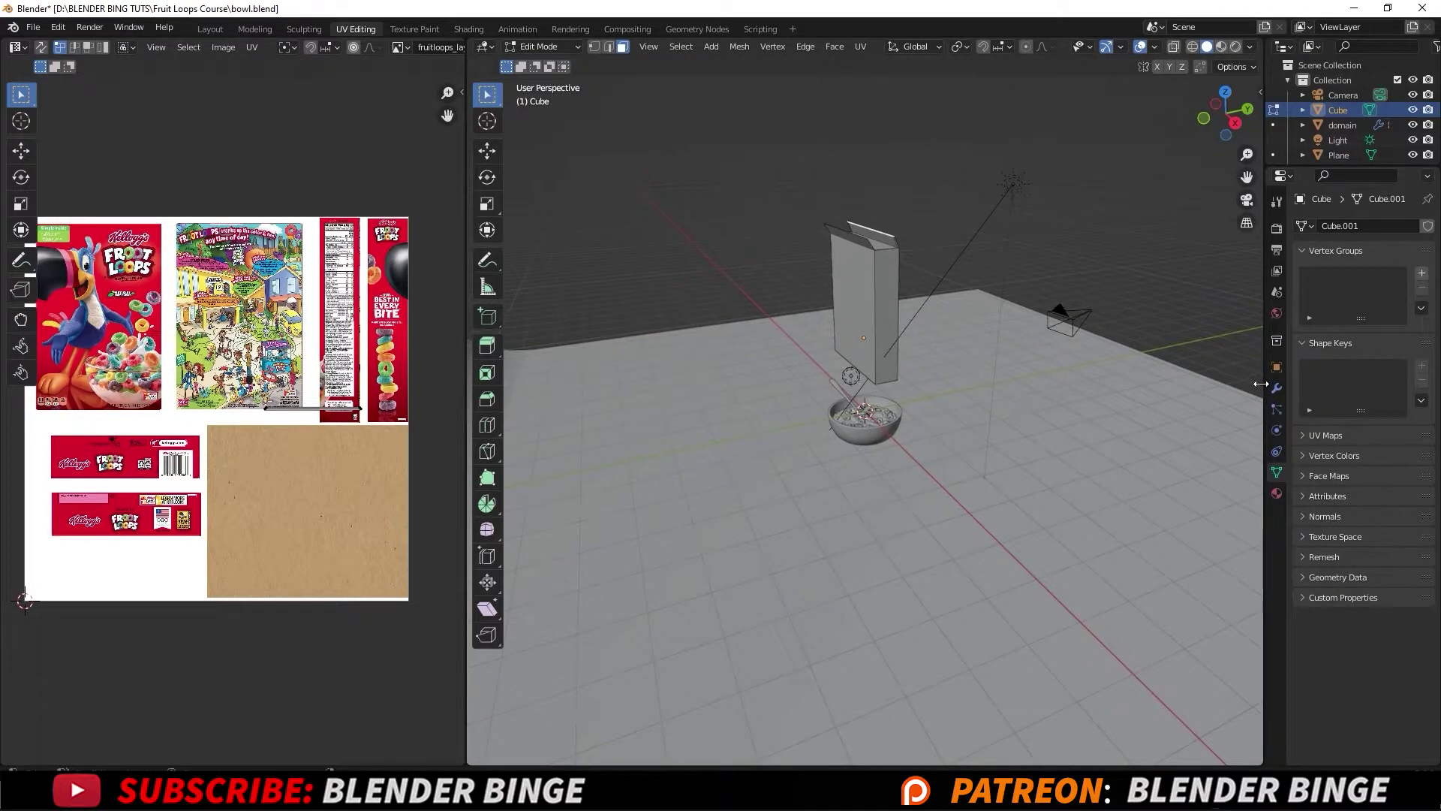
left_click(1222, 48)
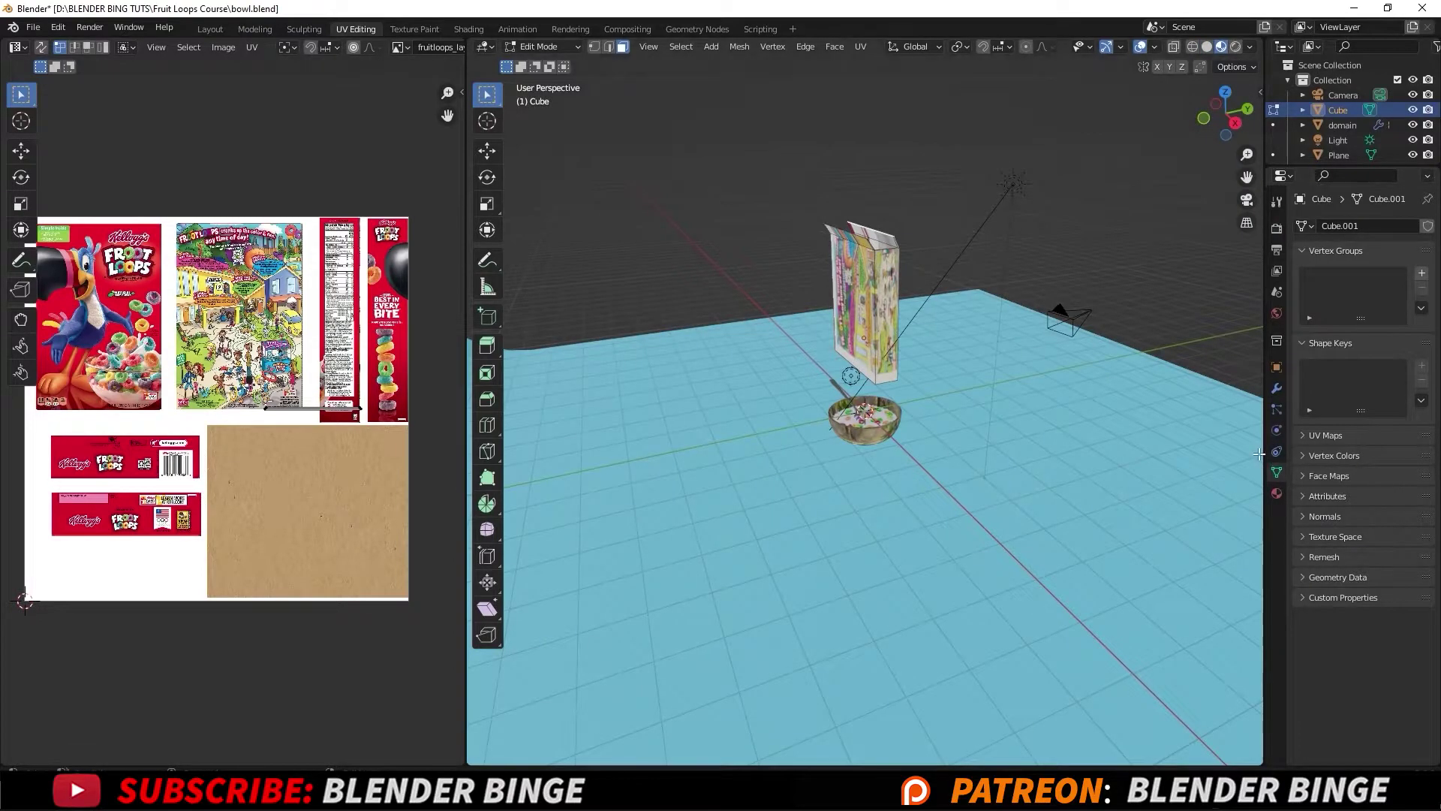
left_click_drag(1263, 454, 1165, 459)
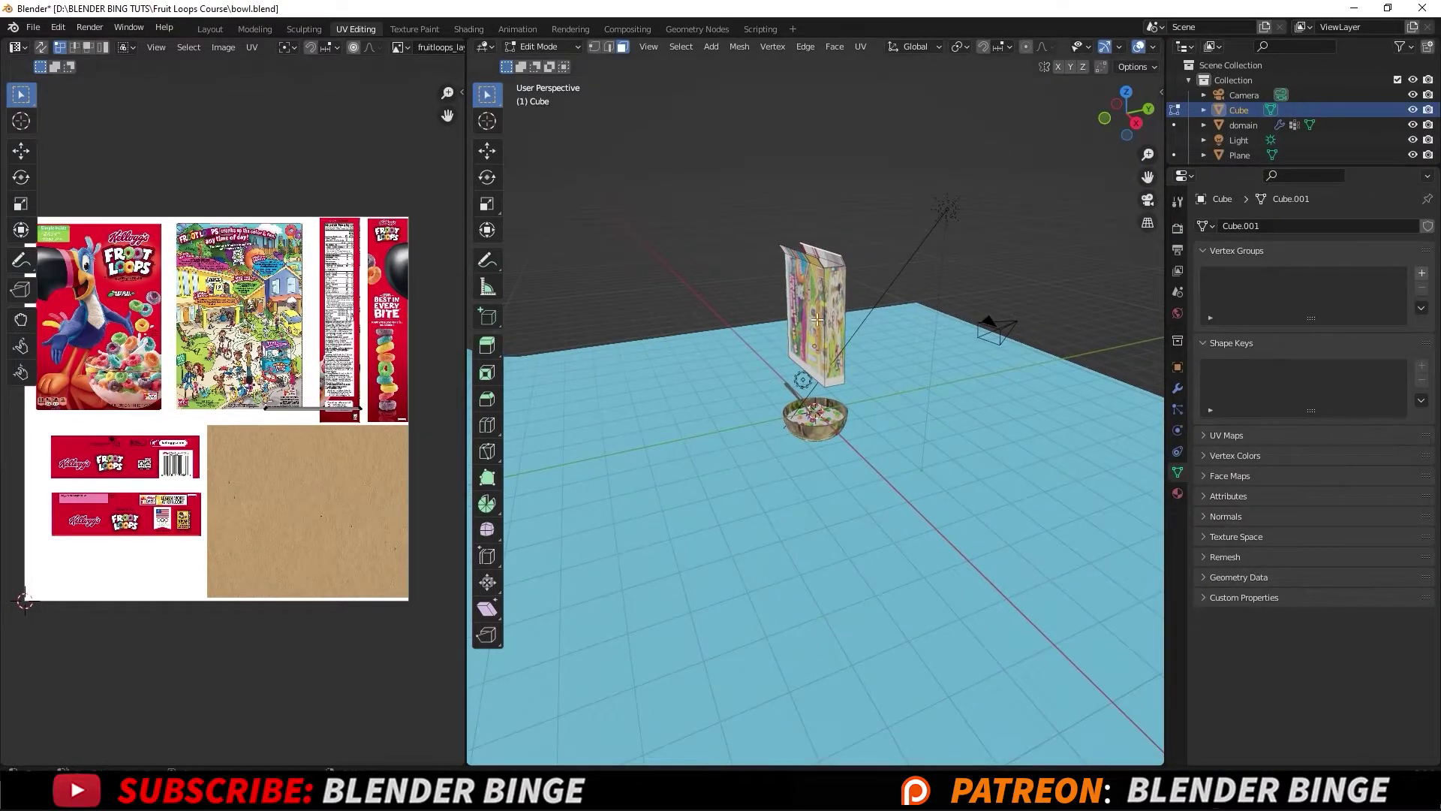
Select the box's front face and orbit to a level front-on view
middle_click_drag(849, 281, 599, 288)
scroll(833, 333, "up", 2)
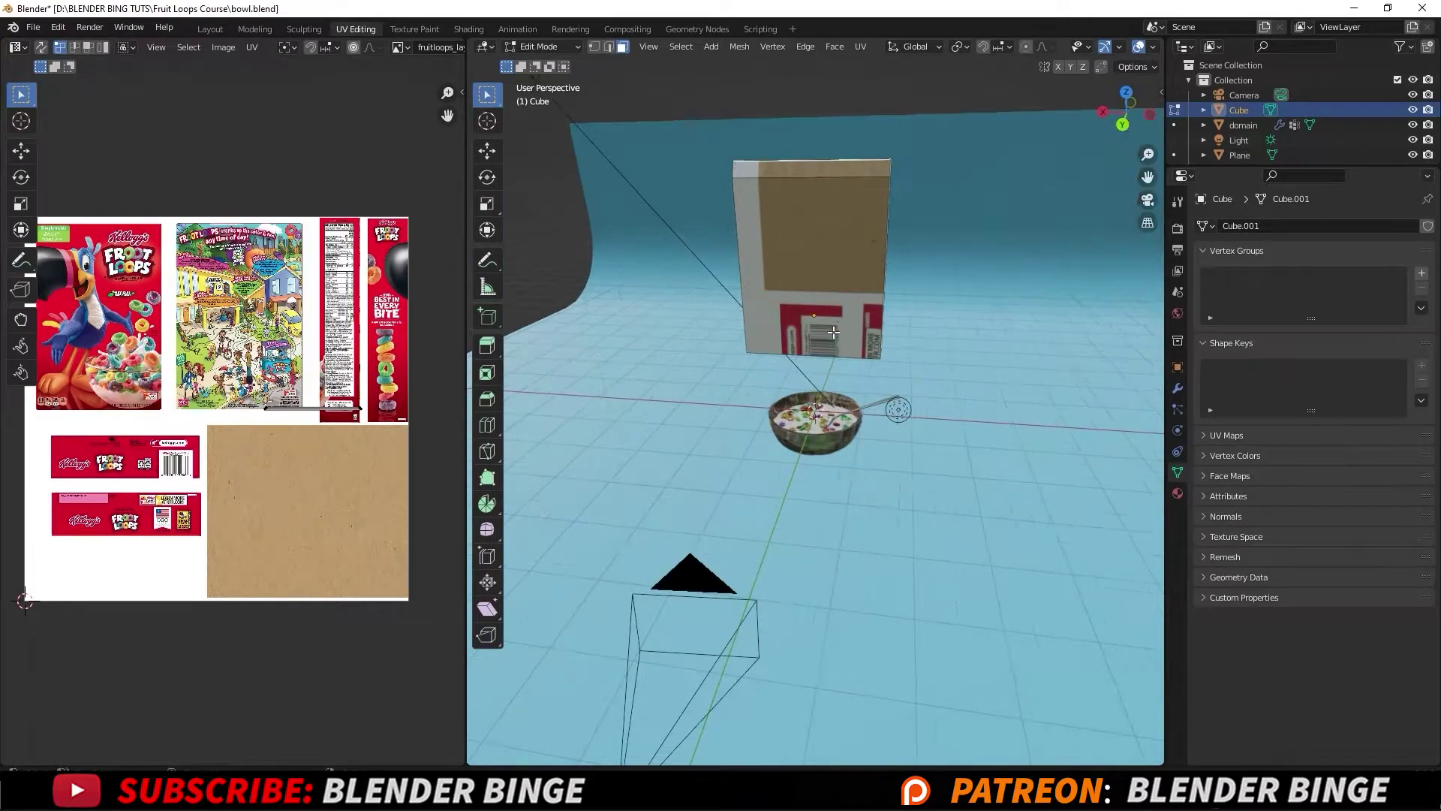
middle_click_drag(870, 333, 912, 325)
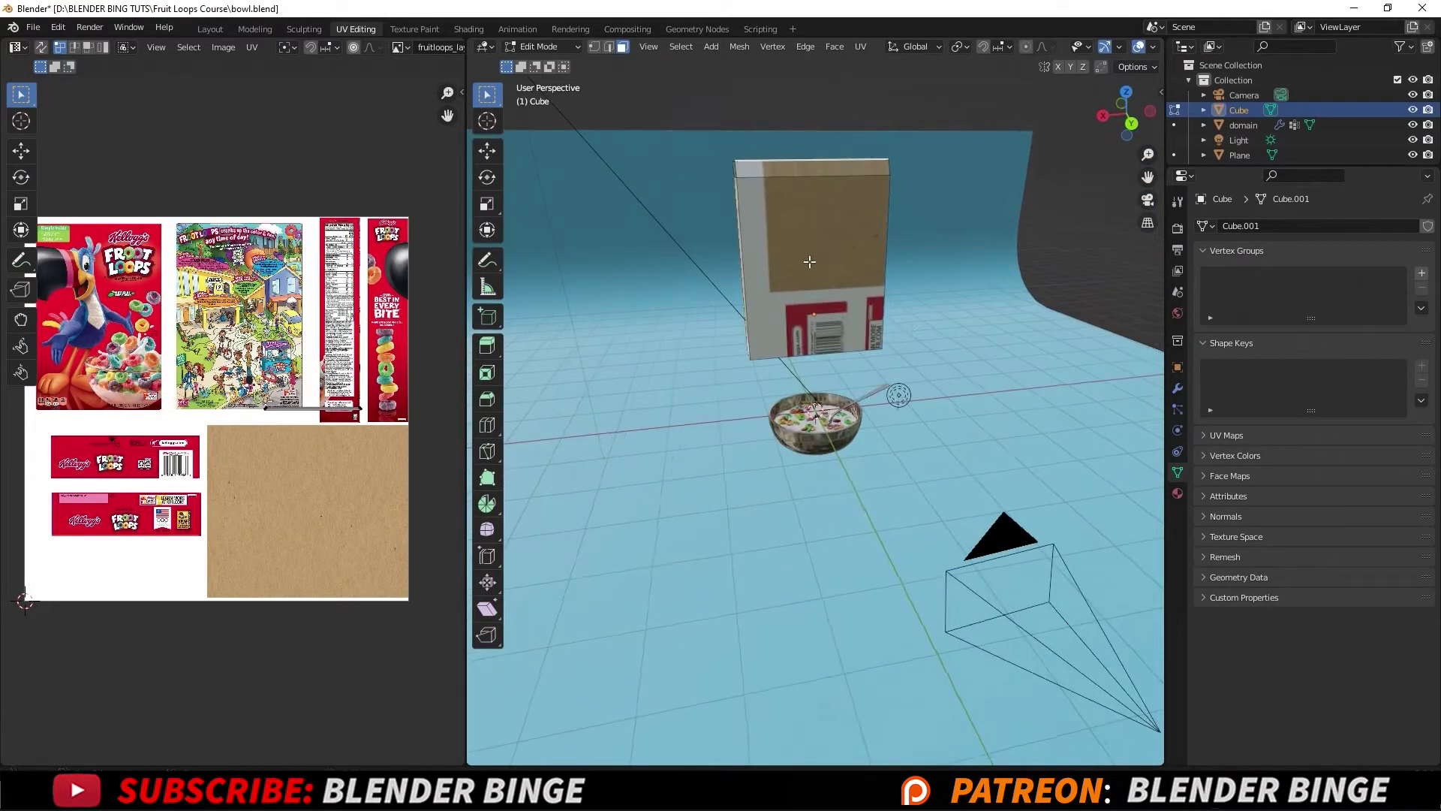
scroll(809, 261, "up", 4)
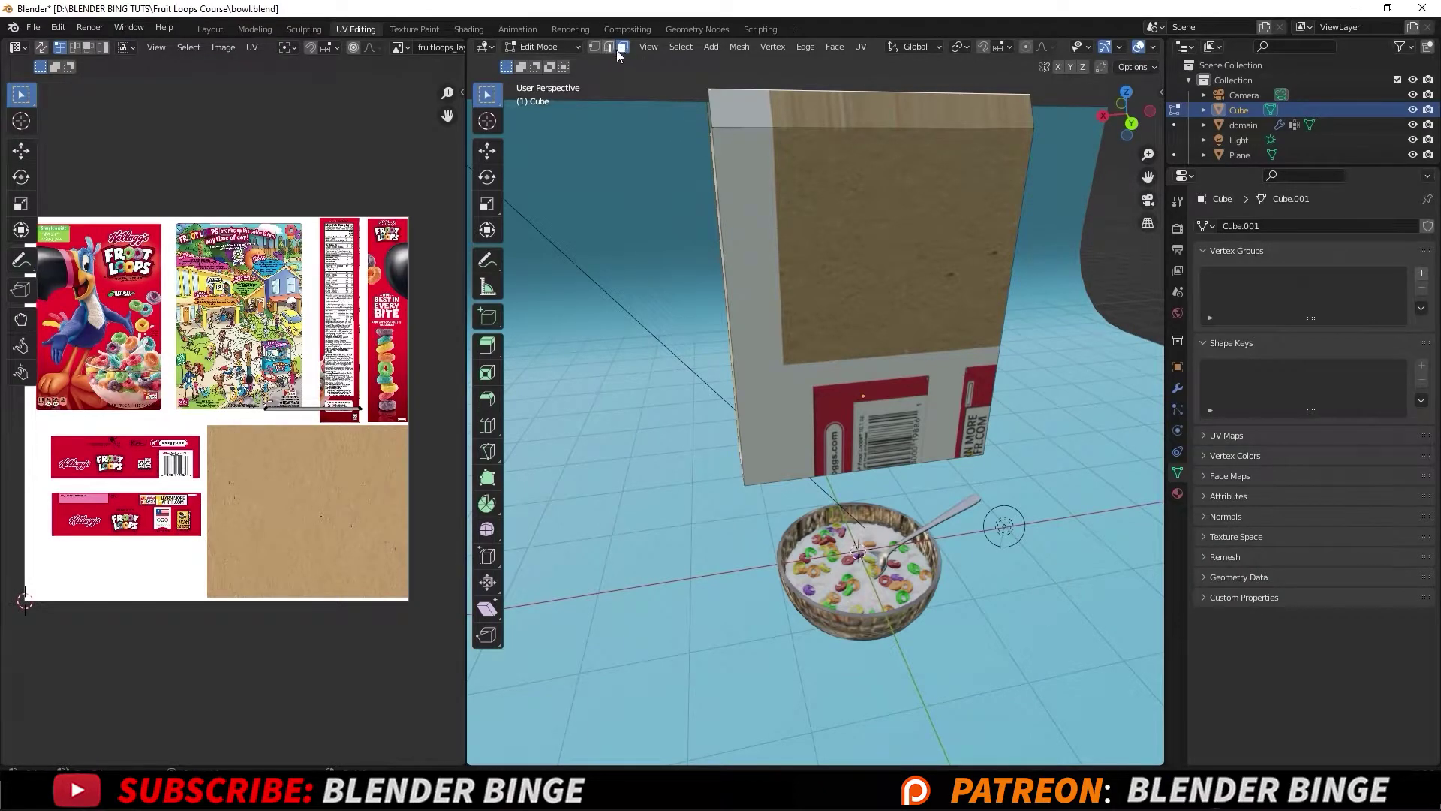
left_click(896, 289)
scroll(895, 286, "down", 3)
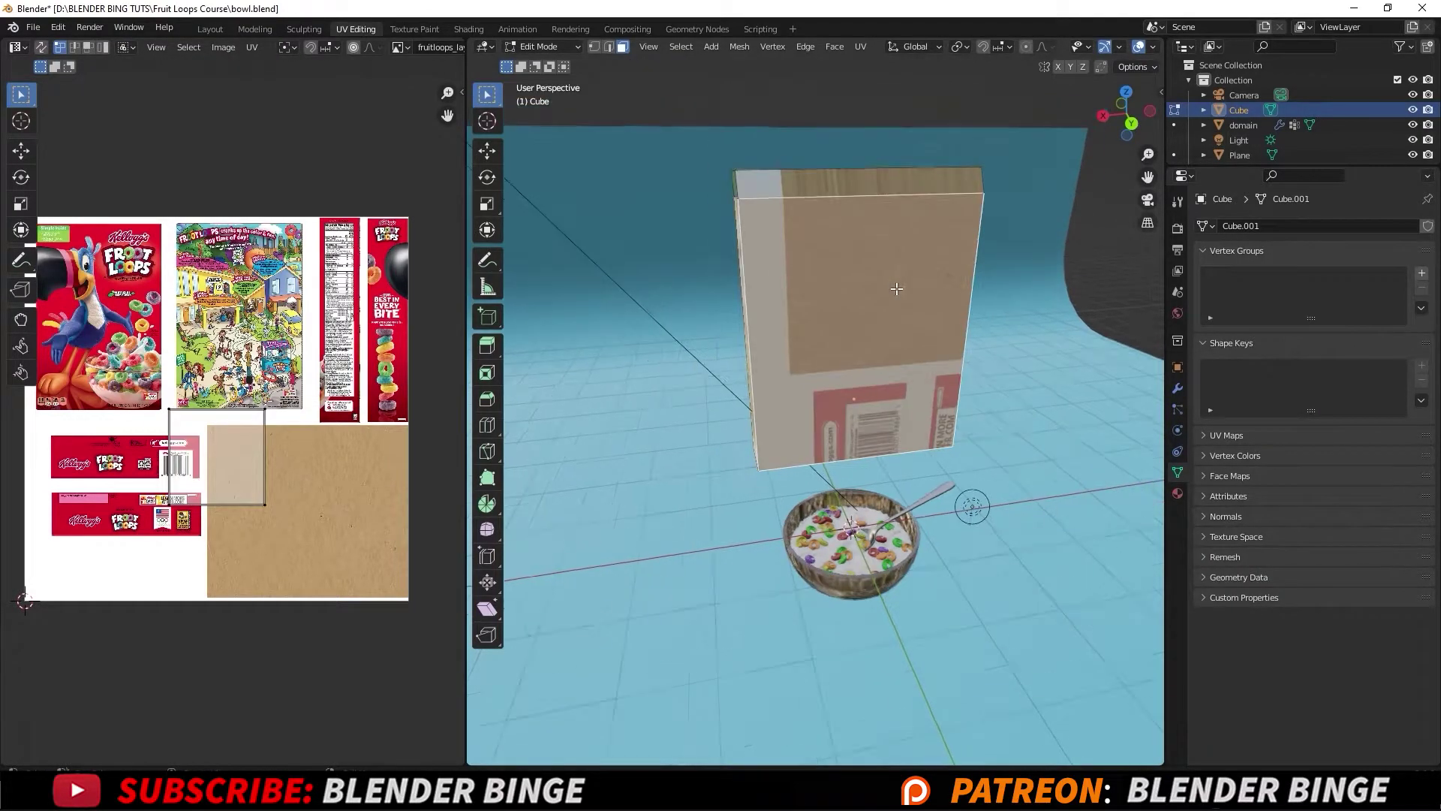
middle_click_drag(863, 296, 902, 259)
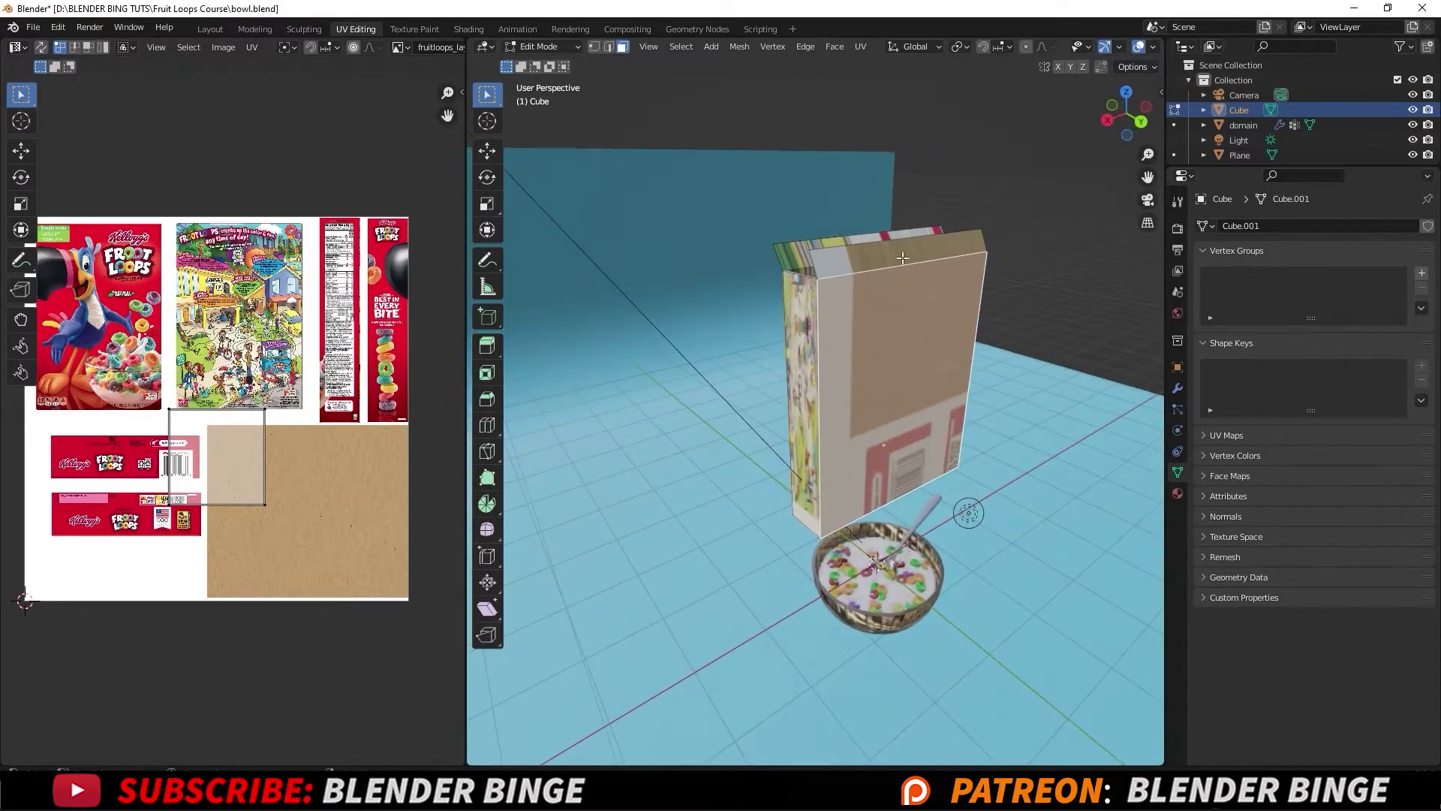
middle_click_drag(914, 315, 855, 307)
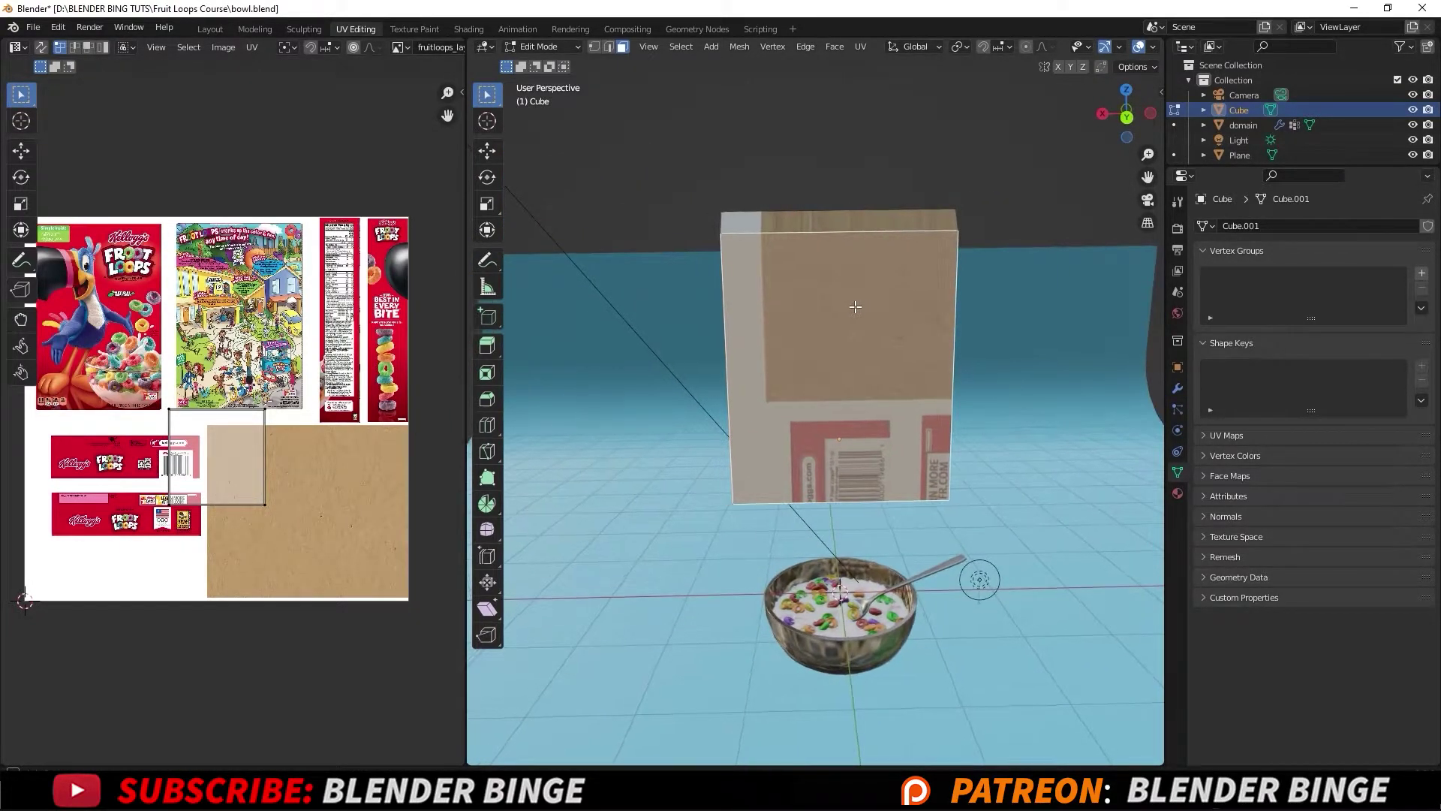
Project the front face's UVs from view and move the island onto the Froot Loops front artwork
key("u")
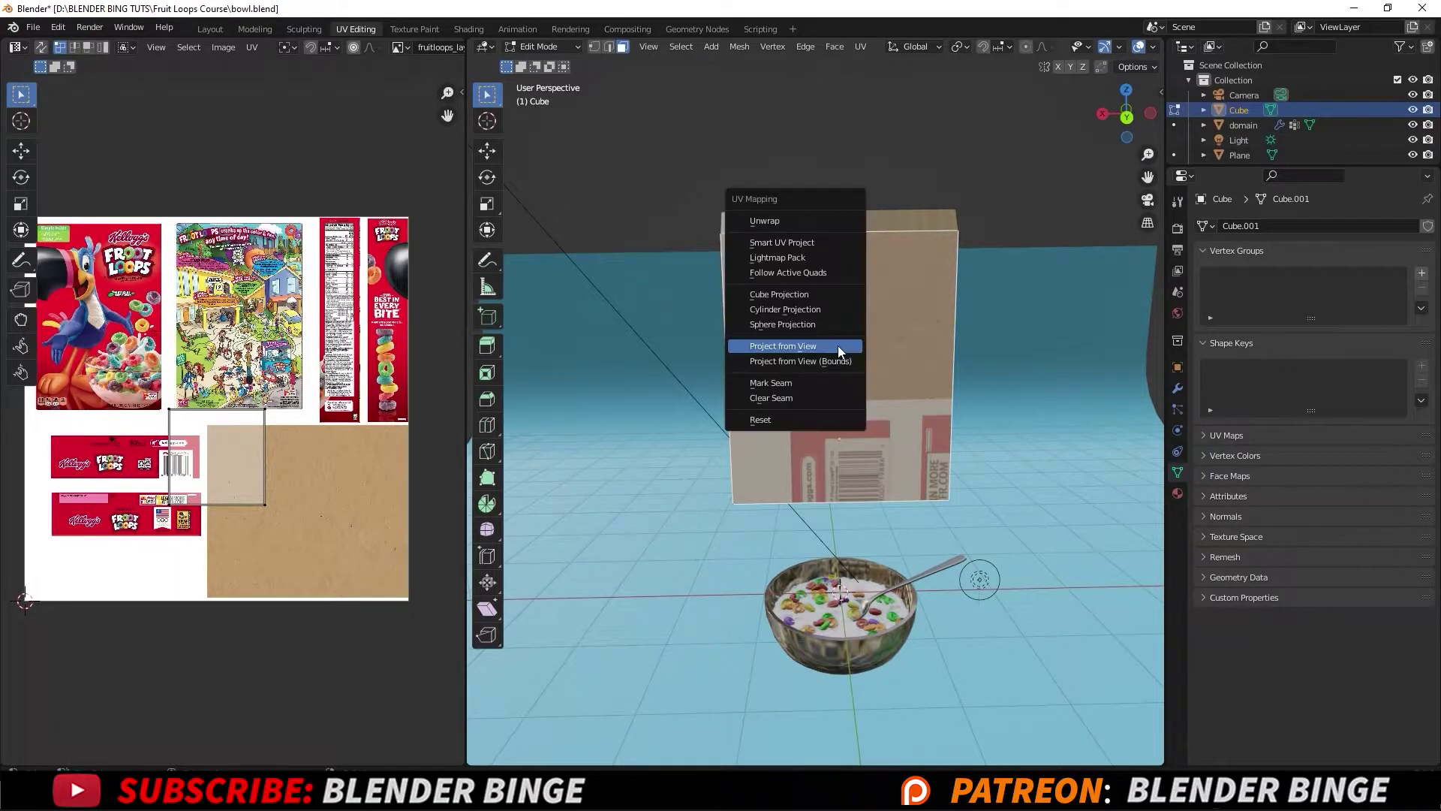
left_click(800, 347)
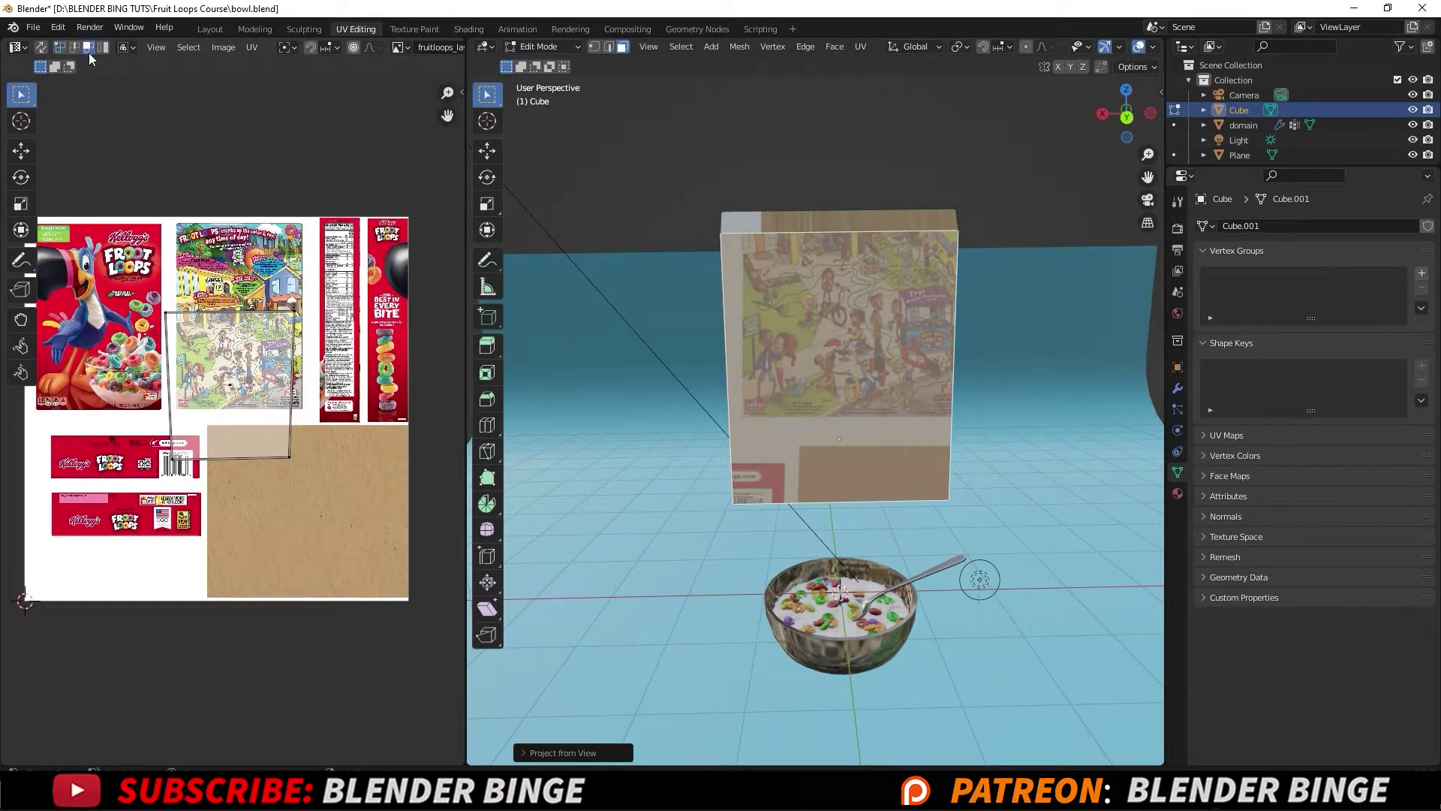
left_click(230, 388)
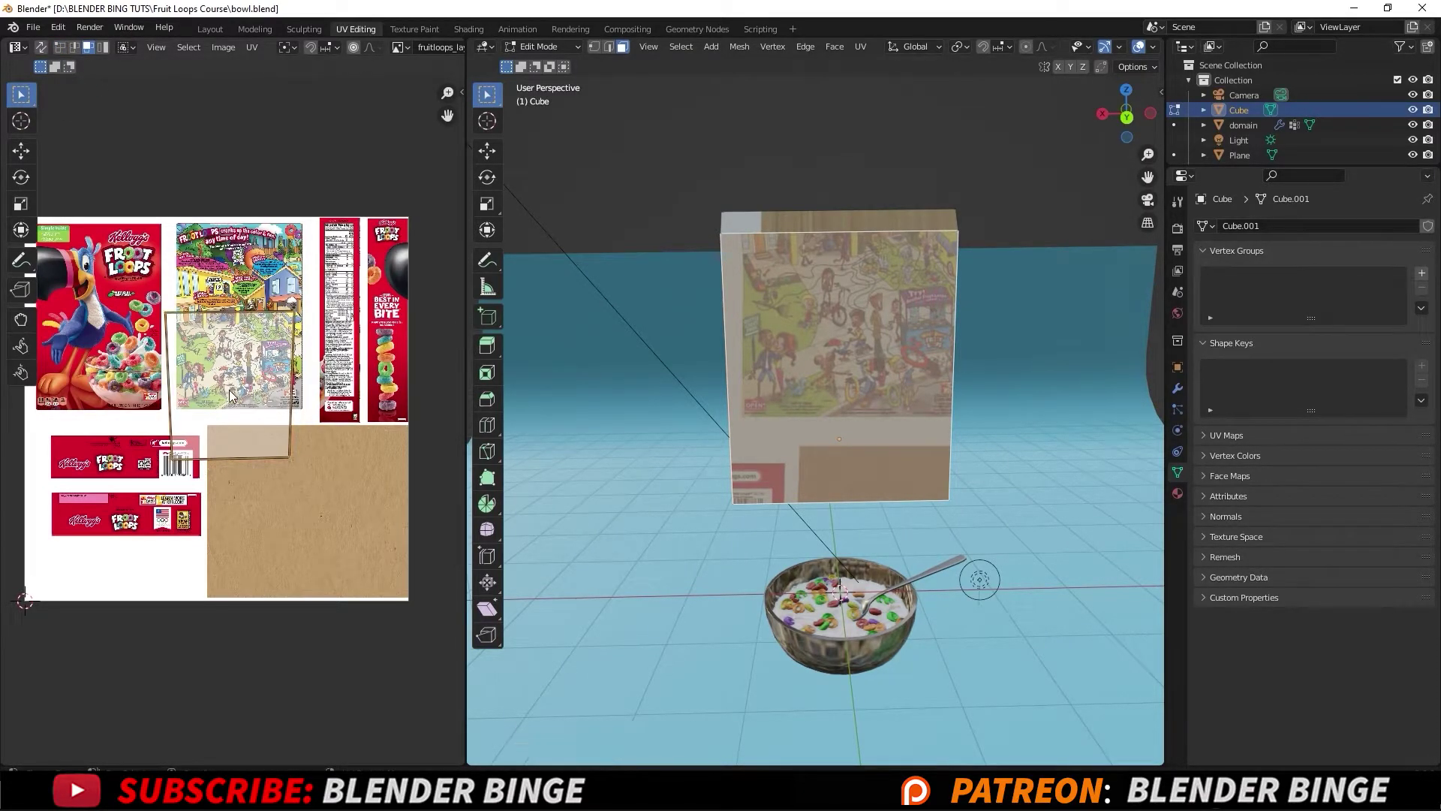
key("g")
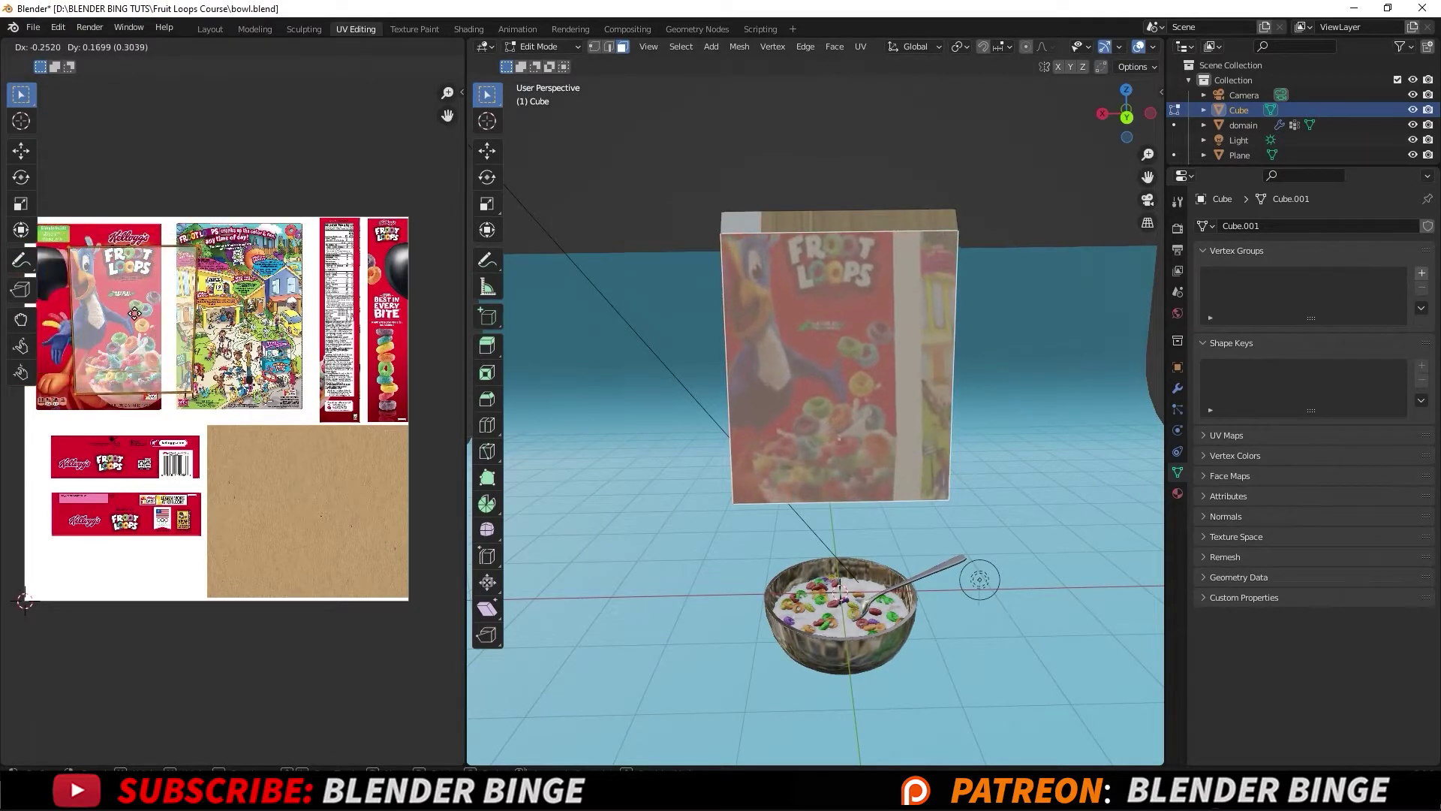
left_click(95, 295)
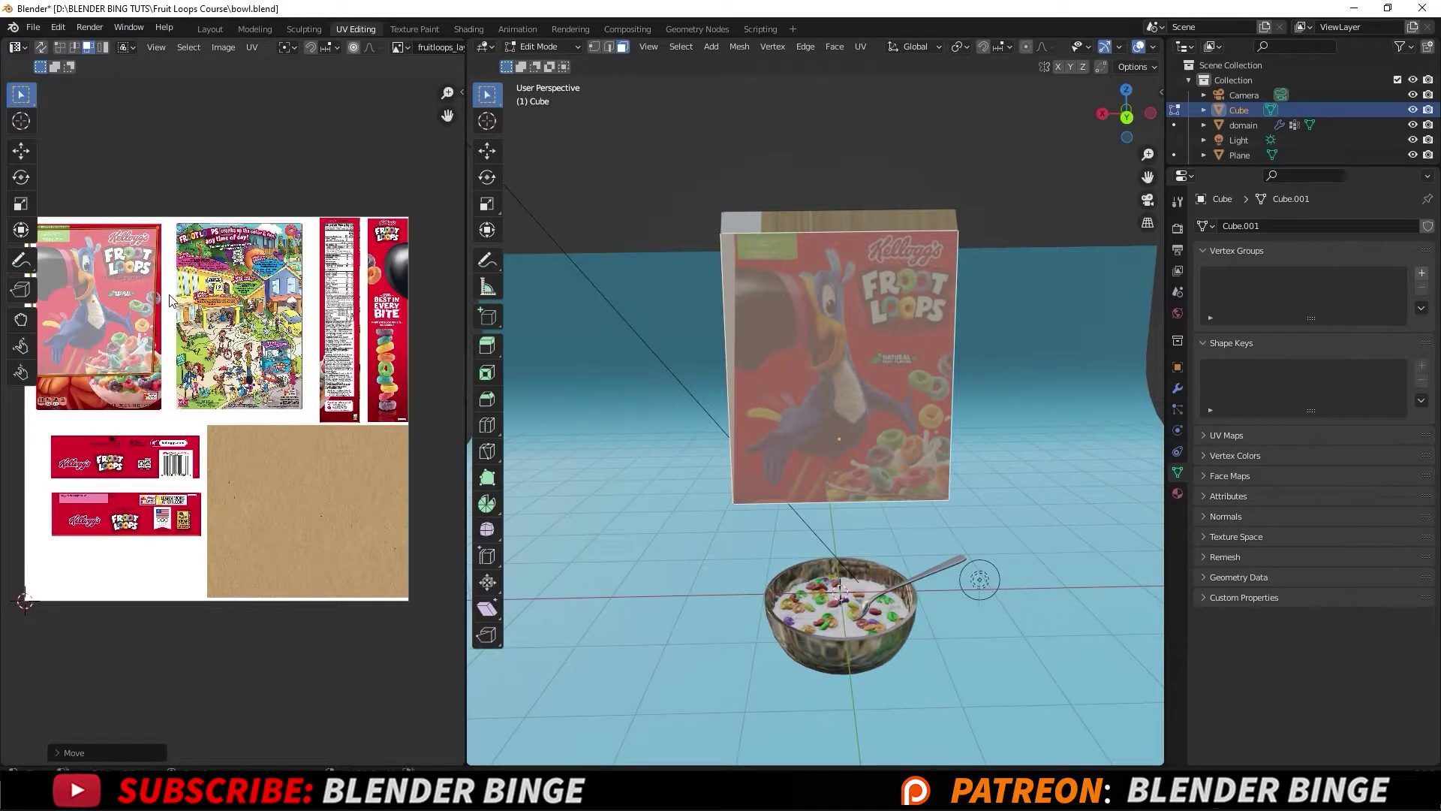
middle_click_drag(220, 300, 250, 294)
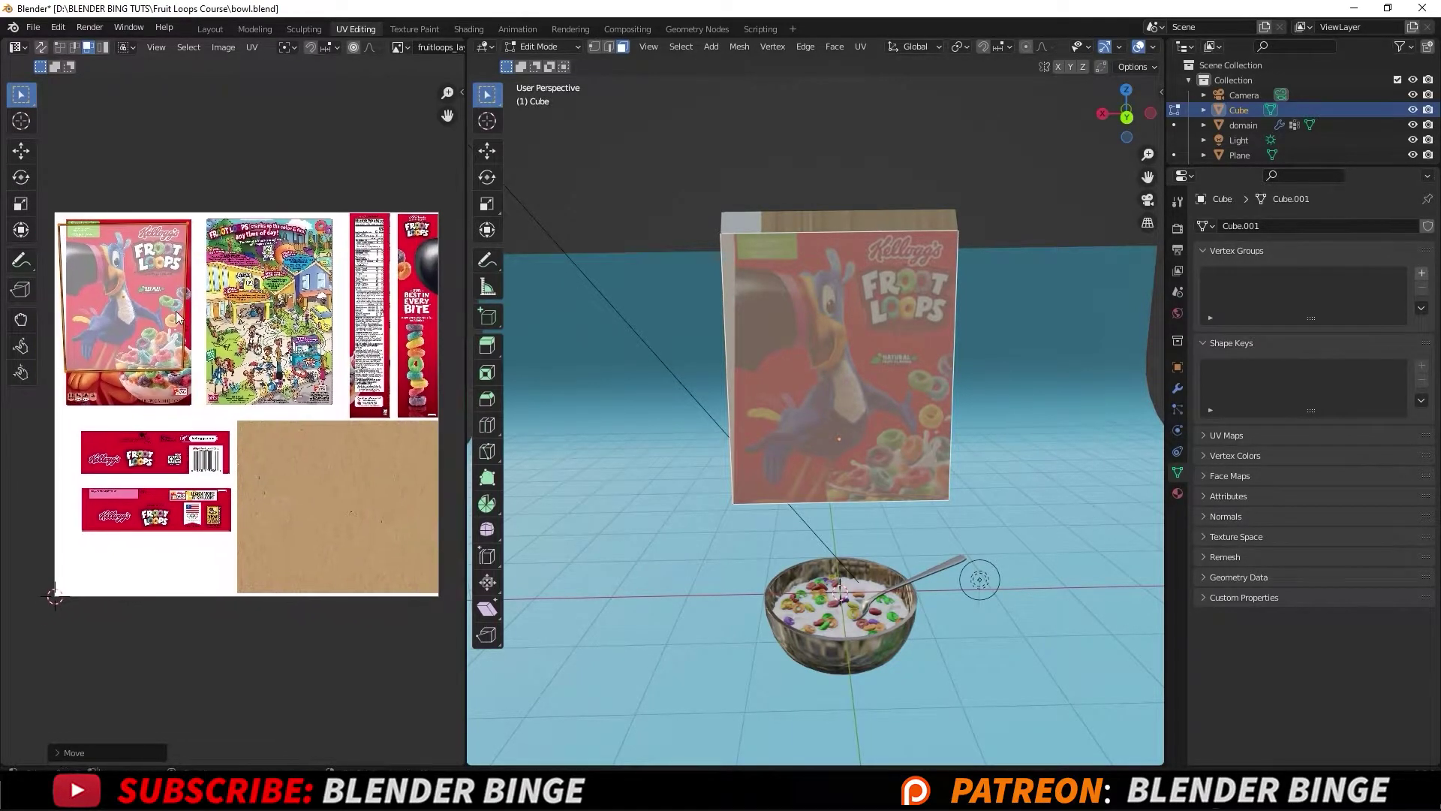
scroll(177, 315, "up", 2)
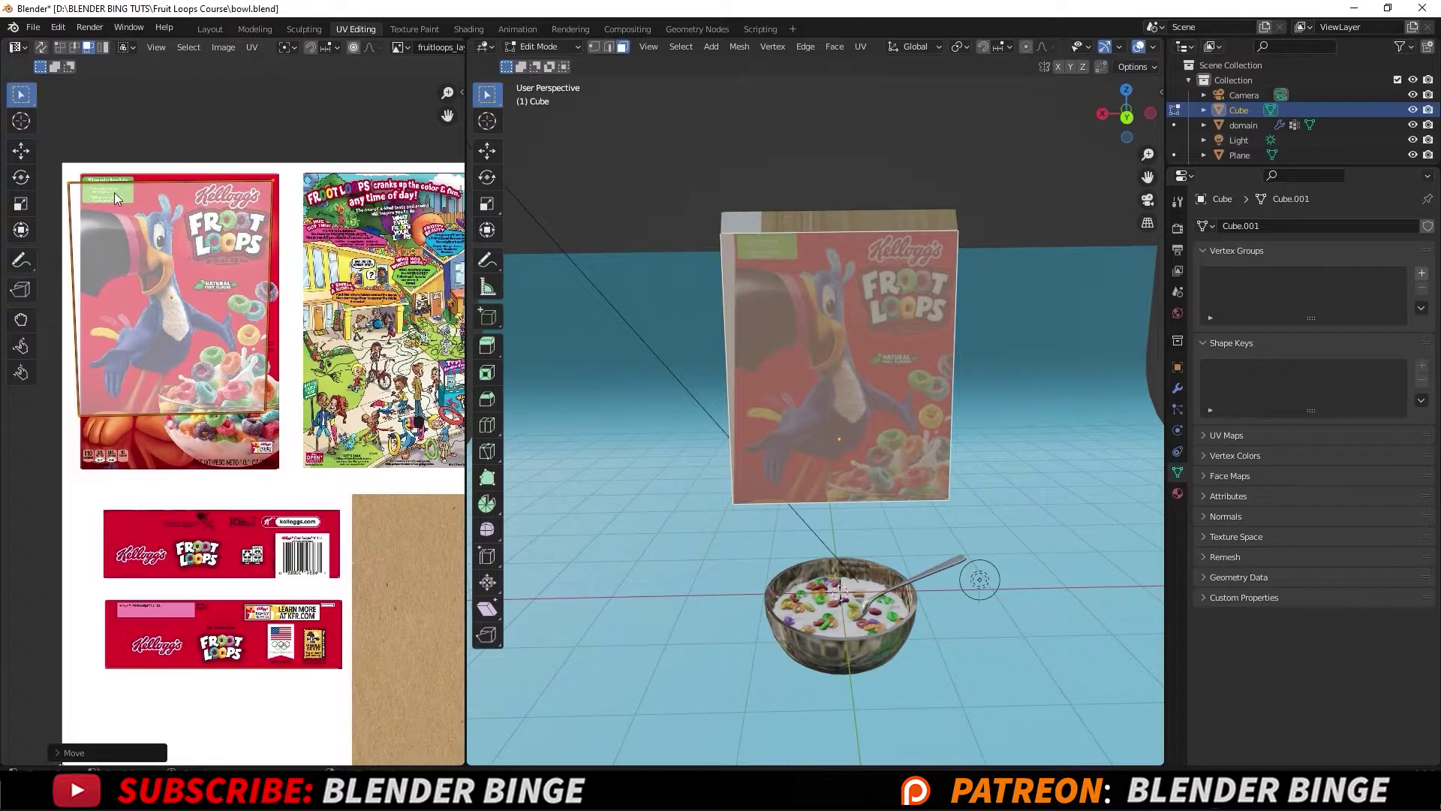
middle_click_drag(114, 192, 161, 198)
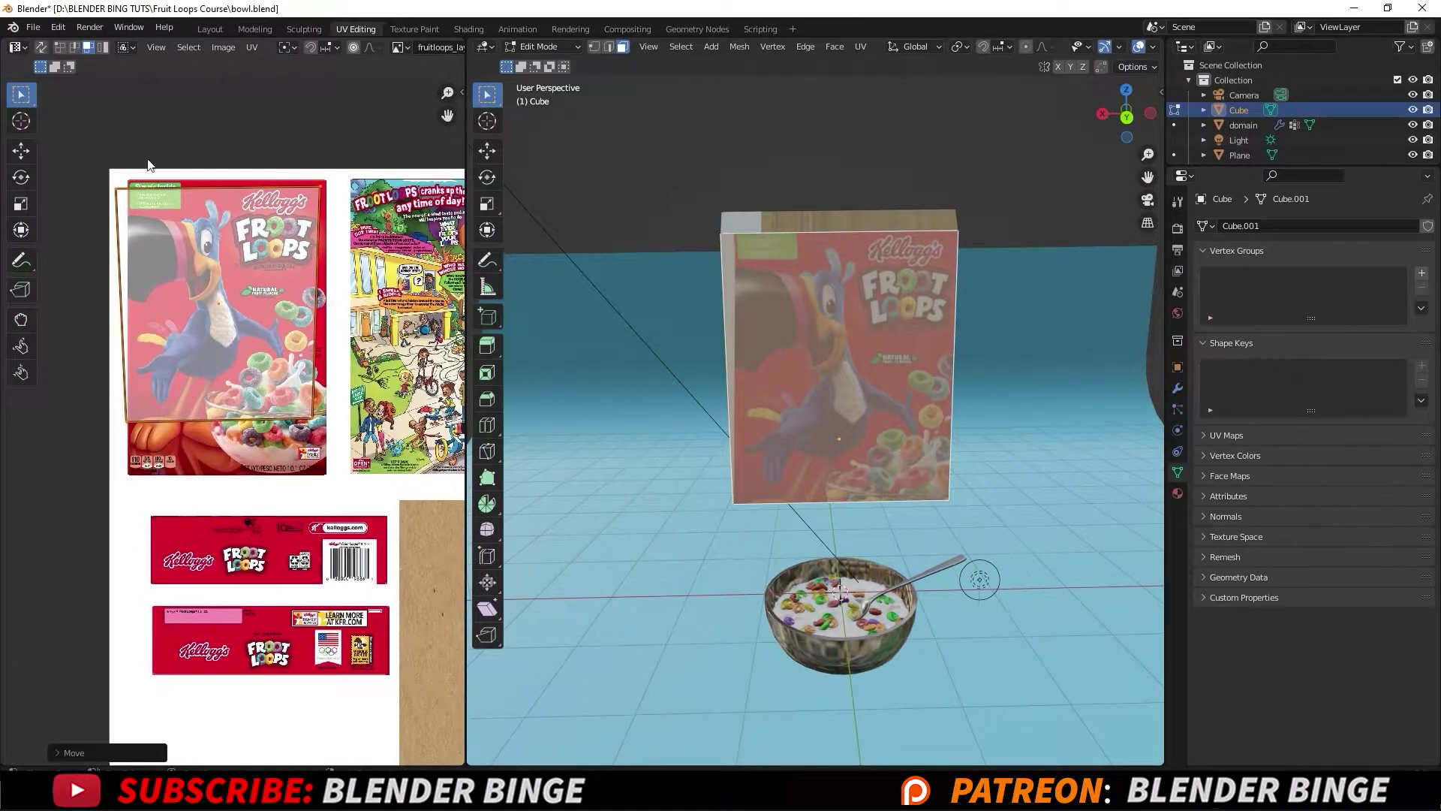
In vertex mode, snap the island's top-left and top-right corners to the artwork's top corners
left_click(60, 47)
left_click(123, 193)
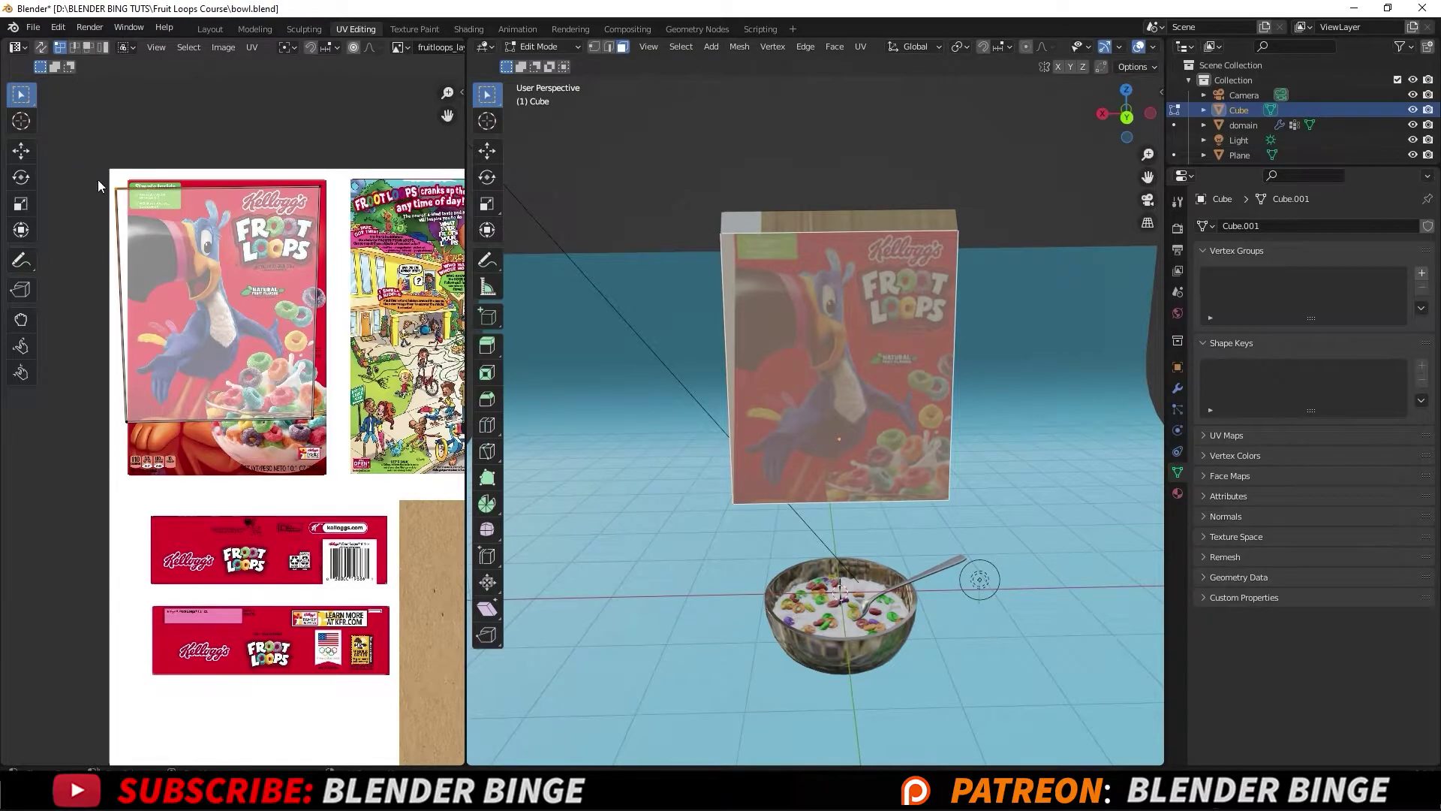
key("g")
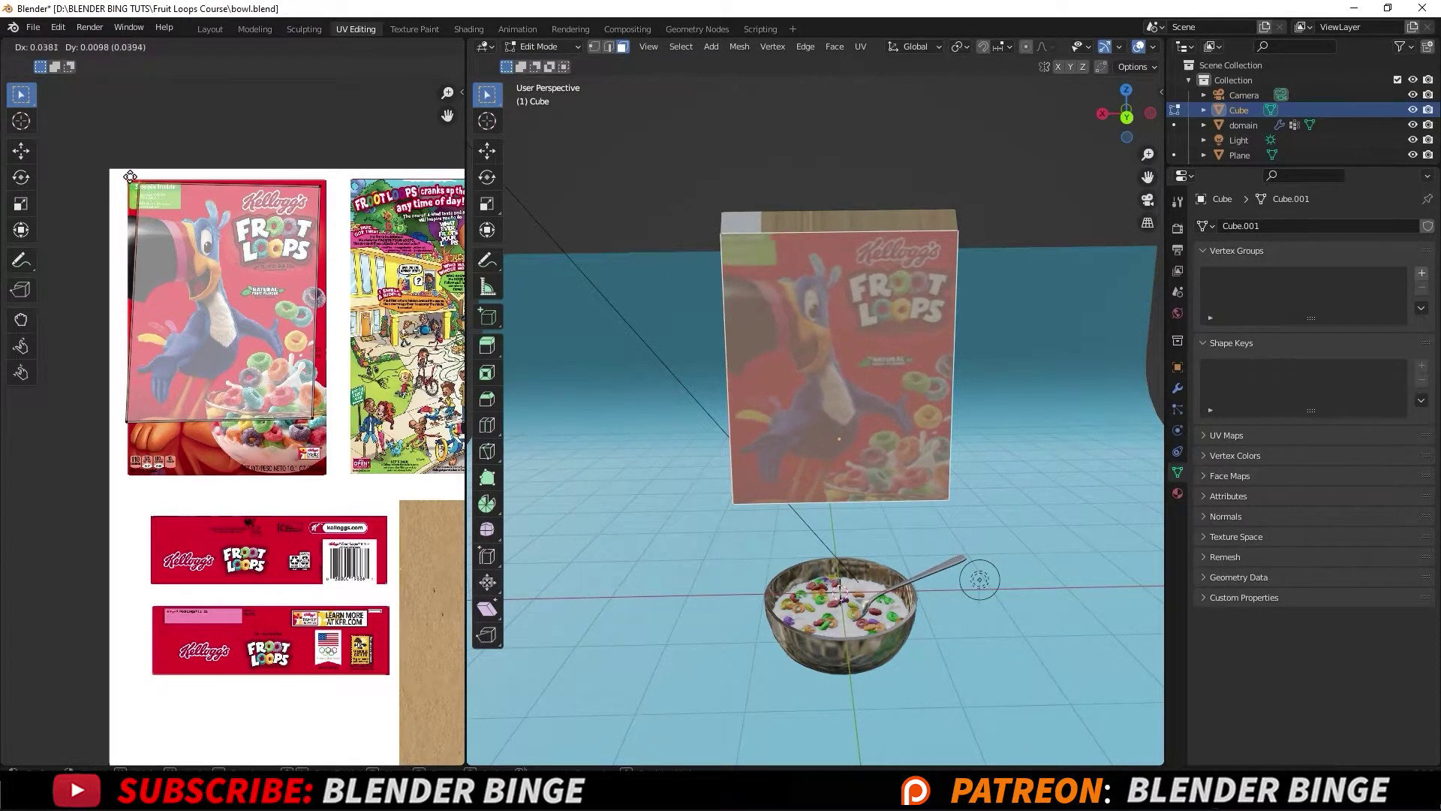
left_click(122, 177)
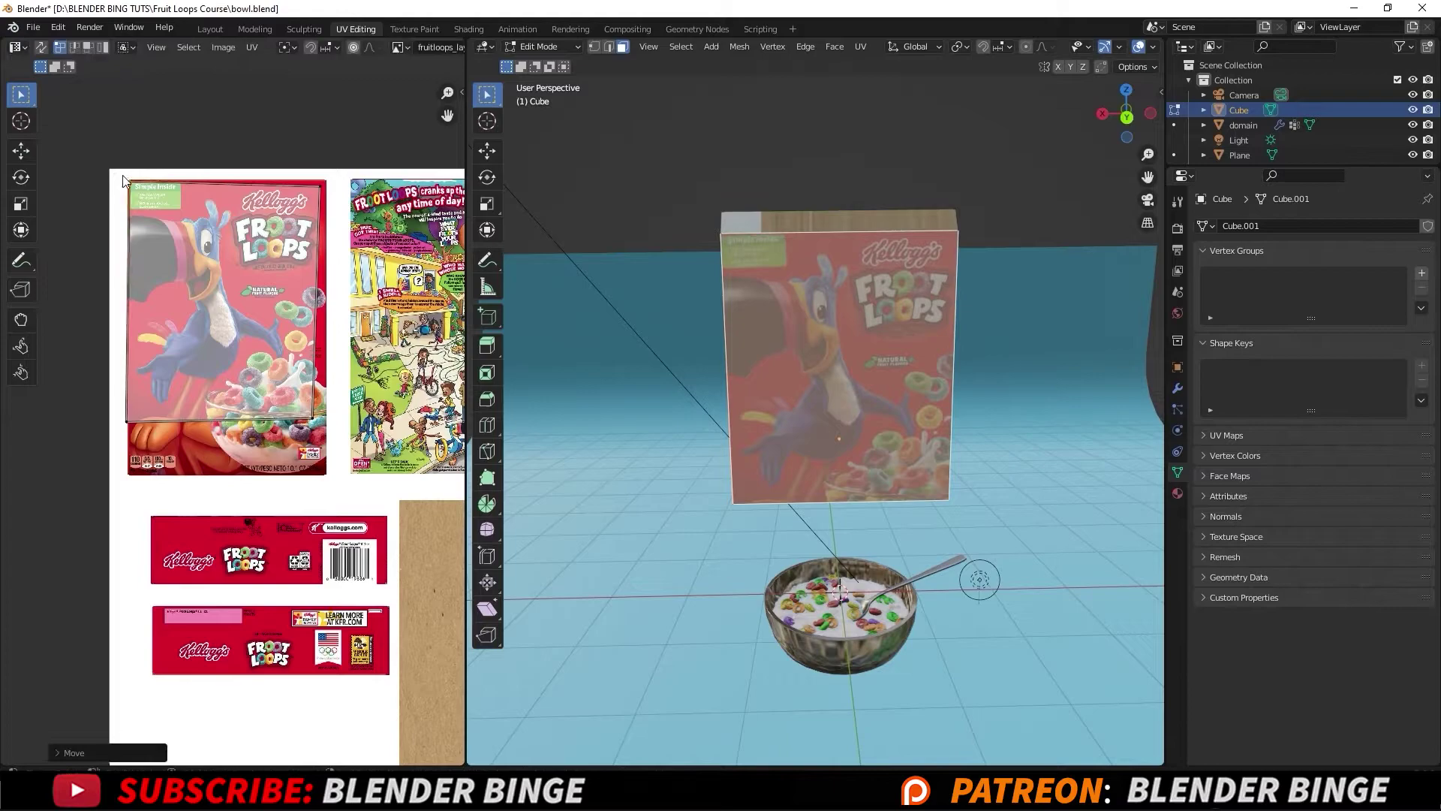
left_click(319, 188)
key("g")
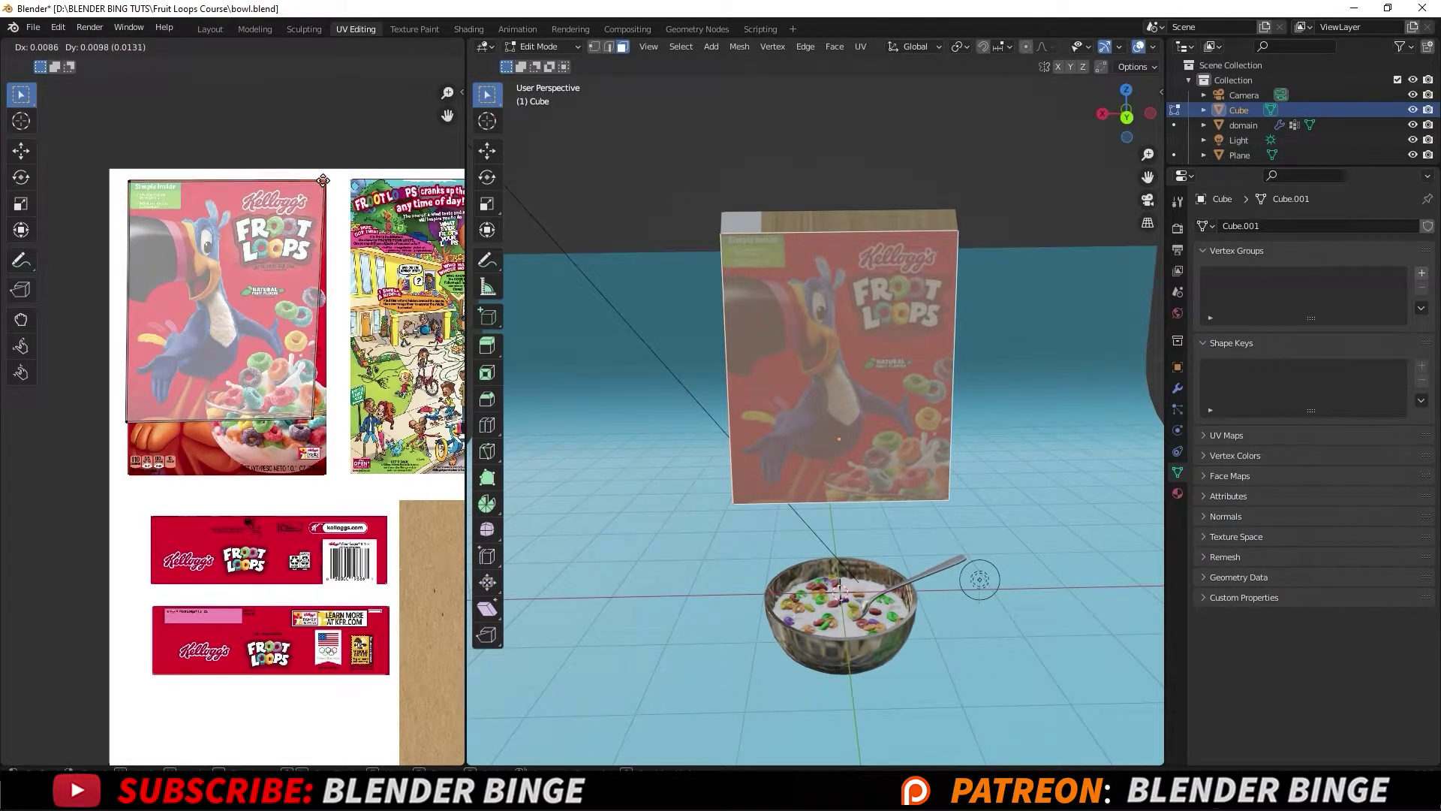
left_click(324, 181)
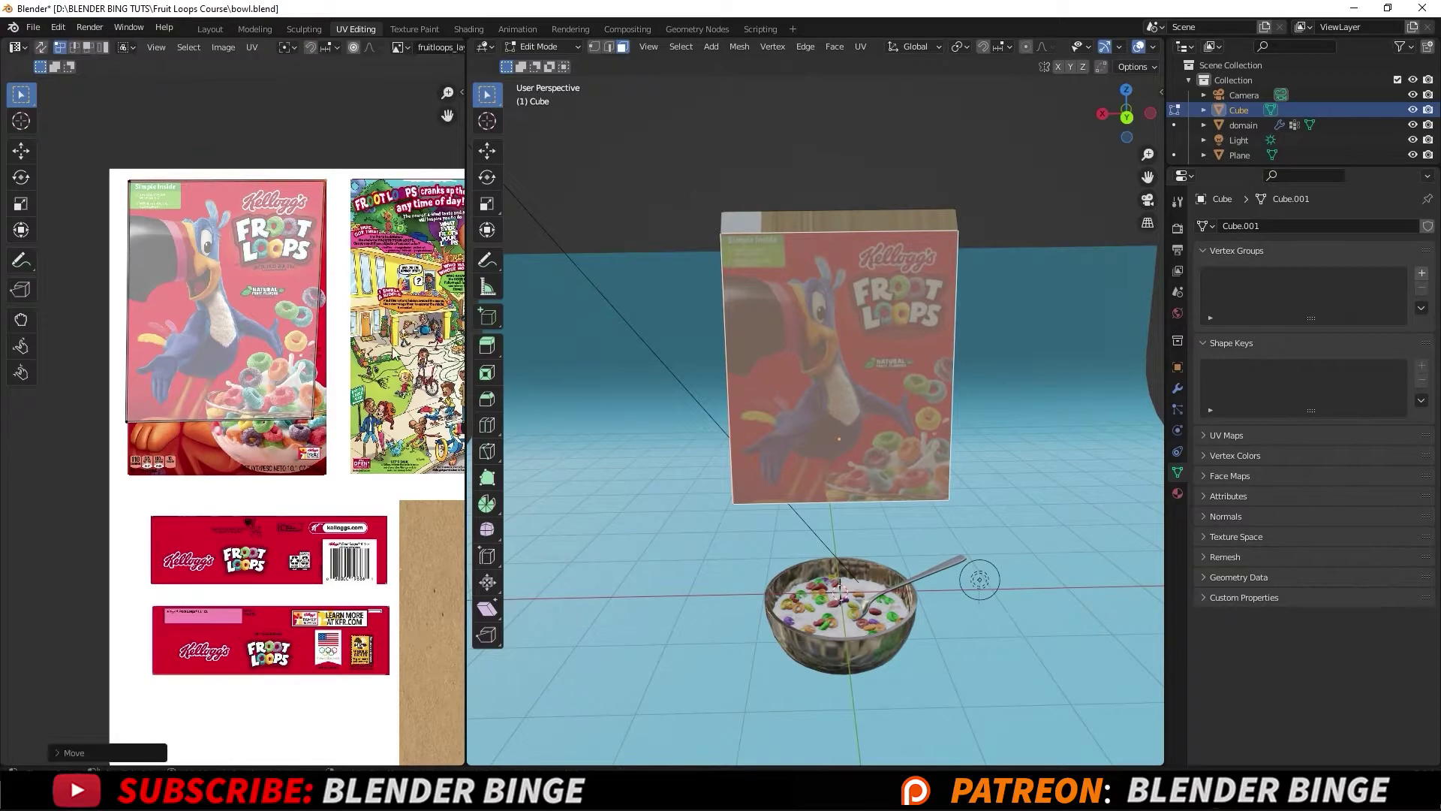
Lower the bottom corners to the panel's bottom edge and align the lower-right corner
left_click_drag(351, 394, 92, 464)
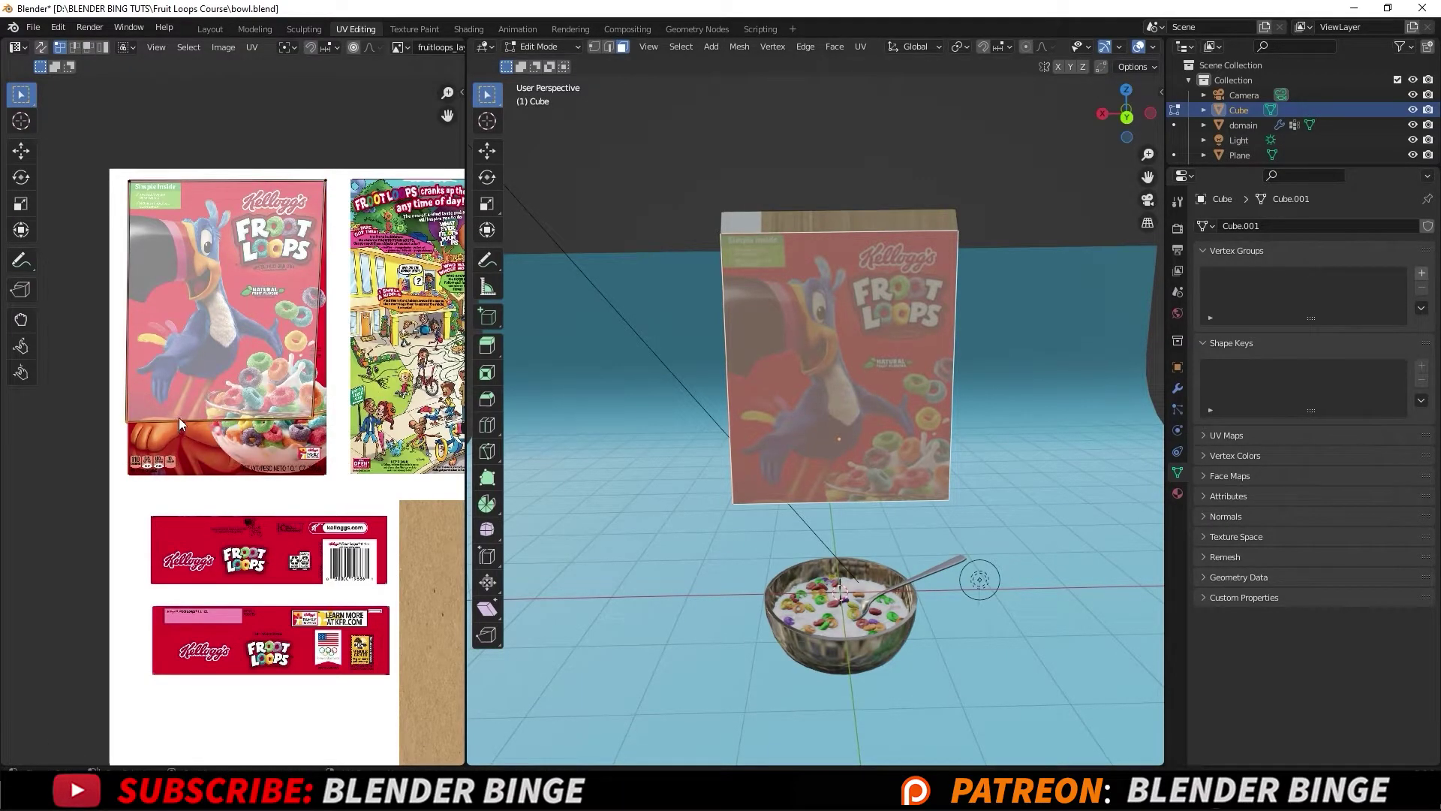
left_click(21, 158)
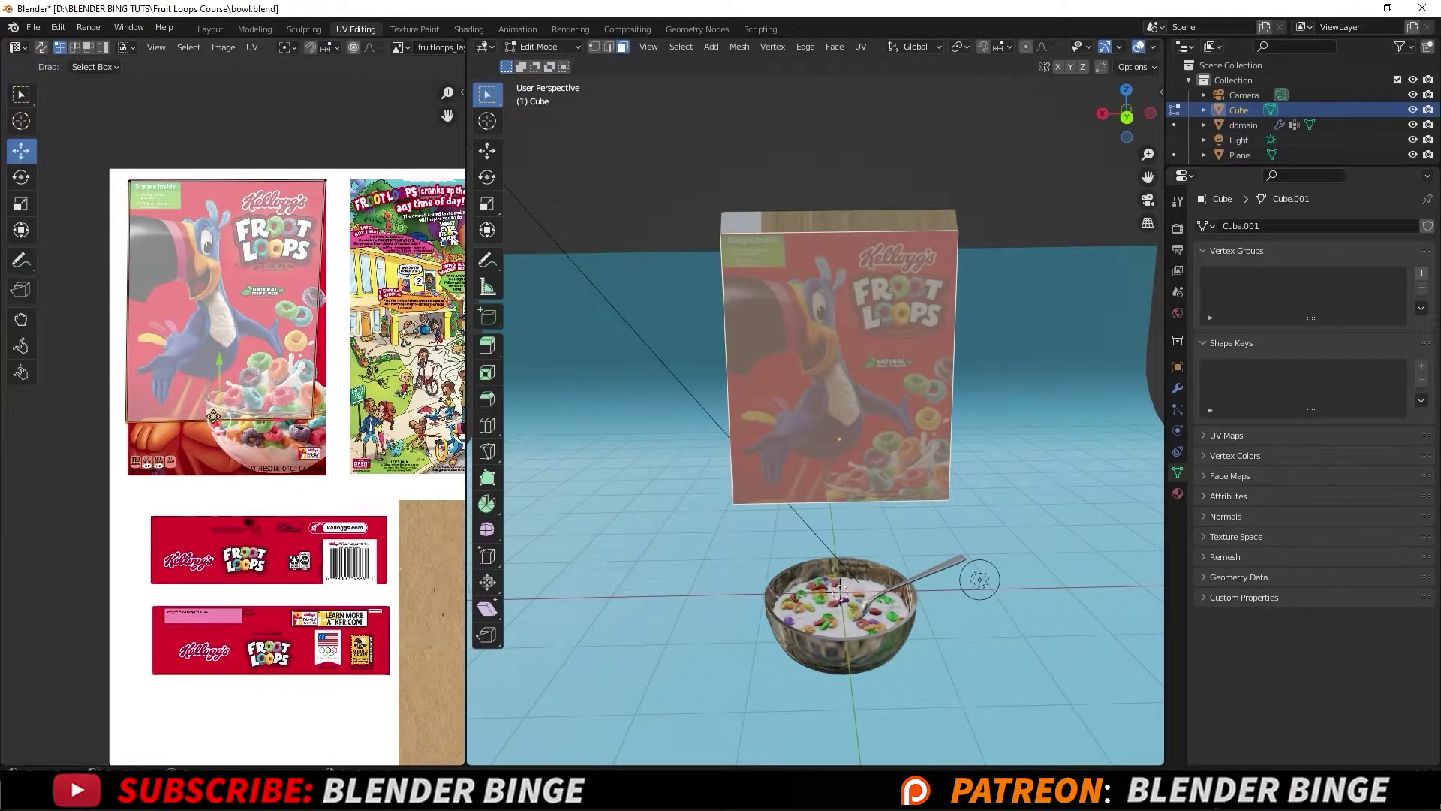
left_click_drag(214, 416, 225, 463)
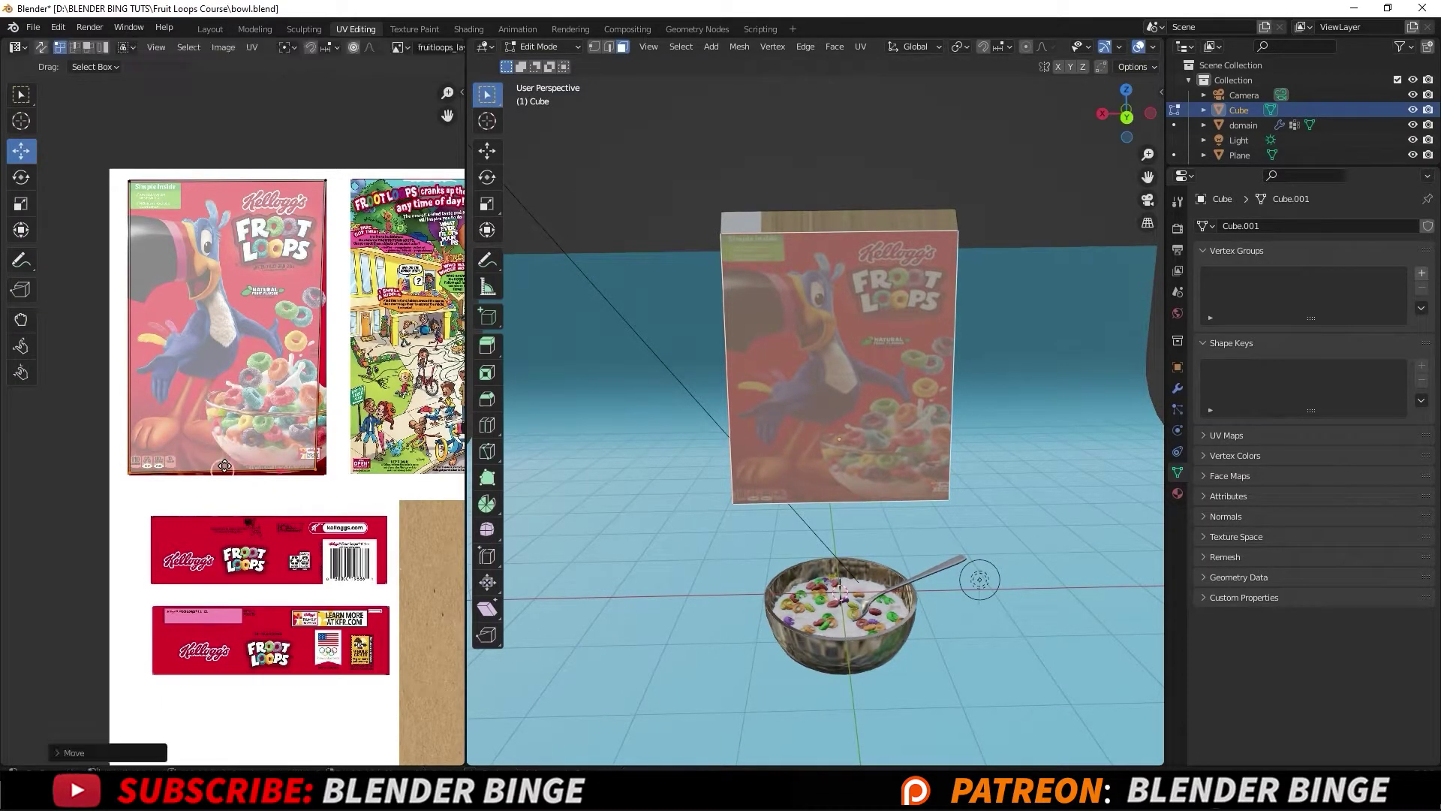
mouse_move(342, 449)
left_mouse_down()
mouse_move(308, 484)
mouse_move(357, 470)
left_mouse_up()
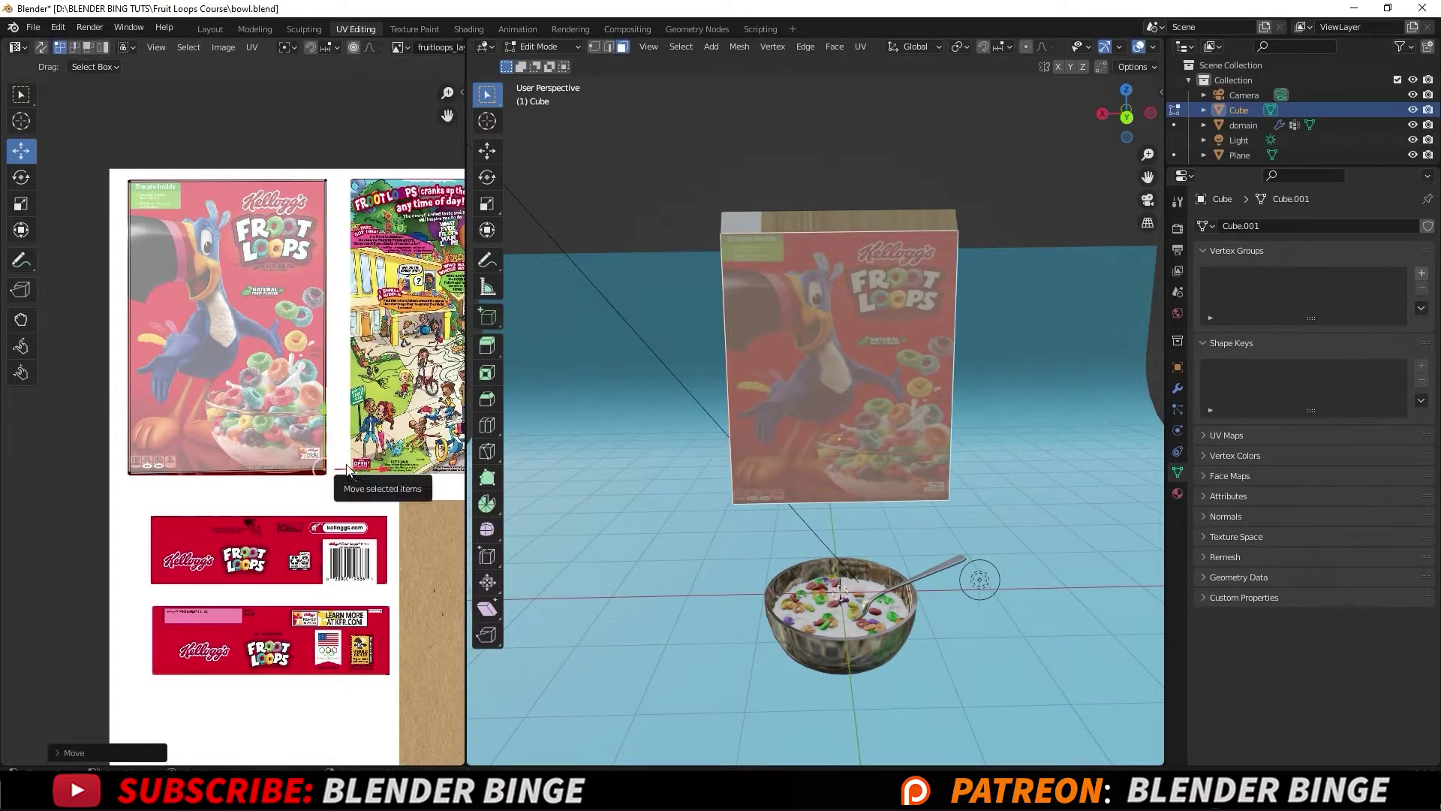
left_click(309, 461)
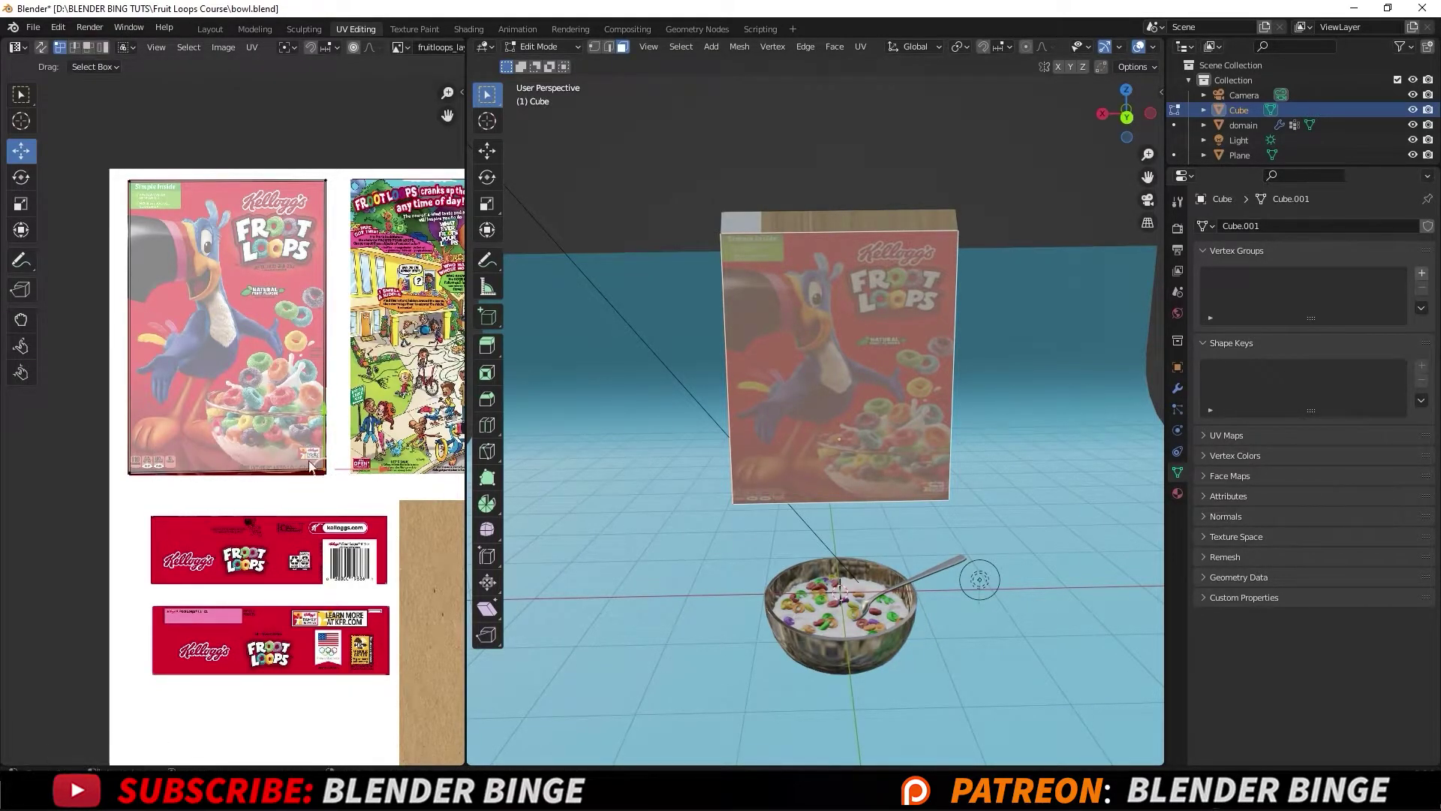
left_click_drag(326, 415, 327, 428)
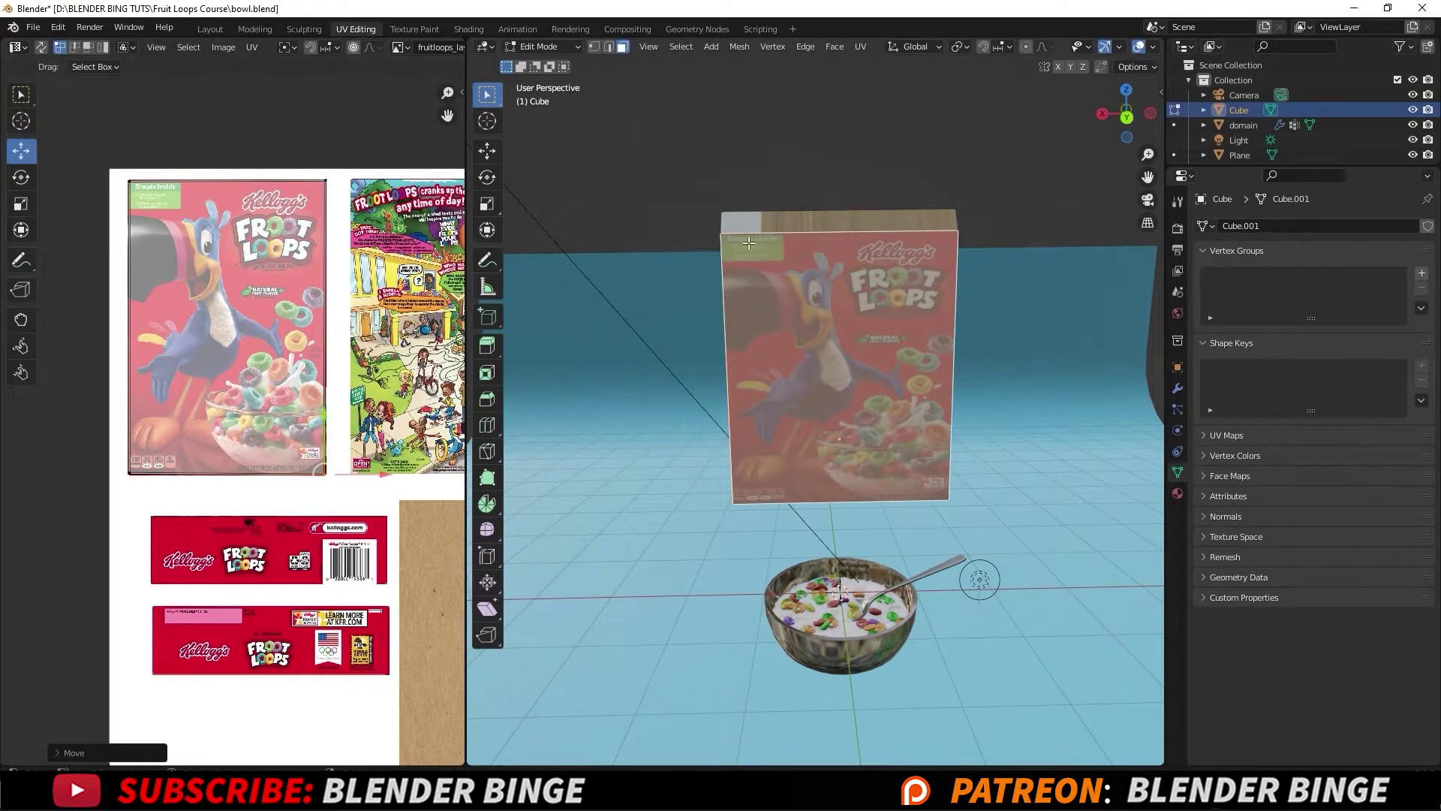
middle_click_drag(830, 335, 737, 376)
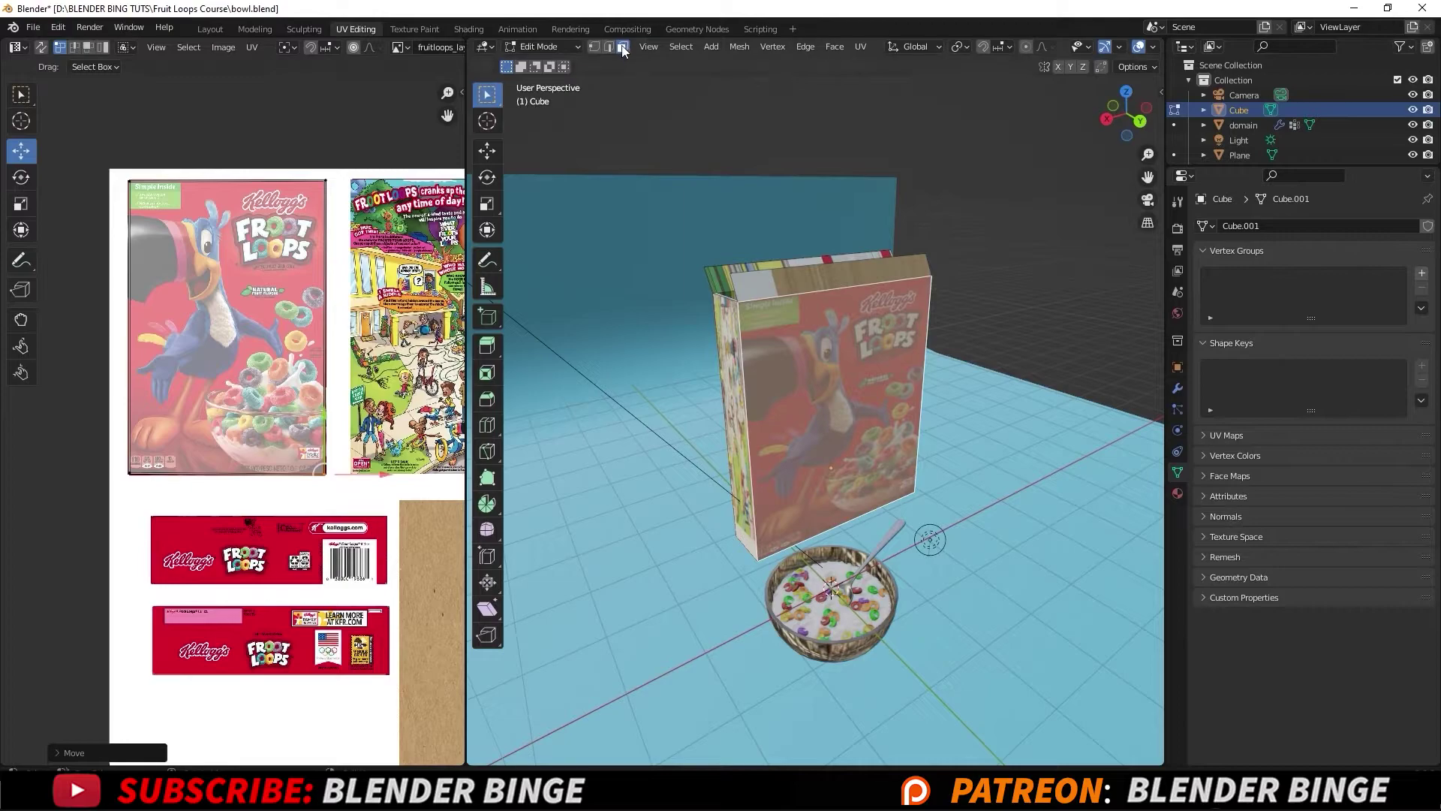
Select the box's narrow side face and view it straight on
middle_click_drag(765, 395, 841, 375)
left_click(863, 361)
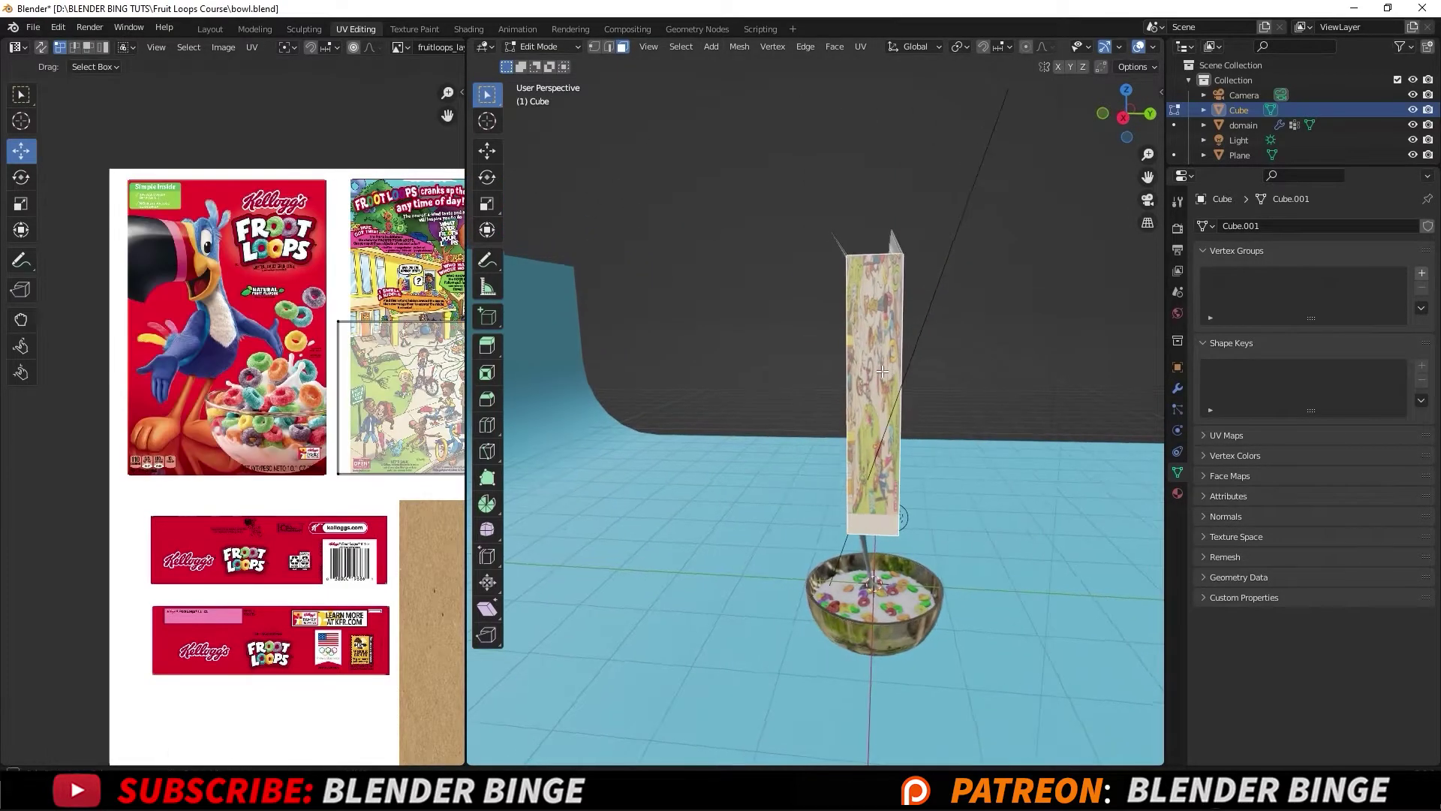
scroll(919, 362, "up", 1)
middle_click_drag(953, 345, 920, 343)
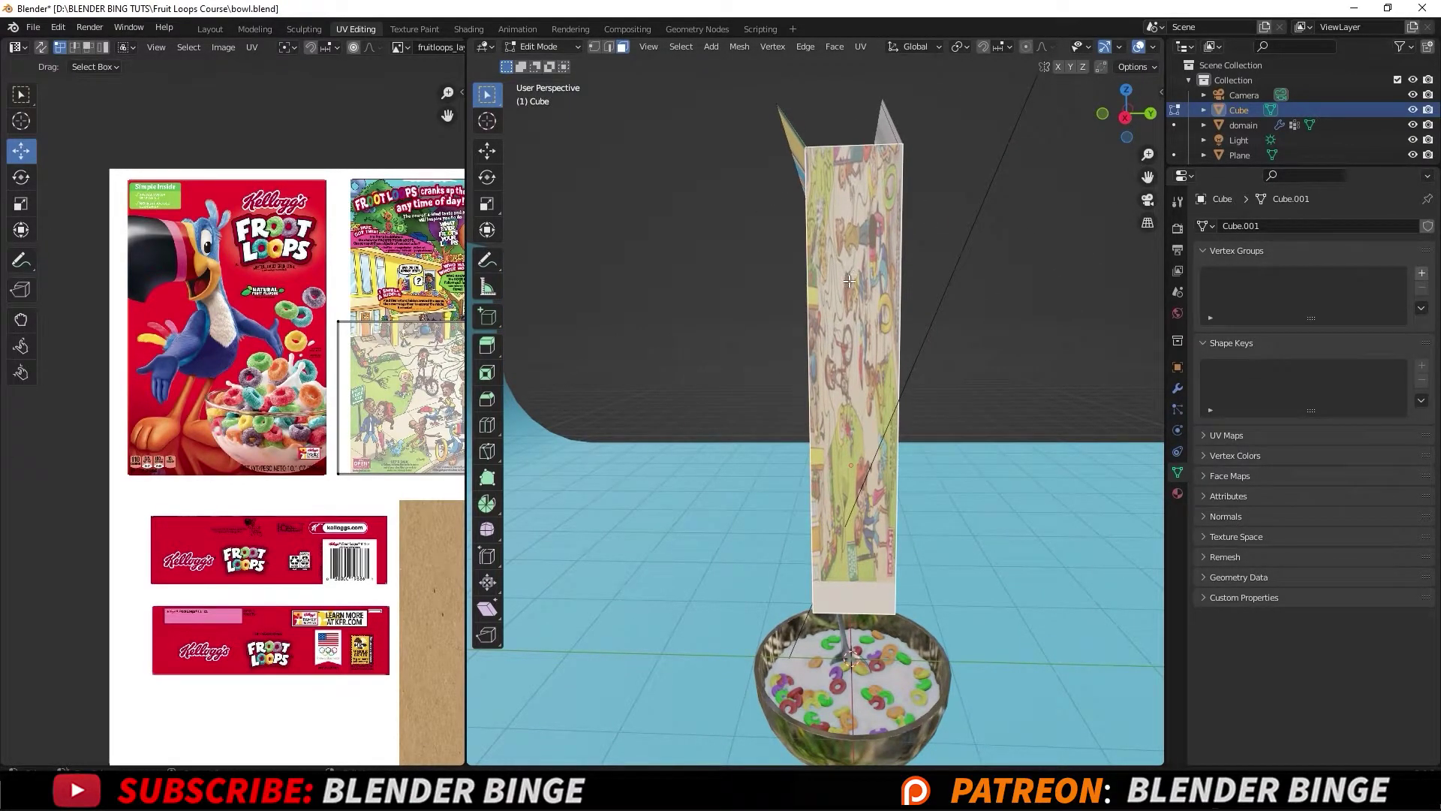
Project the side face's UVs from view and select its UV island on the full texture
key("u")
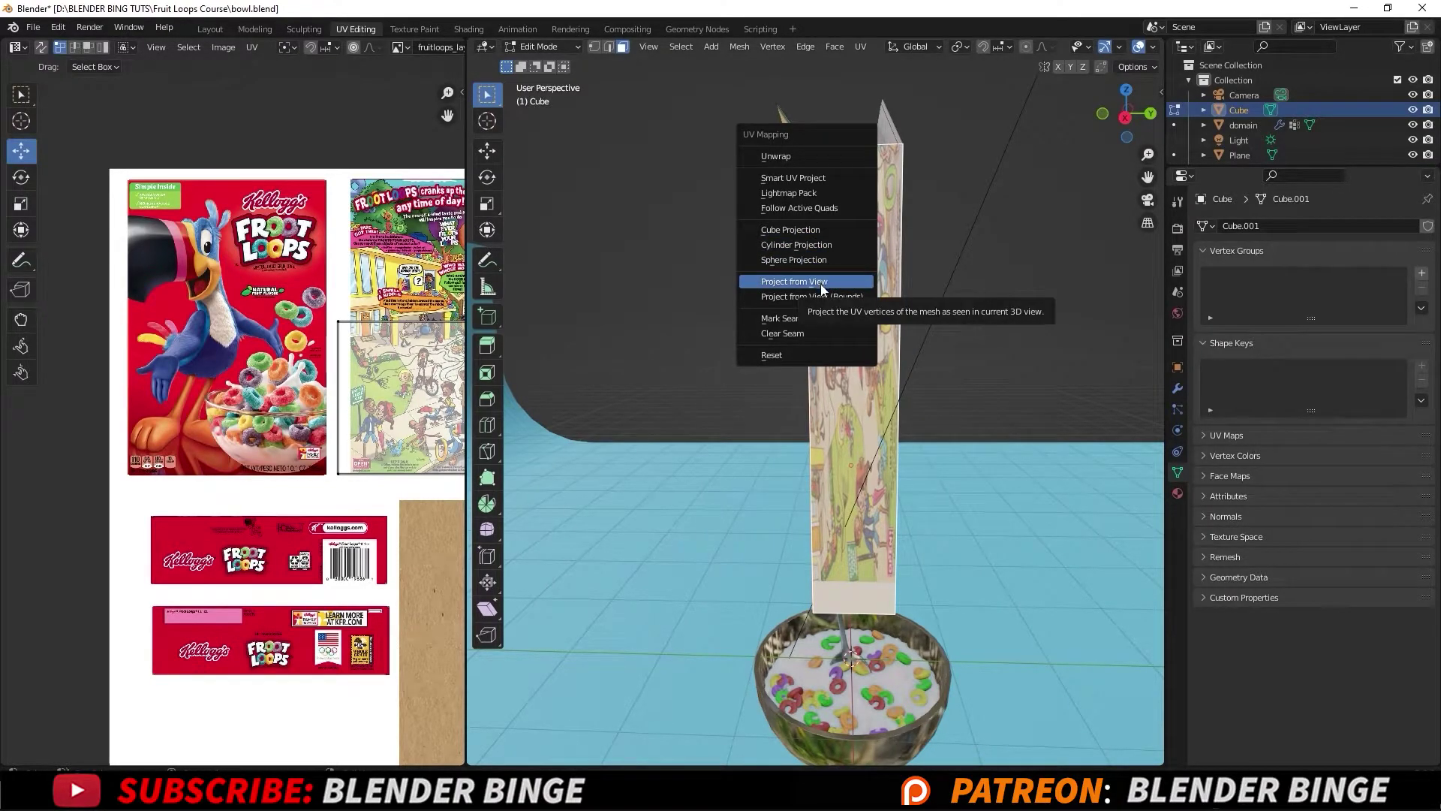
left_click(777, 281)
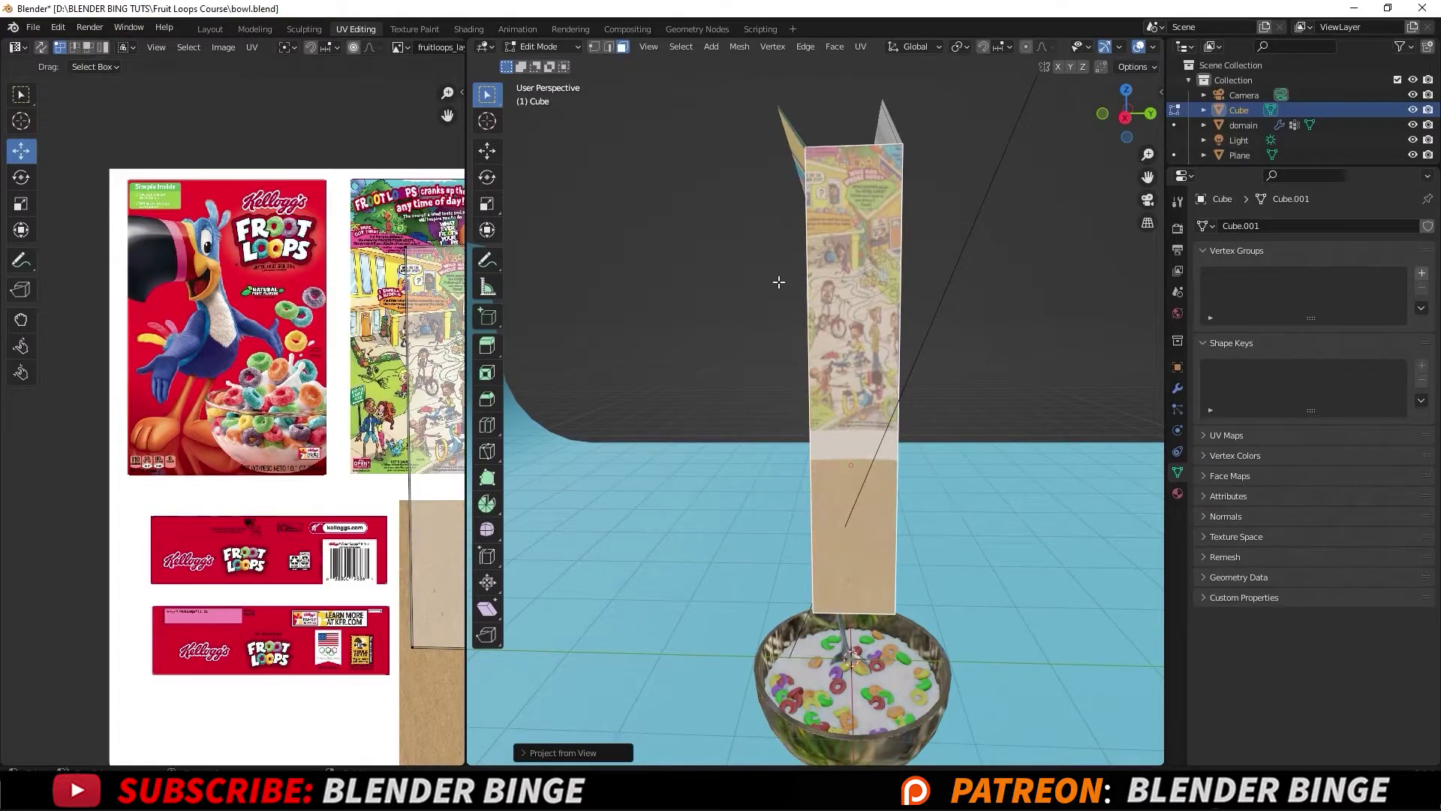
middle_click_drag(399, 357, 249, 299)
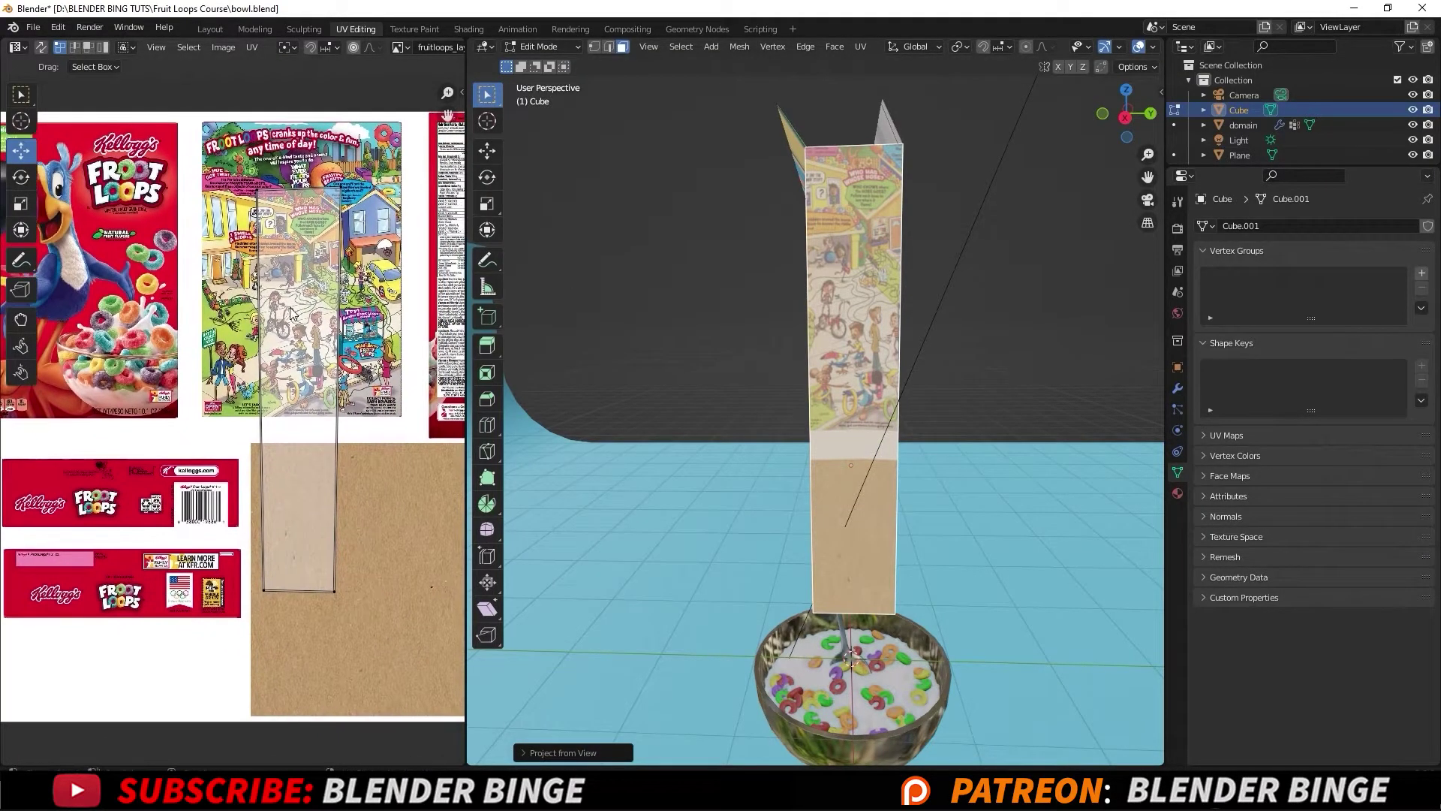
scroll(303, 309, "down", 1)
scroll(300, 273, "down", 1)
middle_click_drag(363, 285, 333, 295)
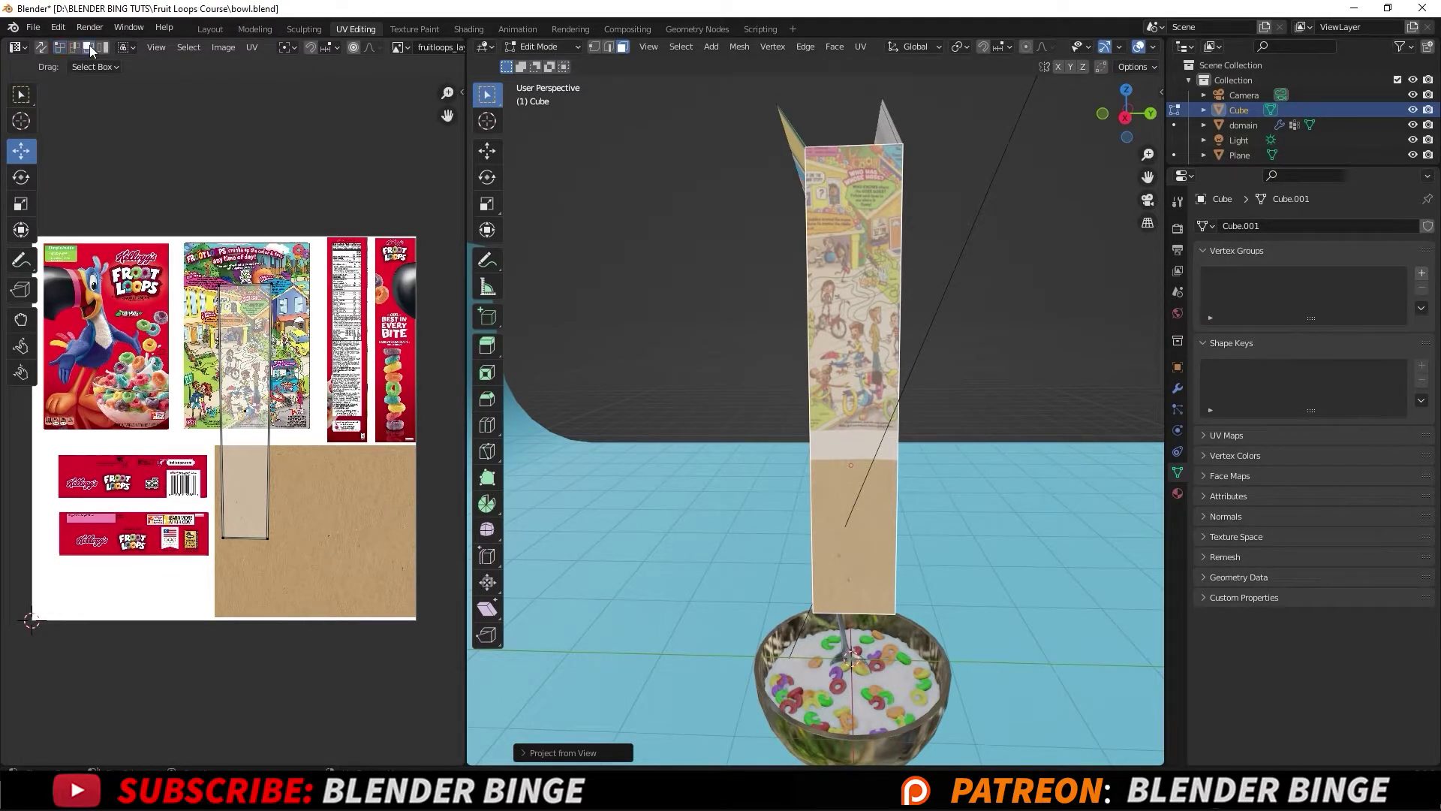
left_click(241, 411)
Move the side island onto the Best in Every Bite panel and shrink it to fit
left_click_drag(241, 411, 395, 349)
left_click(21, 204)
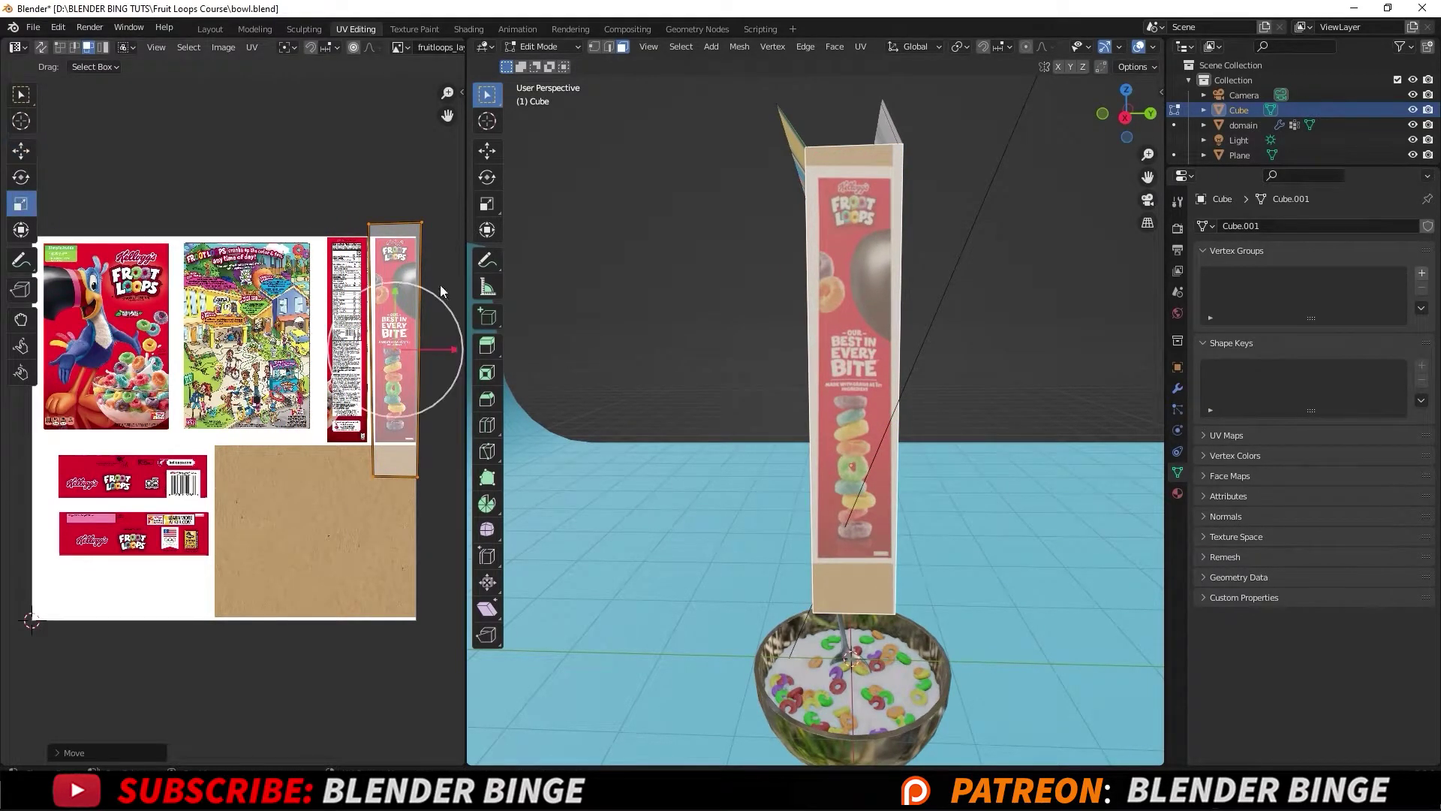
left_click_drag(398, 289, 401, 366)
scroll(408, 280, "up", 1)
middle_click_drag(409, 281, 271, 309)
left_click(21, 150)
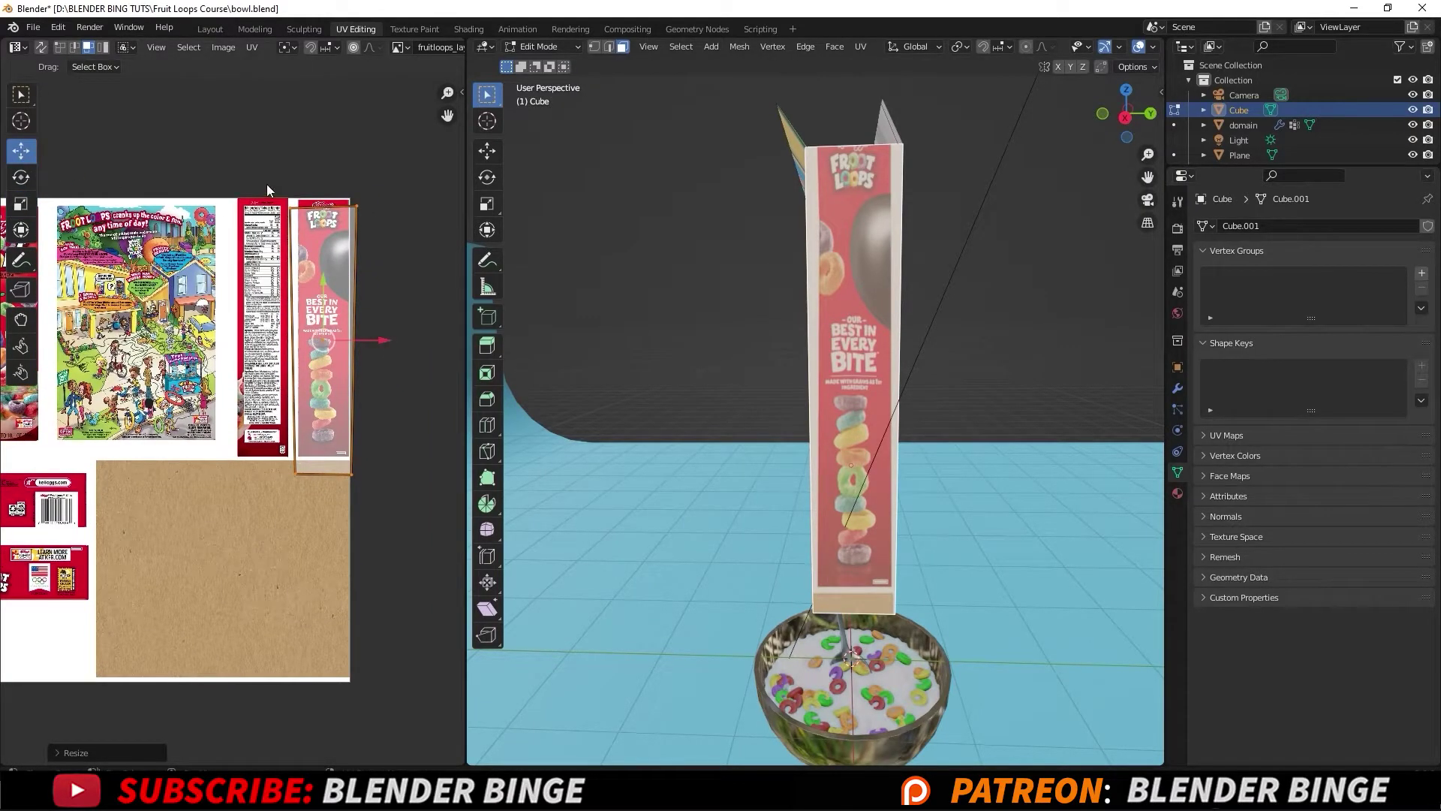
mouse_move(295, 228)
left_mouse_down()
mouse_move(306, 337)
mouse_move(309, 254)
mouse_move(267, 182)
mouse_move(294, 251)
mouse_move(298, 199)
left_mouse_up()
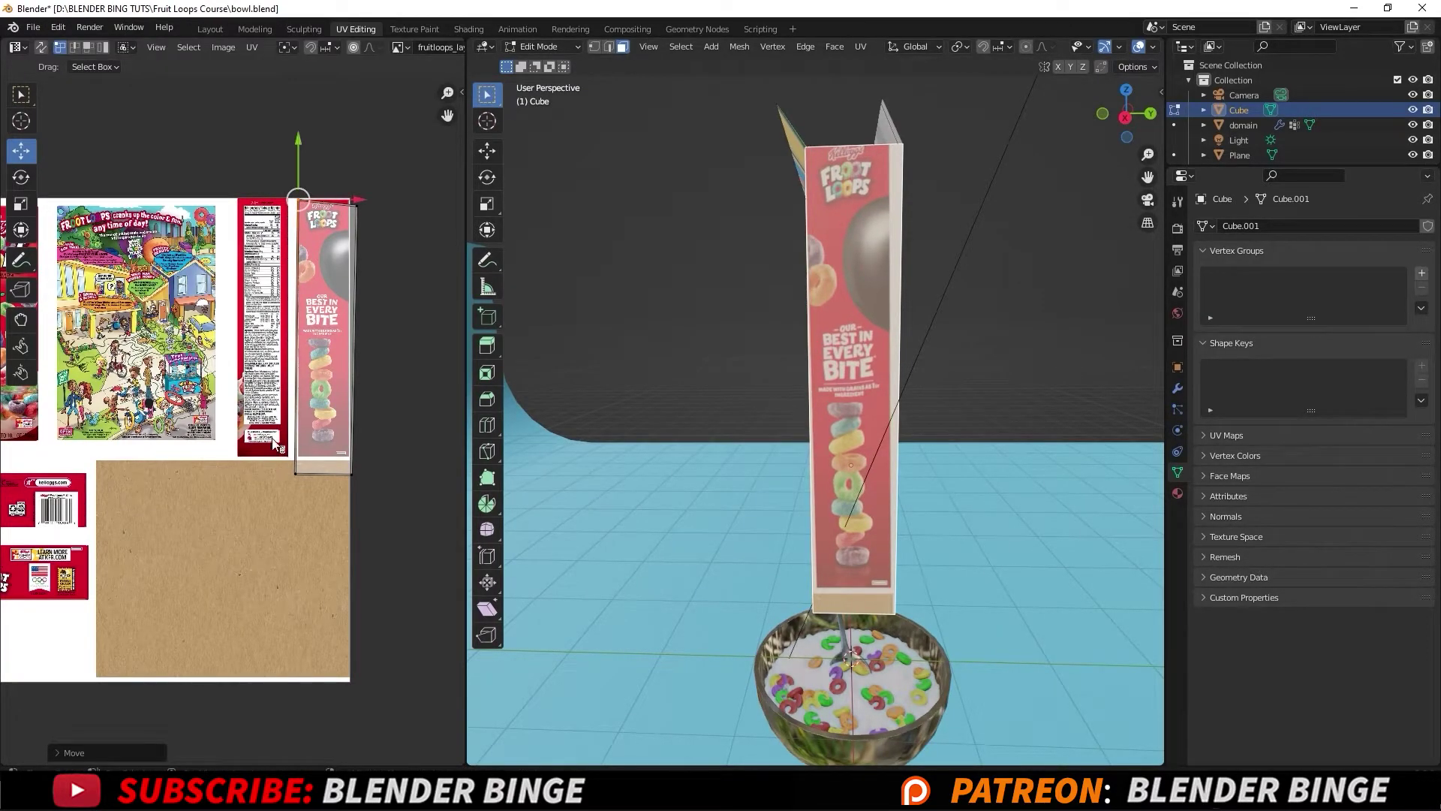
Align the strip's bottom edge and top-right corner with the side panel's borders
left_click_drag(275, 444, 368, 451)
left_click_drag(342, 234, 349, 196)
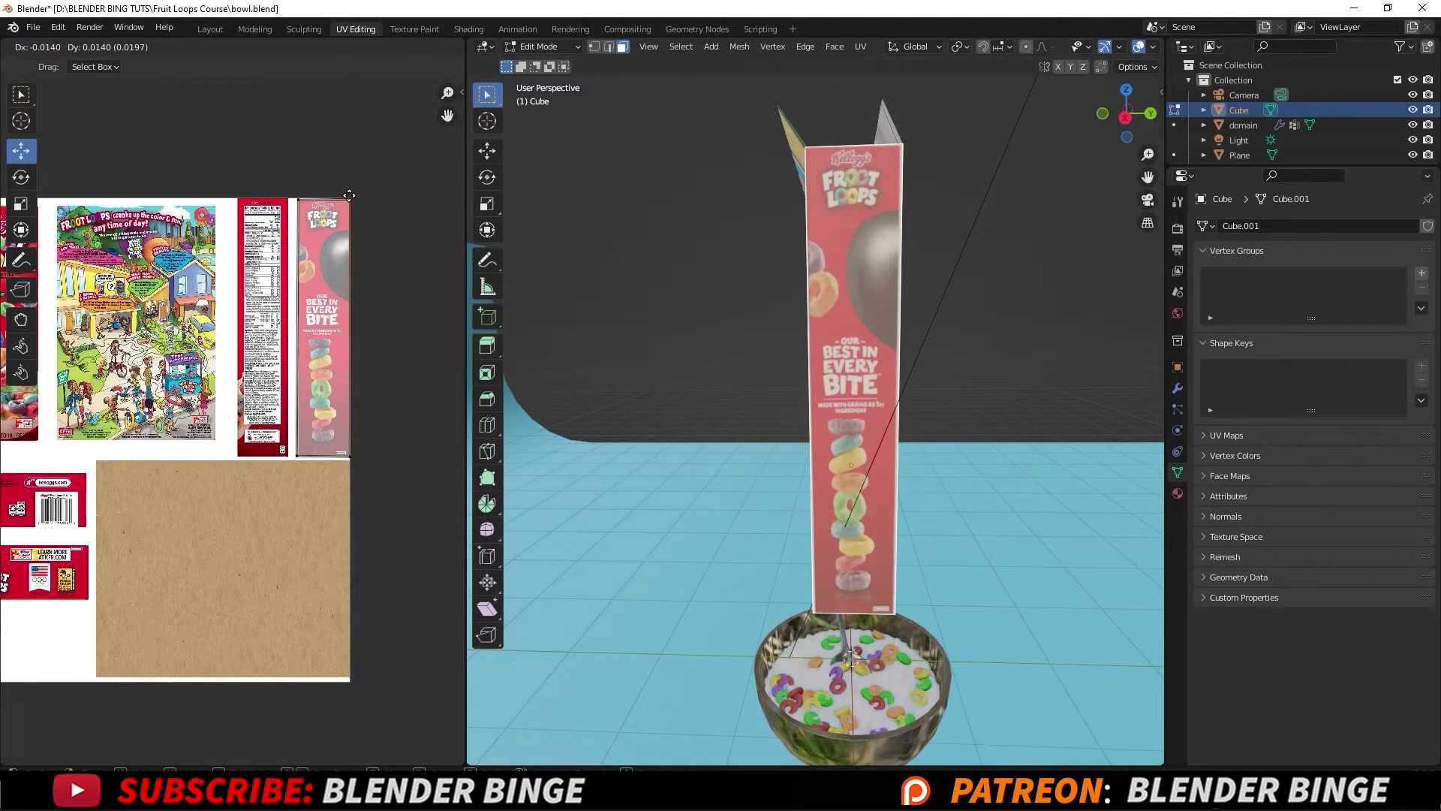
left_click_drag(349, 195, 347, 198)
scroll(367, 191, "up", 5)
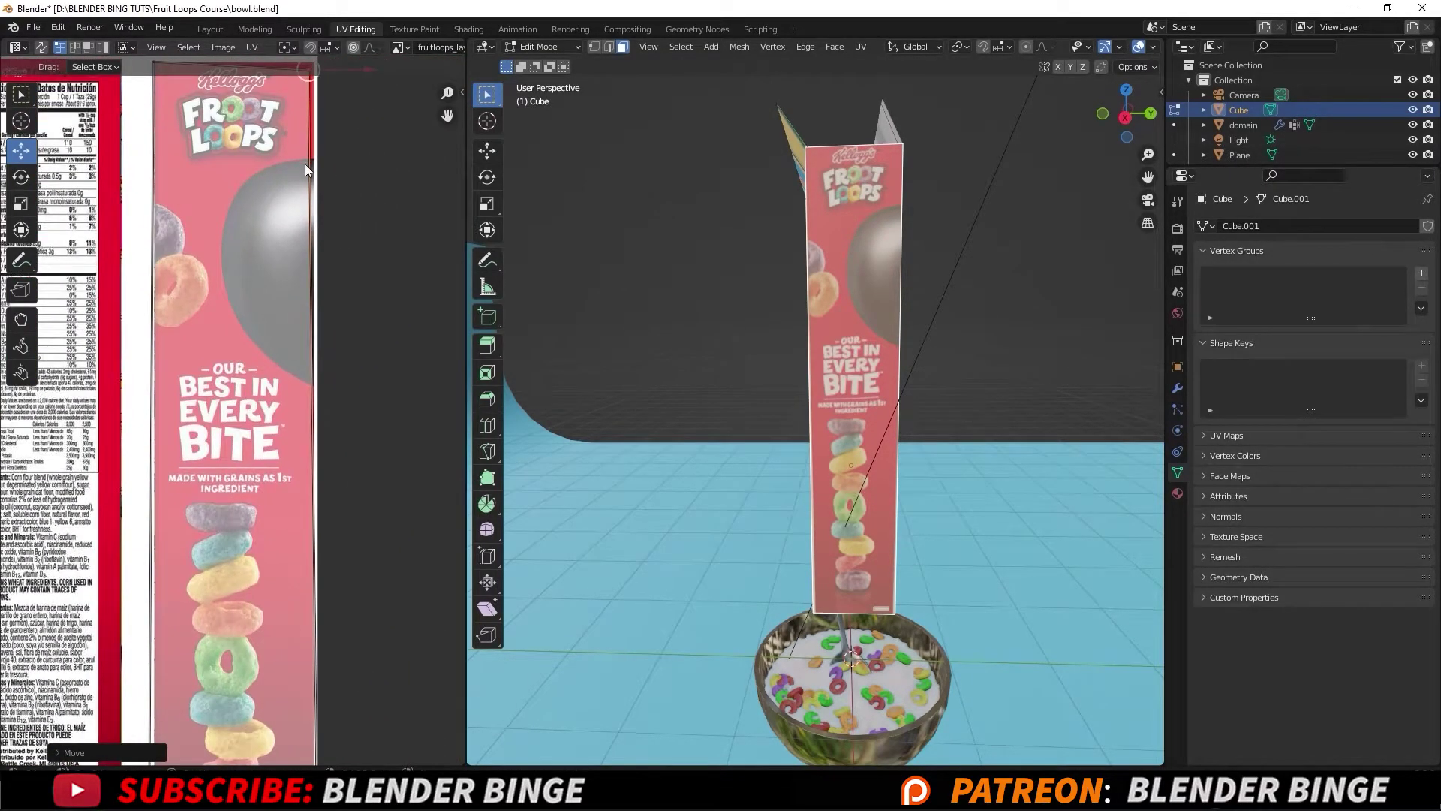
middle_click_drag(305, 163, 300, 259)
left_click_drag(302, 258, 307, 248)
scroll(302, 427, "down", 10, "shift")
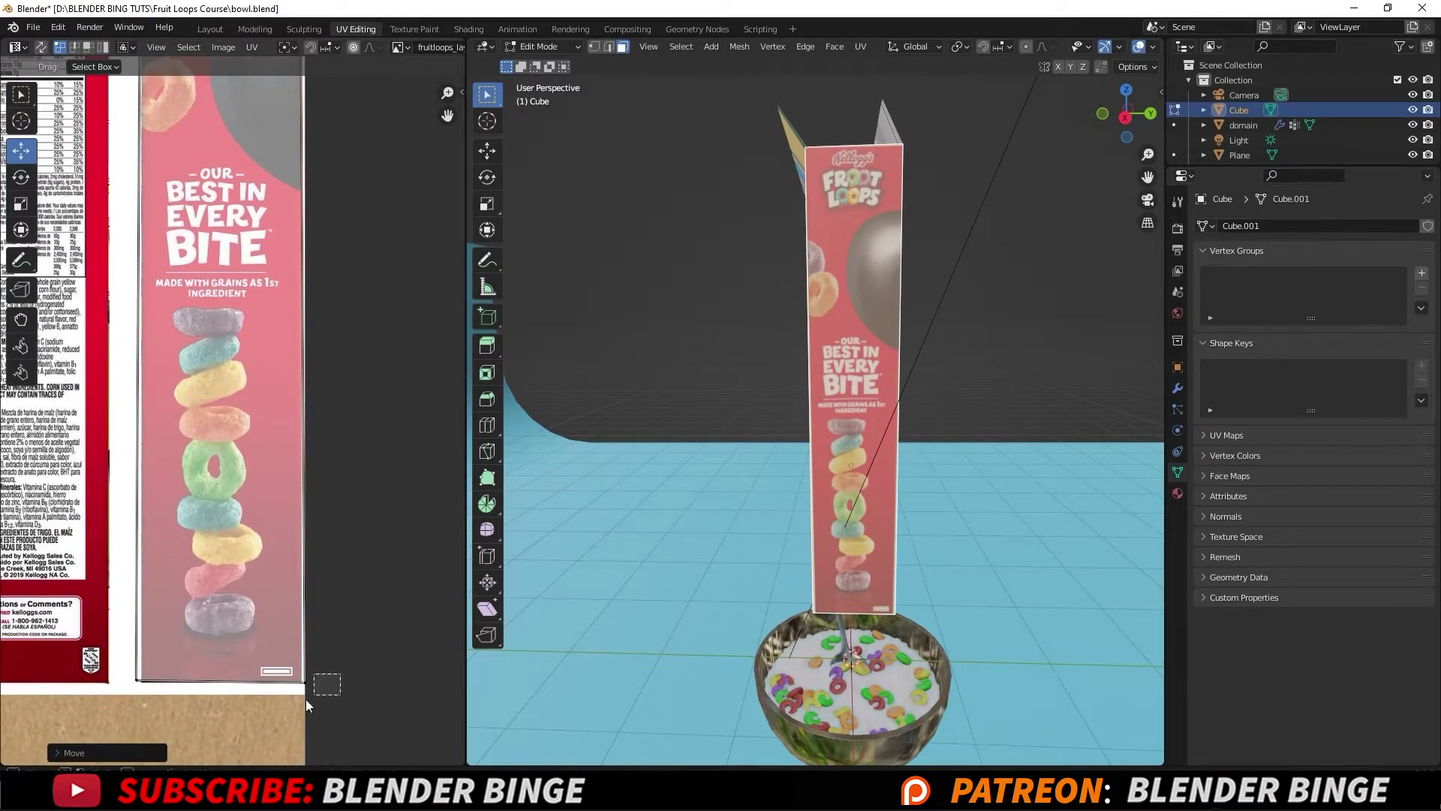
Fit the bottom-right, bottom-left and top-left UV corners to the side panel's edges
left_click(306, 686)
left_click_drag(304, 682, 303, 682)
left_click_drag(144, 691, 169, 682)
middle_click_drag(211, 170, 235, 493)
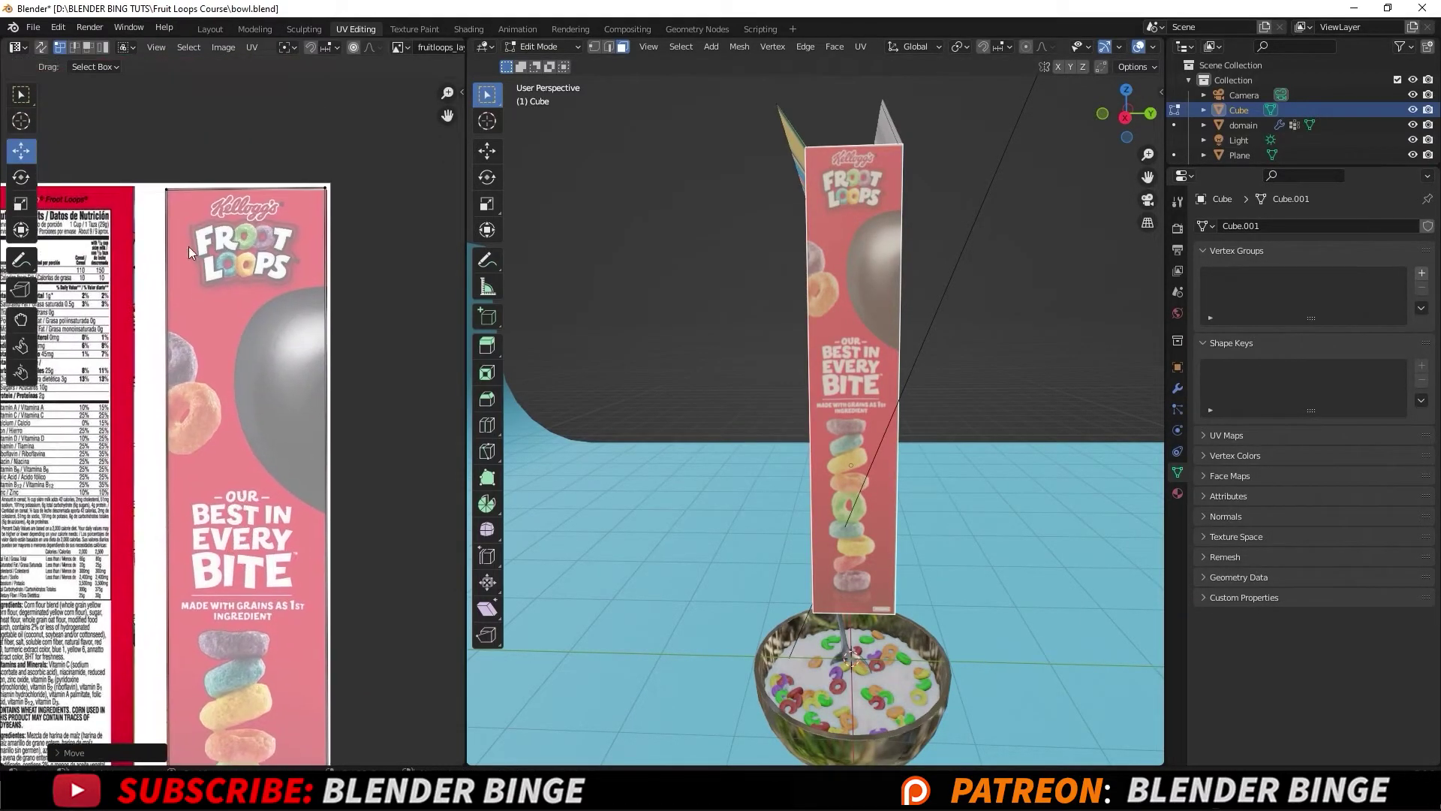
left_click_drag(147, 181, 197, 188)
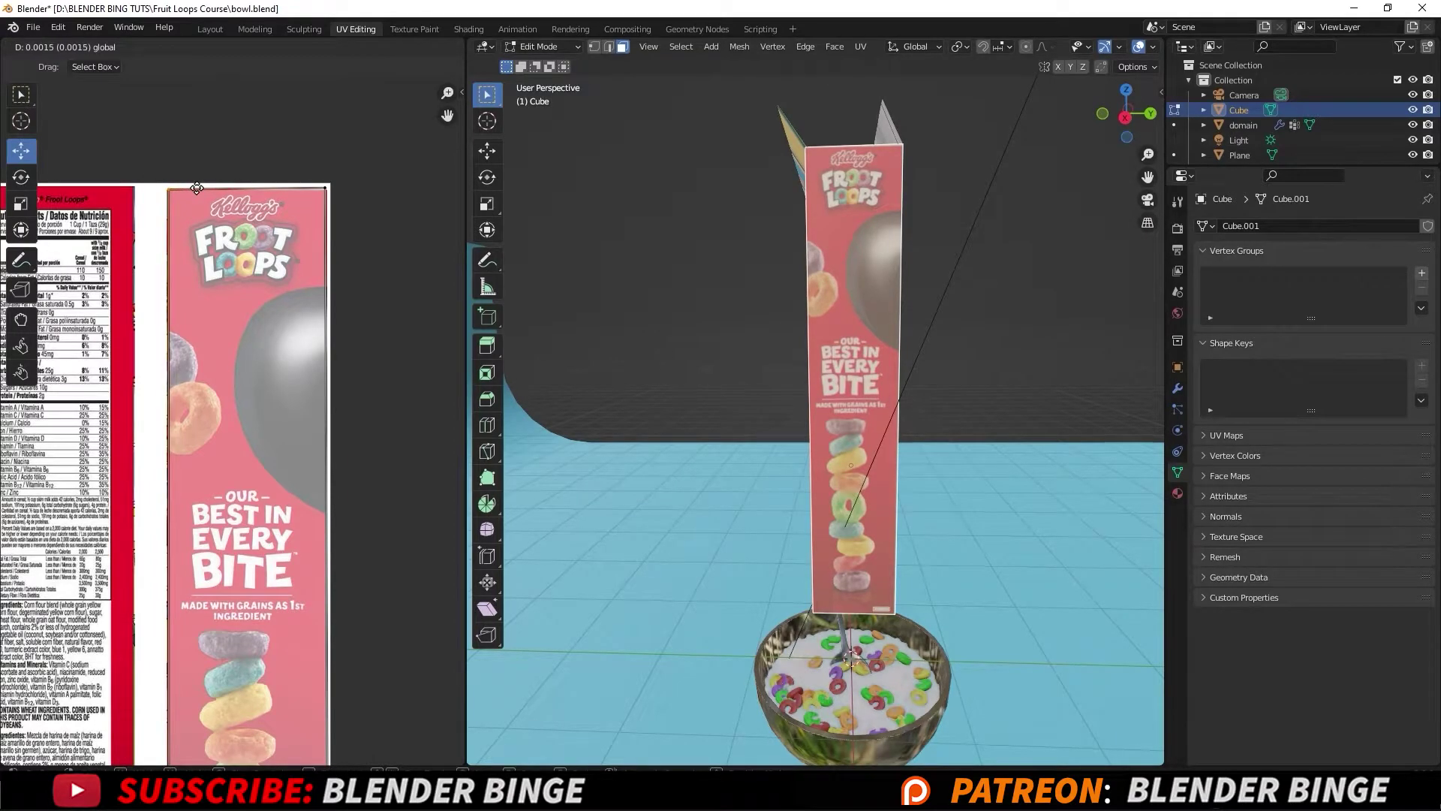
middle_click_drag(845, 278, 798, 328)
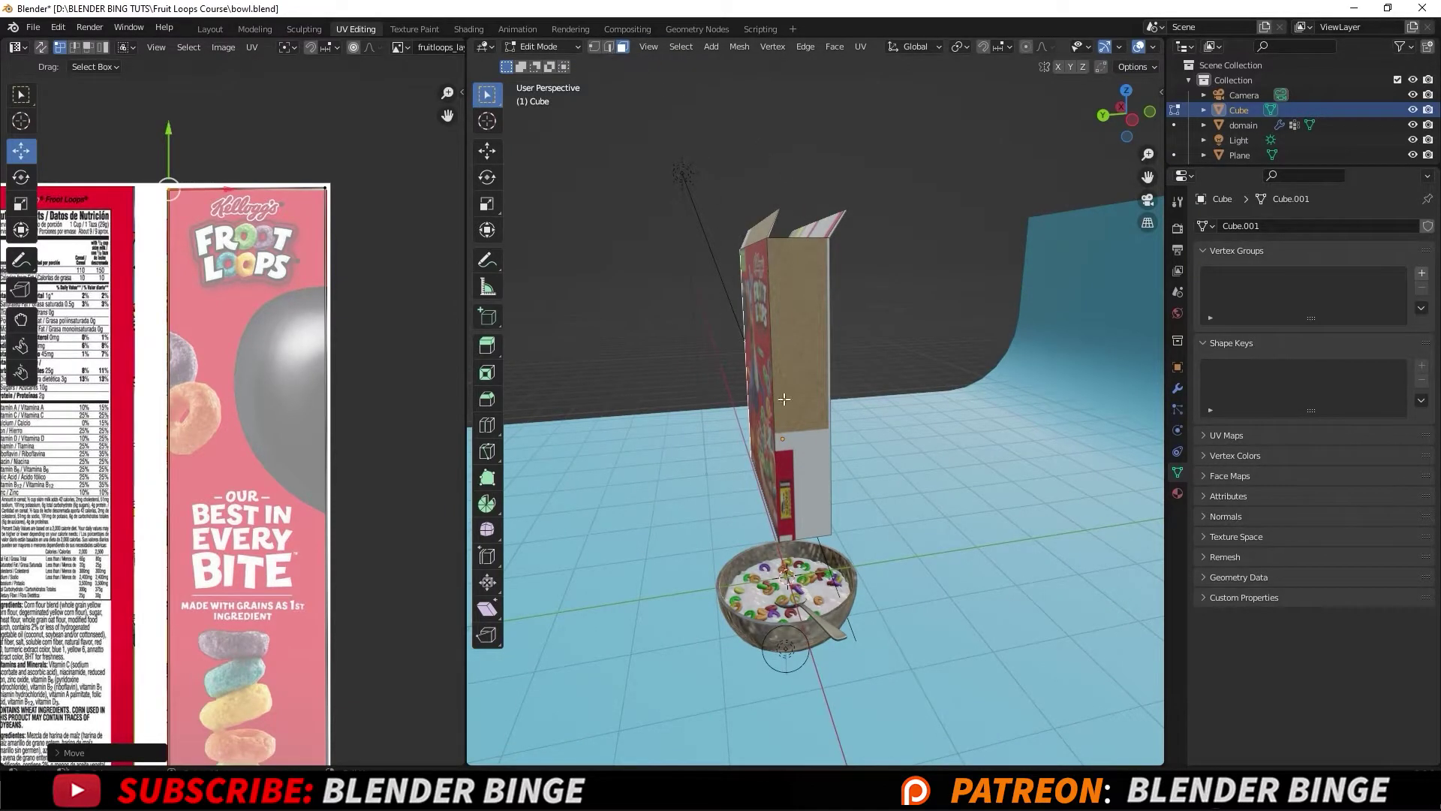
Project the other narrow side face from view and move its island over the nutrition panel
left_click(813, 386)
middle_click_drag(813, 386, 817, 447)
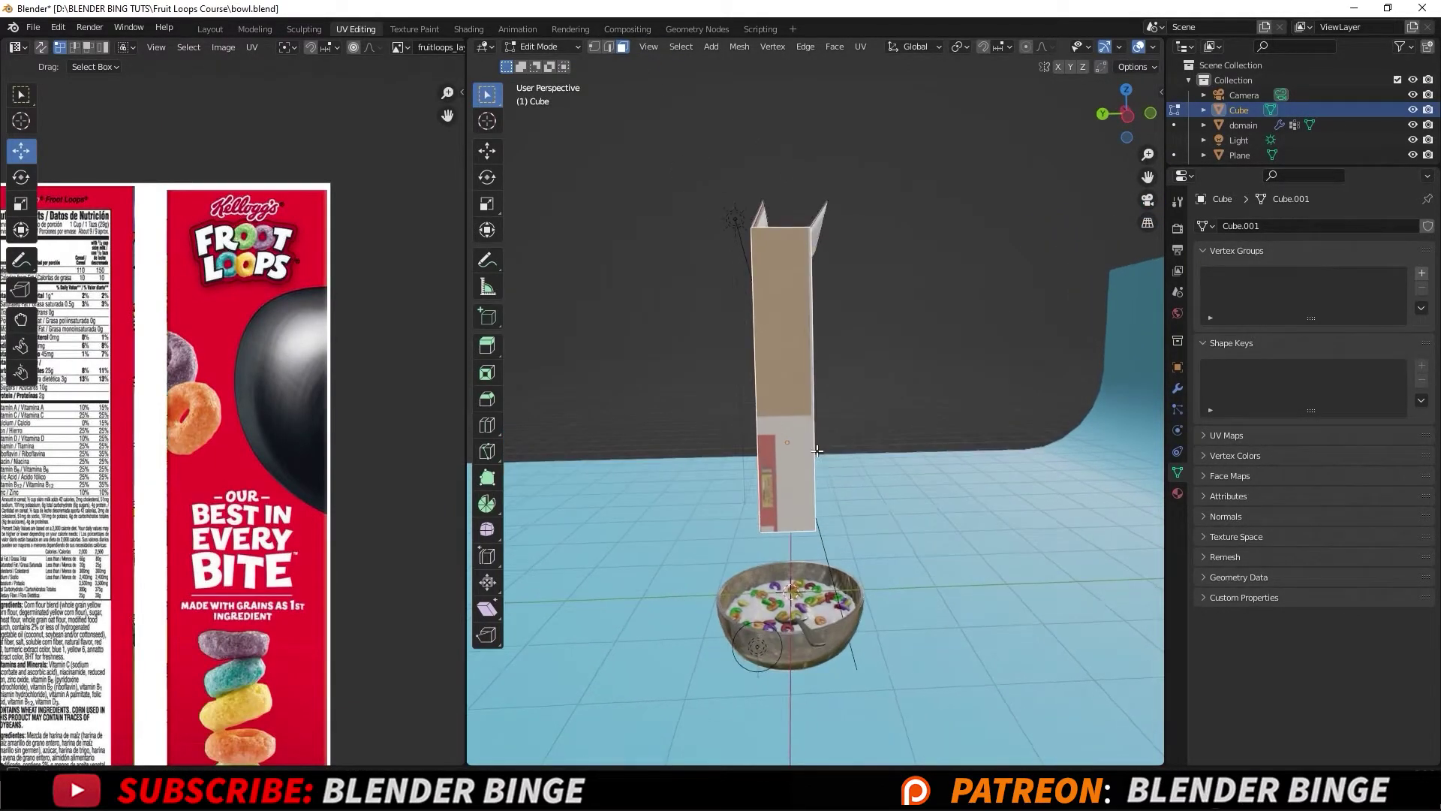
scroll(806, 406, "up", 3)
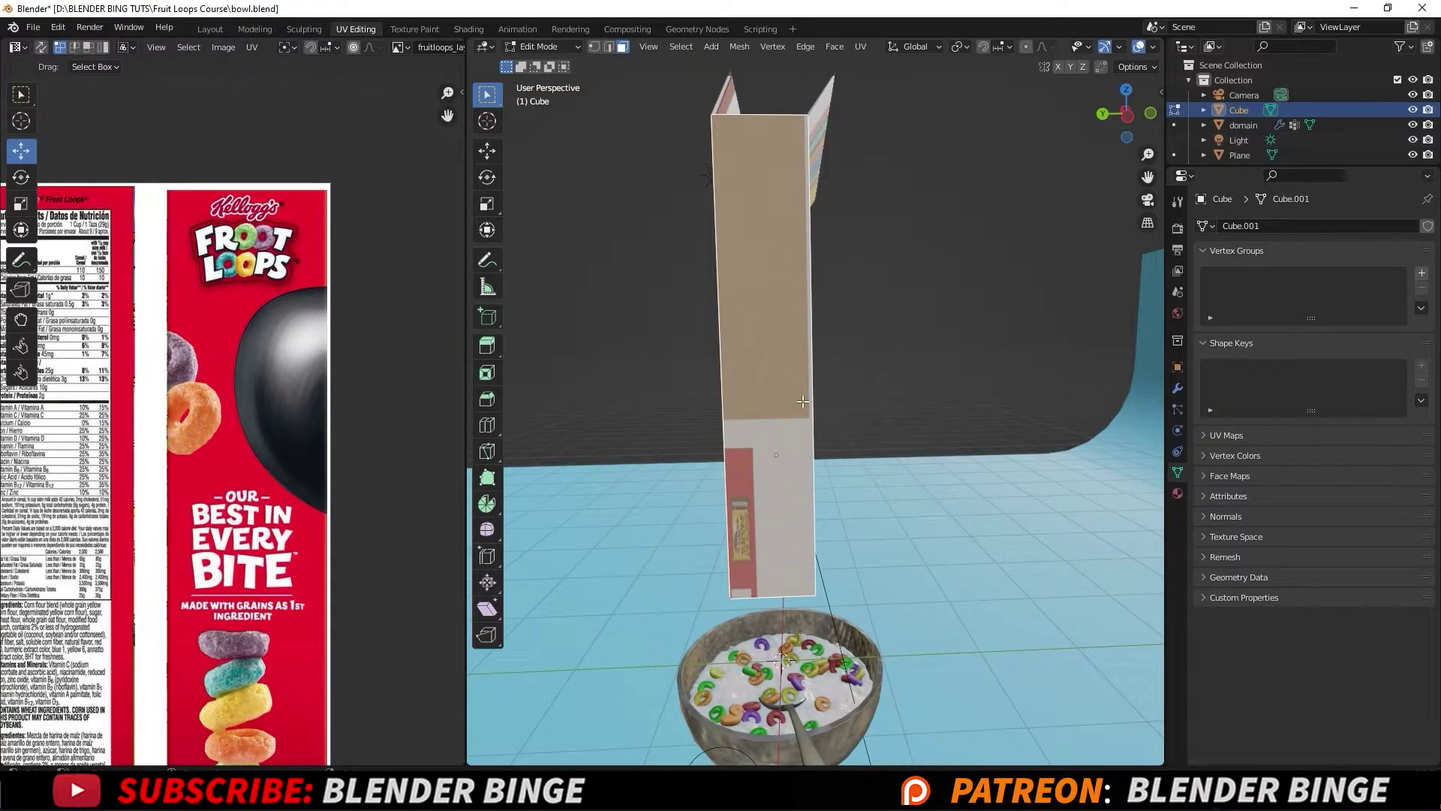
key("u")
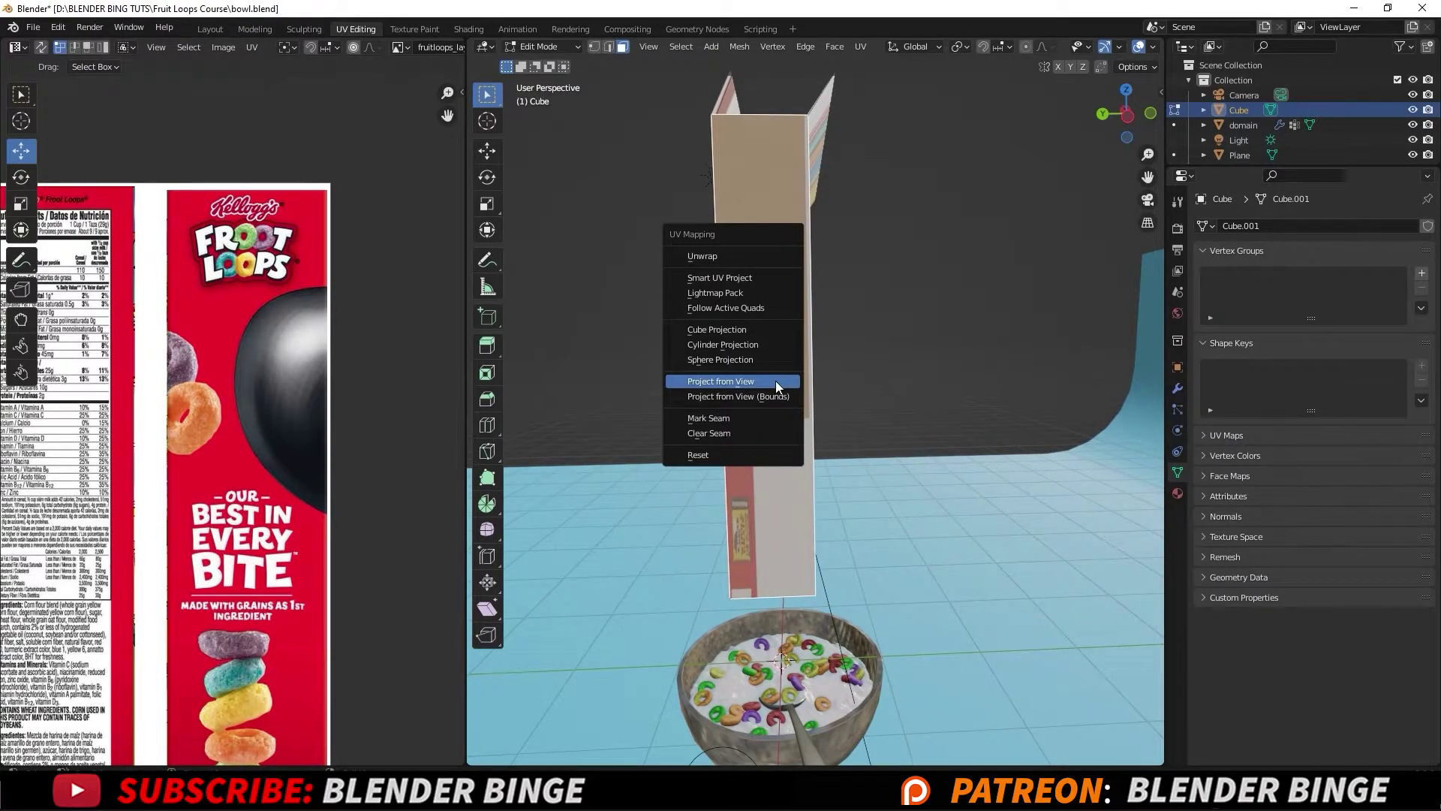
left_click(776, 381)
scroll(290, 389, "down", 4)
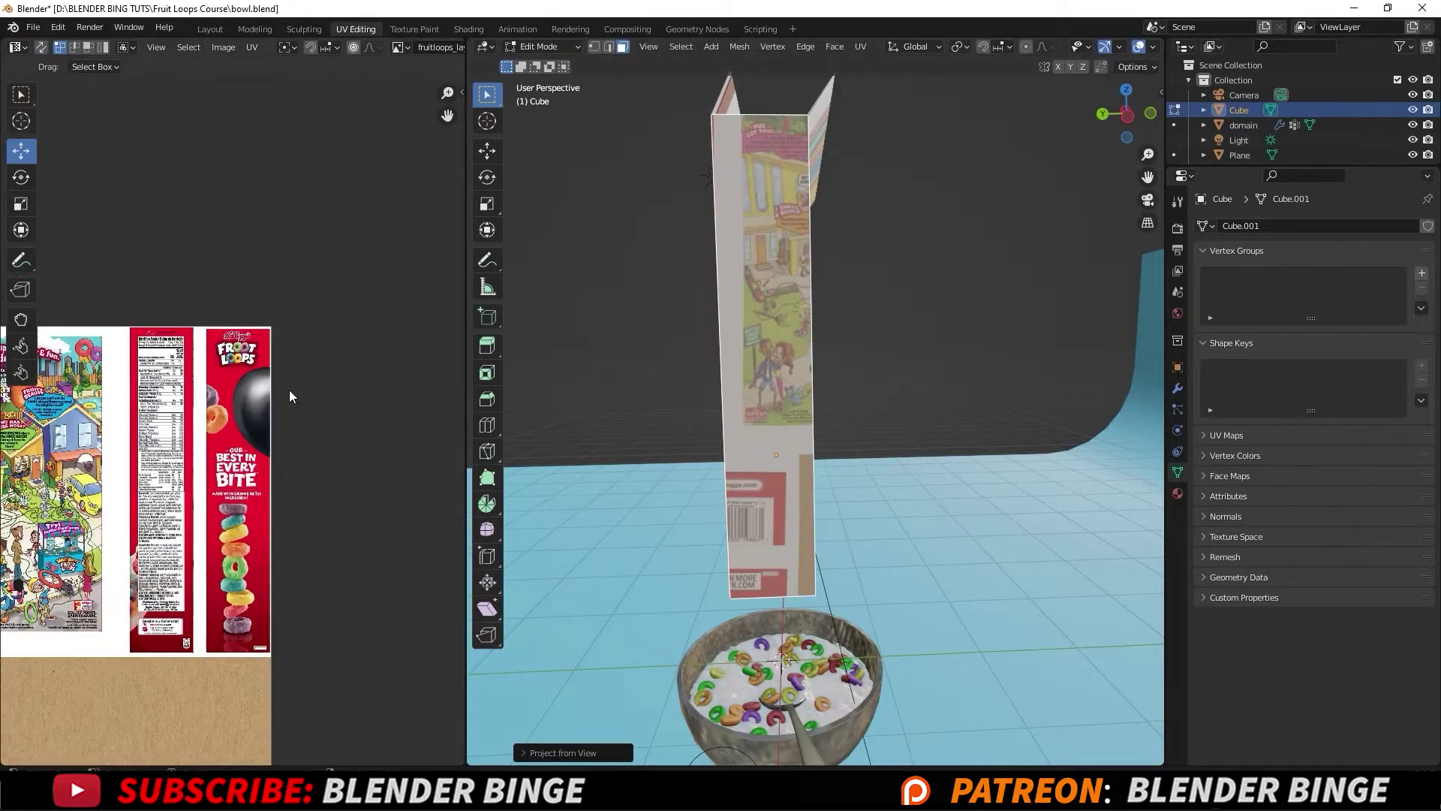
middle_click_drag(227, 474, 380, 368)
scroll(382, 355, "down", 4)
middle_click_drag(217, 389, 269, 359)
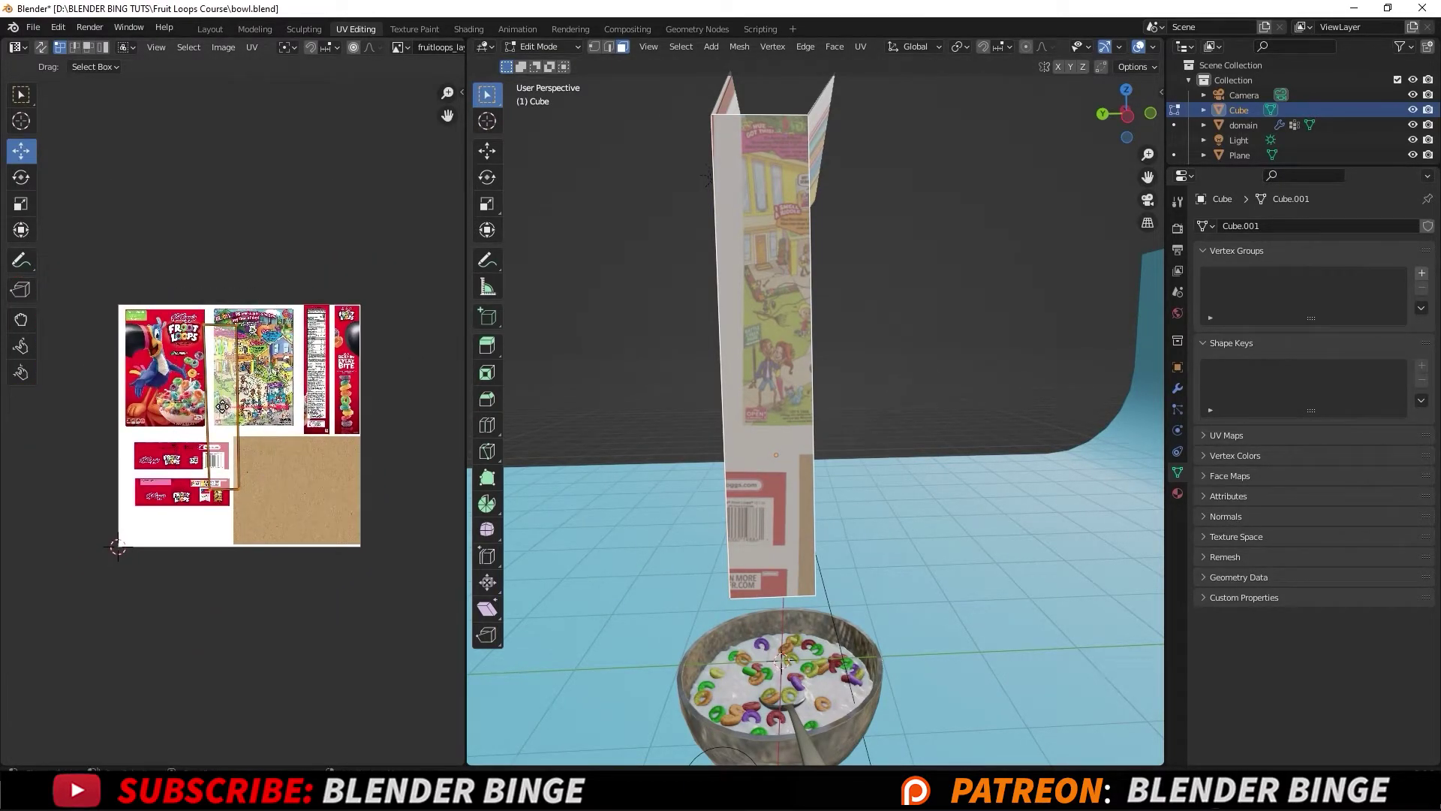
left_click_drag(224, 405, 317, 369)
Pull the island's top and bottom edges to the nutrition panel's top and bottom
scroll(360, 375, "up", 5)
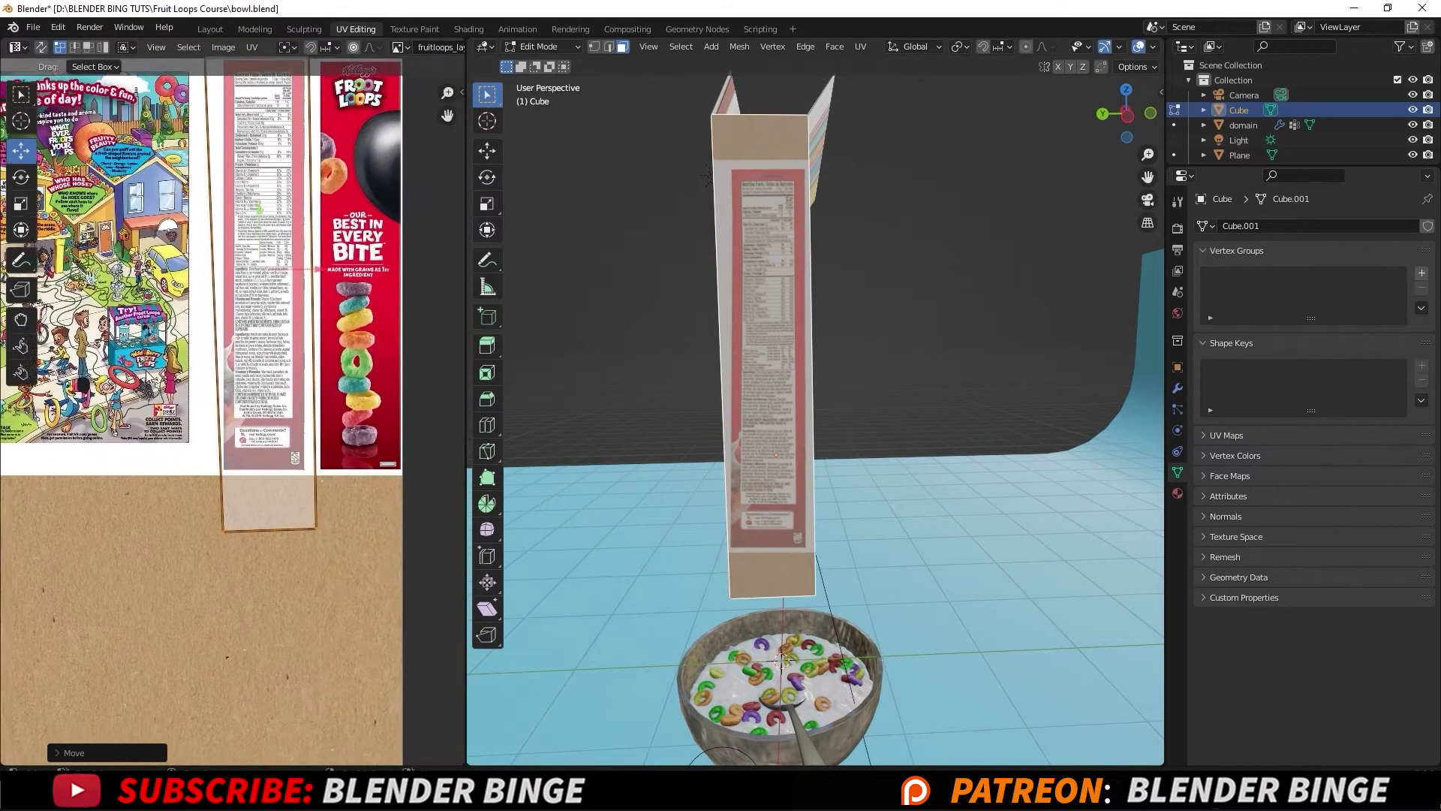
middle_click_drag(358, 517, 358, 514)
left_click_drag(144, 557, 144, 557)
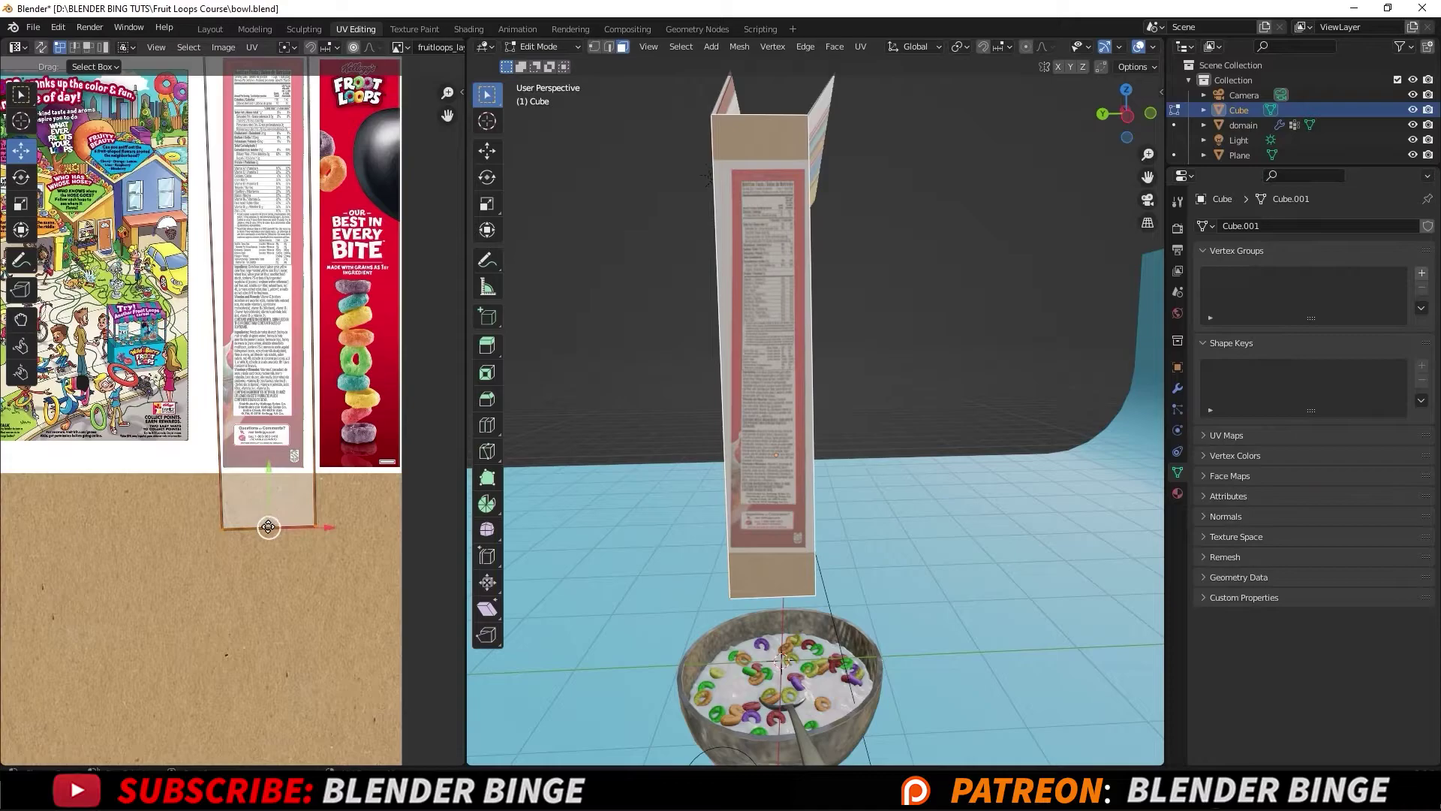
left_click_drag(267, 525, 251, 445)
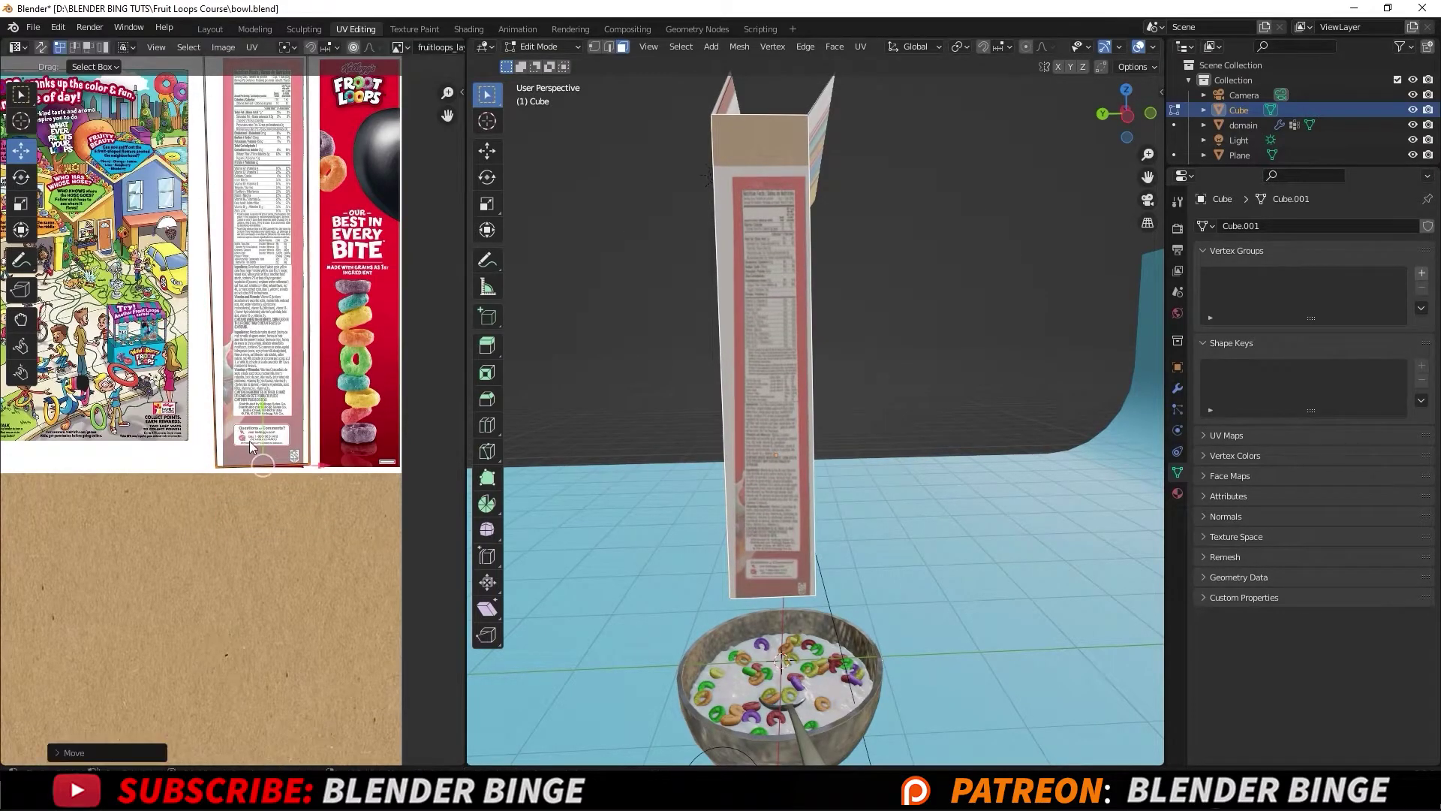
middle_click_drag(278, 207, 253, 424)
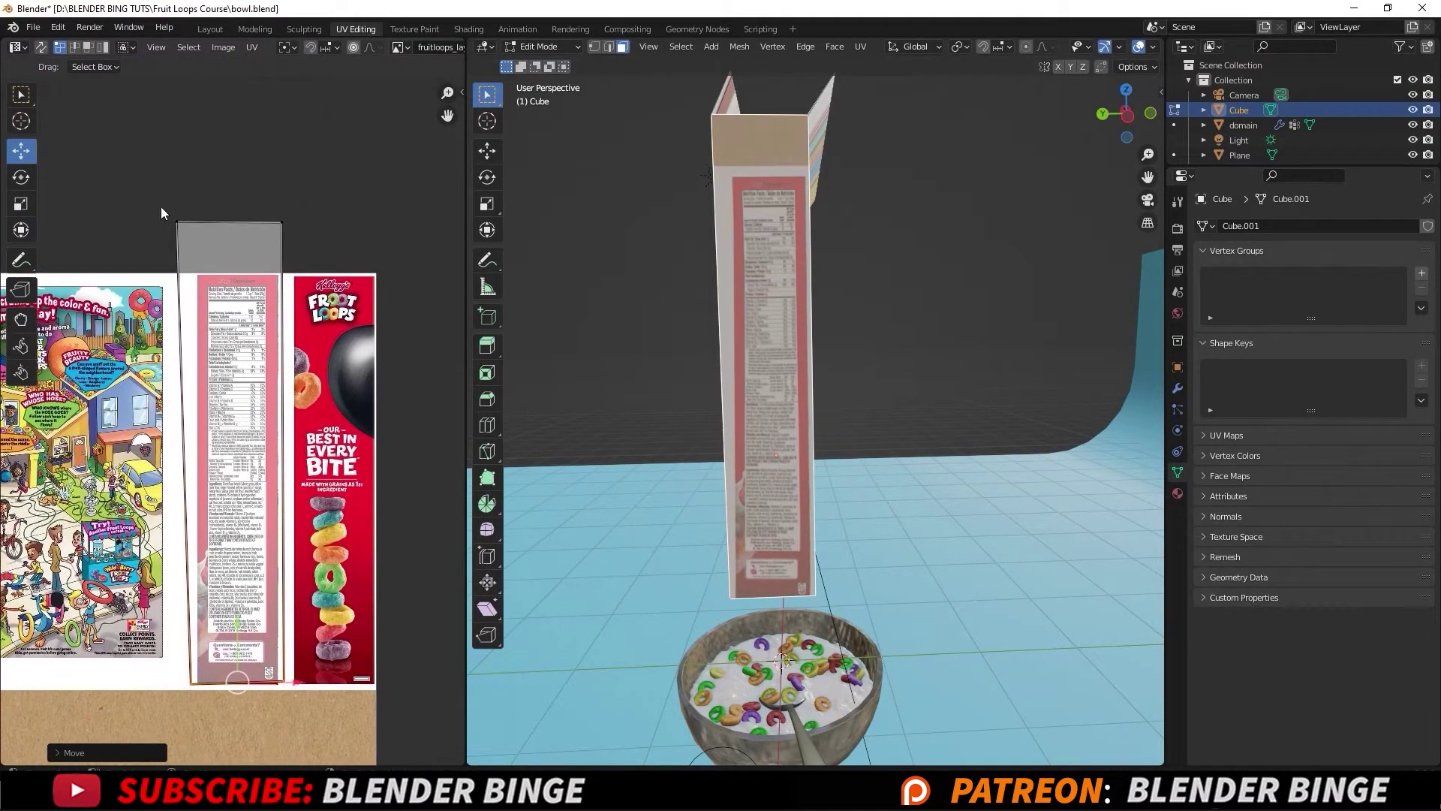
left_click_drag(160, 206, 303, 262)
left_click_drag(229, 217, 248, 273)
left_click(246, 271)
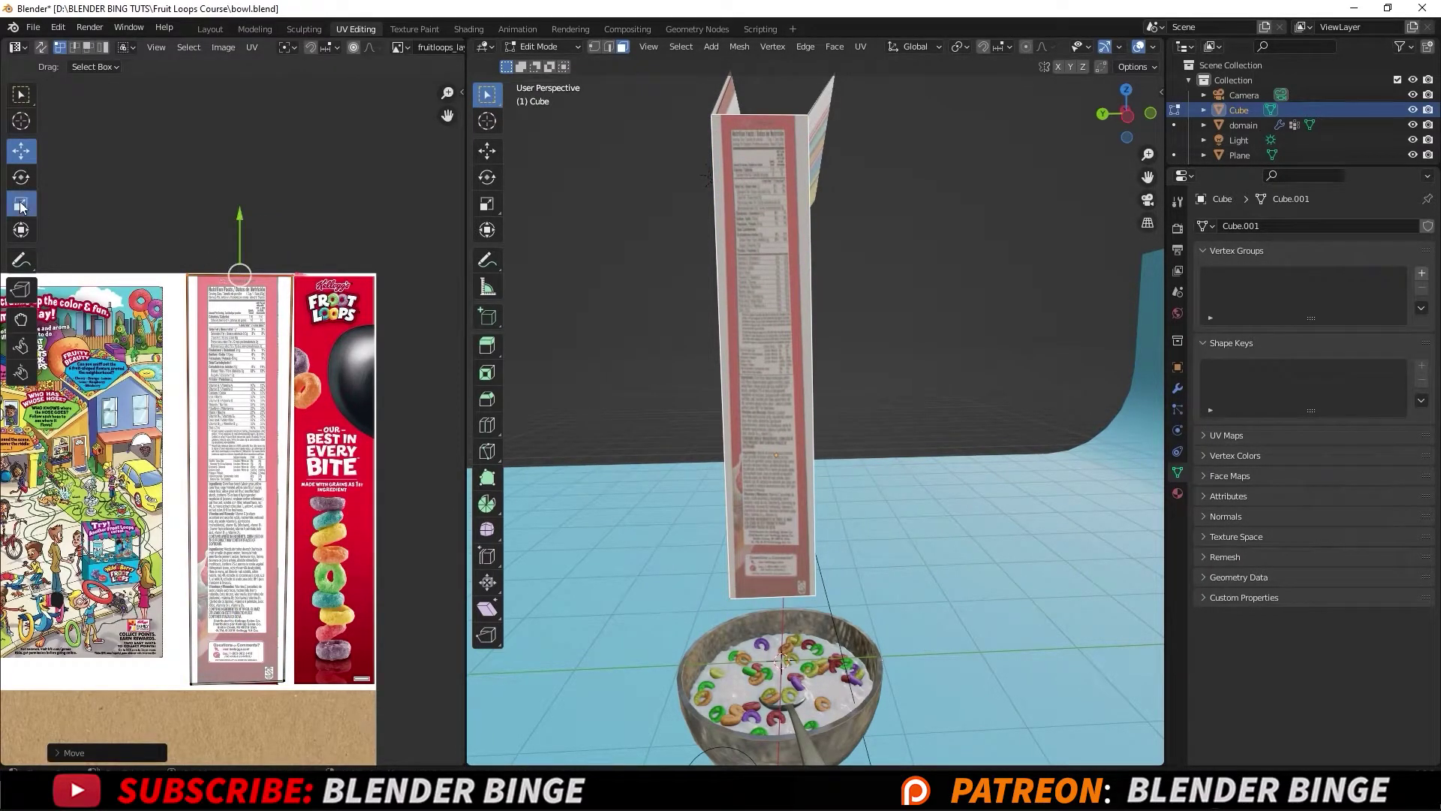
Scale the island narrower so it matches the nutrition panel's width
left_click(21, 203)
left_click_drag(295, 275, 278, 275)
left_click_drag(203, 713, 178, 717)
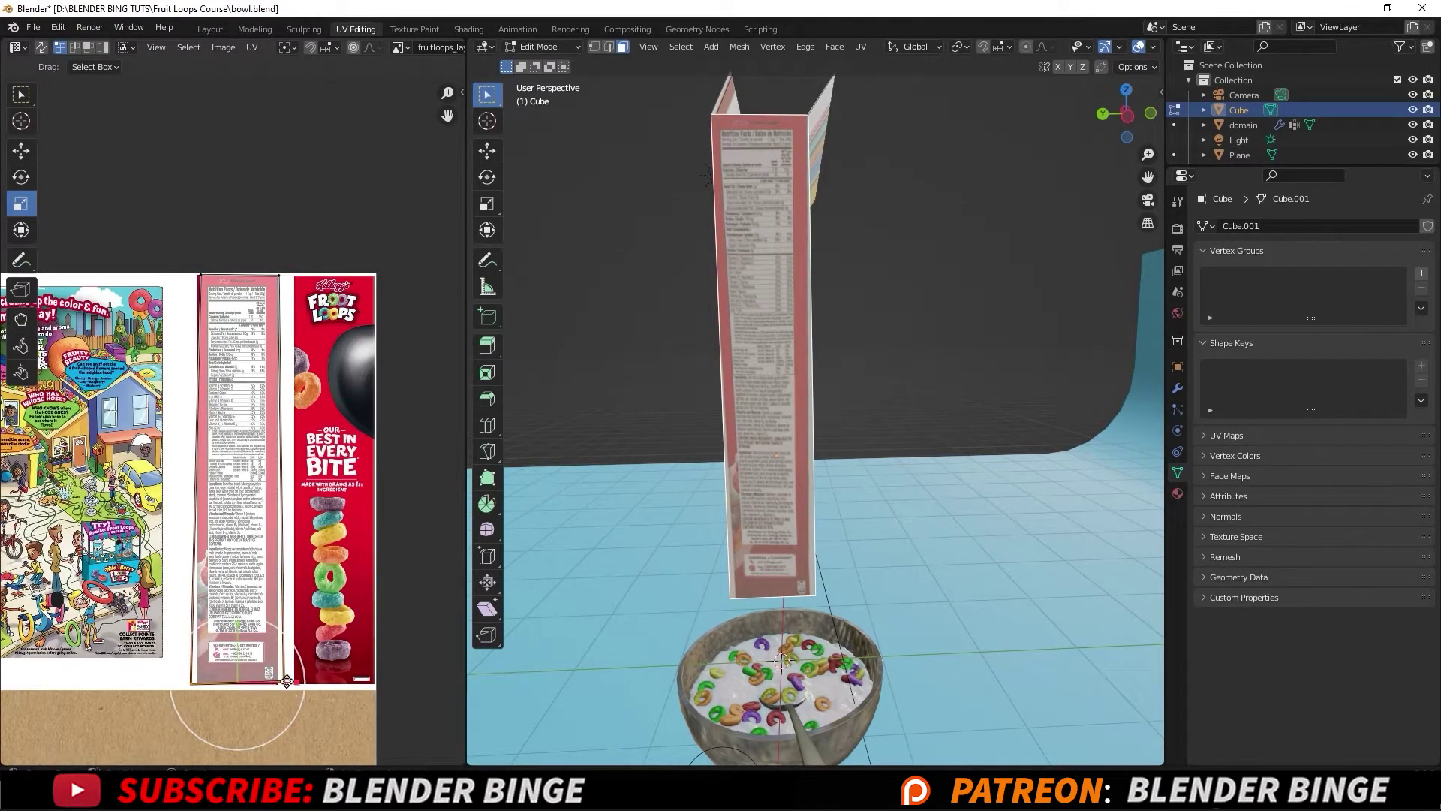
left_click_drag(295, 683, 283, 683)
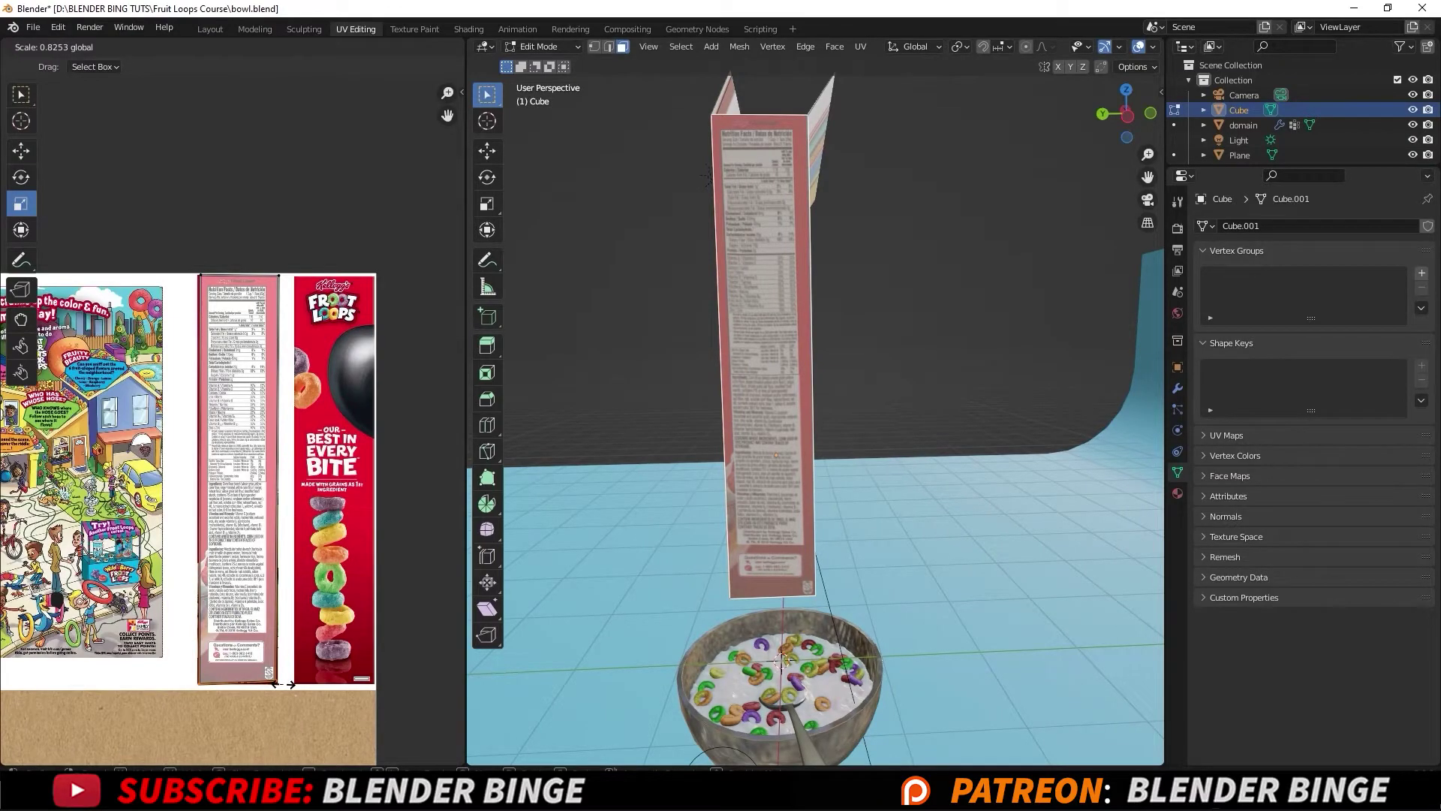
left_click(285, 683)
middle_click_drag(776, 298, 855, 343)
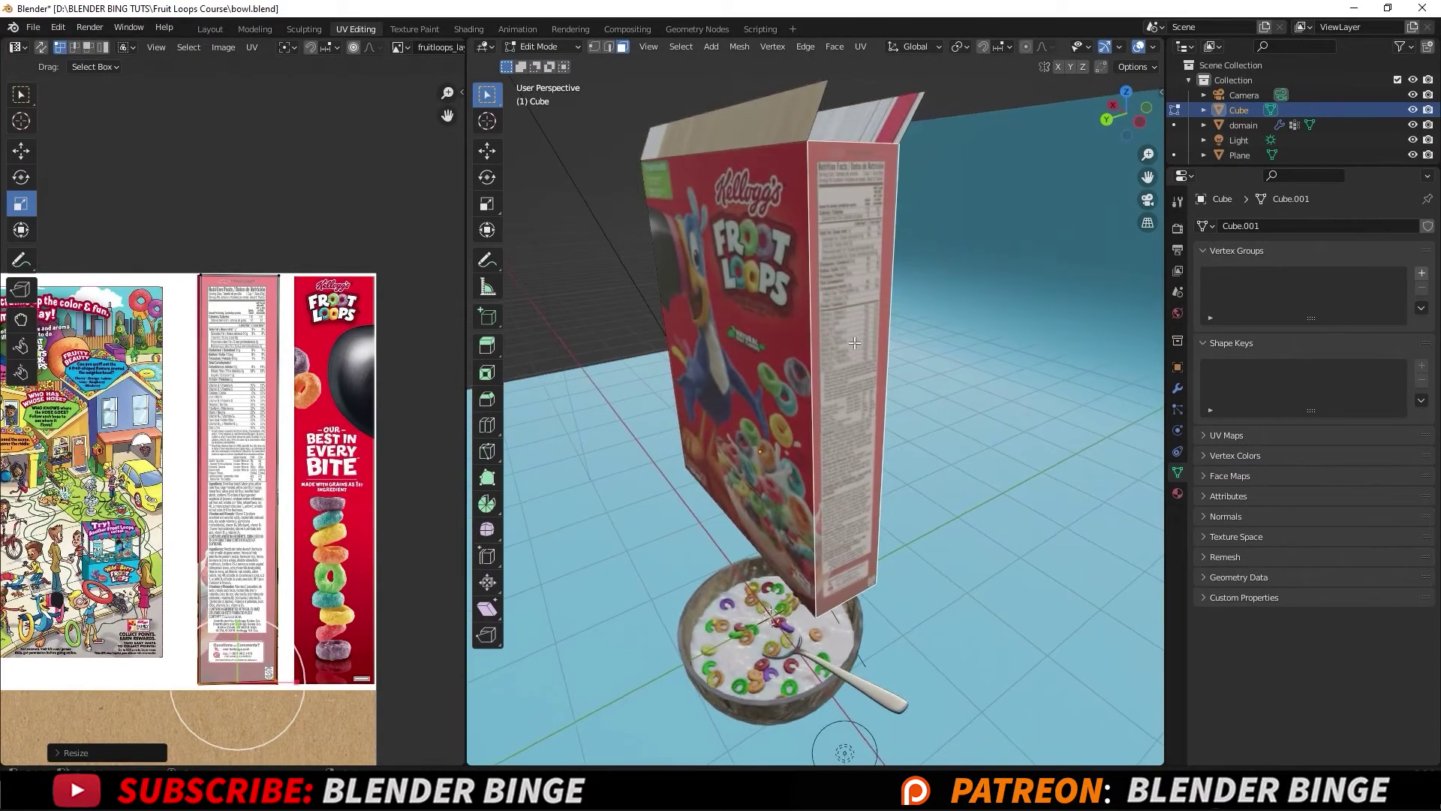
left_click(323, 193)
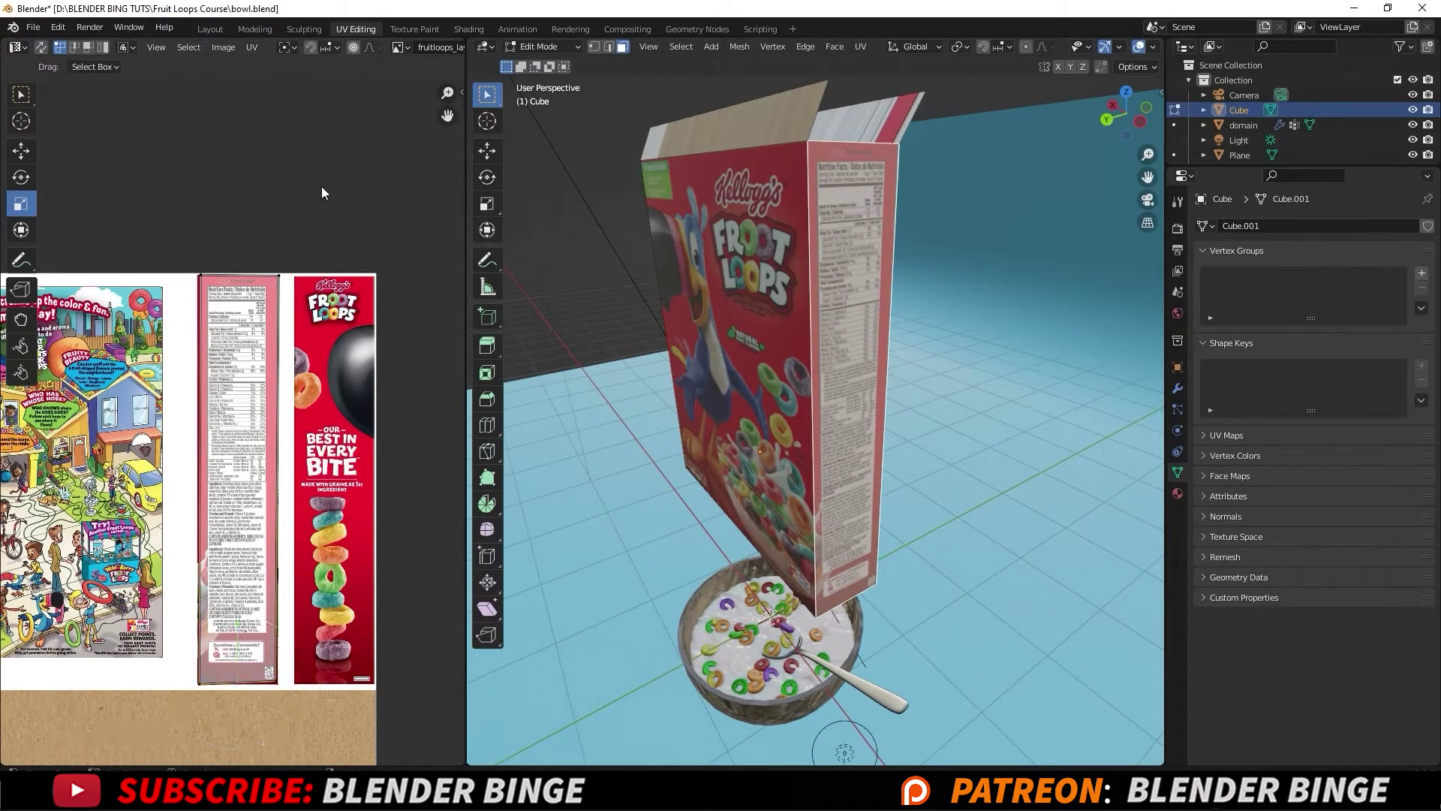
left_click(622, 180)
Project the back face from view and move its whole island onto the back-panel artwork
middle_click_drag(693, 229, 1044, 325)
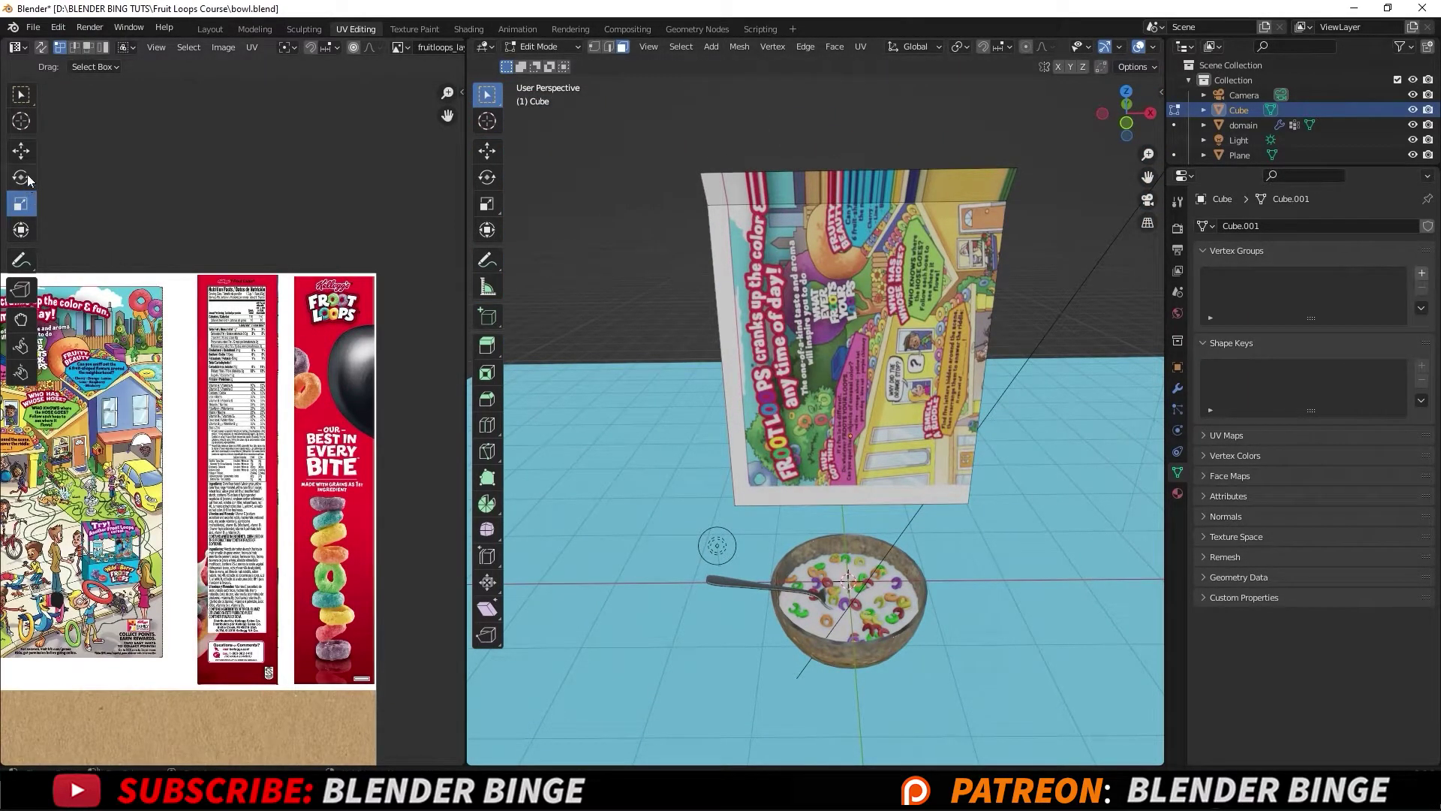
mouse_move(844, 300)
middle_mouse_down()
mouse_move(873, 346)
mouse_move(871, 310)
mouse_move(826, 315)
middle_mouse_up()
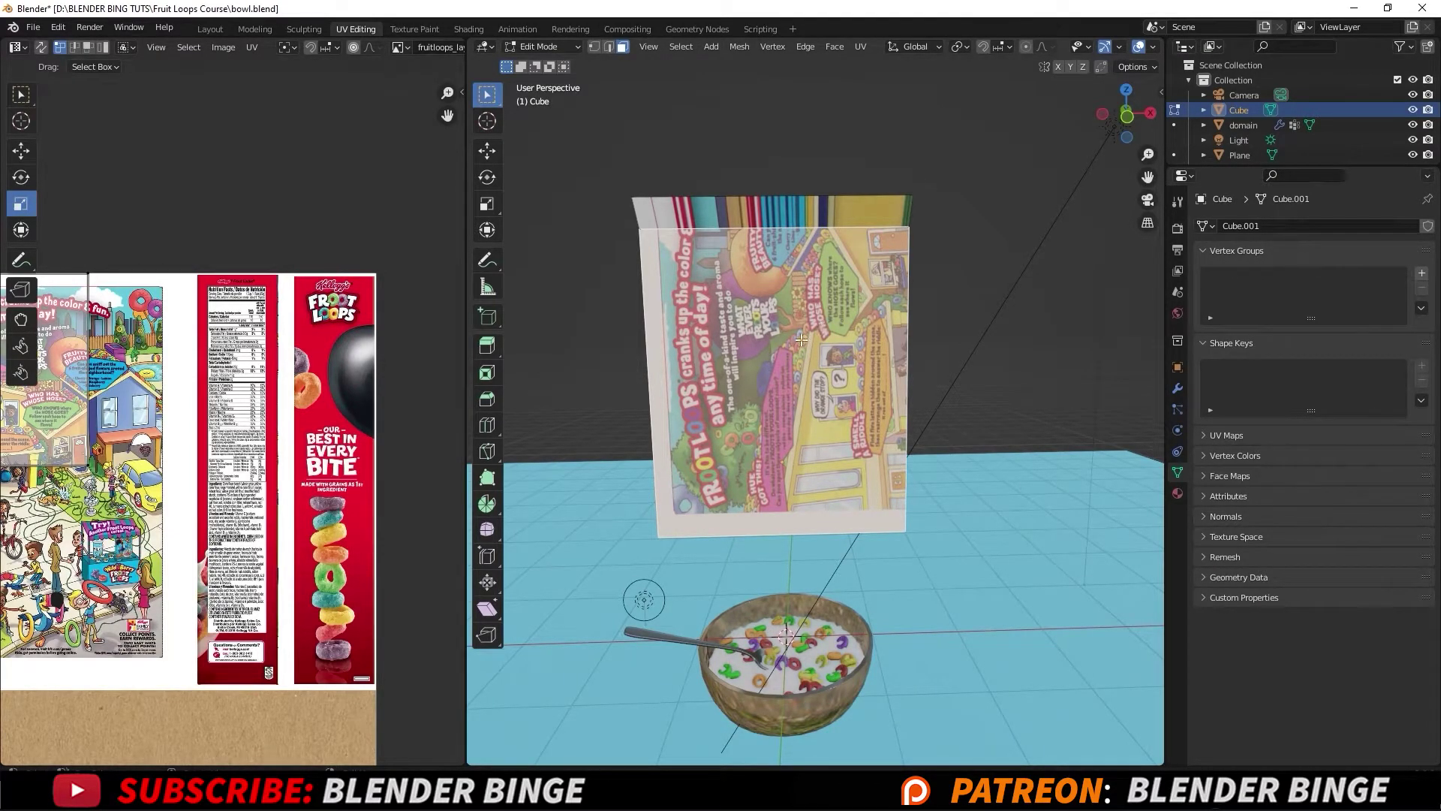
key("u")
left_click(763, 350)
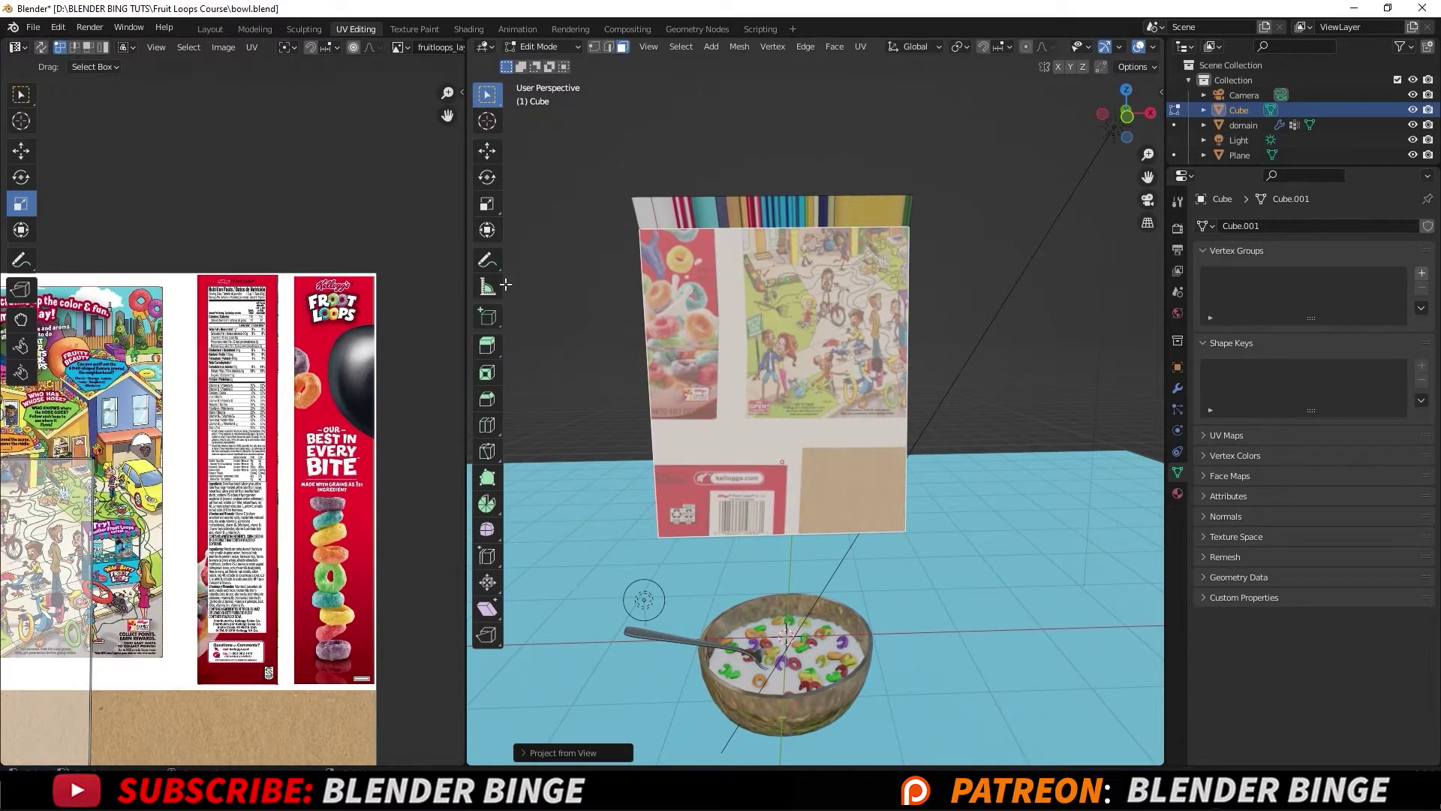
scroll(231, 387, "down", 4)
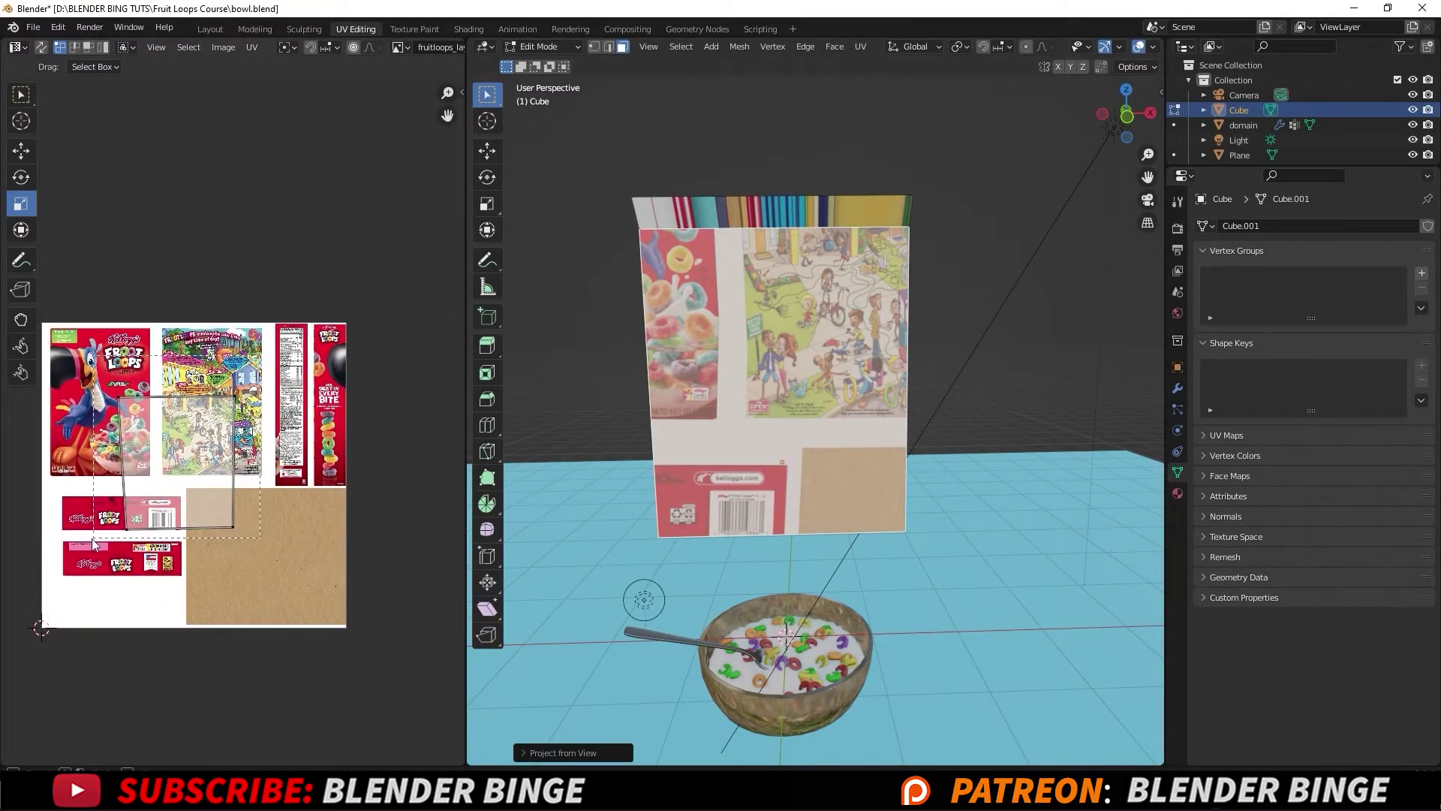
key("a")
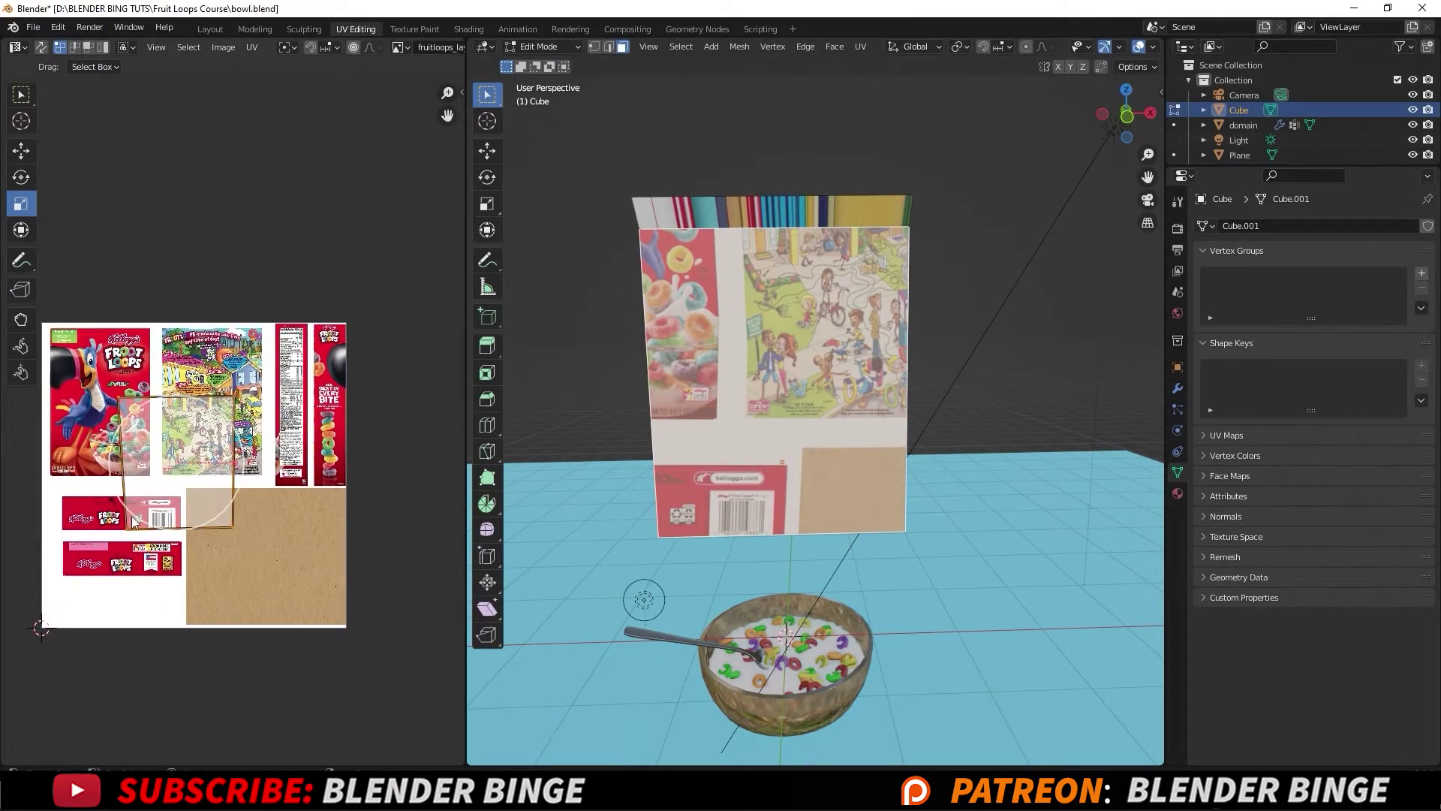
left_click(21, 150)
left_click_drag(176, 456, 210, 399)
scroll(236, 319, "up", 3)
middle_click_drag(288, 210, 322, 229)
Drag each of the island's four corners onto the town-scene artwork's corners
left_click_drag(368, 237, 201, 301)
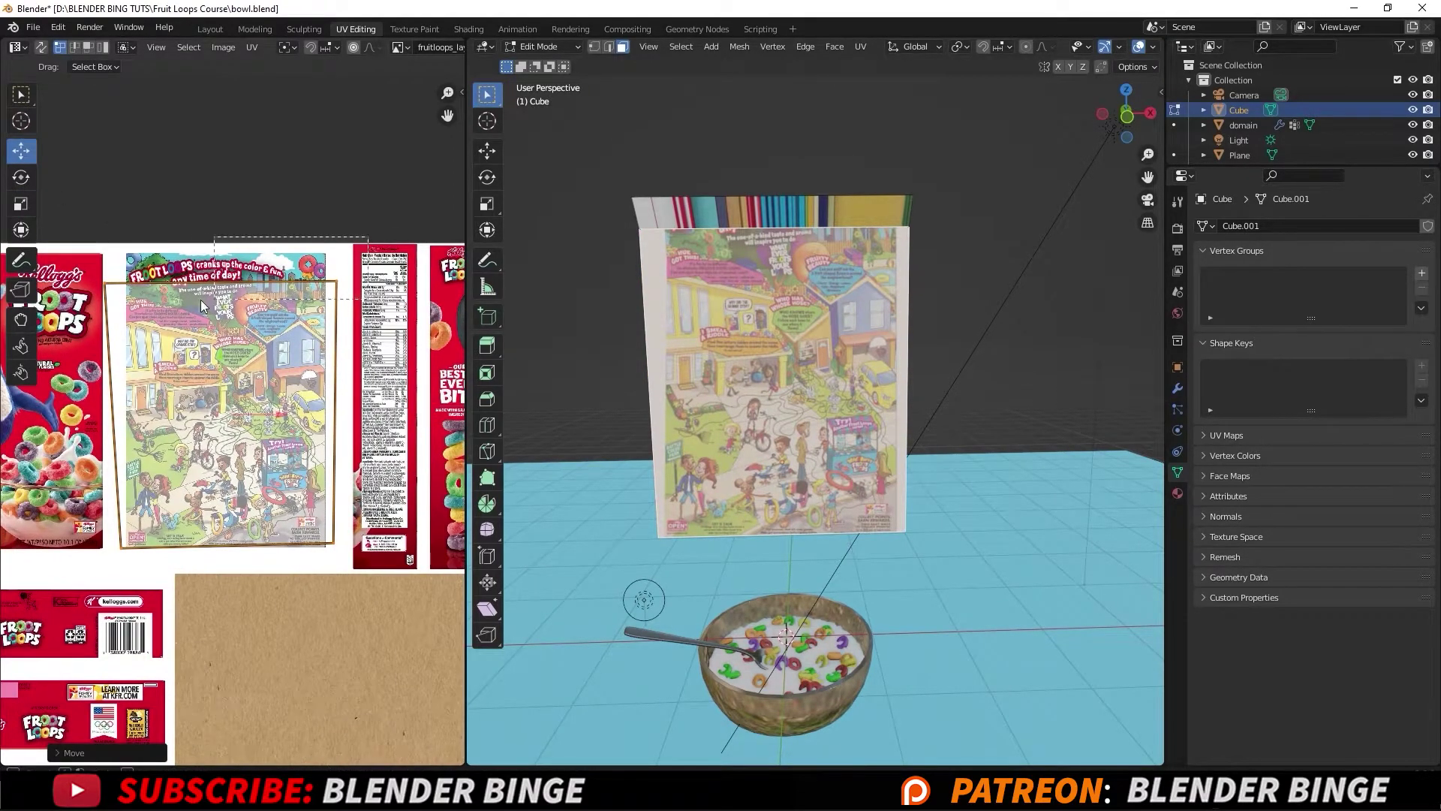
left_click(95, 290)
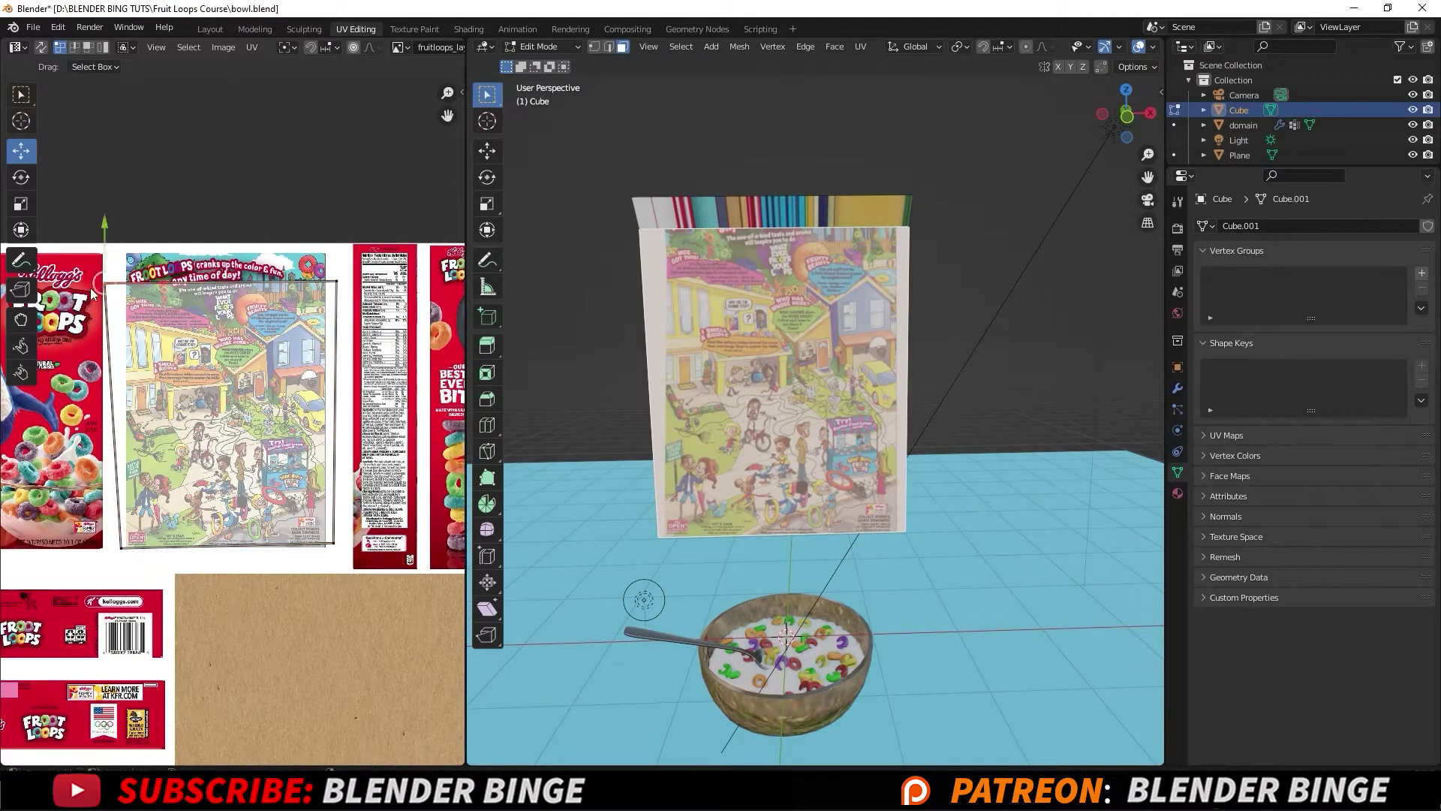
left_click_drag(92, 293, 113, 263)
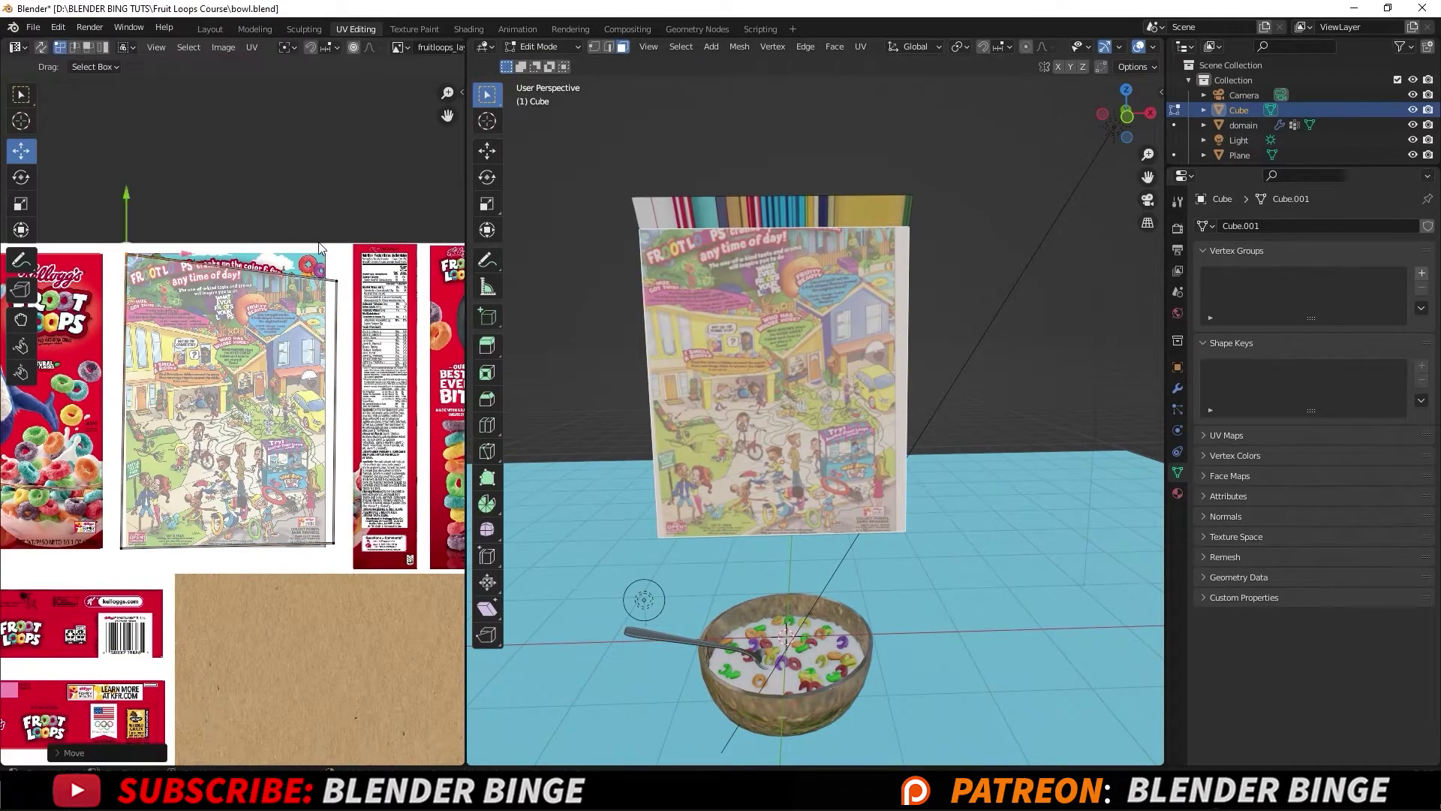
left_click(341, 285)
left_click_drag(335, 276, 325, 248)
left_click_drag(315, 566, 348, 546)
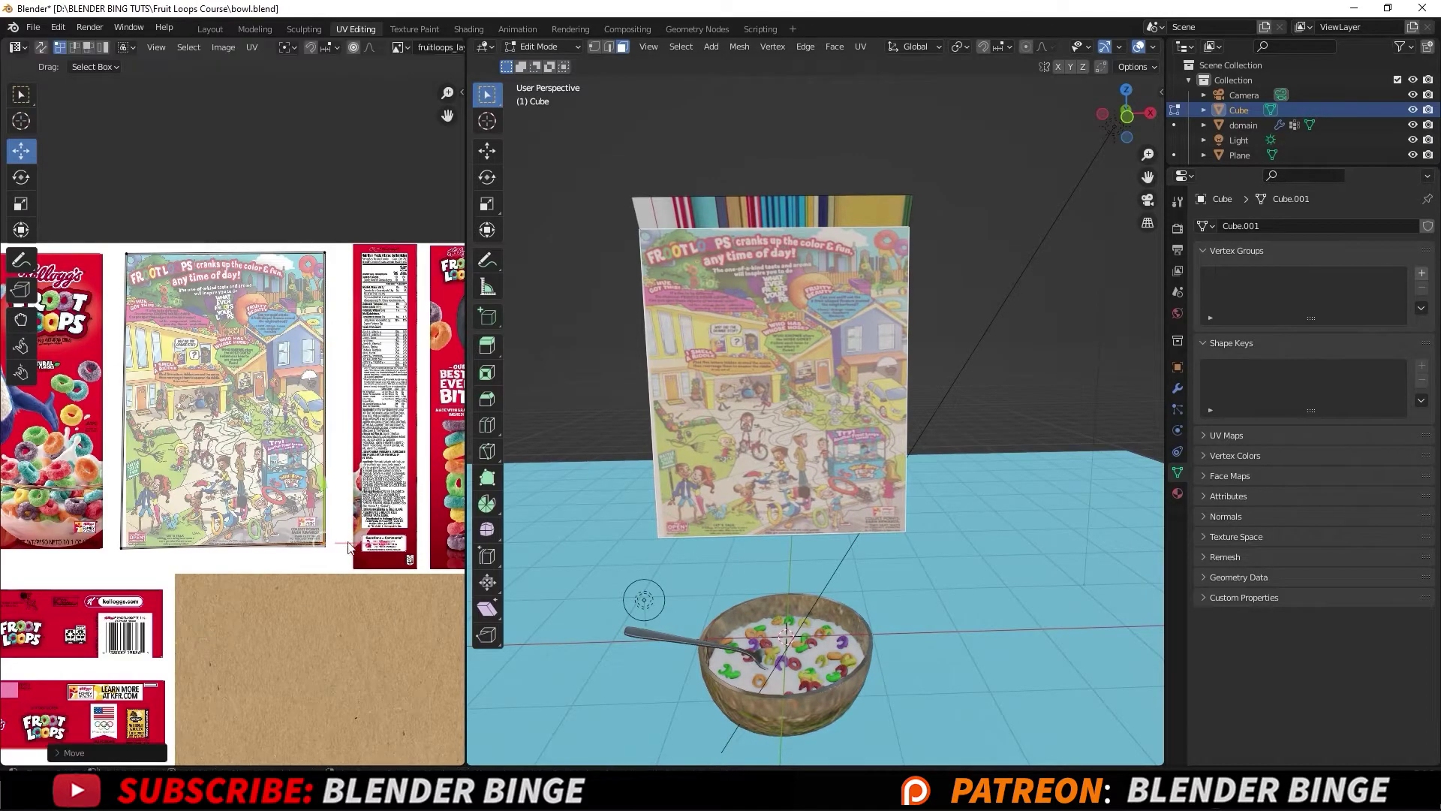
left_click(120, 545)
left_click_drag(120, 546, 124, 544)
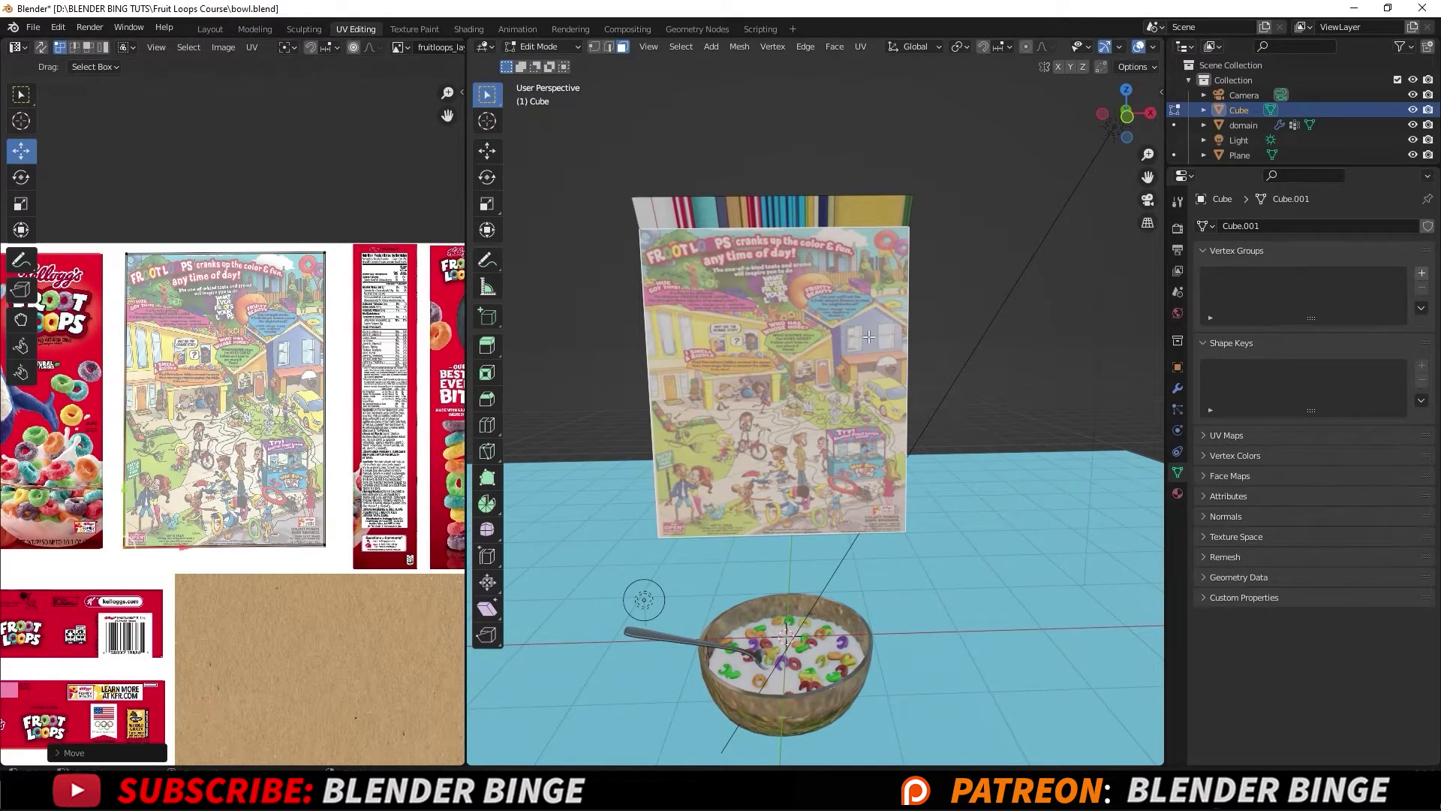
middle_click_drag(879, 336, 872, 444)
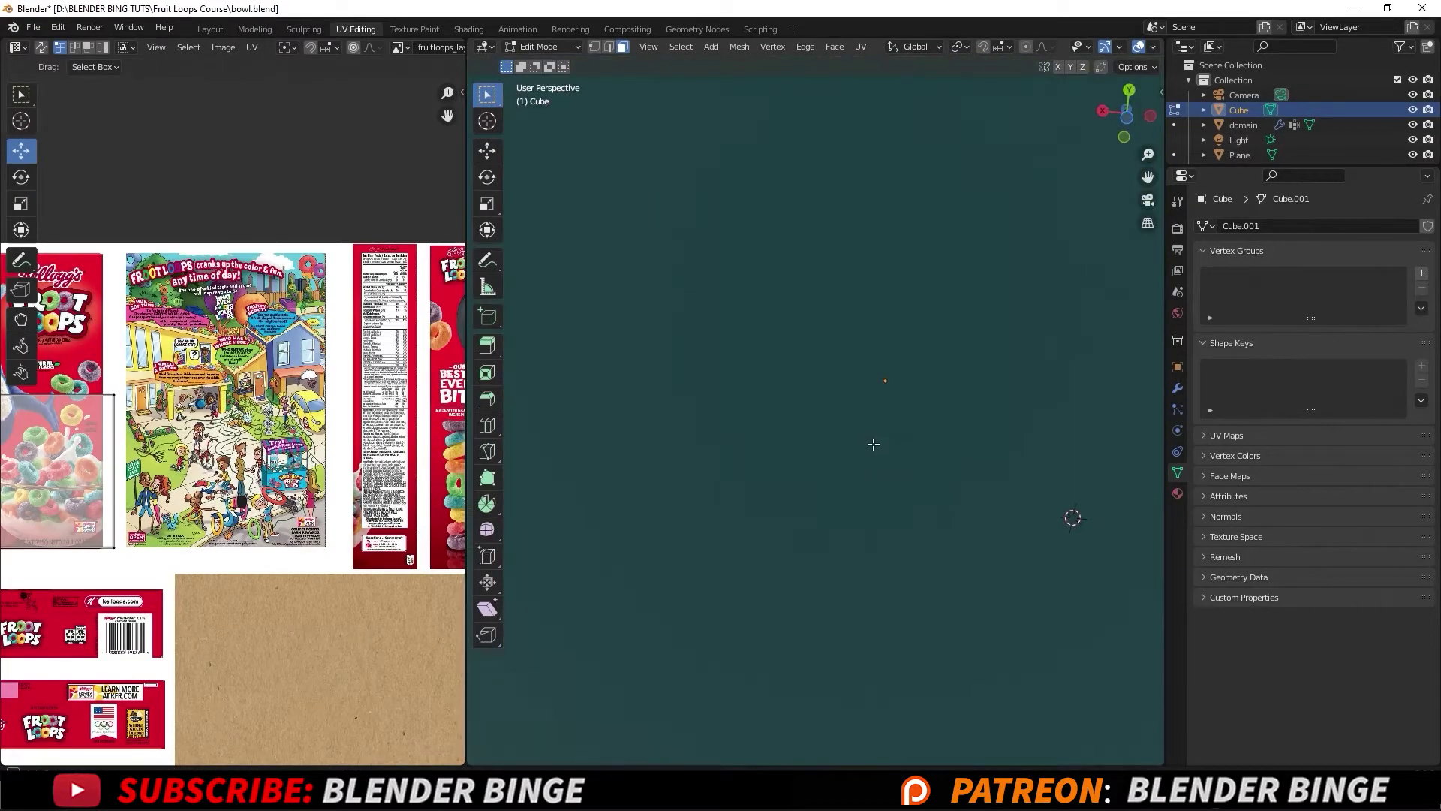
Project the box's bottom face UVs from the straight-below view (Ctrl+Numpad 7)
scroll(872, 443, "down", 3)
scroll(779, 420, "up", 3)
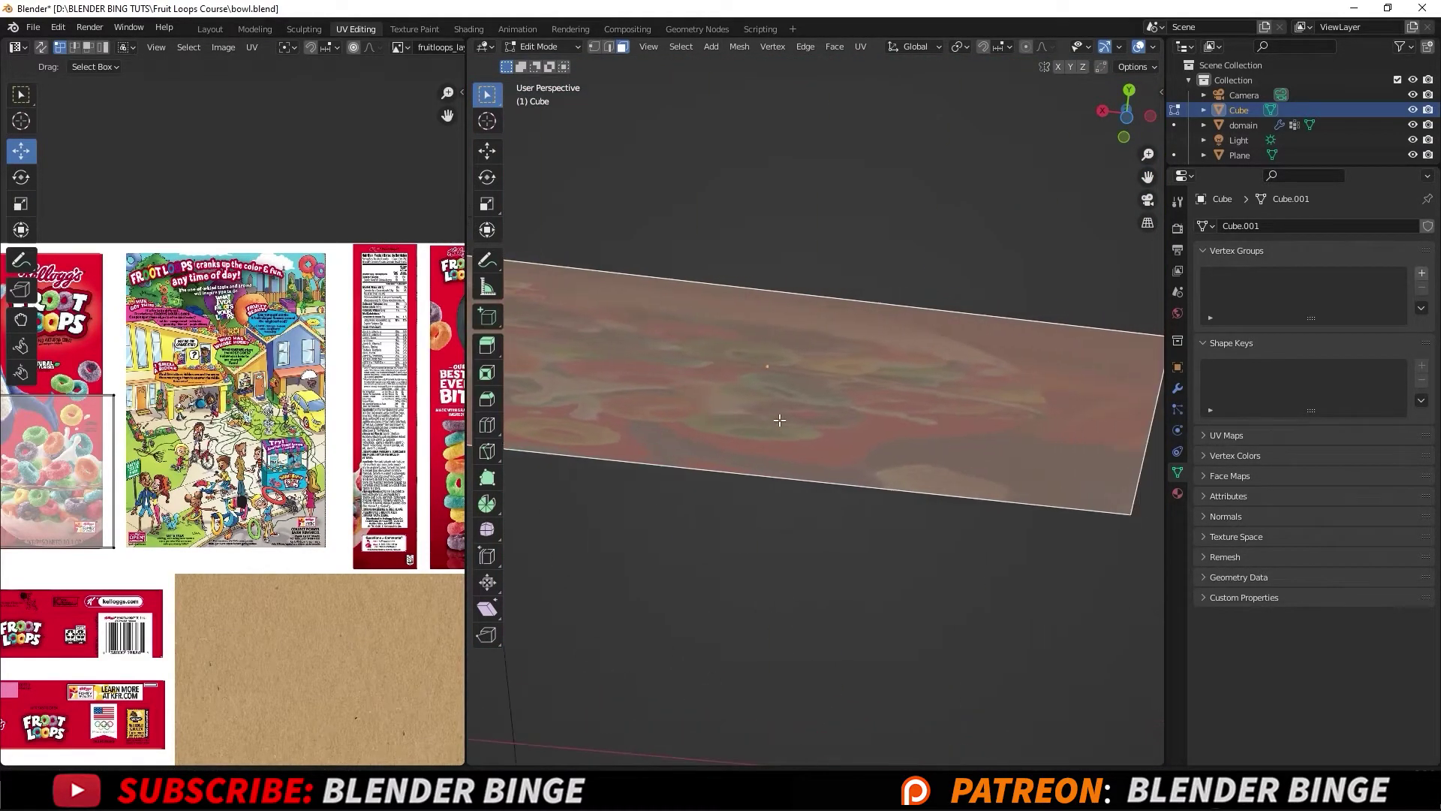
scroll(779, 420, "down", 3)
middle_click_drag(809, 381, 802, 536)
scroll(801, 536, "down", 5)
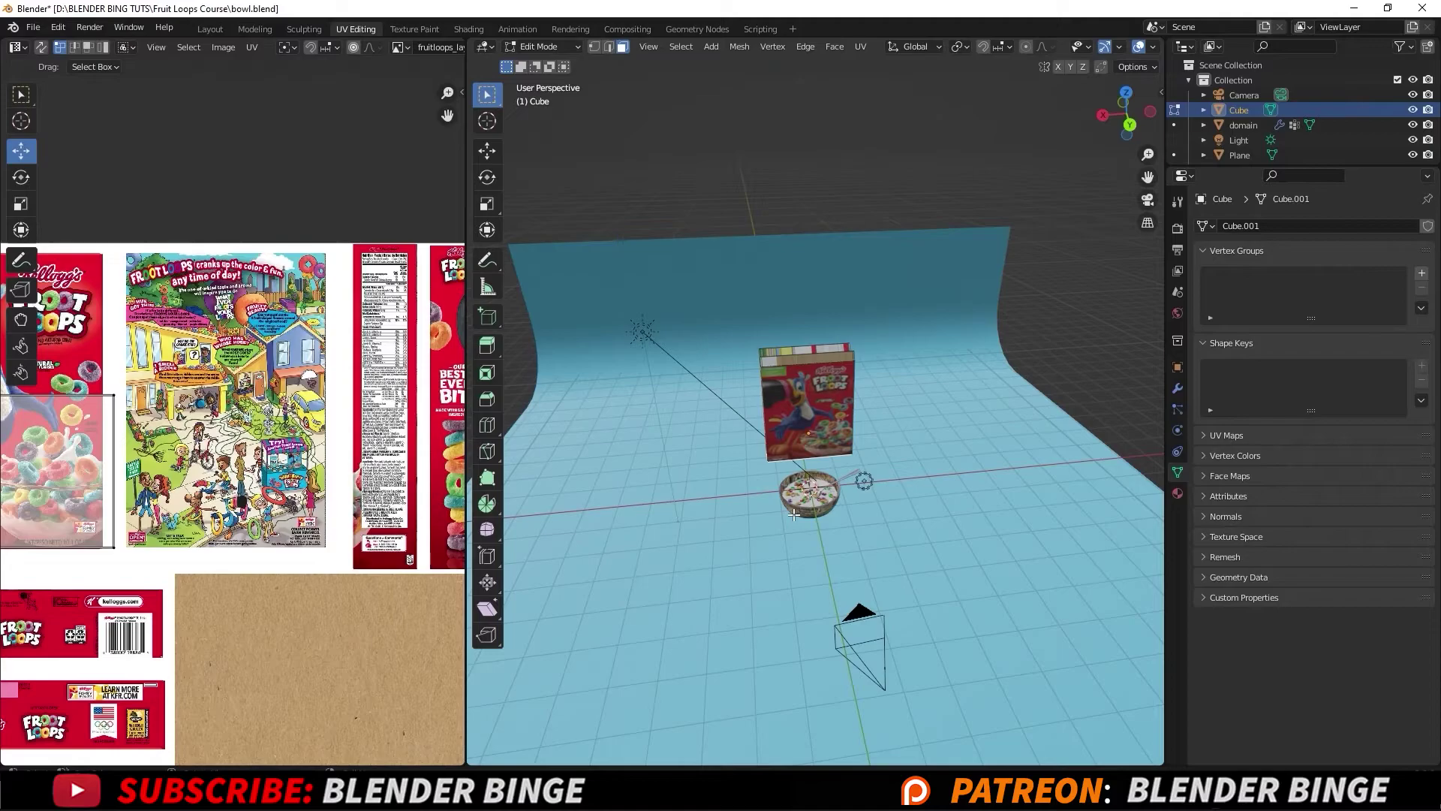
key("ctrl+KP_7")
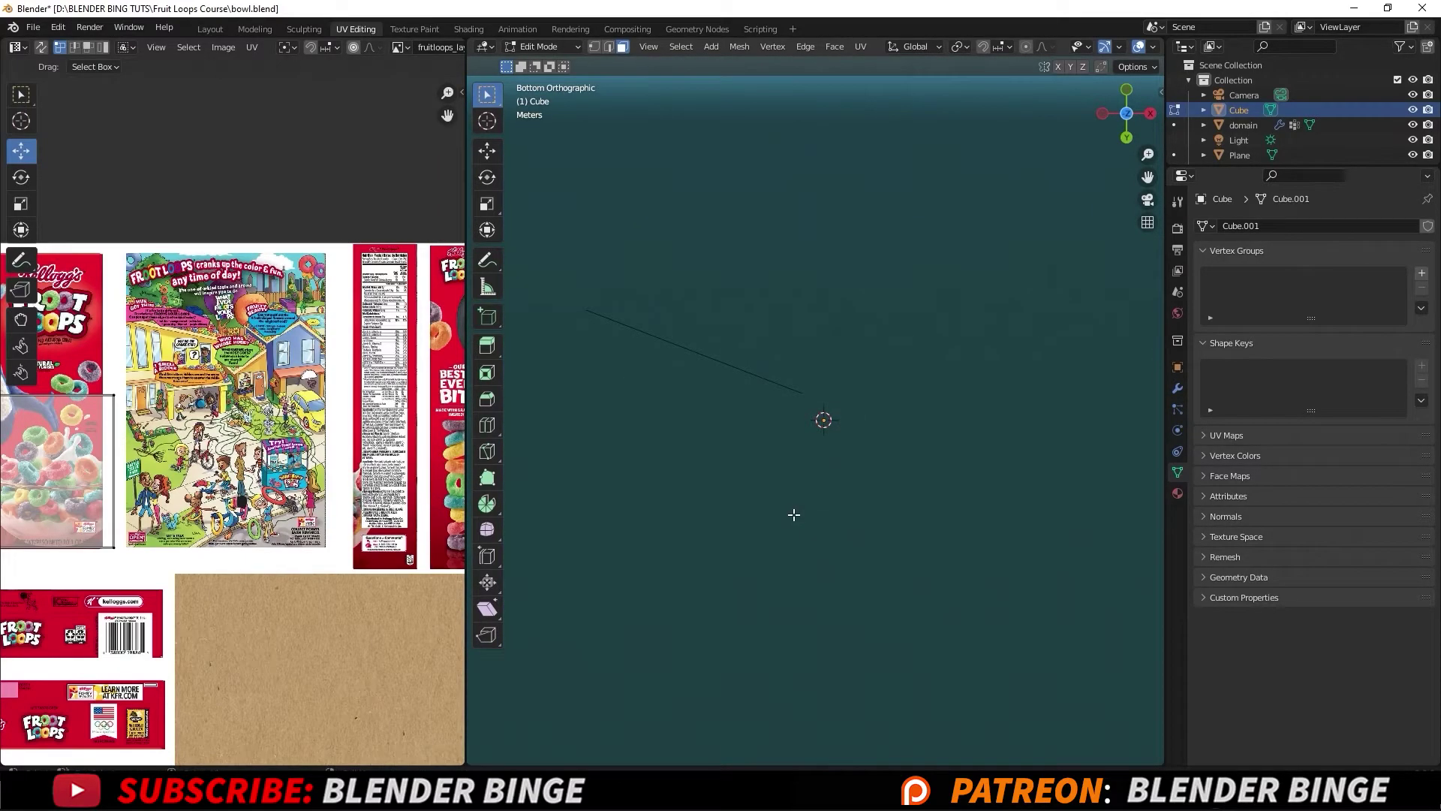
key("u")
left_click(794, 515)
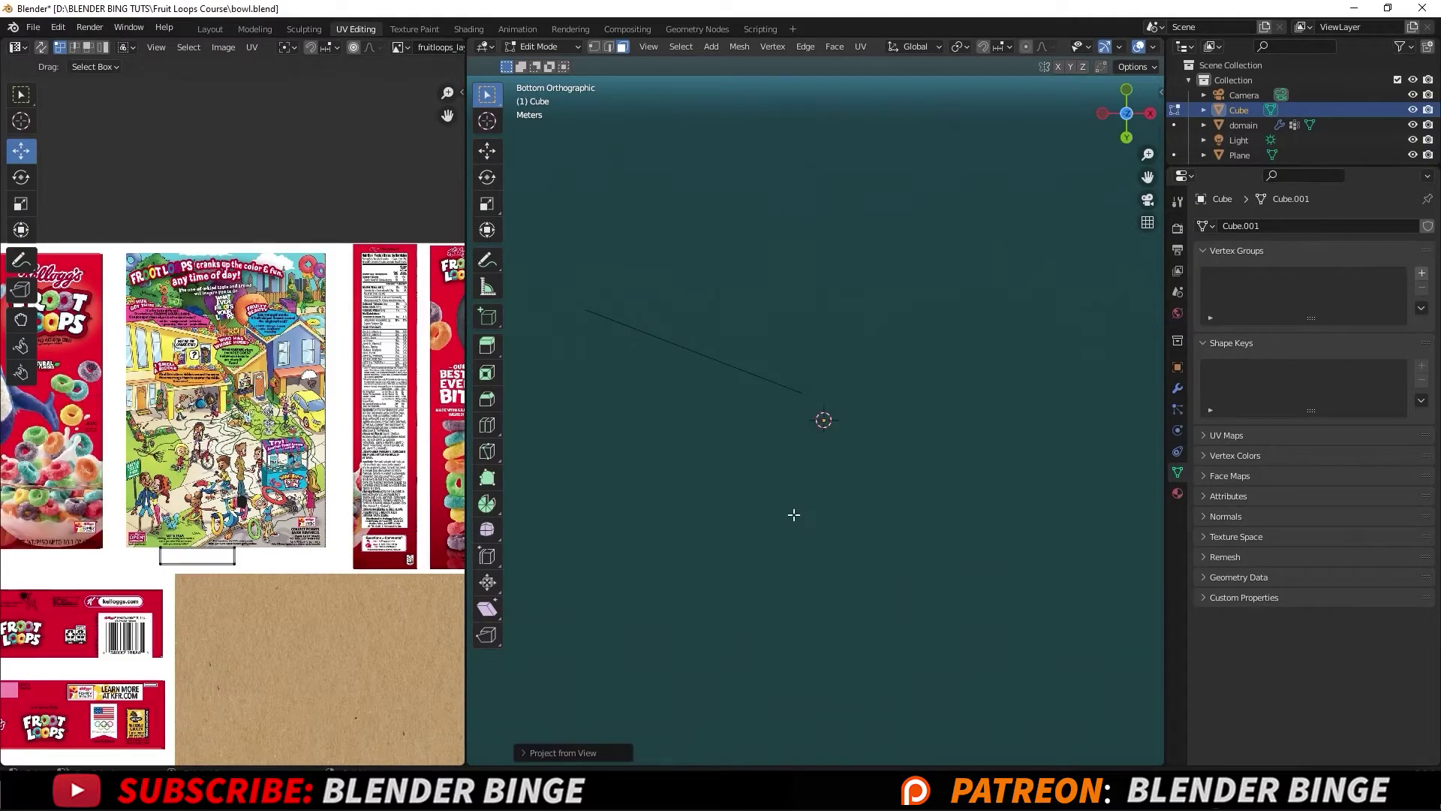
Move the bottom-face island onto the barcode Froot Loops strip and start enlarging it
middle_click_drag(794, 515, 761, 448)
scroll(815, 510, "up", 6)
scroll(237, 579, "down", 2)
scroll(220, 518, "up", 1)
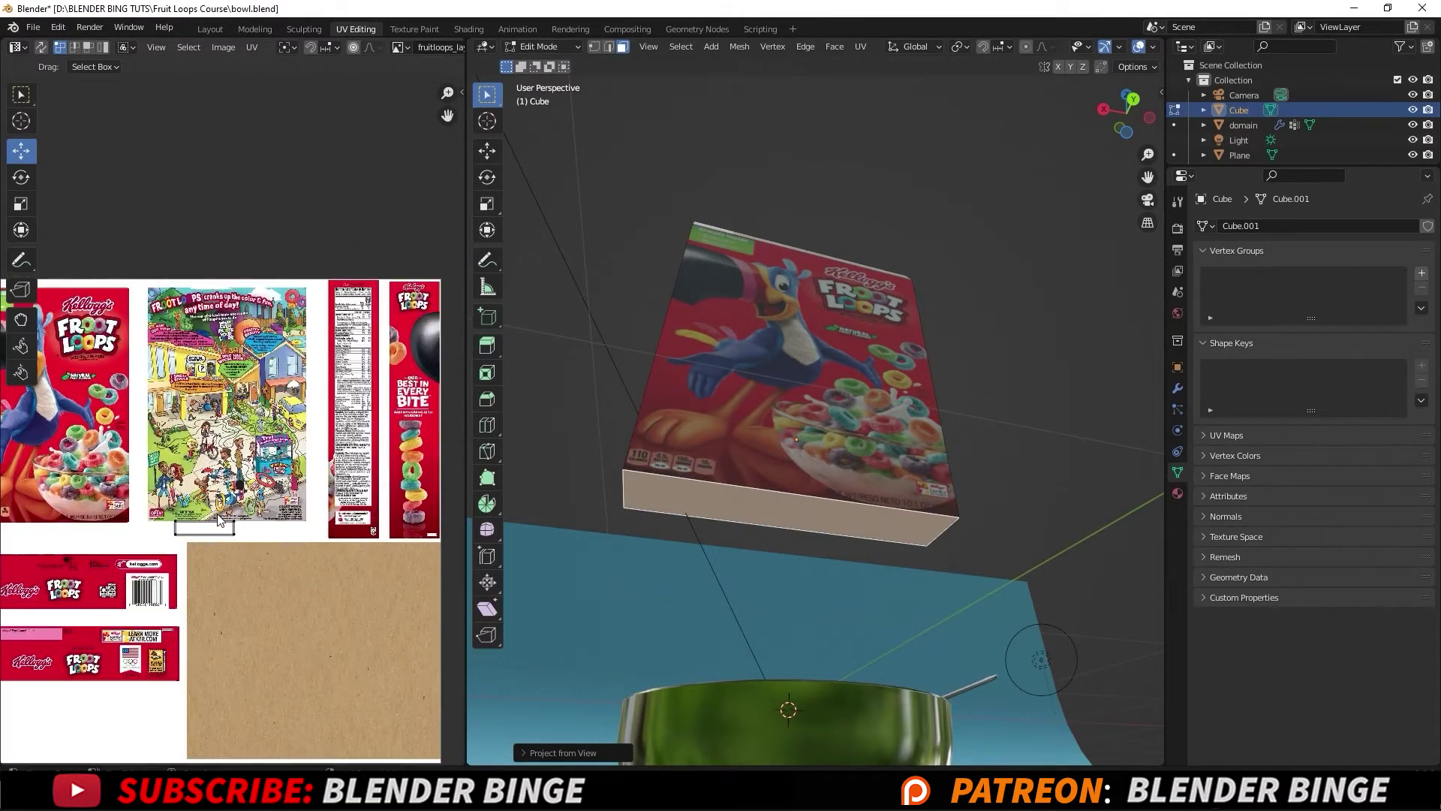
left_click_drag(253, 492, 166, 548)
middle_click_drag(211, 521, 322, 412)
left_click_drag(322, 412, 194, 476)
key("s")
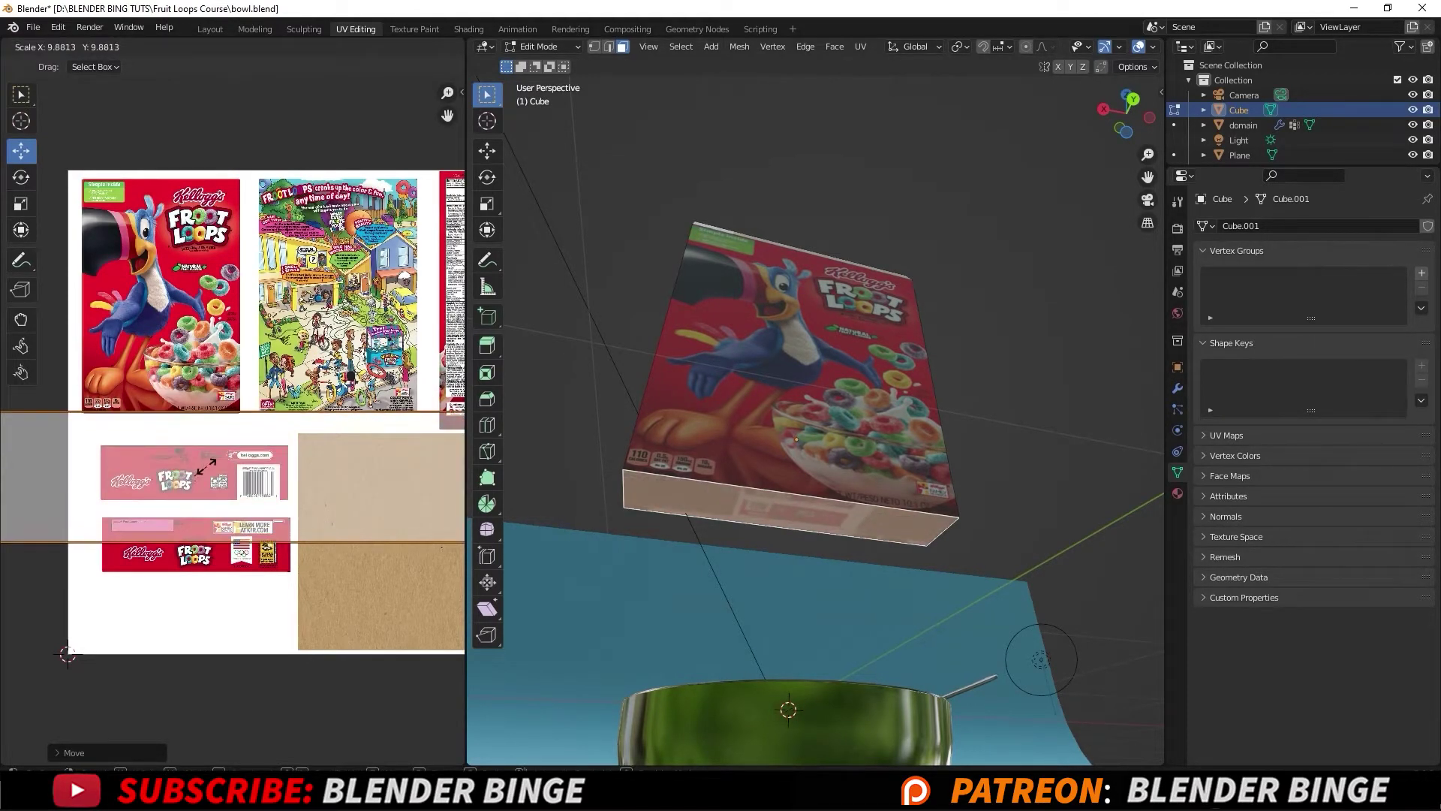
Fix the enlarged island size and nudge one edge and the top-left corner into the strip
left_click(154, 484)
left_click_drag(290, 421, 229, 475)
key("g")
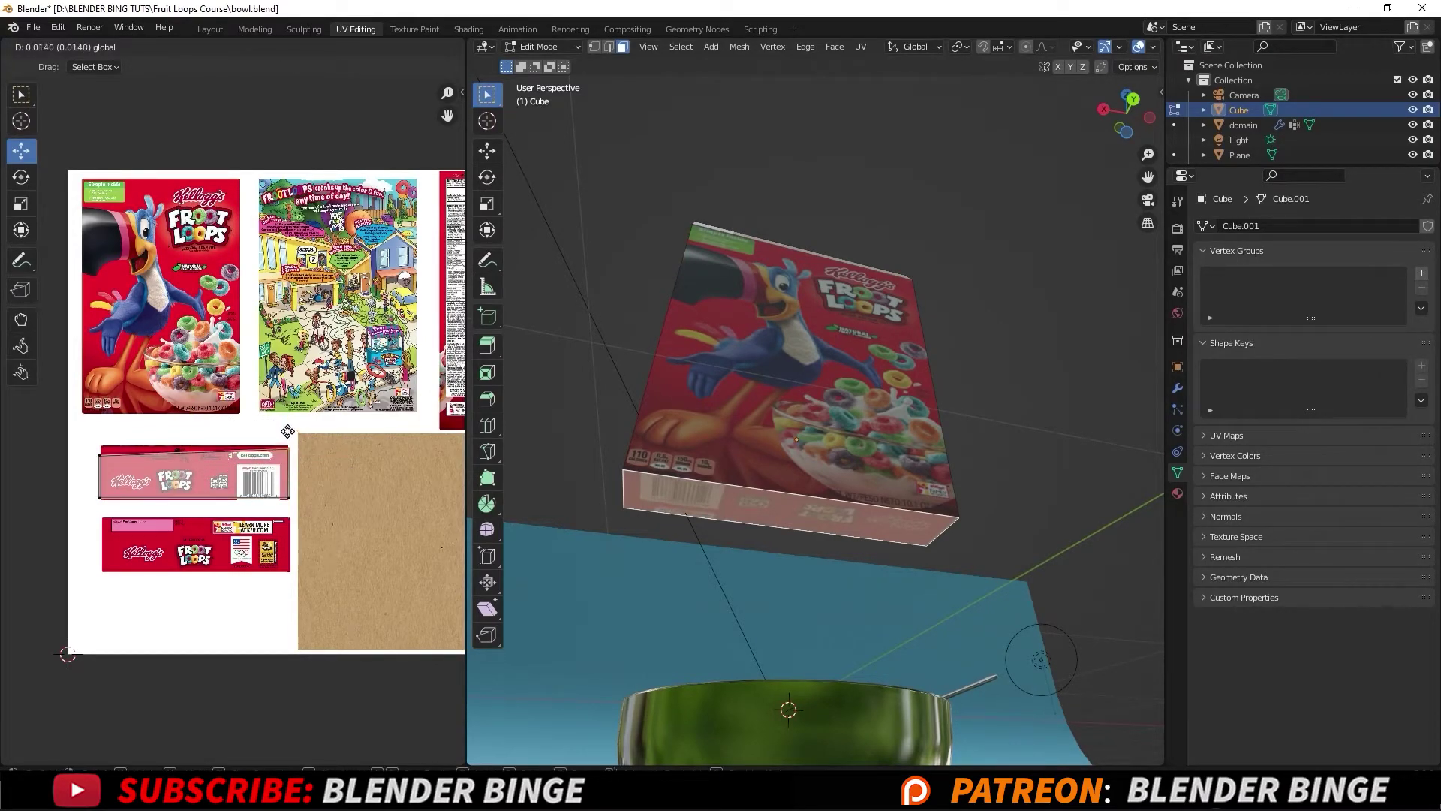
left_click(286, 442)
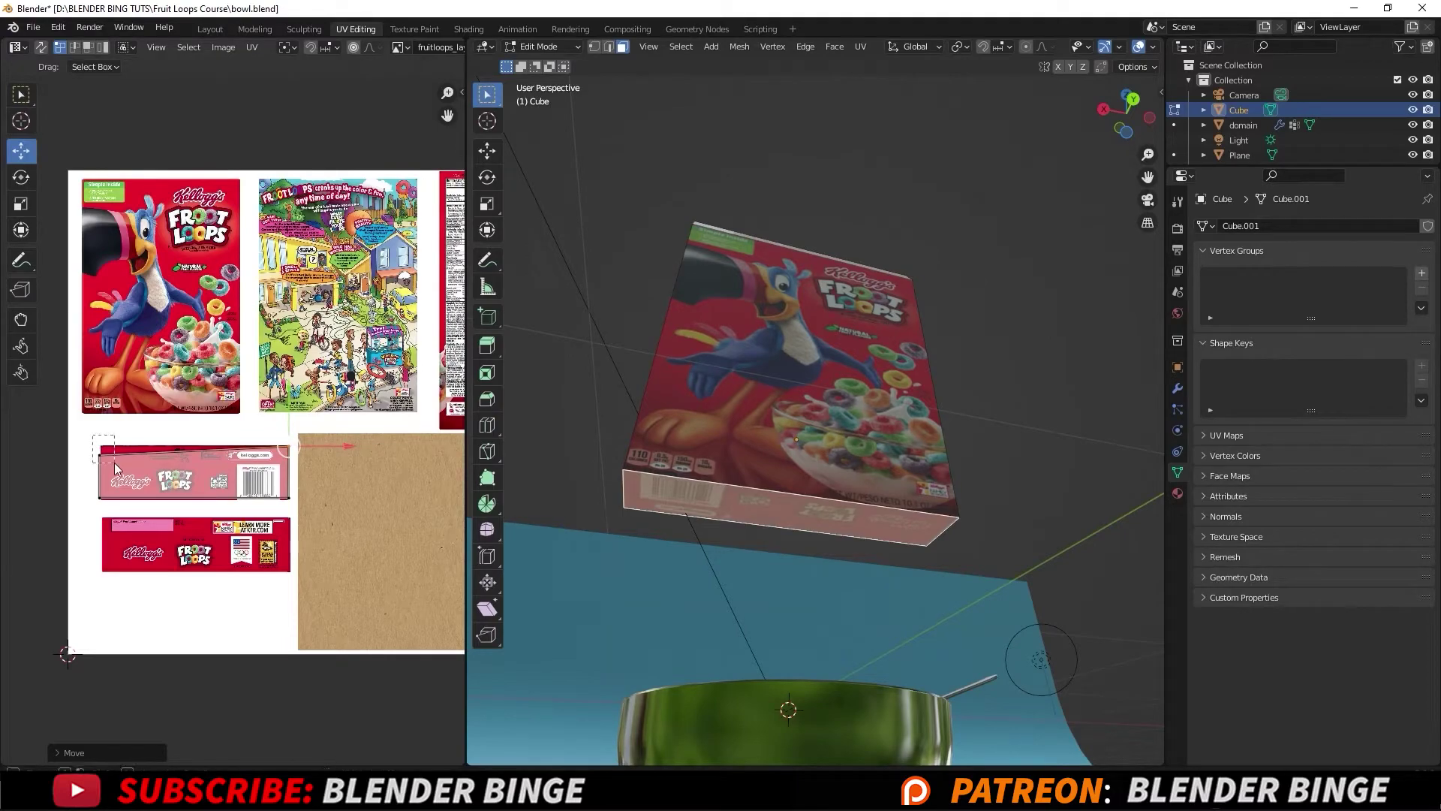
left_click_drag(114, 463, 94, 429)
key("g")
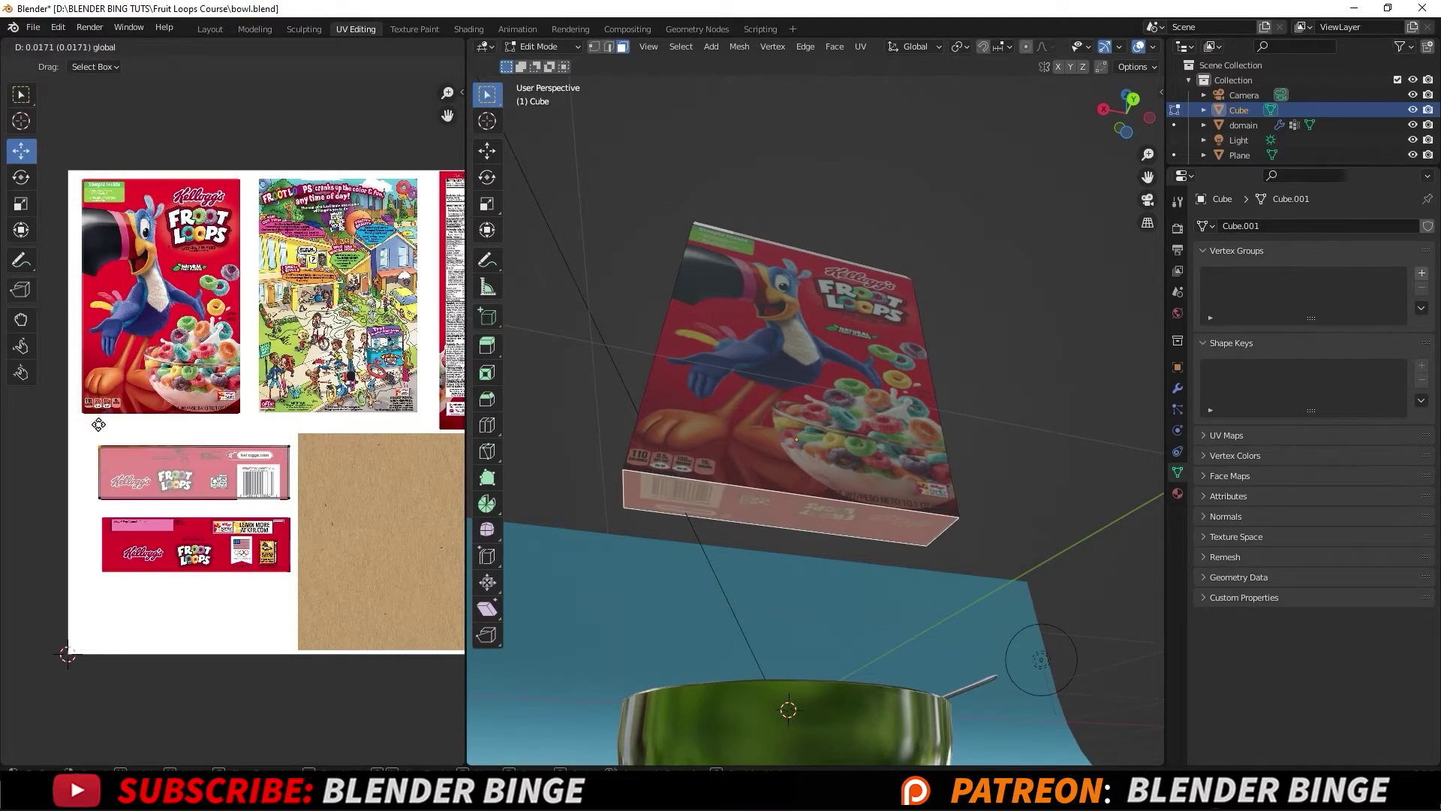
left_click(98, 425)
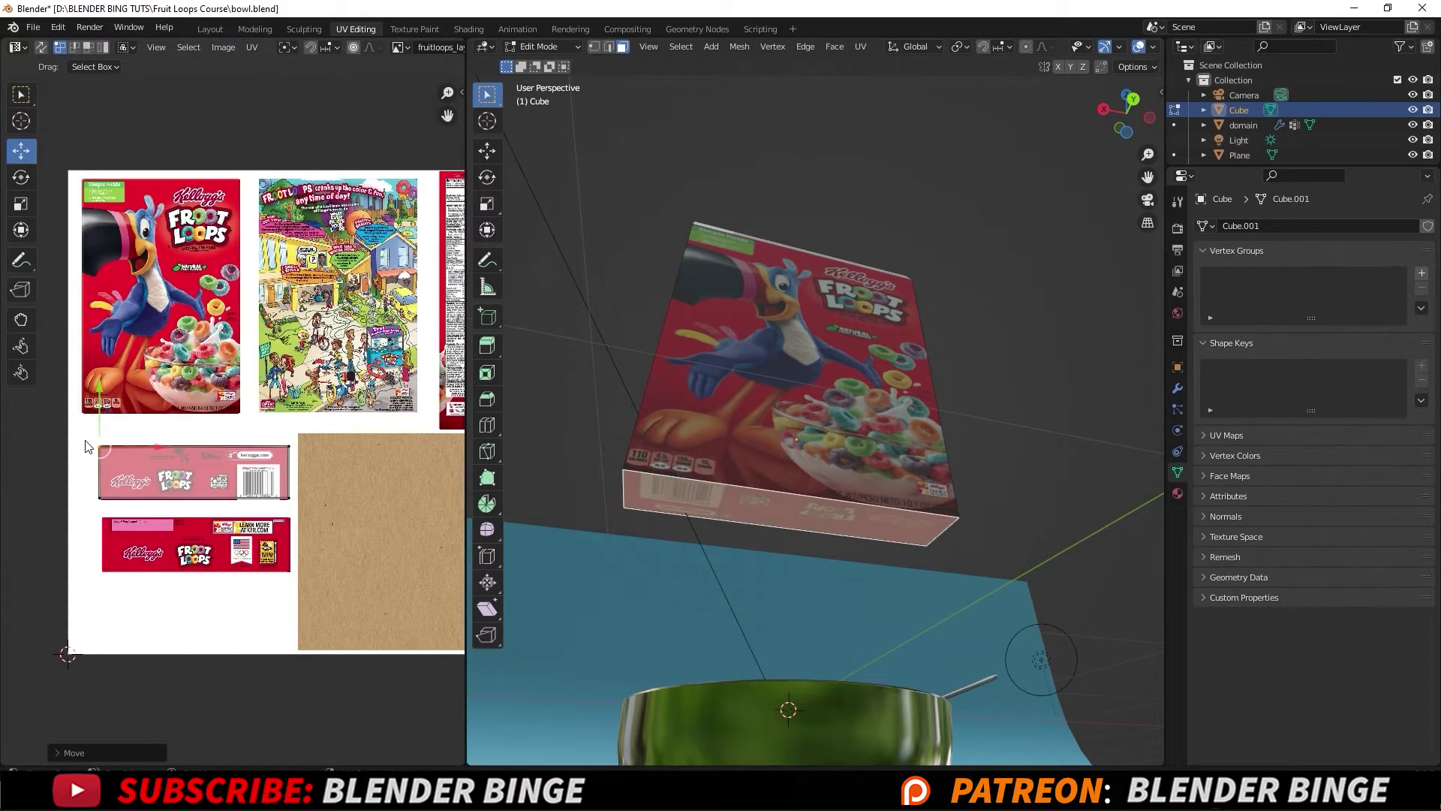
key("g")
left_click(132, 470)
Move the island's right edge to the strip's edge, then deselect the bottom face
left_click_drag(270, 496, 270, 494)
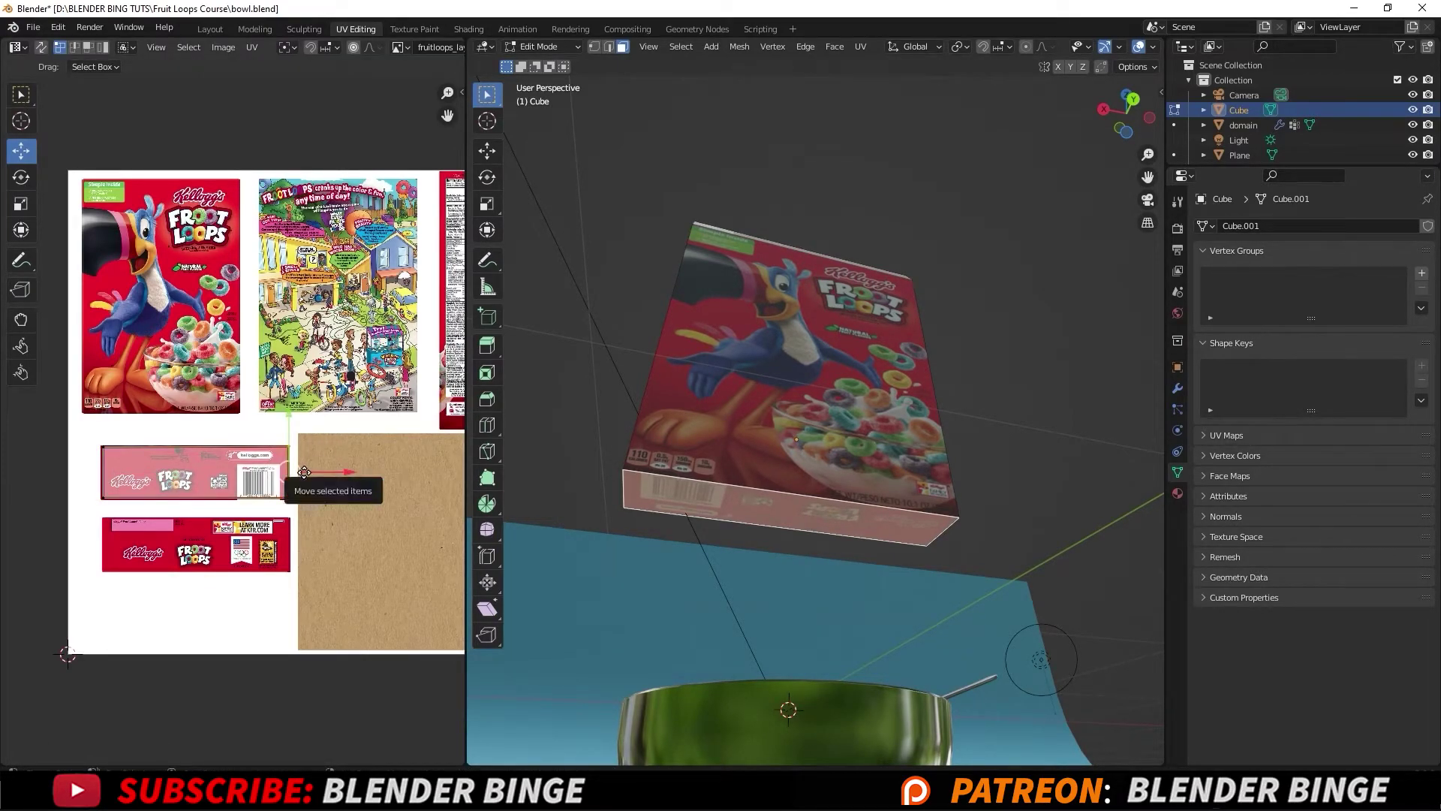
key("g")
left_click(302, 472)
left_click_drag(301, 512, 265, 492)
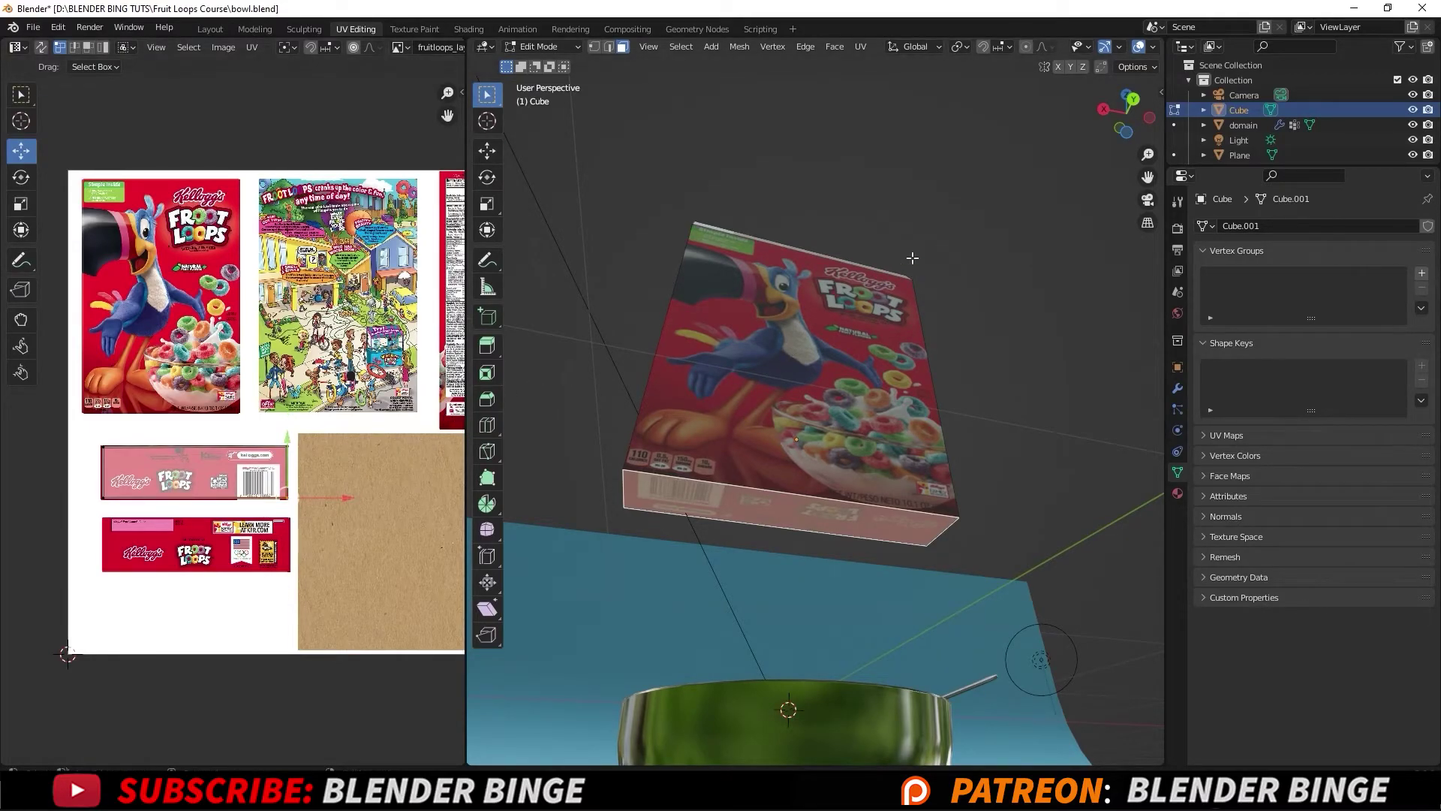
left_click(952, 228)
middle_click_drag(843, 381, 820, 480)
scroll(816, 420, "down", 3)
middle_click_drag(811, 323, 869, 337)
scroll(815, 290, "up", 3)
Project the front top flap from view and move its island onto the lower Froot Loops strip
middle_click_drag(812, 280, 797, 322)
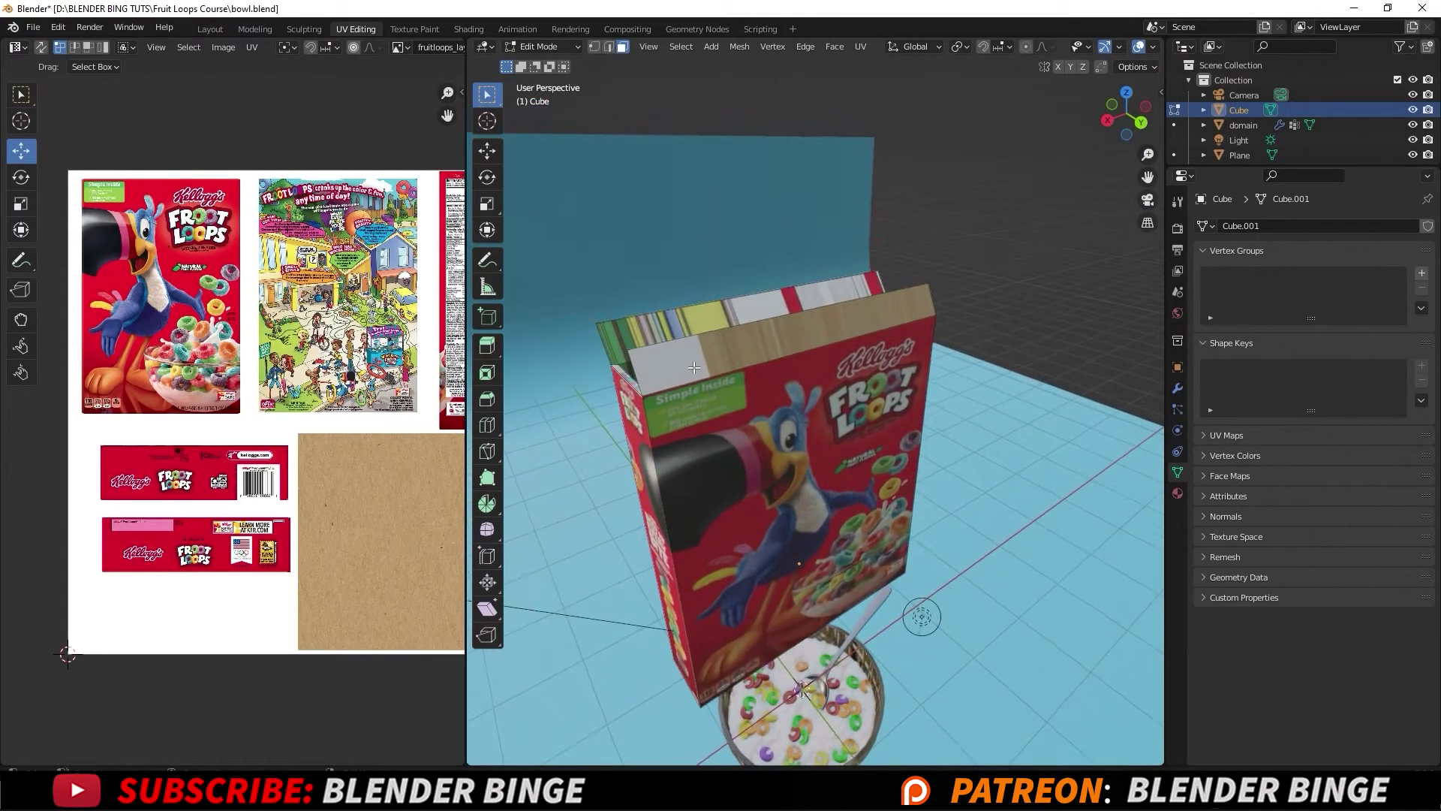
middle_click_drag(693, 367, 764, 322)
left_click(762, 311)
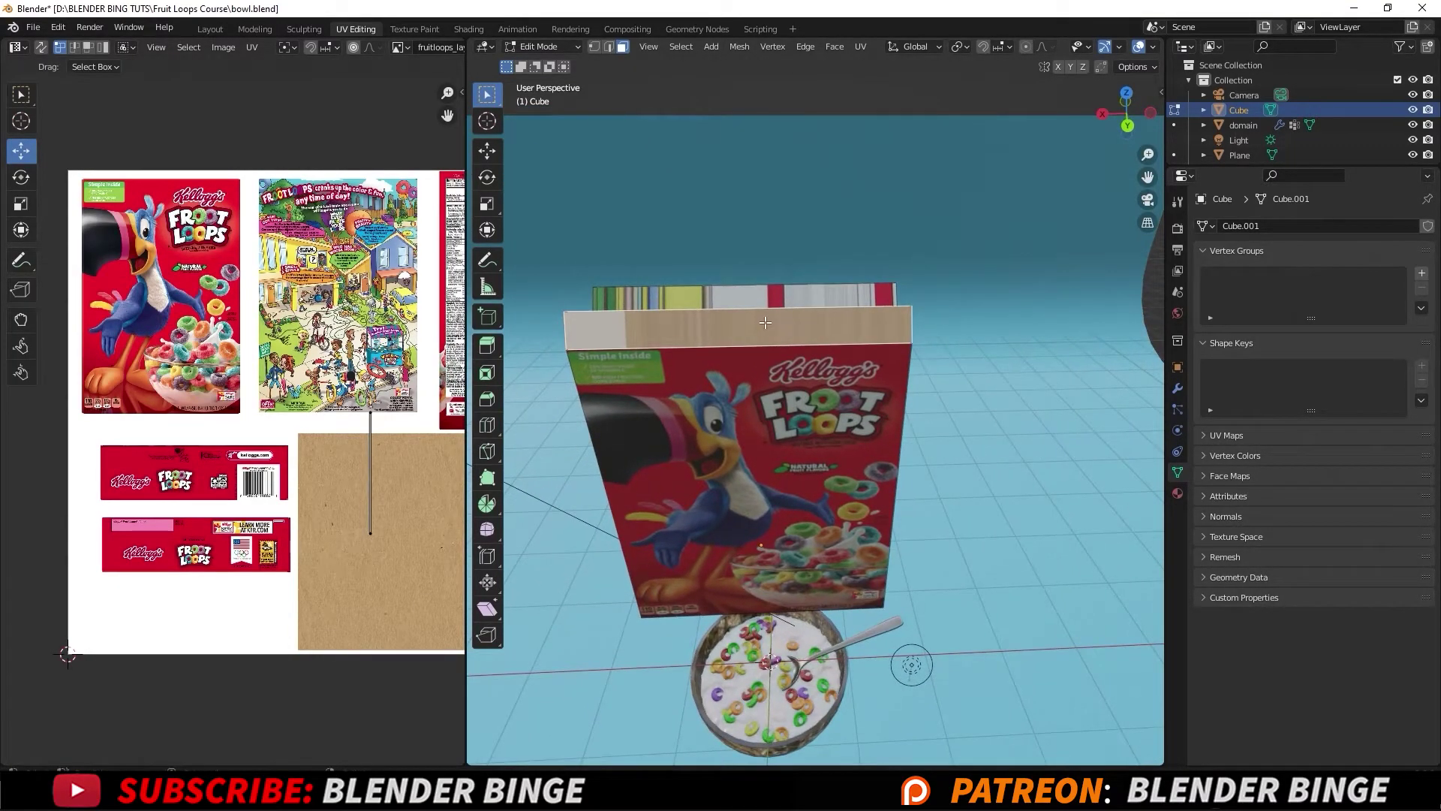
key("u")
left_click(764, 322)
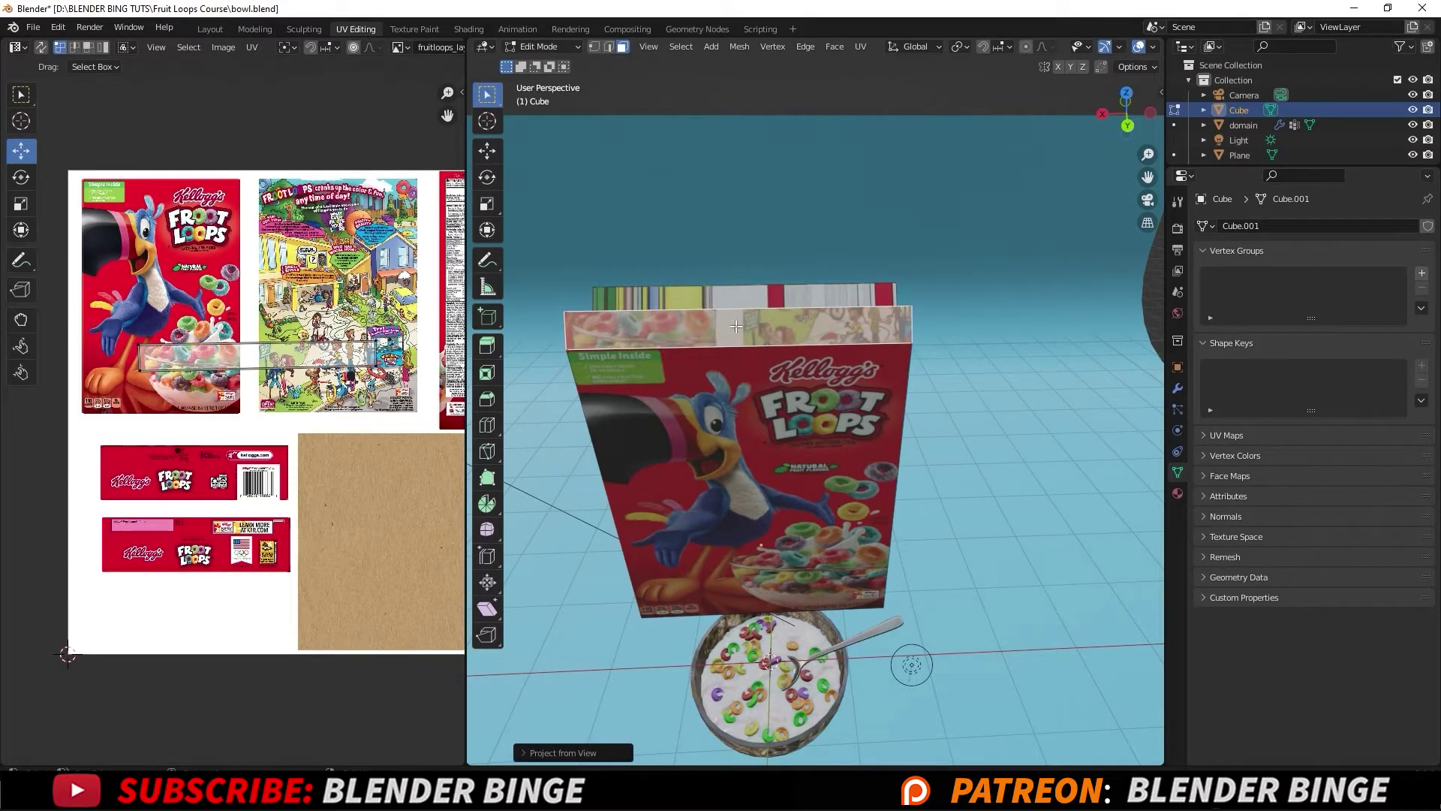
left_click_drag(406, 295, 96, 409)
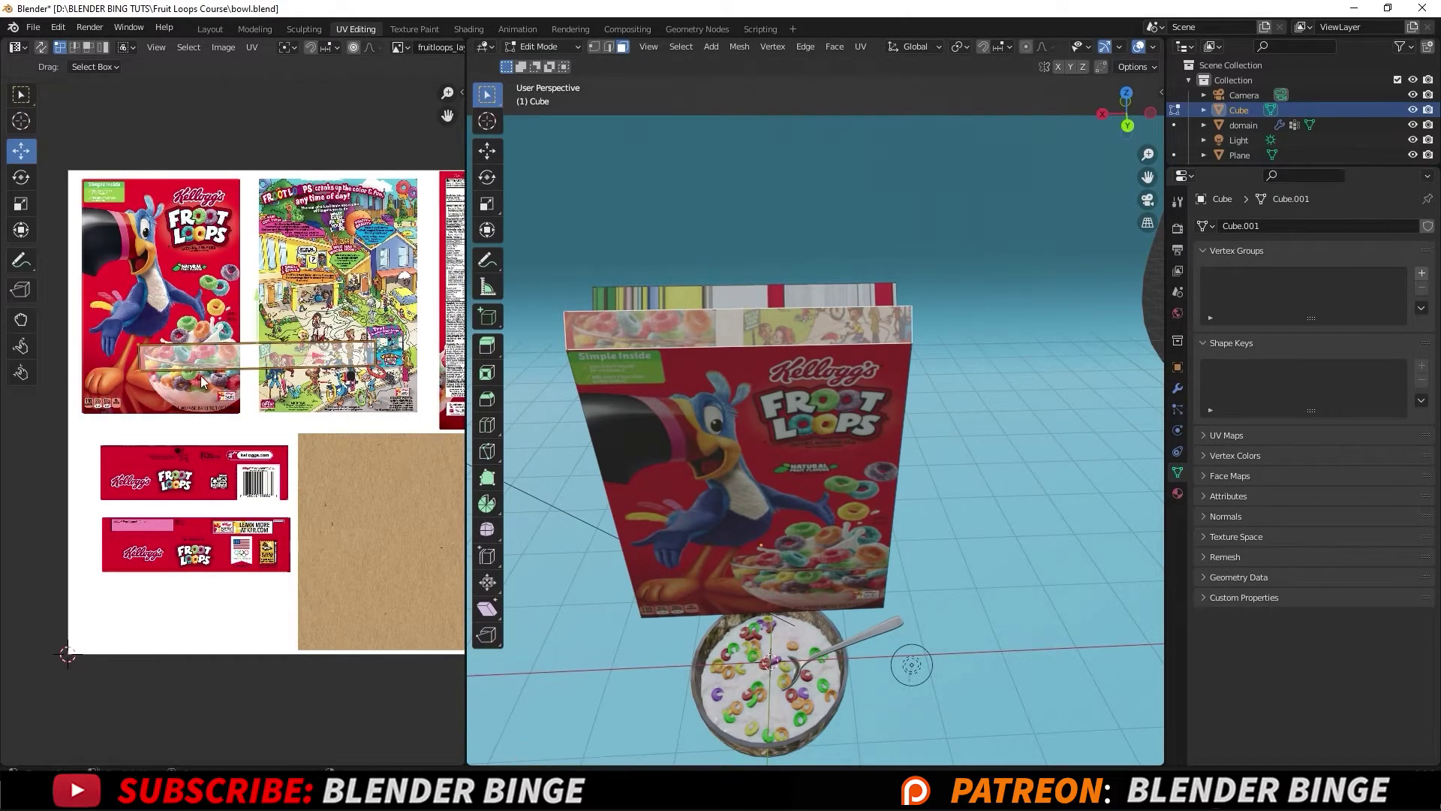
left_click_drag(254, 352, 194, 559)
Adjust the island's left and right edge corners so it stretches across the strip
scroll(311, 513, "up", 4)
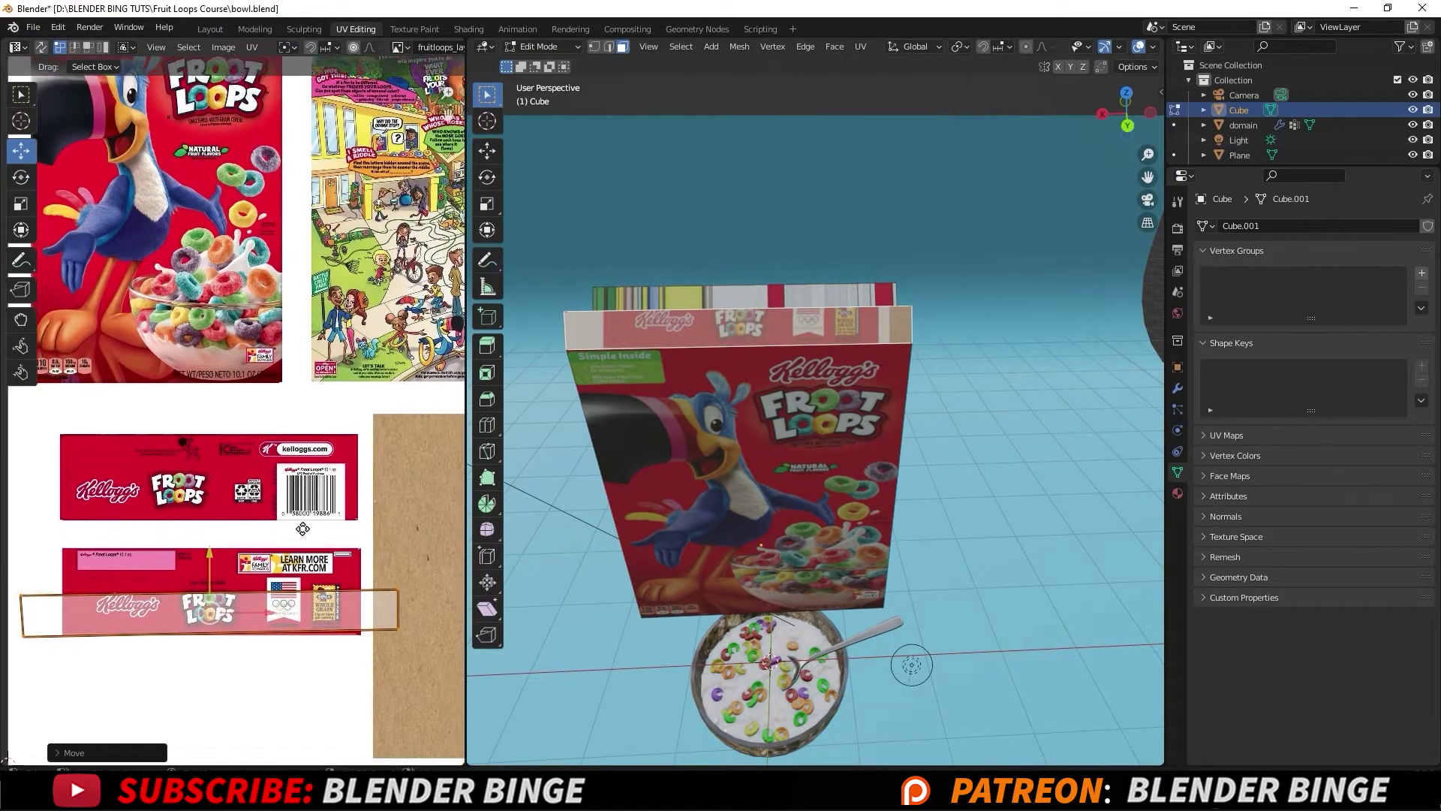
scroll(396, 541, "down", 1)
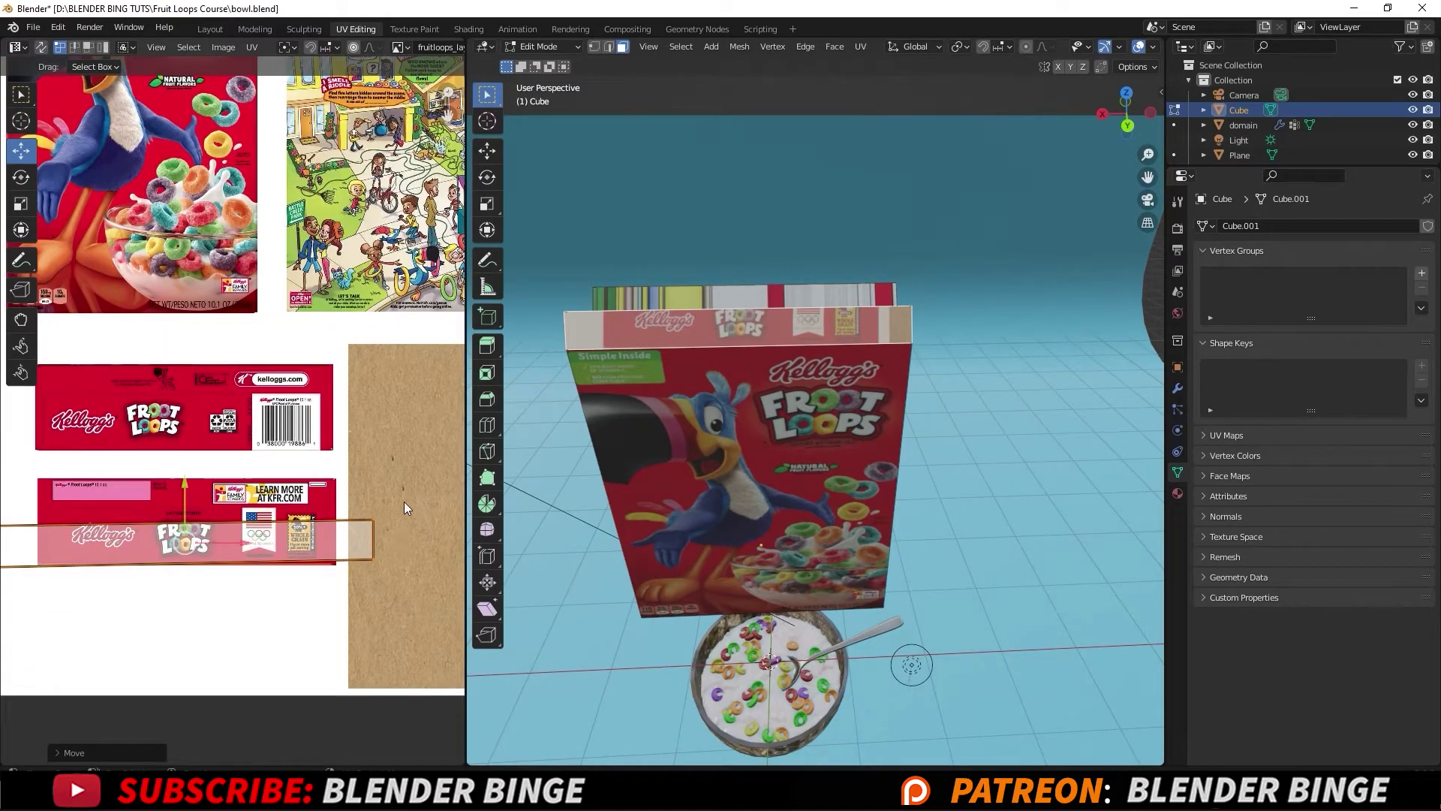
left_click_drag(350, 576, 334, 532)
middle_click_drag(92, 518, 261, 504)
left_click_drag(122, 474, 210, 550)
scroll(346, 492, "down", 1)
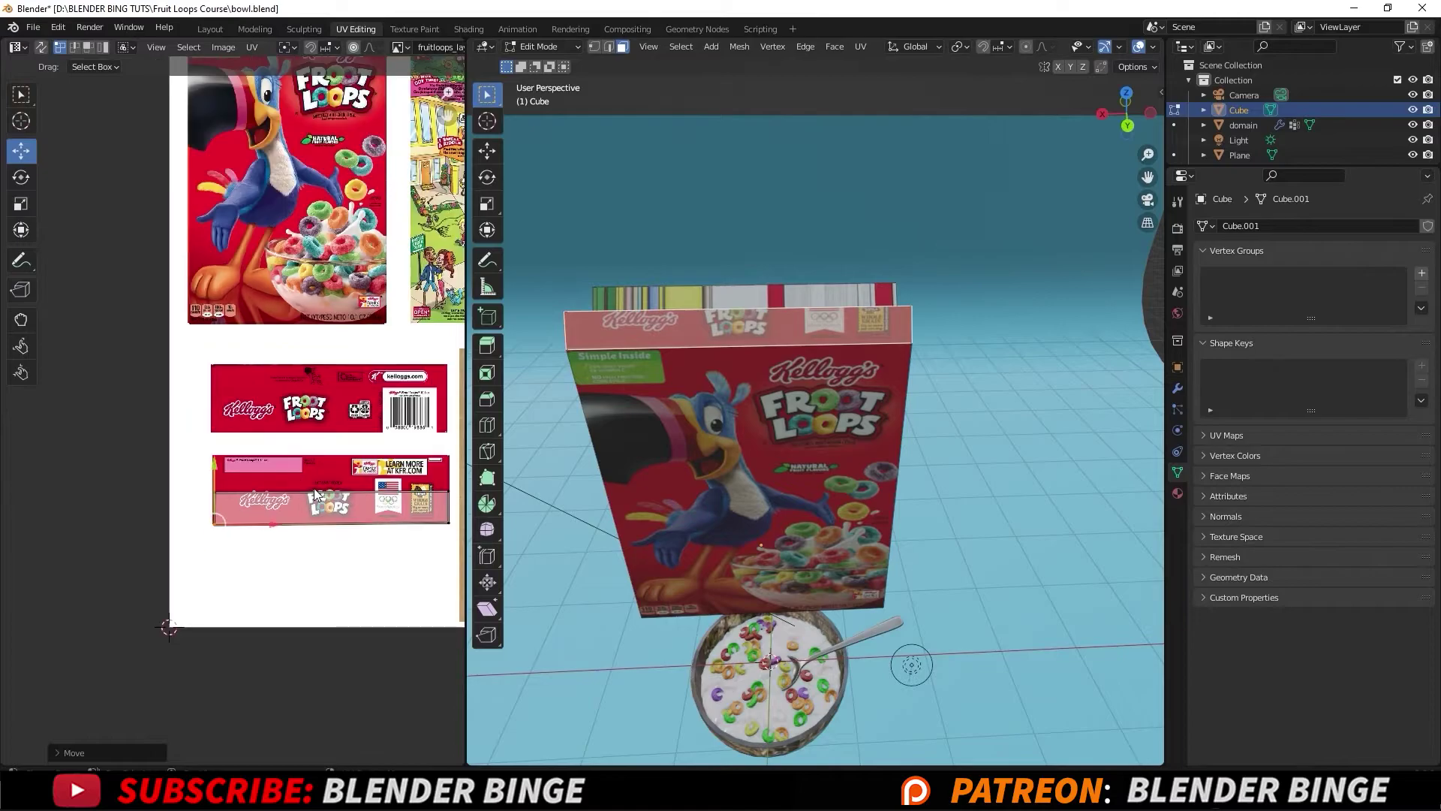
middle_click_drag(332, 483, 204, 493)
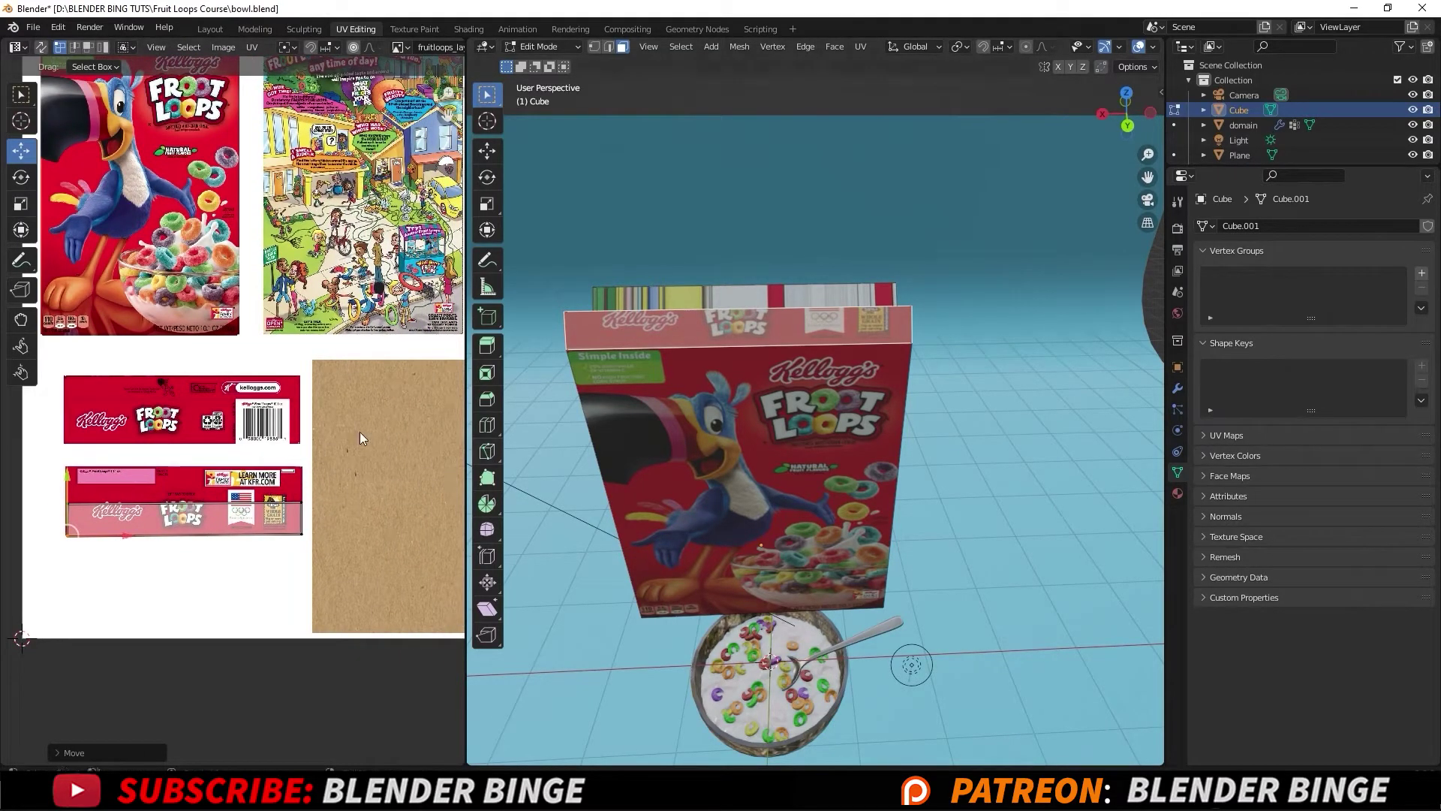
middle_click_drag(729, 335, 853, 287)
Project the back top flap from view and place its island on the red Learn More strip
left_click(909, 290)
scroll(853, 286, "up", 2)
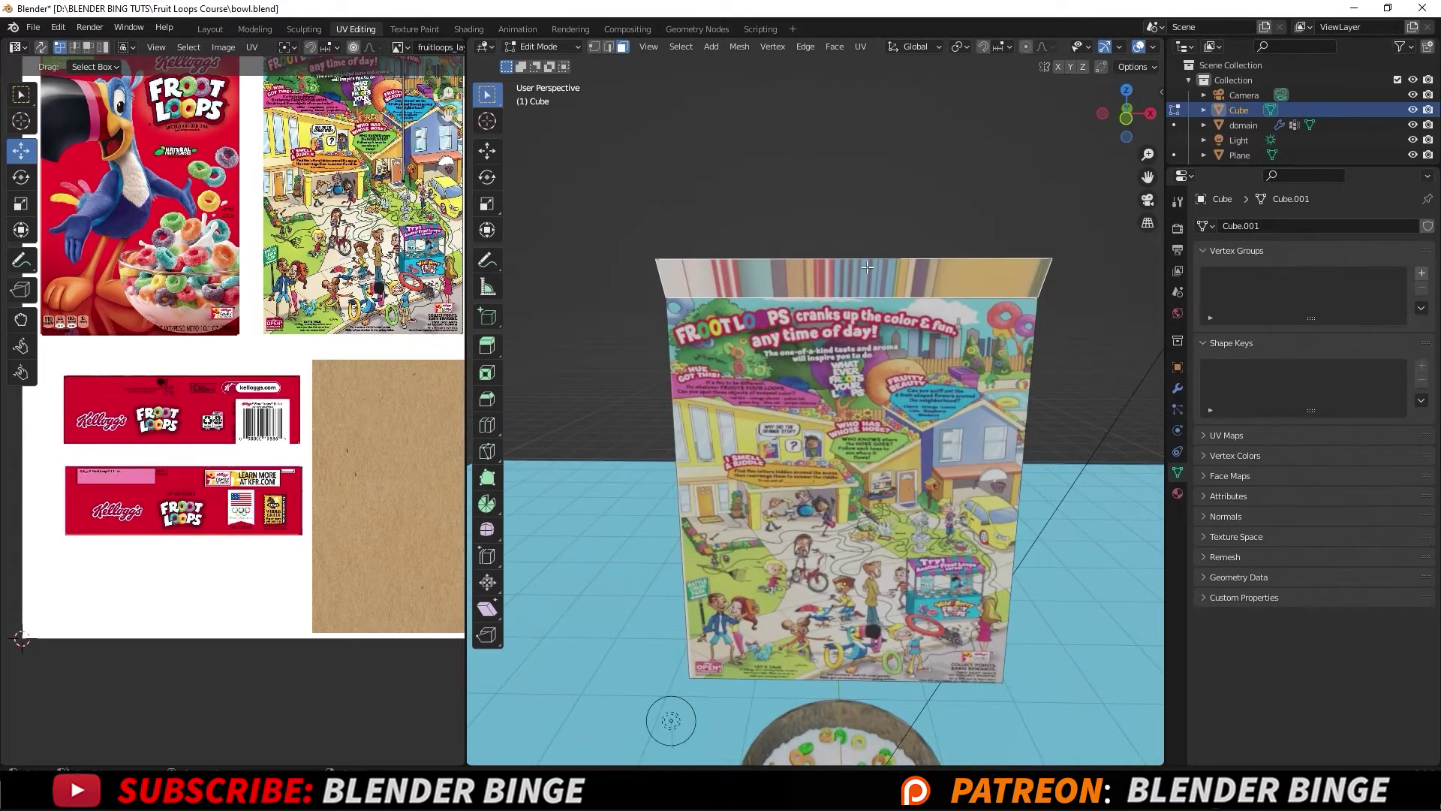
scroll(866, 267, "up", 2)
middle_click_drag(865, 254, 848, 259)
key("u")
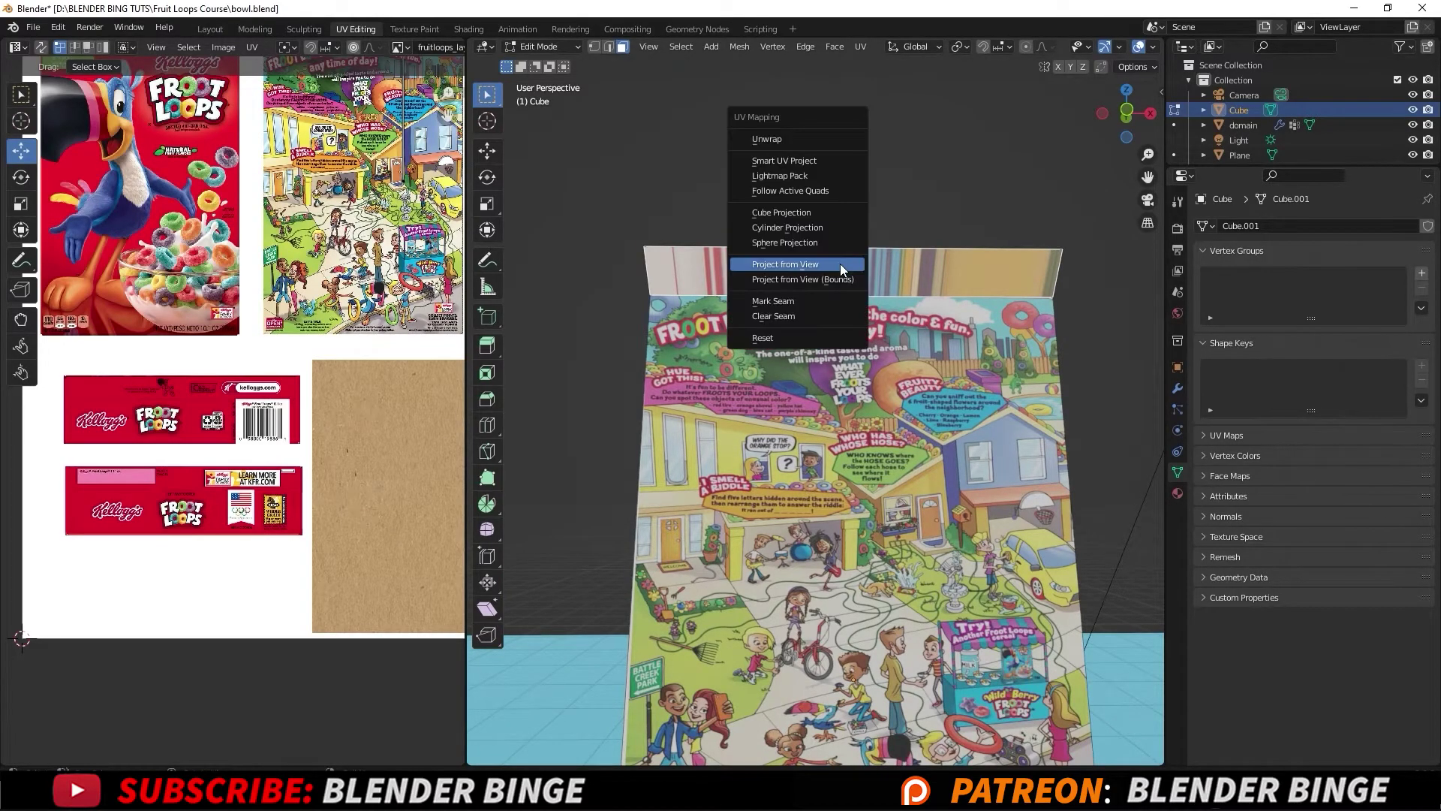
left_click(840, 264)
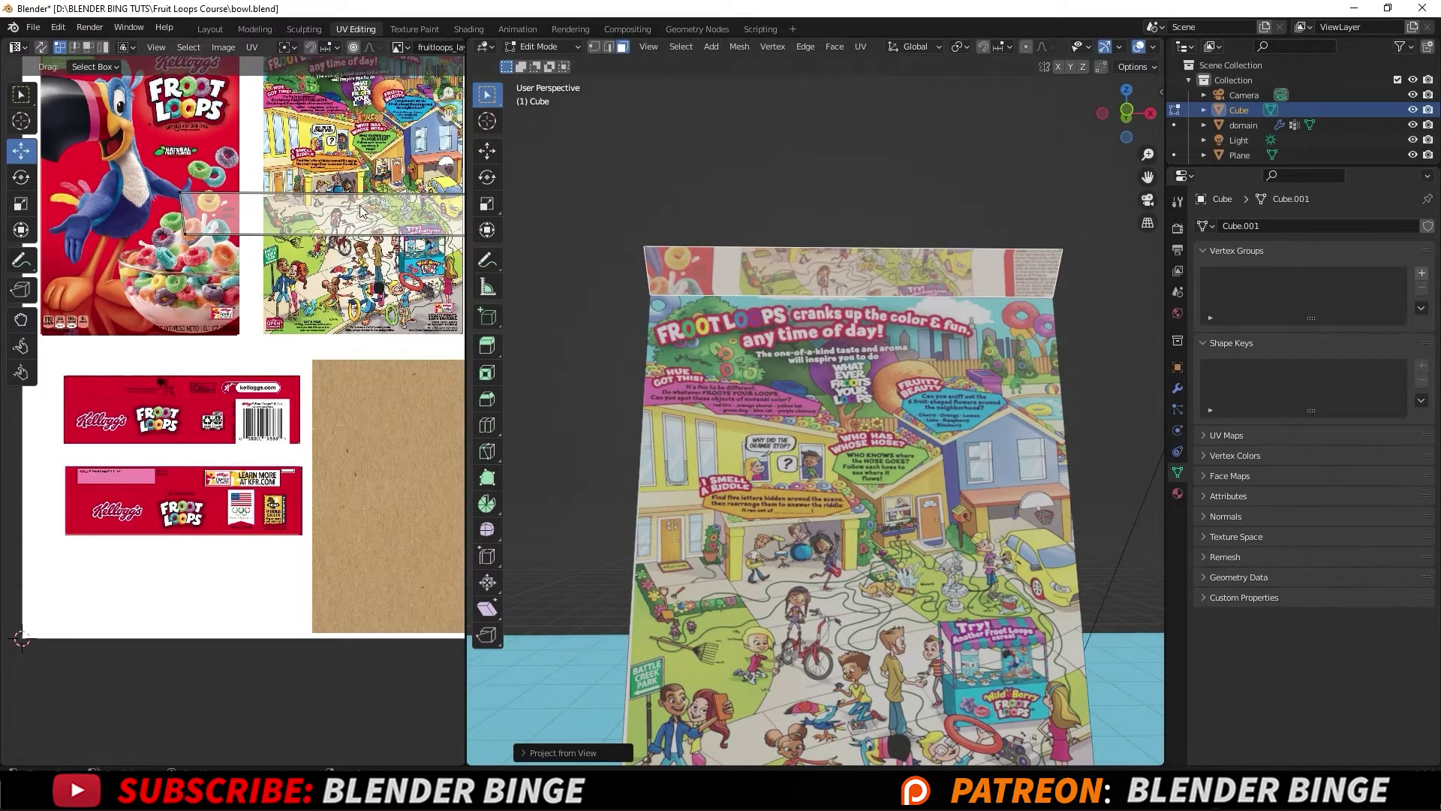
middle_click_drag(376, 206, 267, 208)
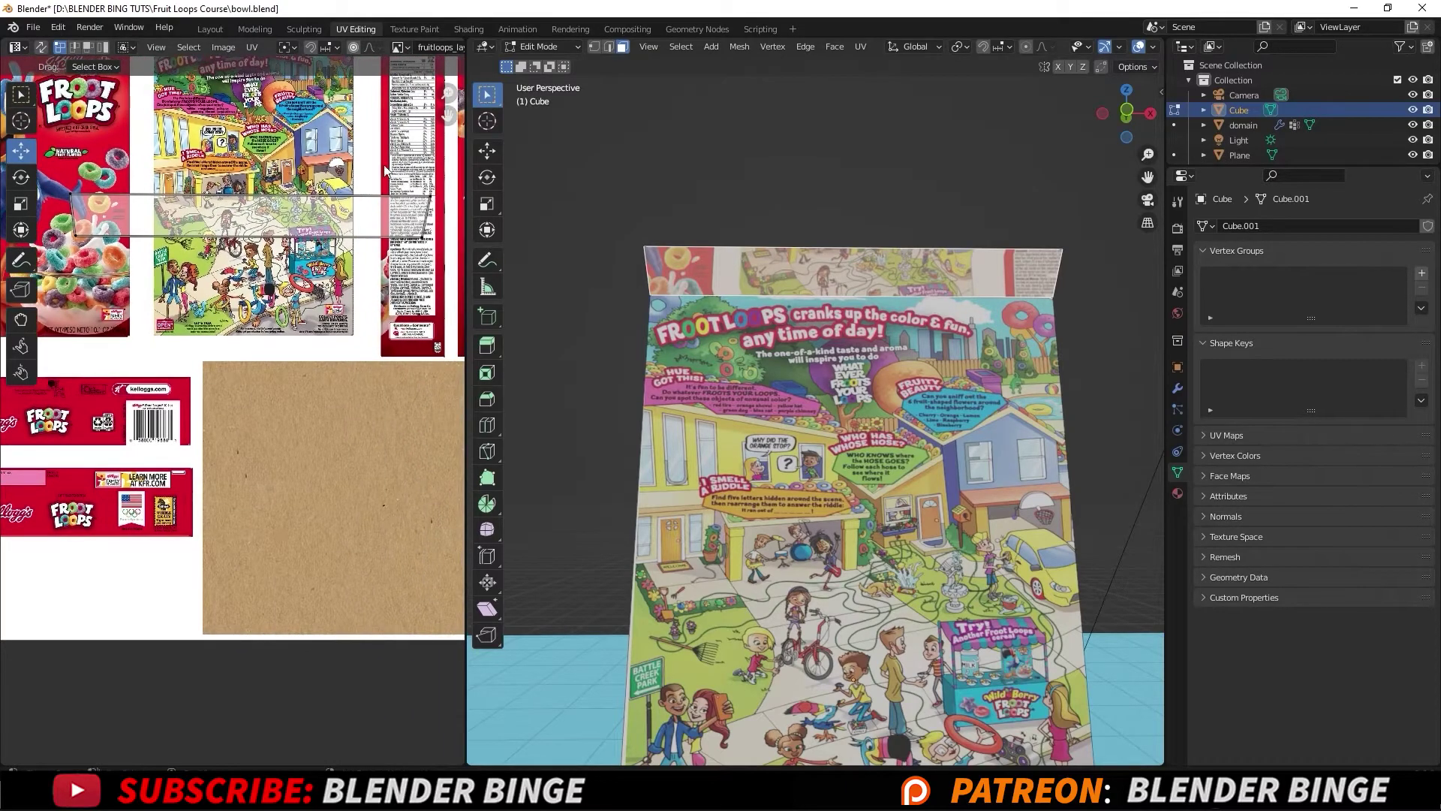
left_click_drag(443, 169, 42, 272)
middle_click_drag(194, 227, 286, 191)
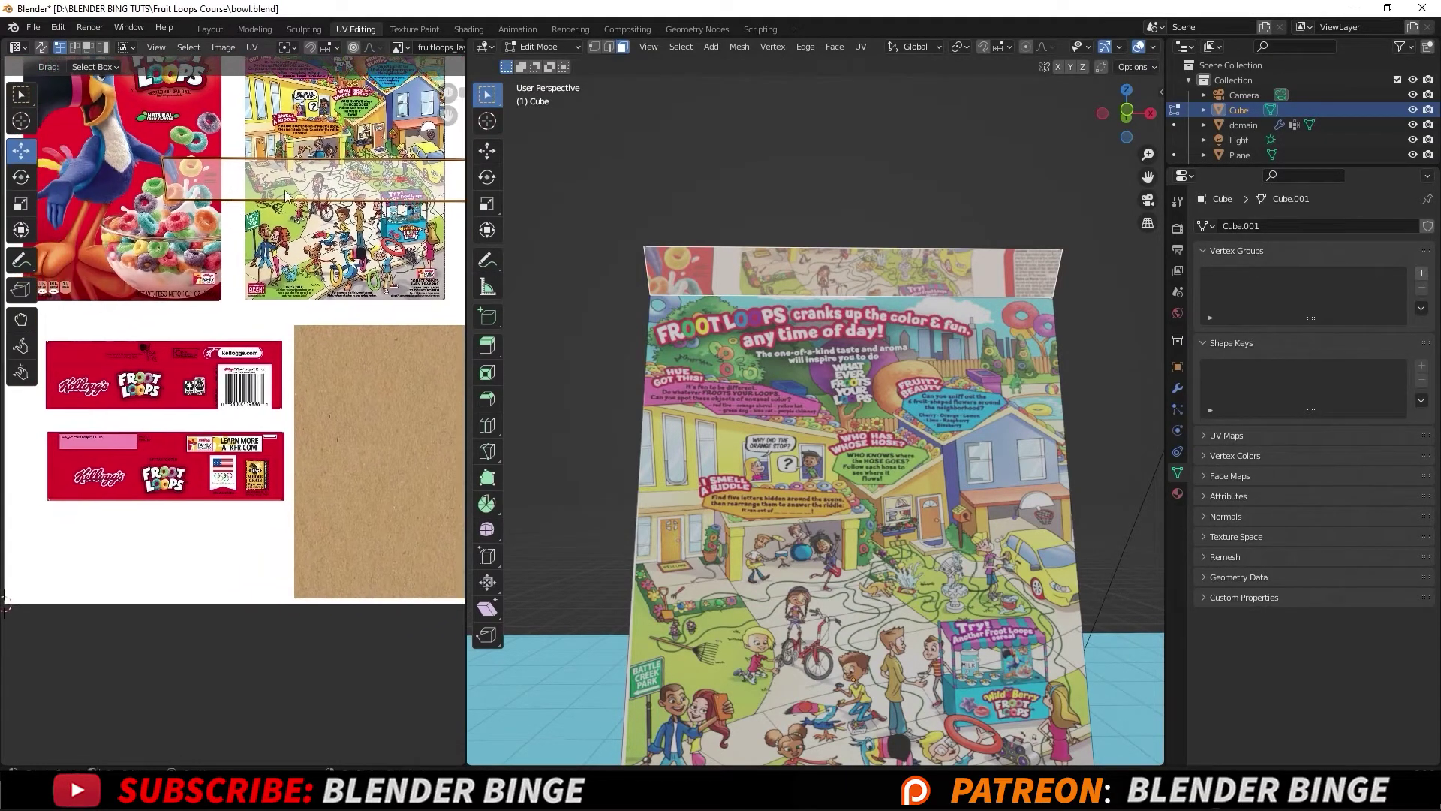
left_click_drag(348, 174, 186, 451)
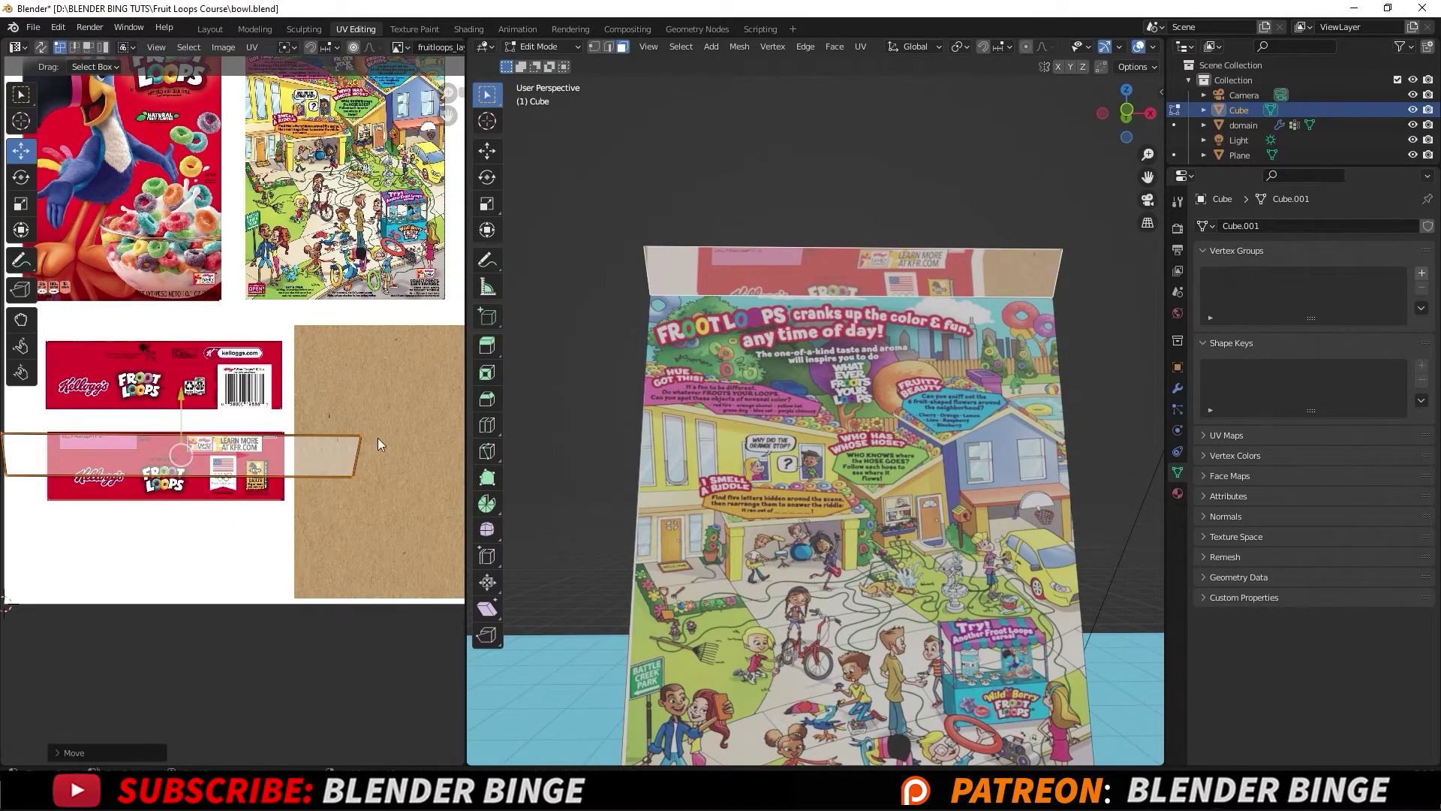
Pull the island's right end in and stretch its left edge to the strip's ends
left_click_drag(380, 433, 282, 465)
middle_click_drag(212, 424, 351, 428)
left_click_drag(132, 419, 177, 514)
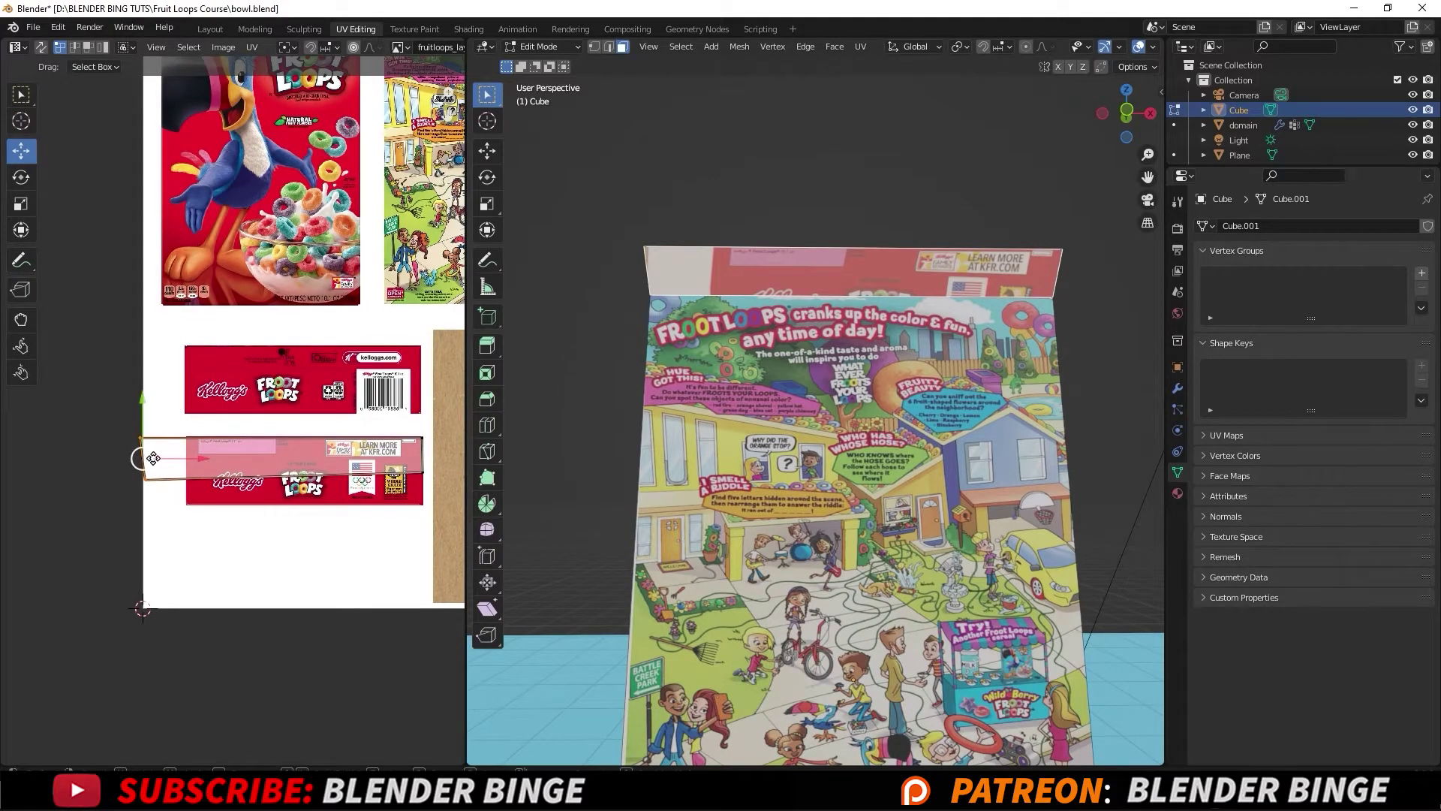
left_click_drag(142, 460, 190, 469)
middle_click_drag(702, 326, 871, 373)
scroll(781, 351, "down", 5)
Select the inner top flap face and project its UVs from a straight-on front view
scroll(794, 377, "down", 4)
scroll(767, 430, "up", 5)
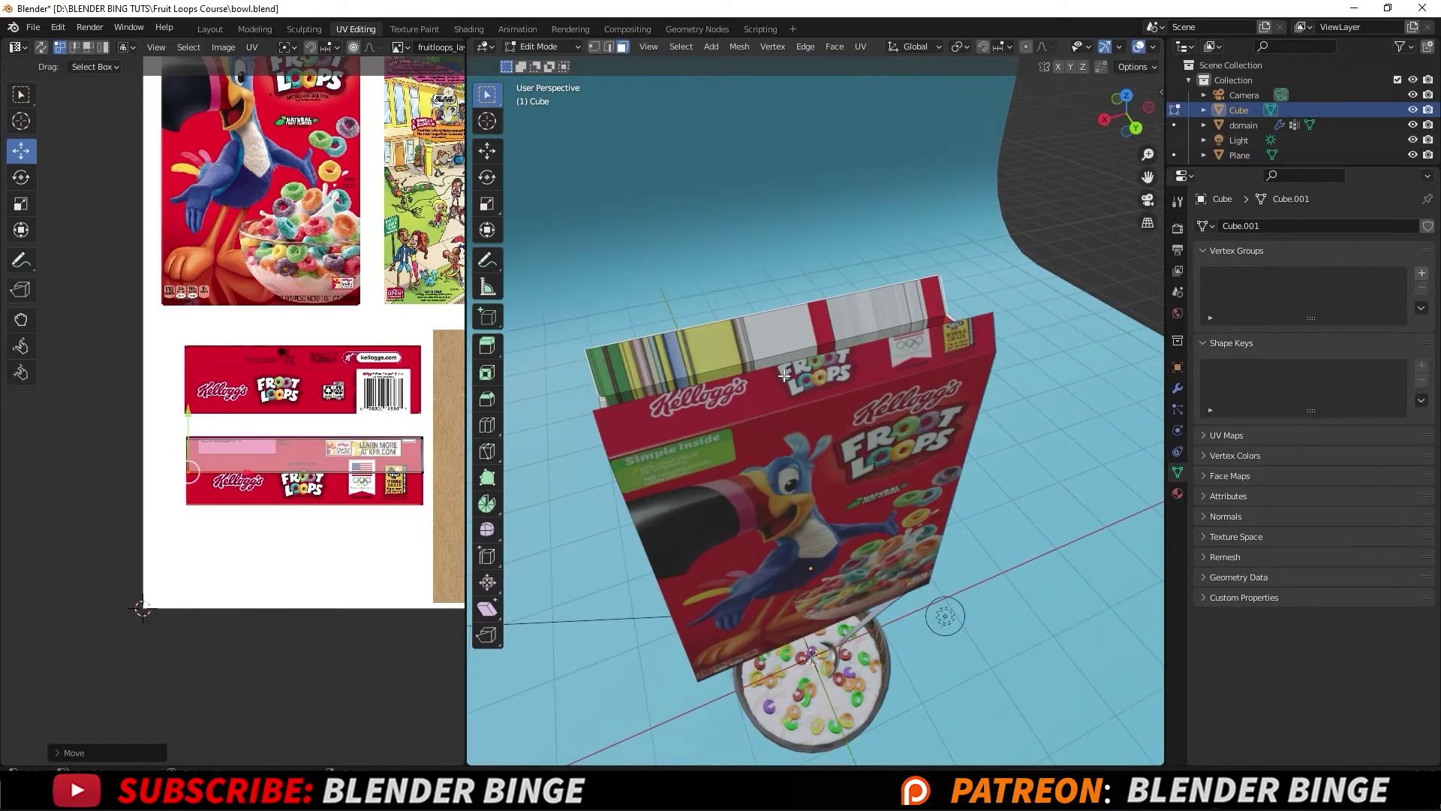
middle_click_drag(767, 429, 704, 368)
left_click(762, 345)
scroll(766, 375, "up", 4)
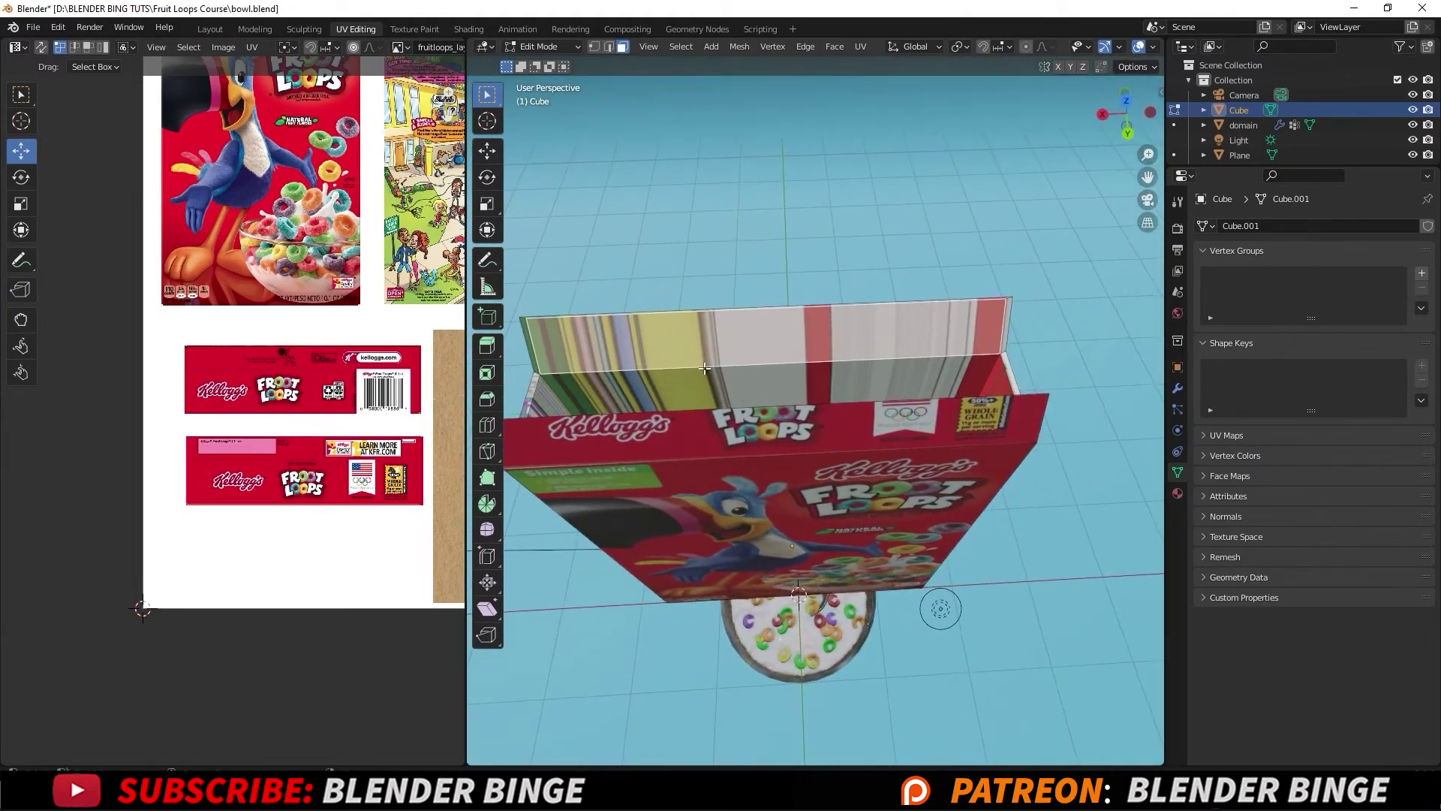
left_click(723, 389)
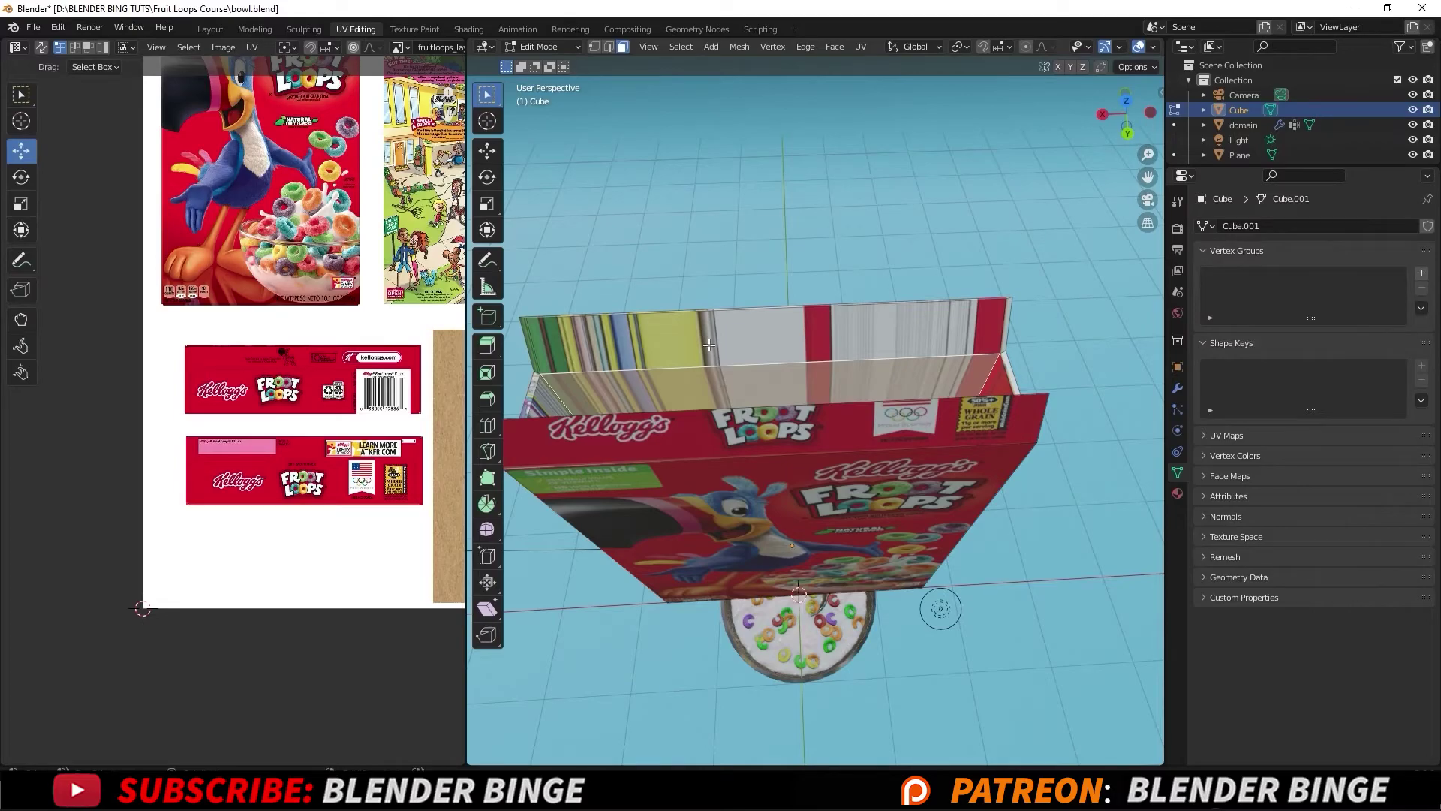
left_click(709, 344)
middle_click_drag(711, 375, 733, 267)
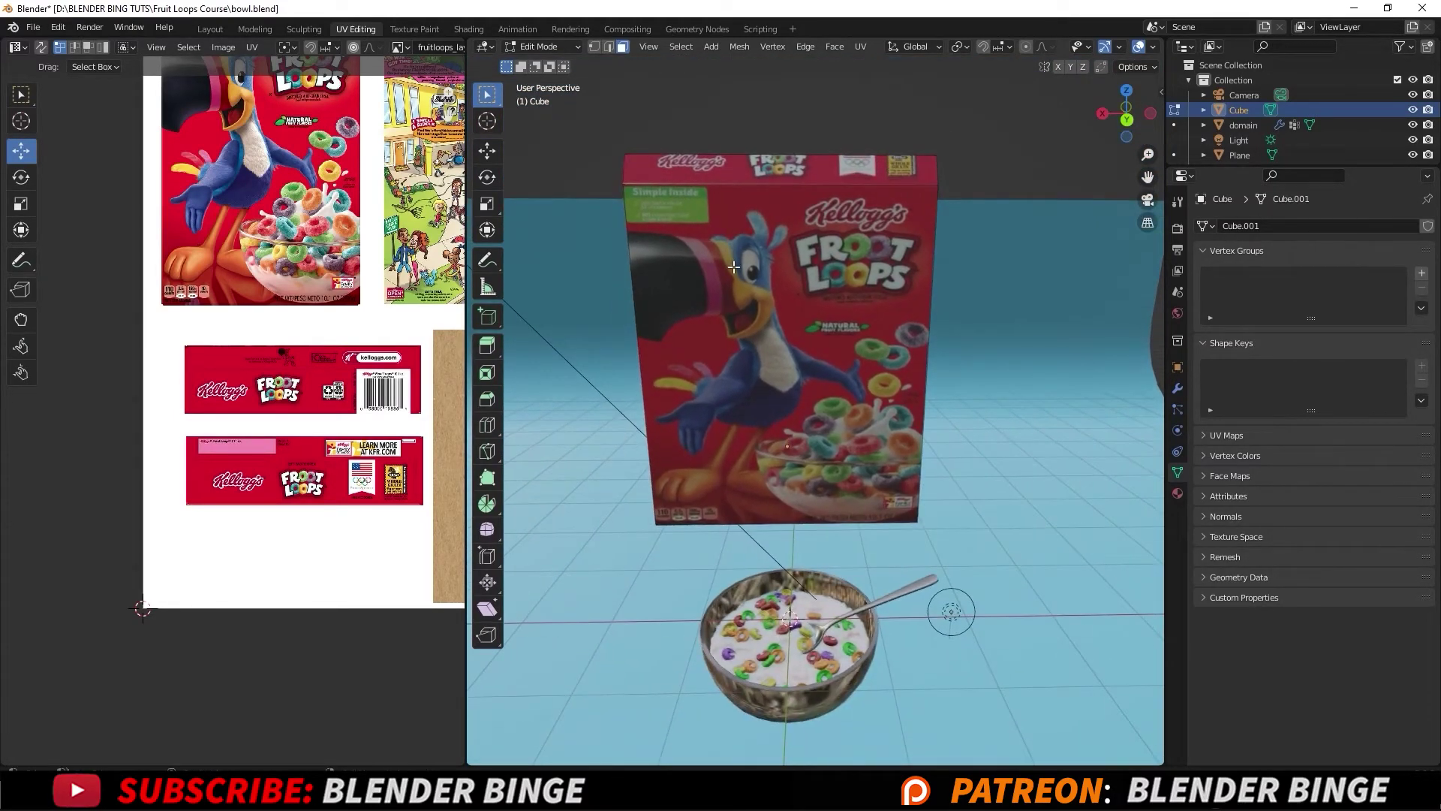
key("u")
left_click(733, 267)
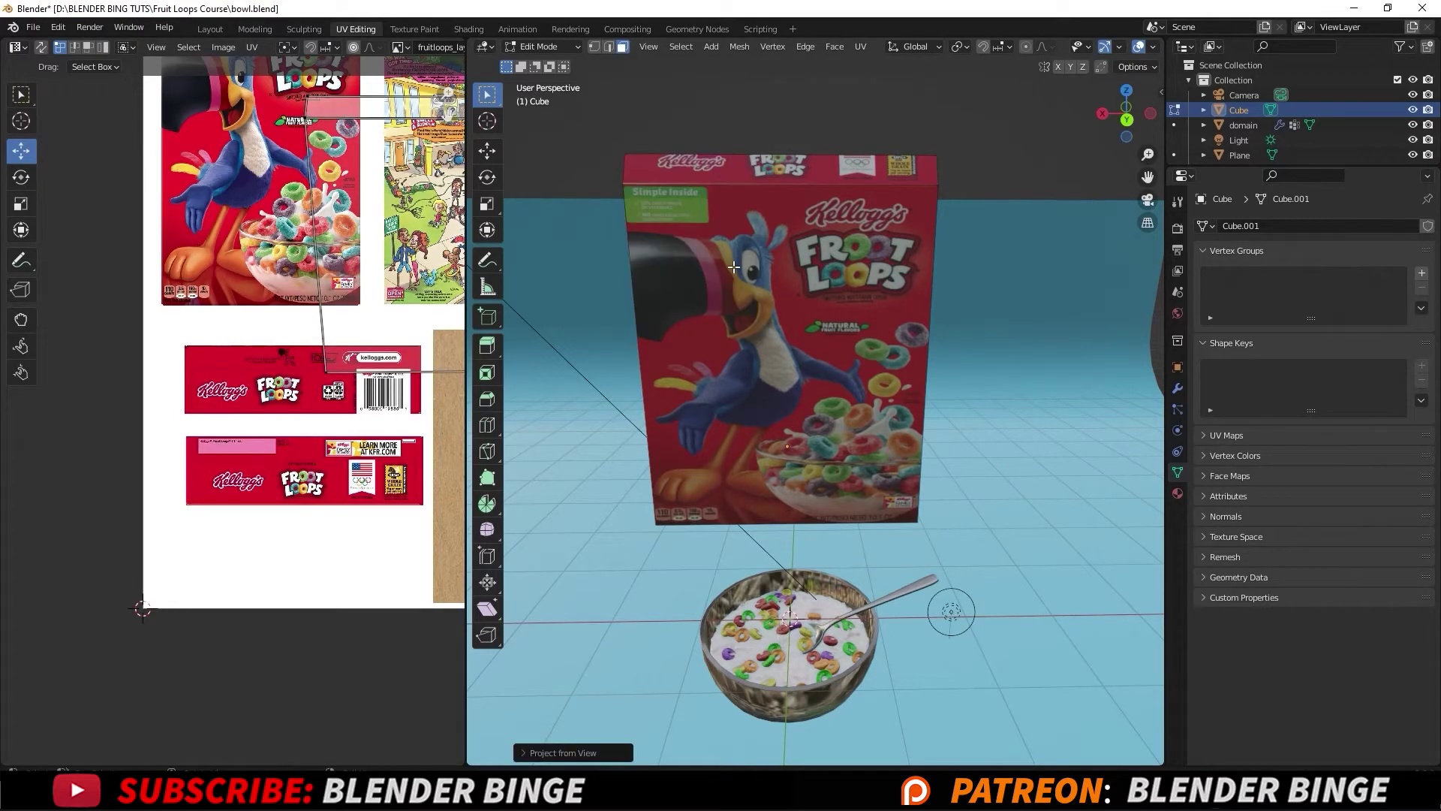
Shrink the flap's island to about half size and place it on the cardboard patch
scroll(263, 338, "down", 2)
middle_click_drag(242, 255, 237, 253)
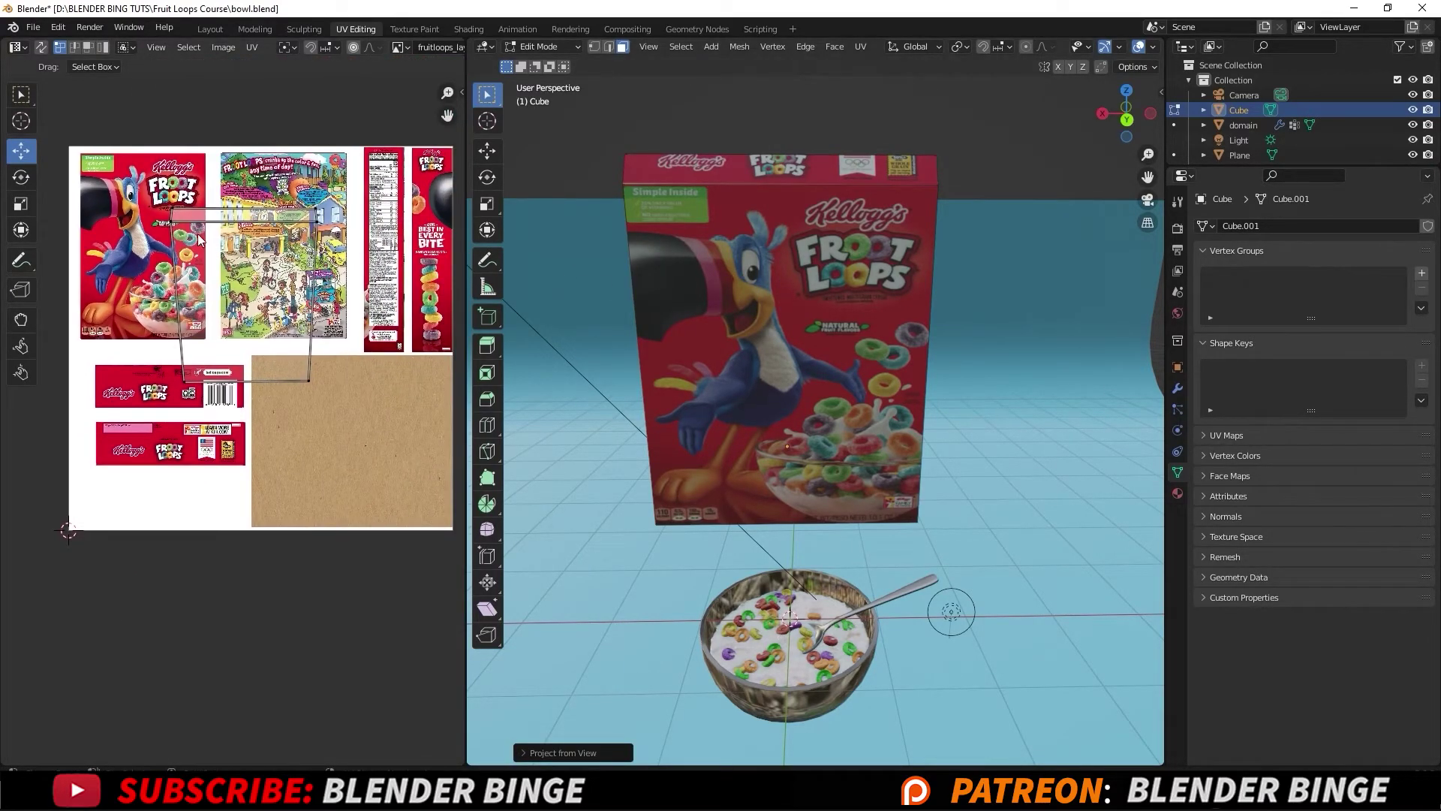
key("a")
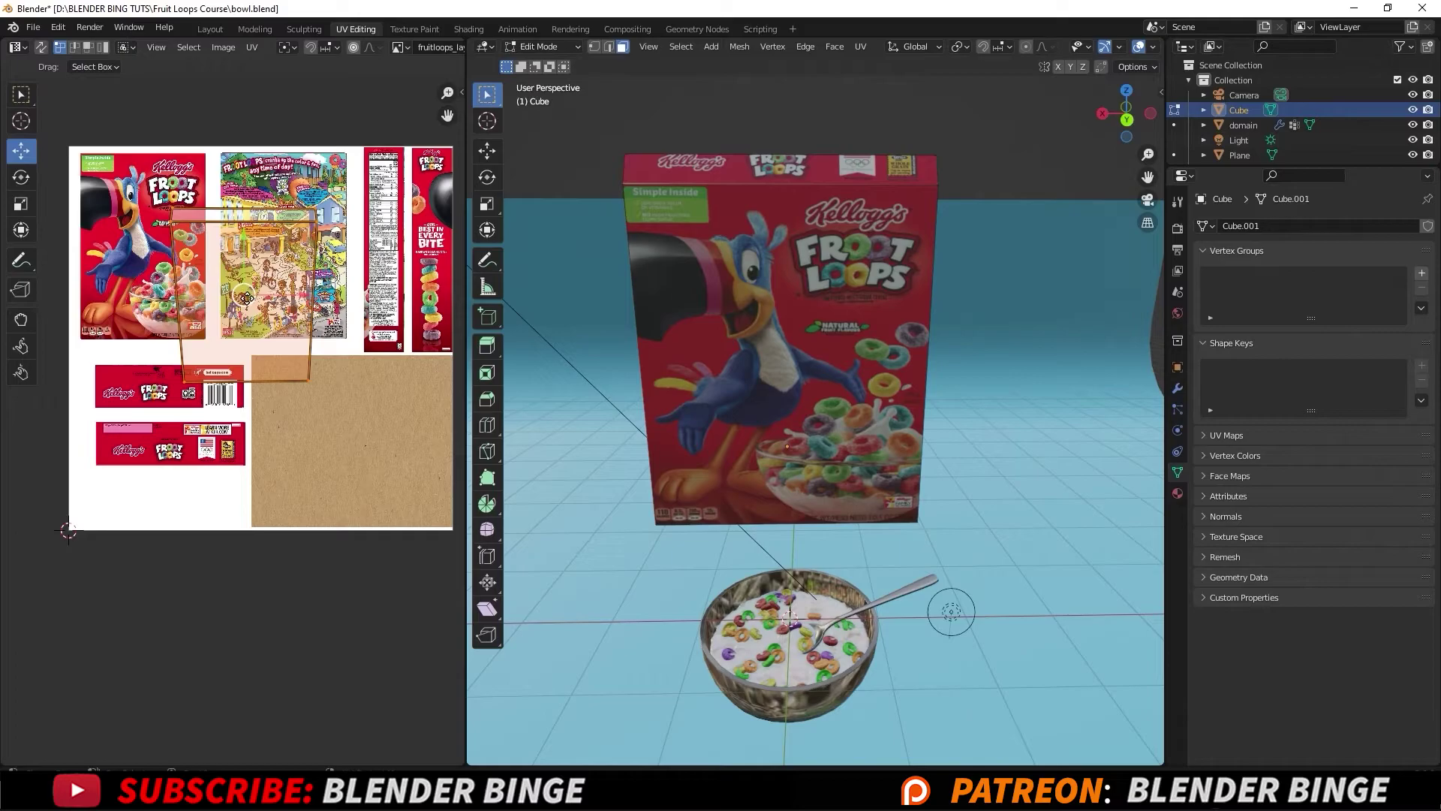
key("s")
left_click(234, 279)
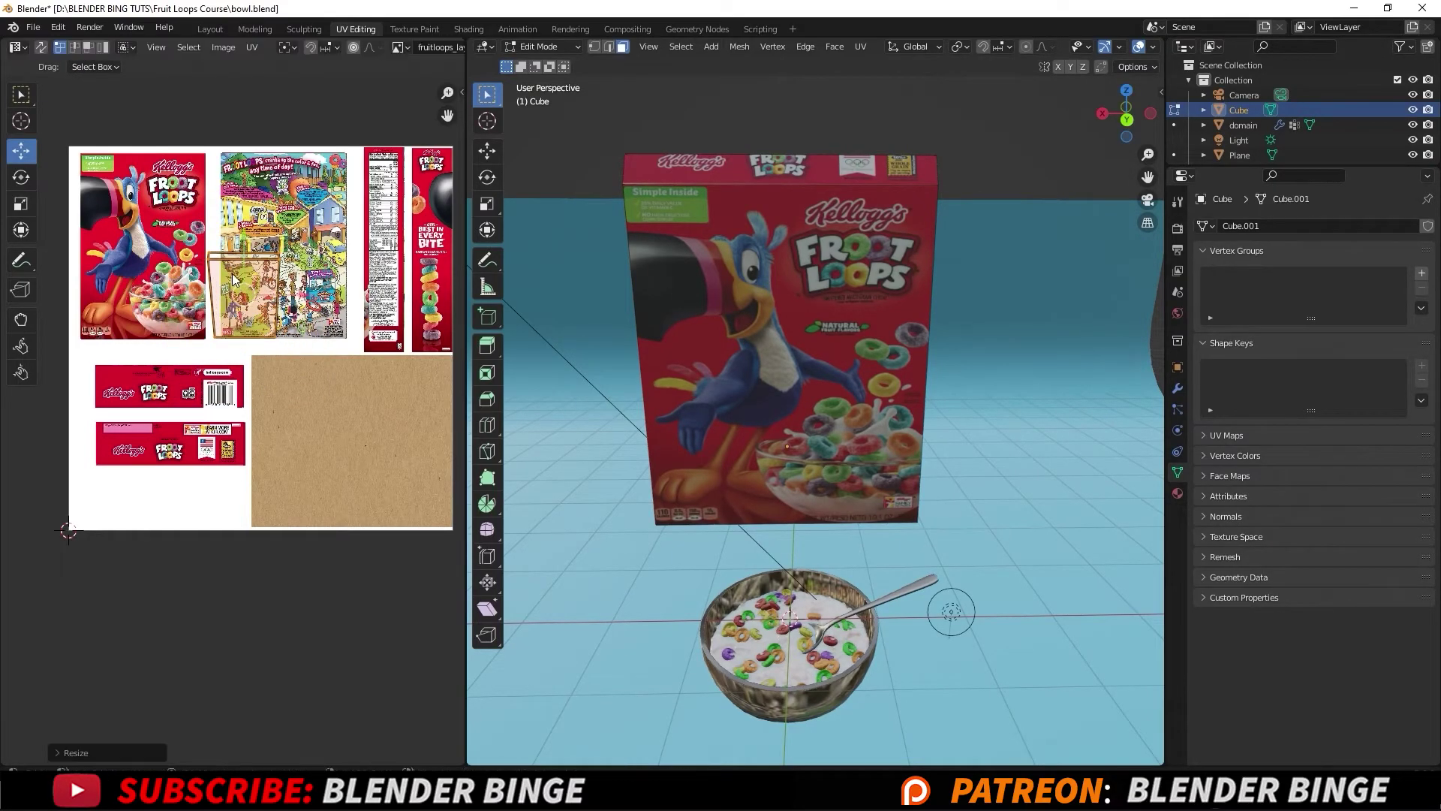
key("g")
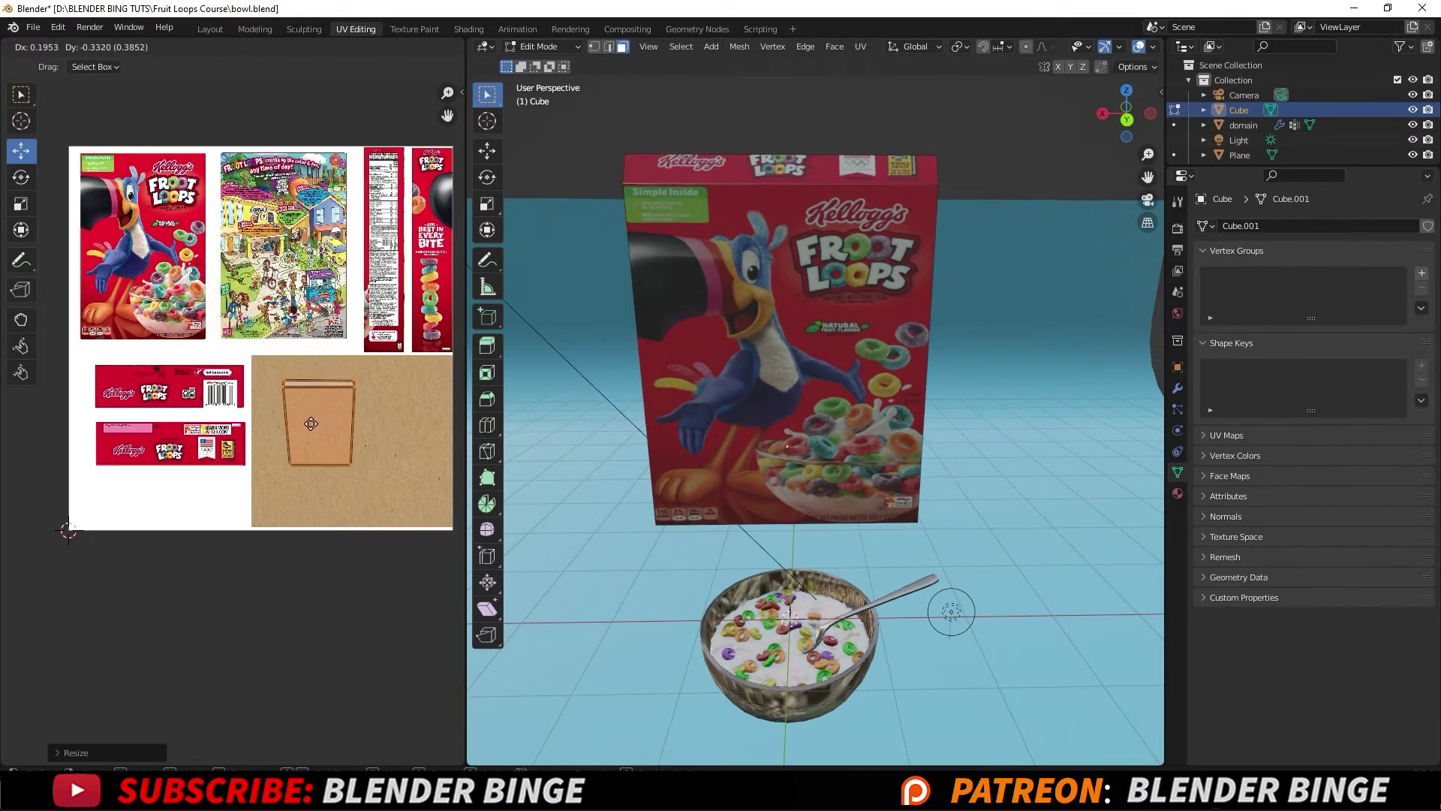
left_click(291, 404)
middle_click_drag(864, 451, 910, 276)
left_click(900, 129)
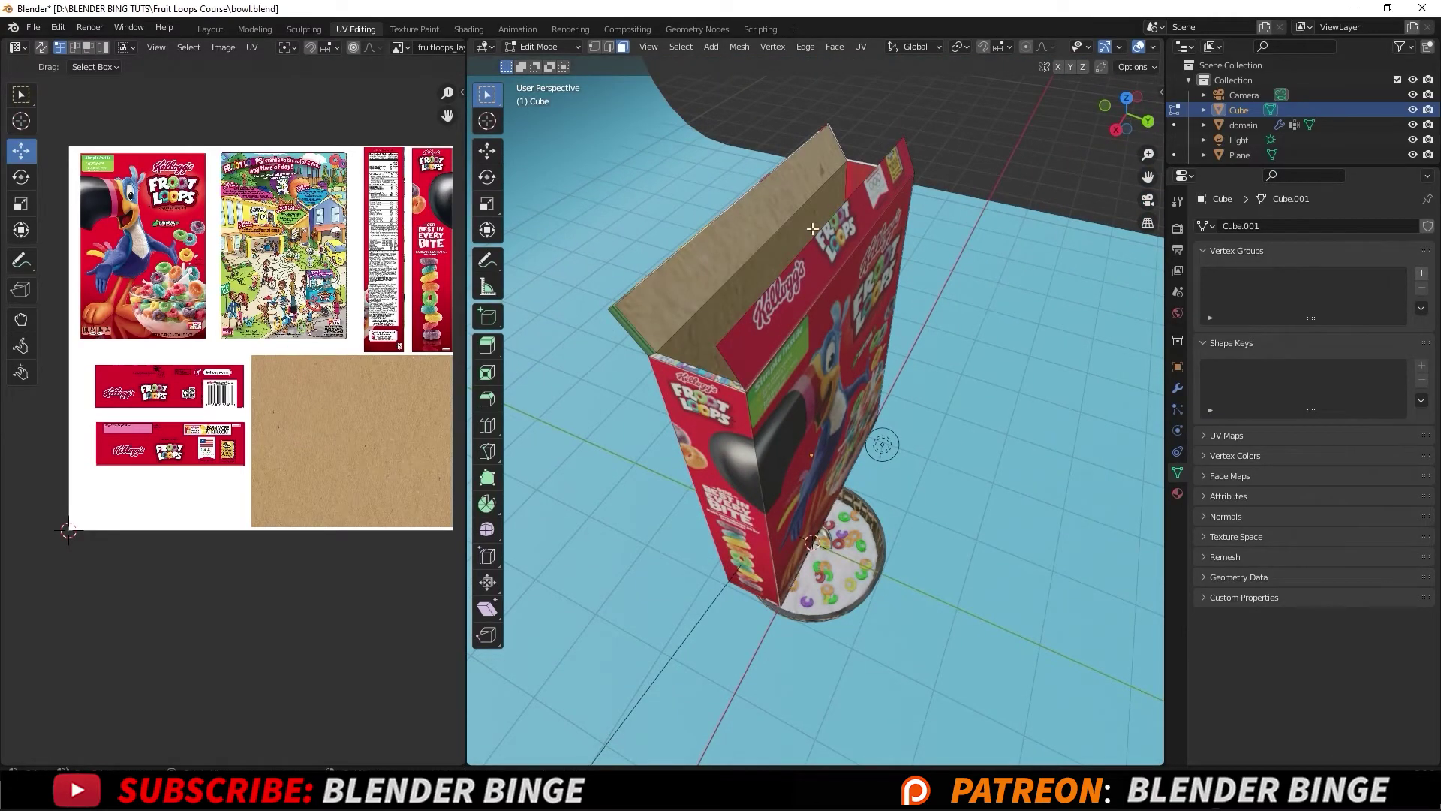
middle_click_drag(813, 230, 963, 174)
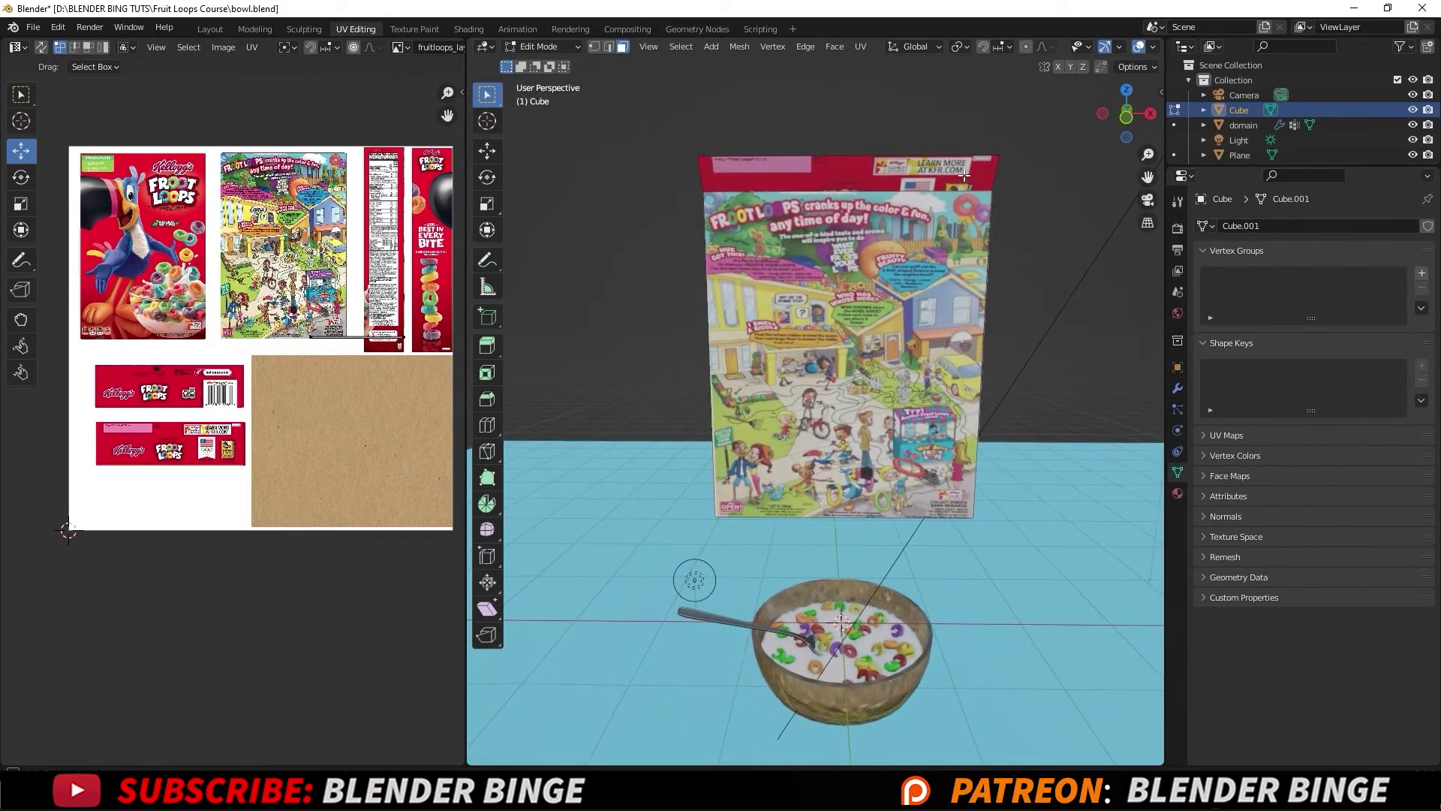
Project the current inner flap from view, then shrink its UV island and place it on the cardboard's upper right
key("u")
left_click(840, 300)
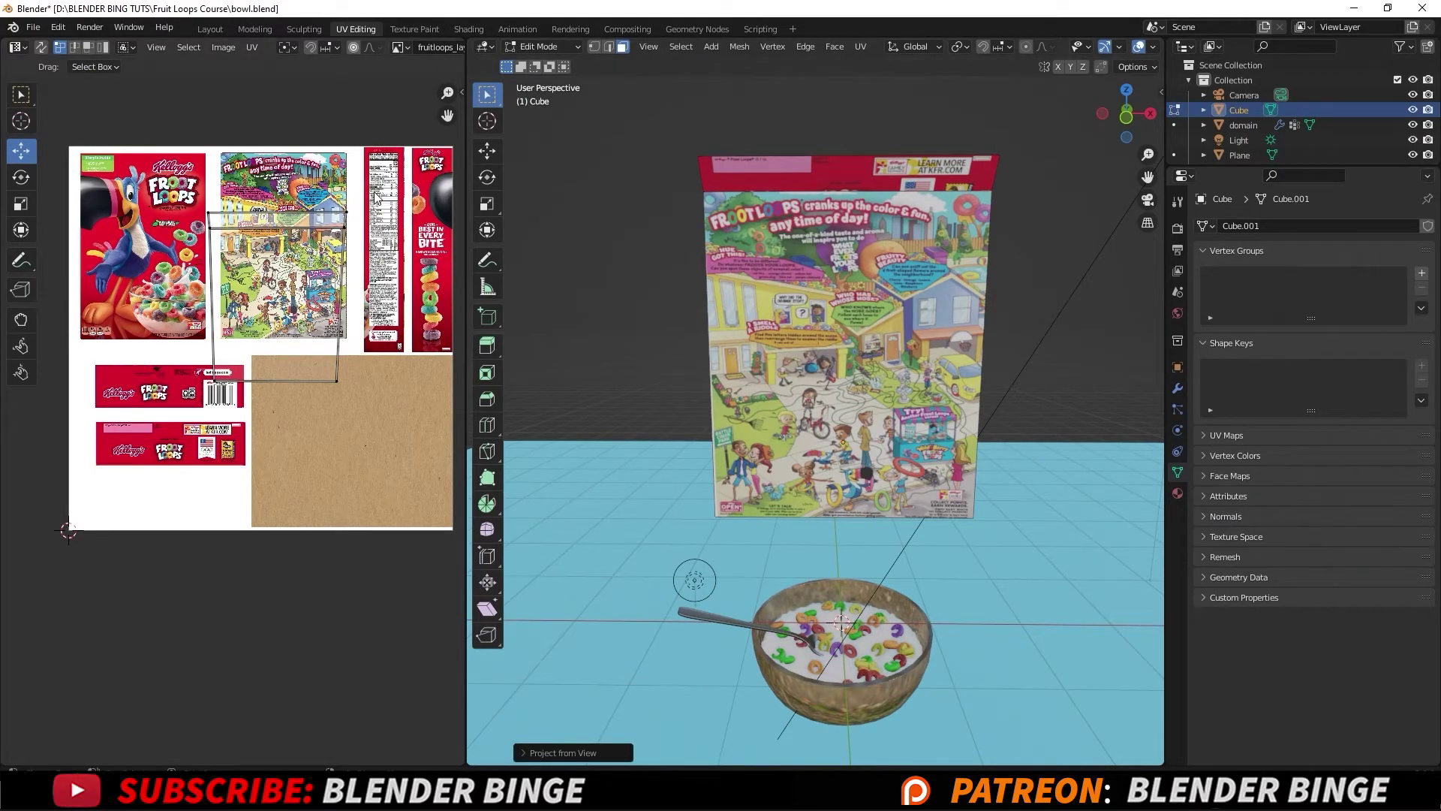
left_click_drag(373, 183, 172, 409)
middle_click_drag(324, 322, 211, 308)
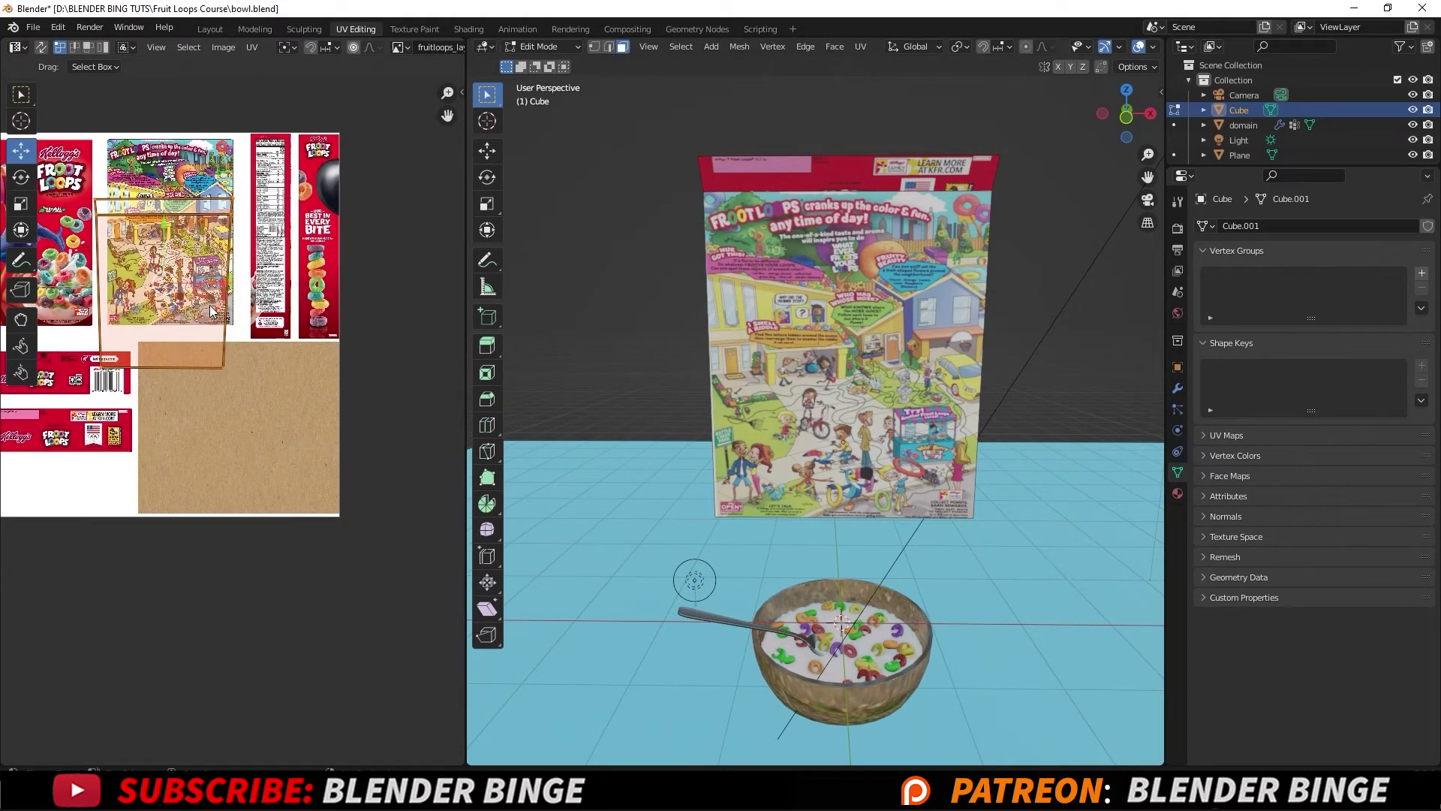
key("s")
left_click(174, 279)
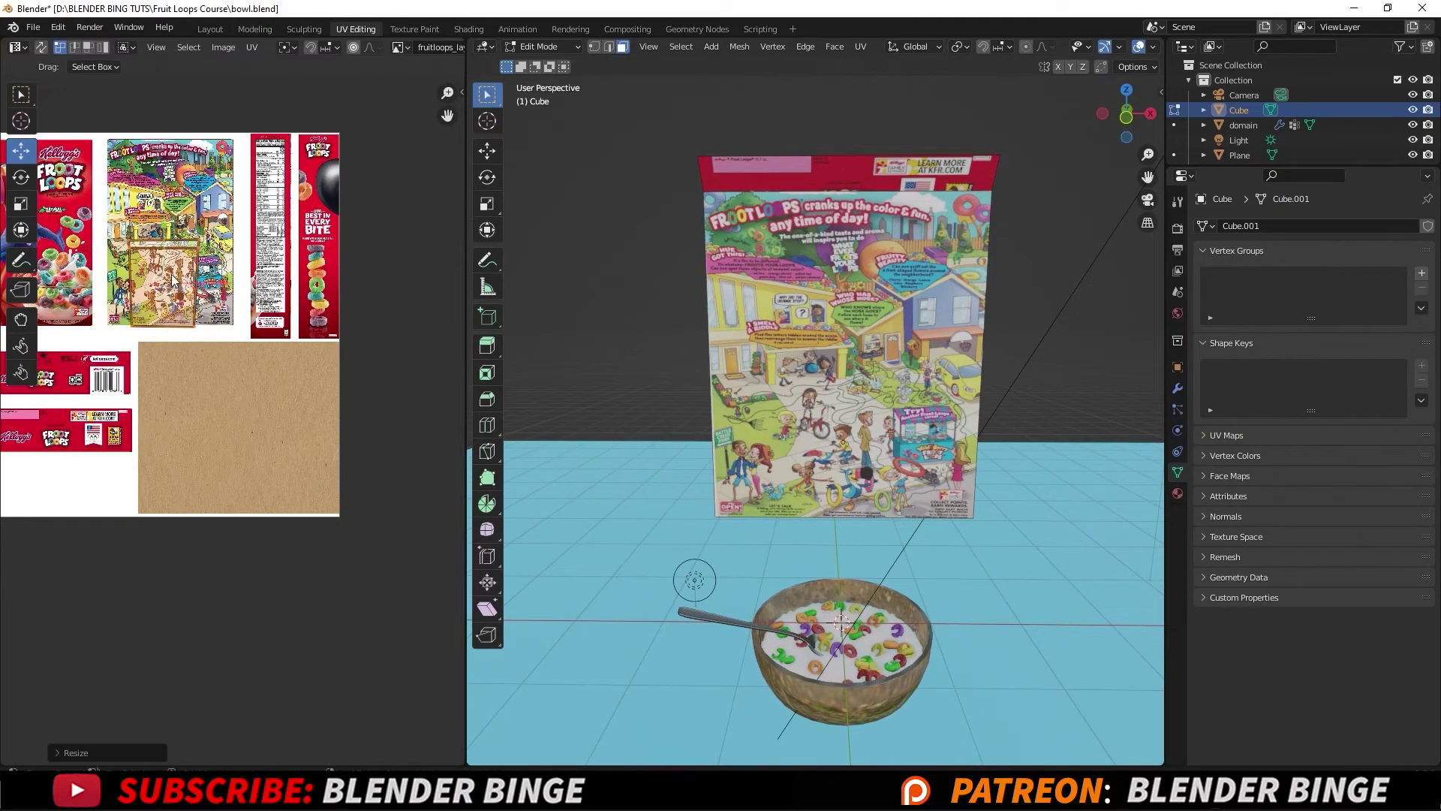
key("g")
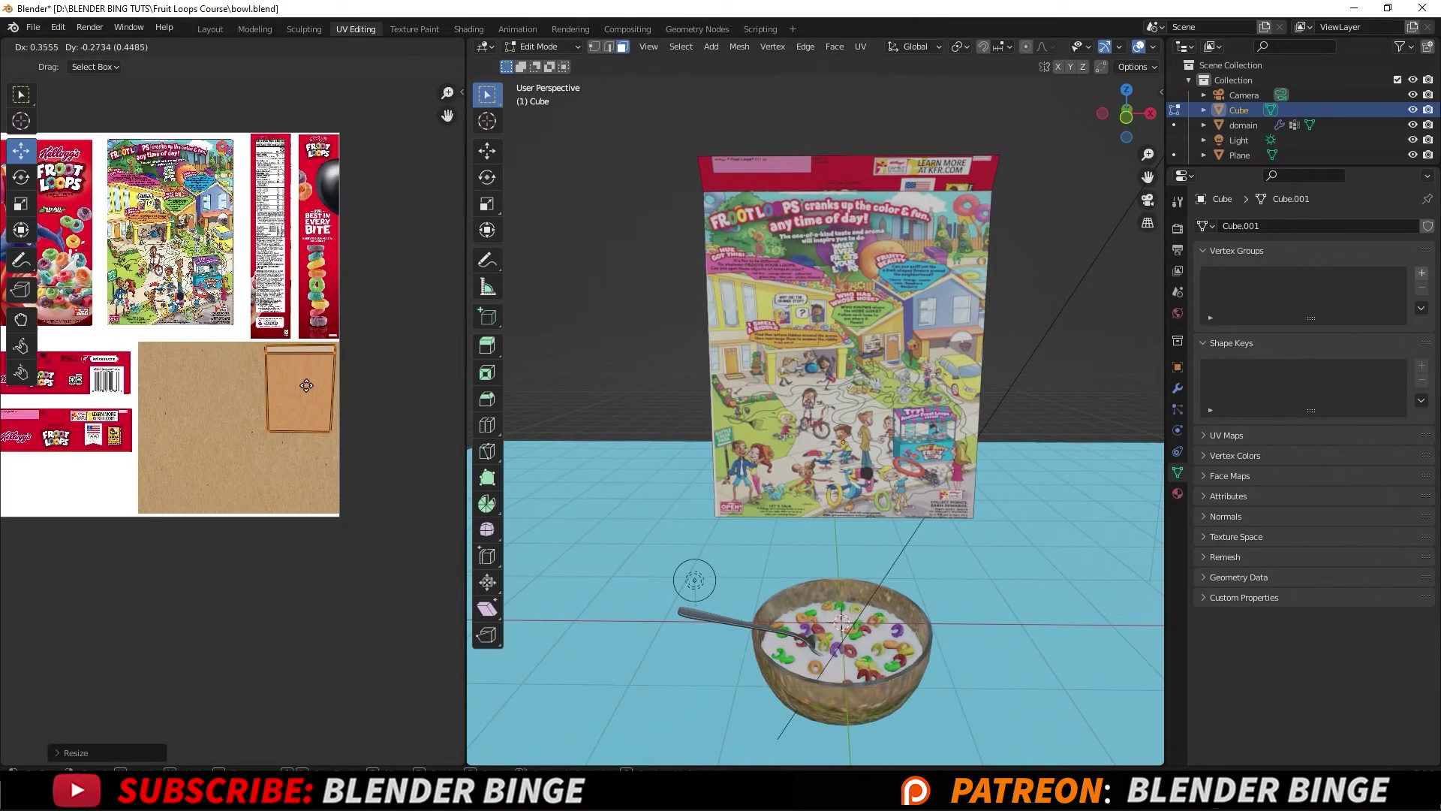
left_click(305, 384)
Select the narrow inner side flap face and project its UVs from a low side view
middle_click_drag(782, 225, 827, 207)
left_click(885, 157)
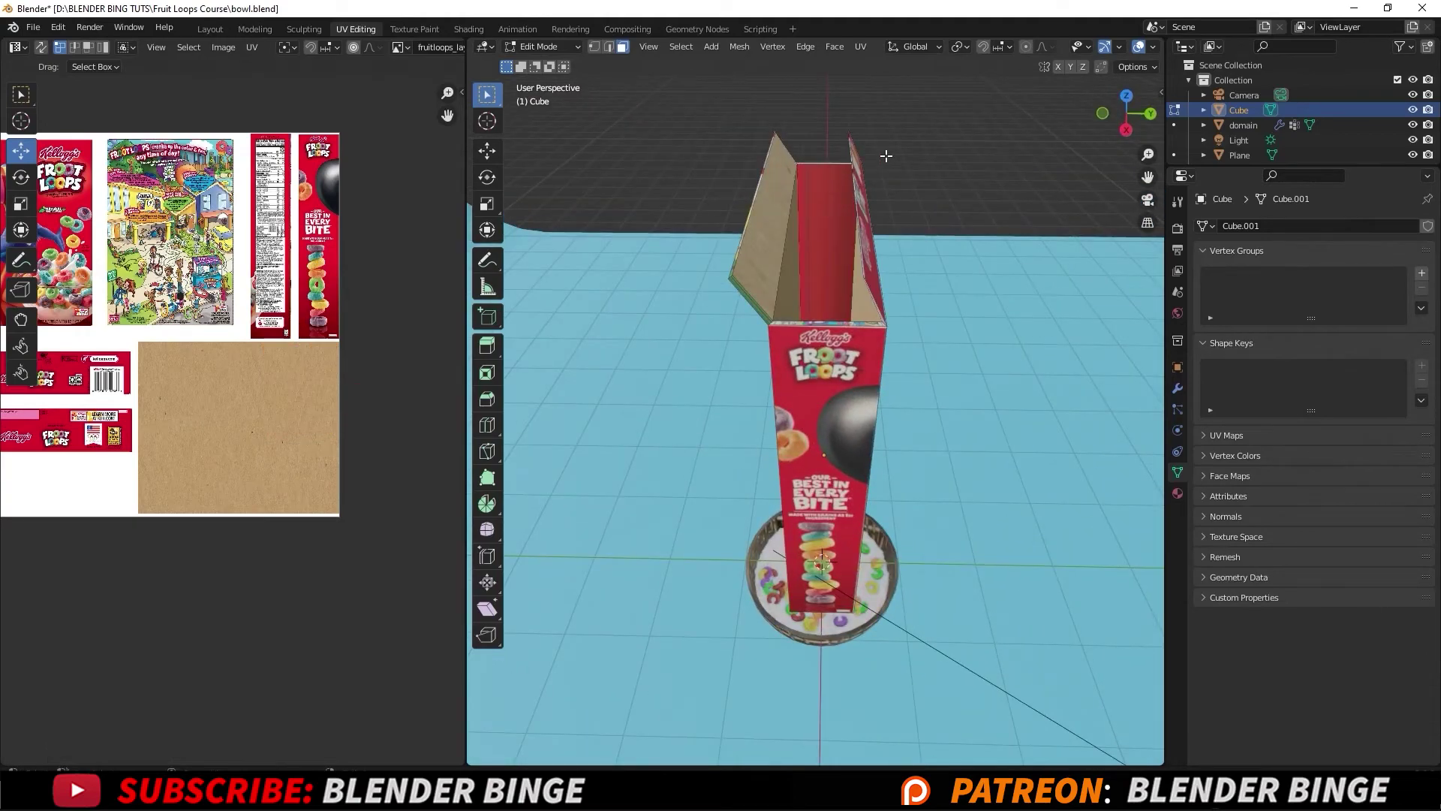
left_click(826, 233)
middle_click_drag(876, 371, 876, 314)
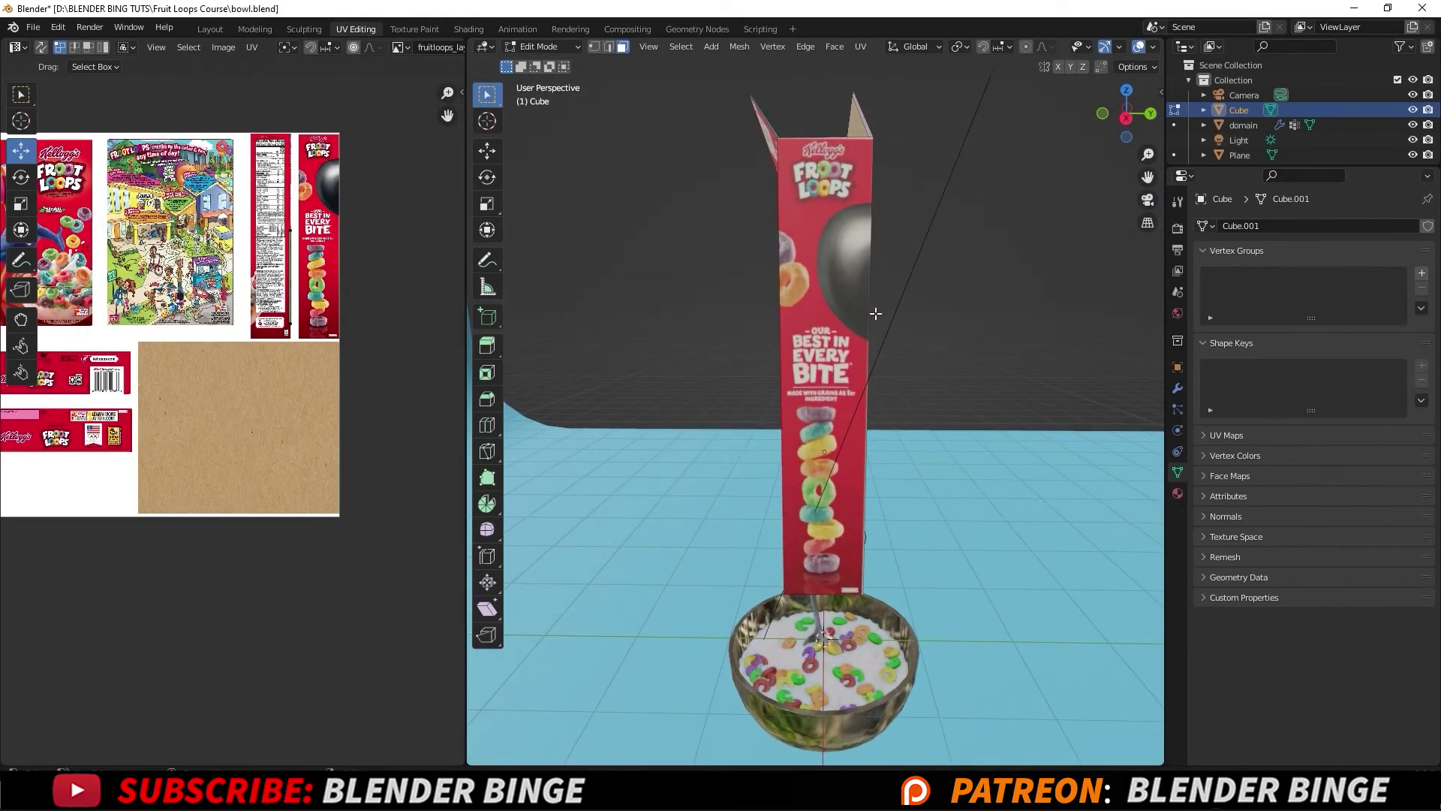
key("u")
left_click(848, 308)
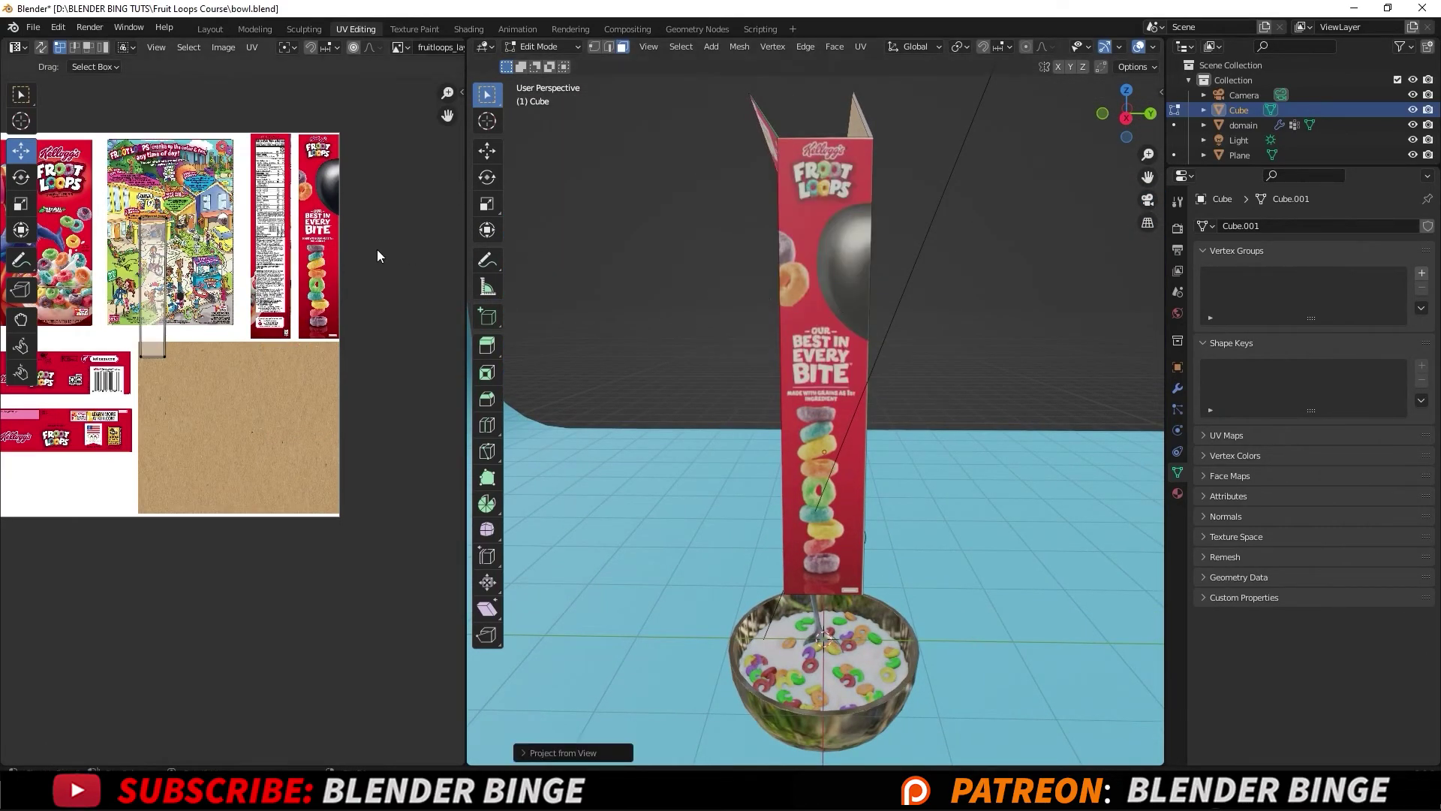
Shrink the side flap's UV island, rotate it 90° and move it onto the cardboard texture
left_click_drag(100, 373, 154, 343)
key("l")
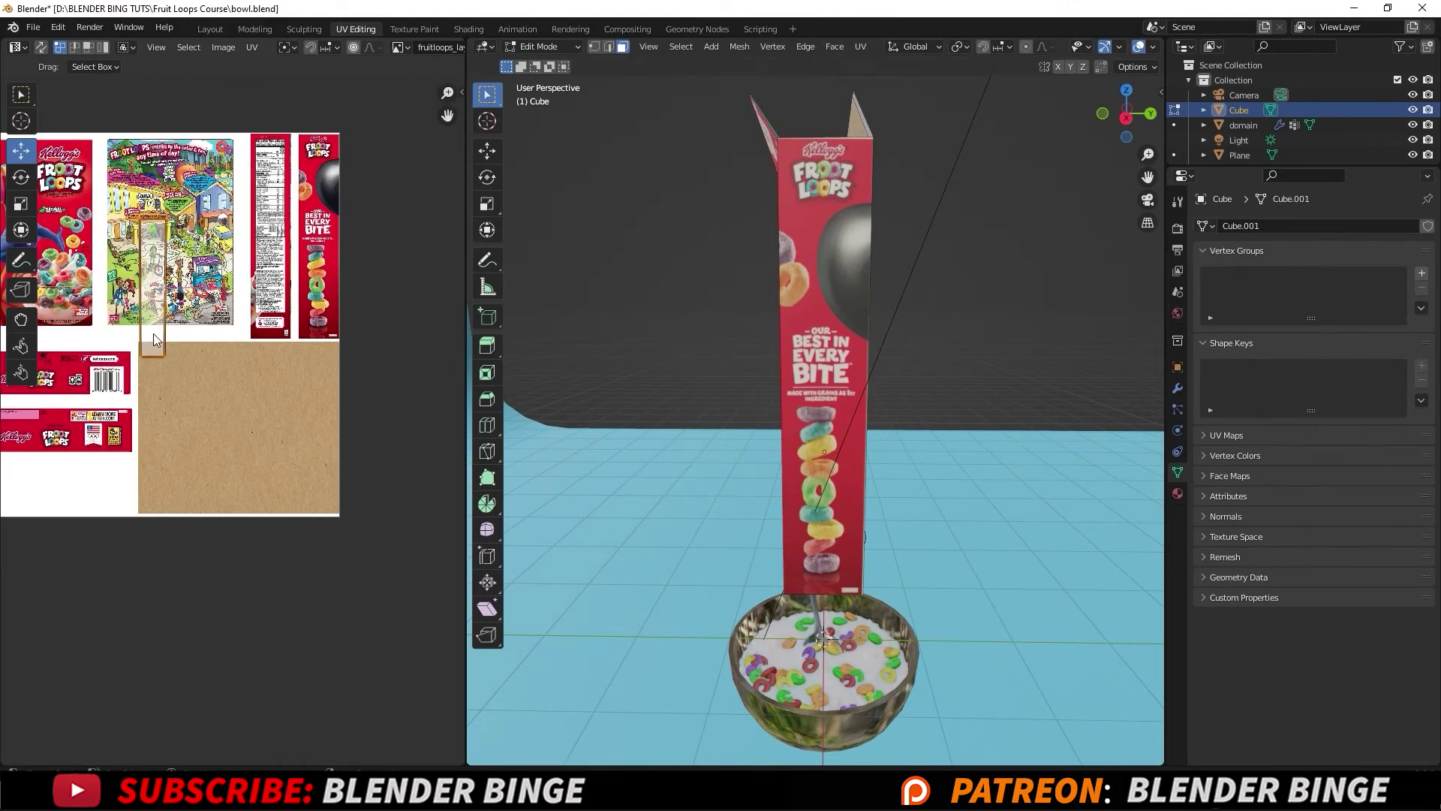
key("s")
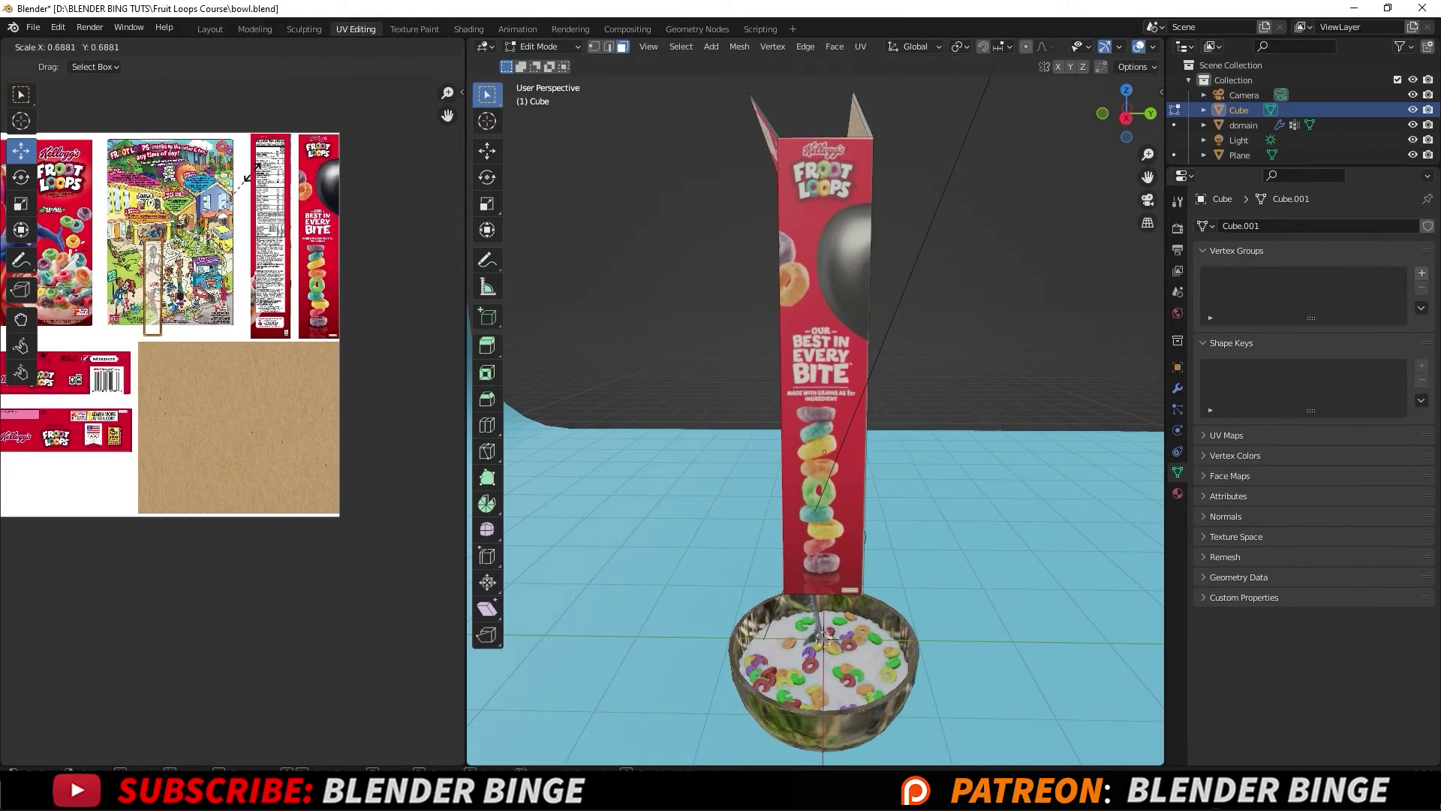
left_click(291, 148)
type("r90")
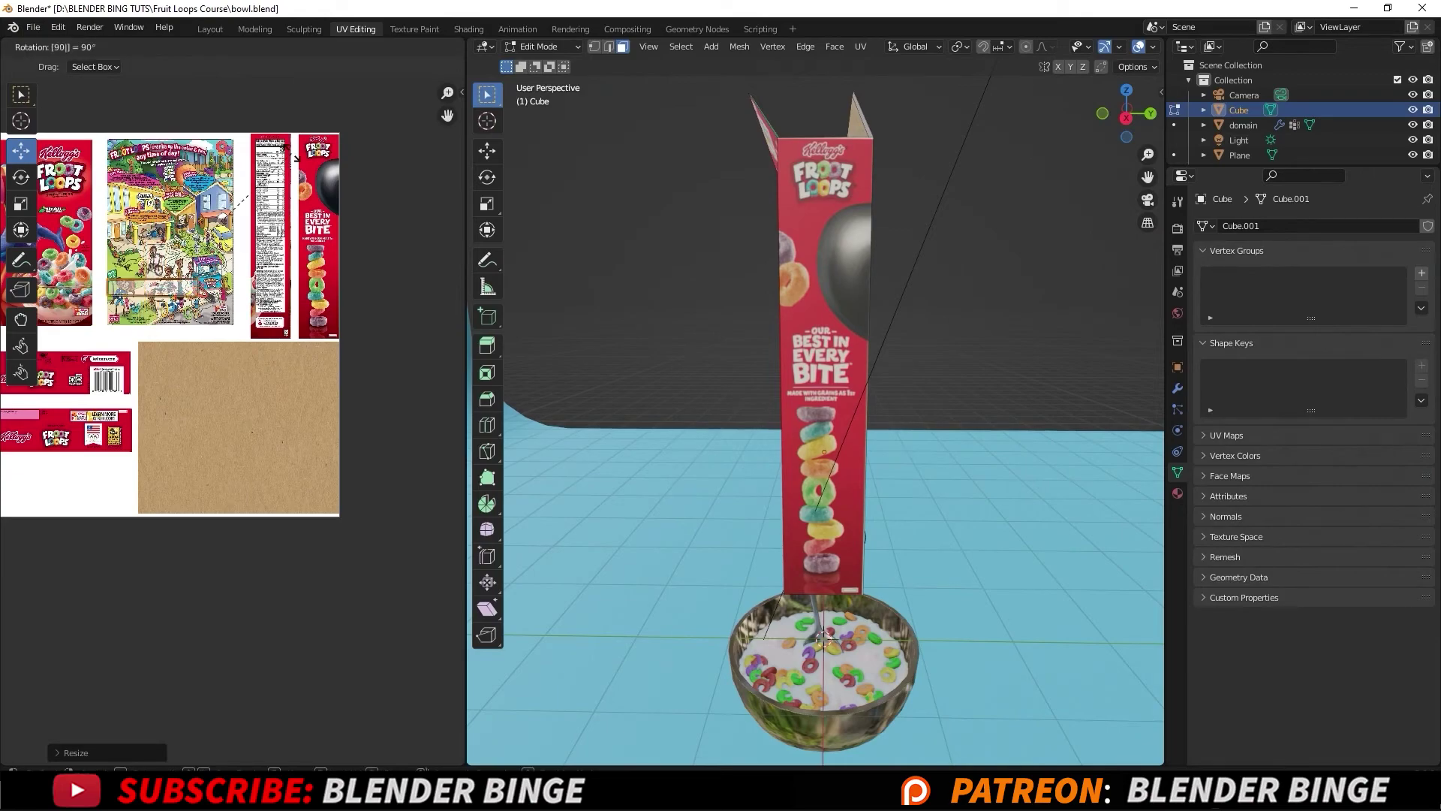
key("Return")
left_click_drag(164, 287, 195, 502)
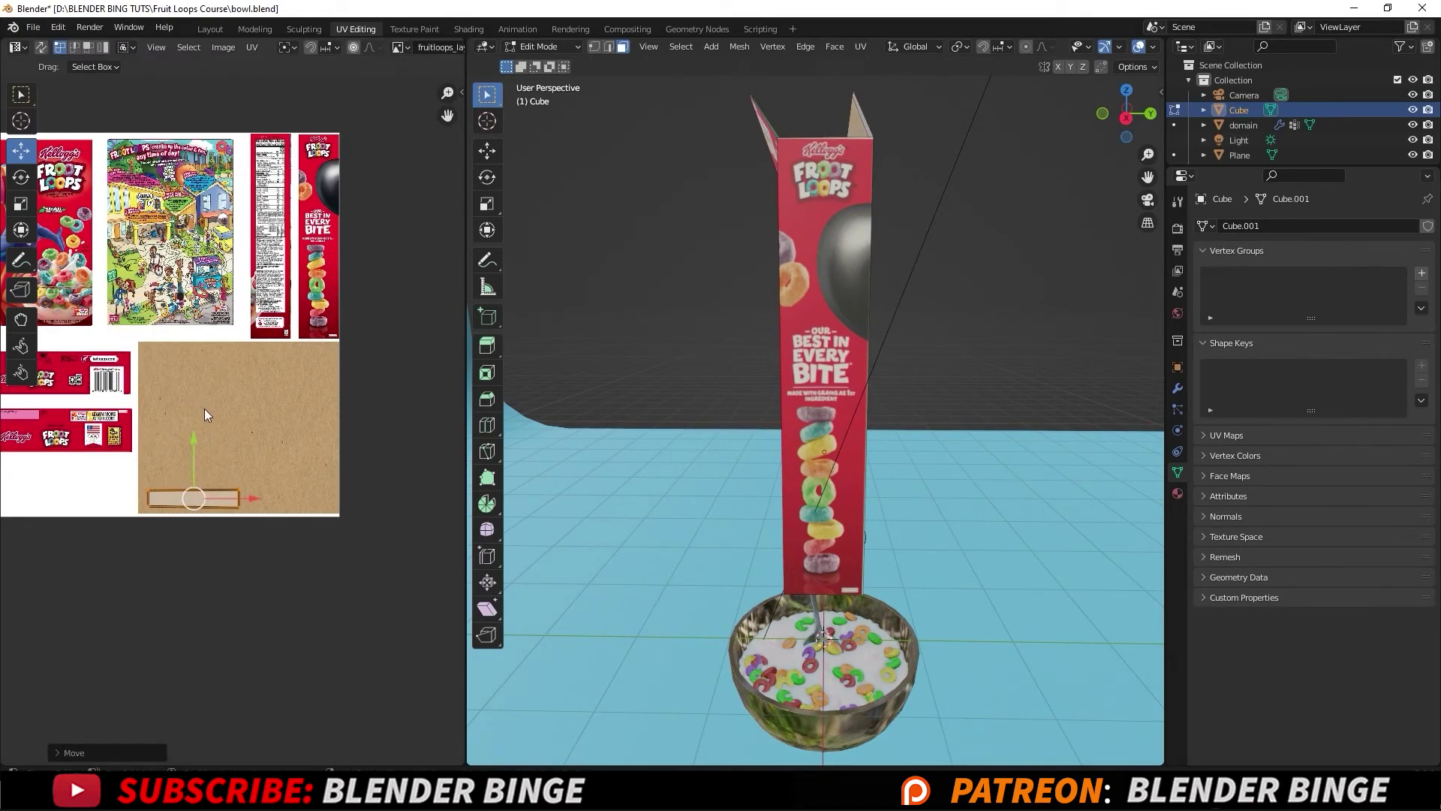
middle_click_drag(817, 210, 525, 218)
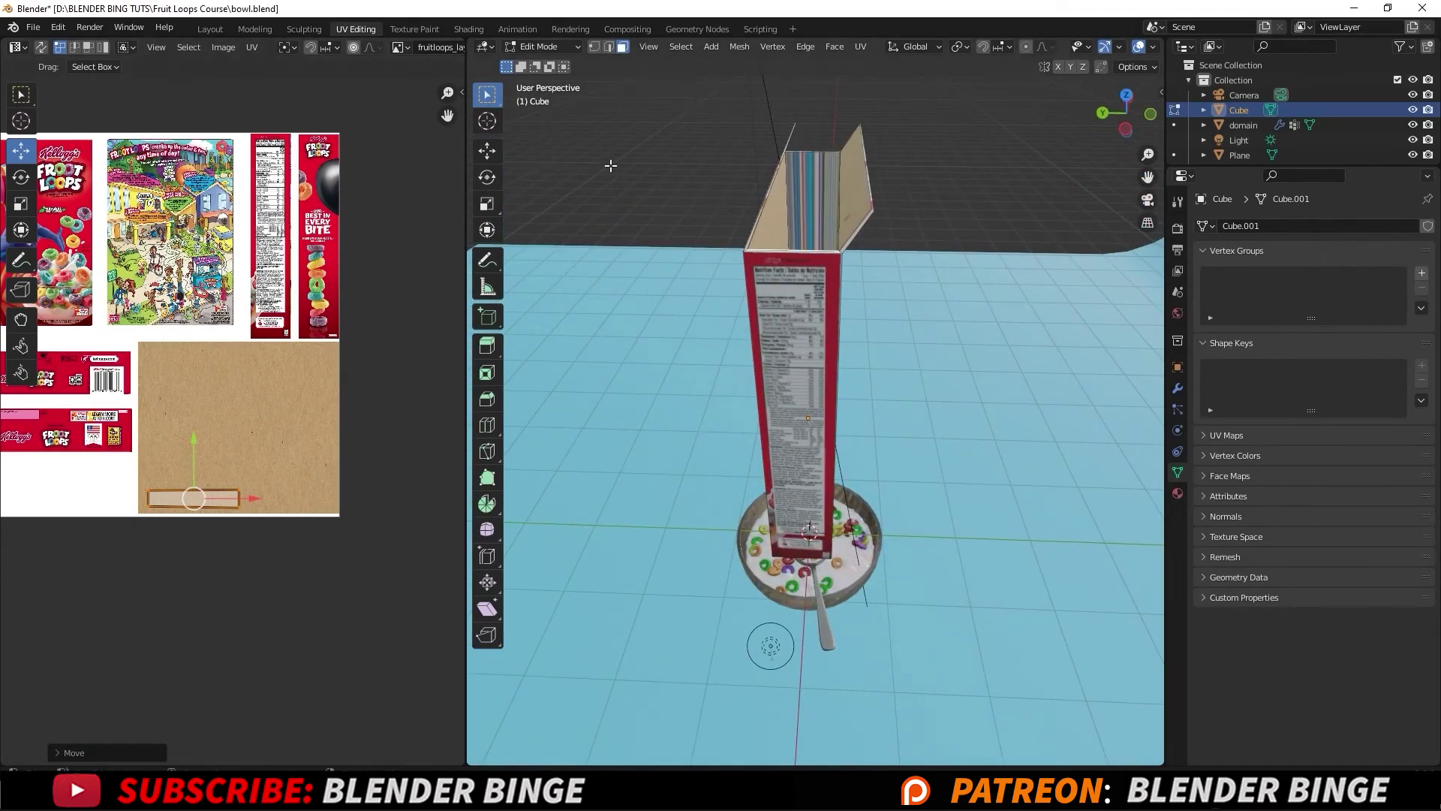
Project the striped inner flap's UVs from a lower view and rotate the island 90°
left_click(829, 180)
middle_click_drag(777, 375, 785, 323)
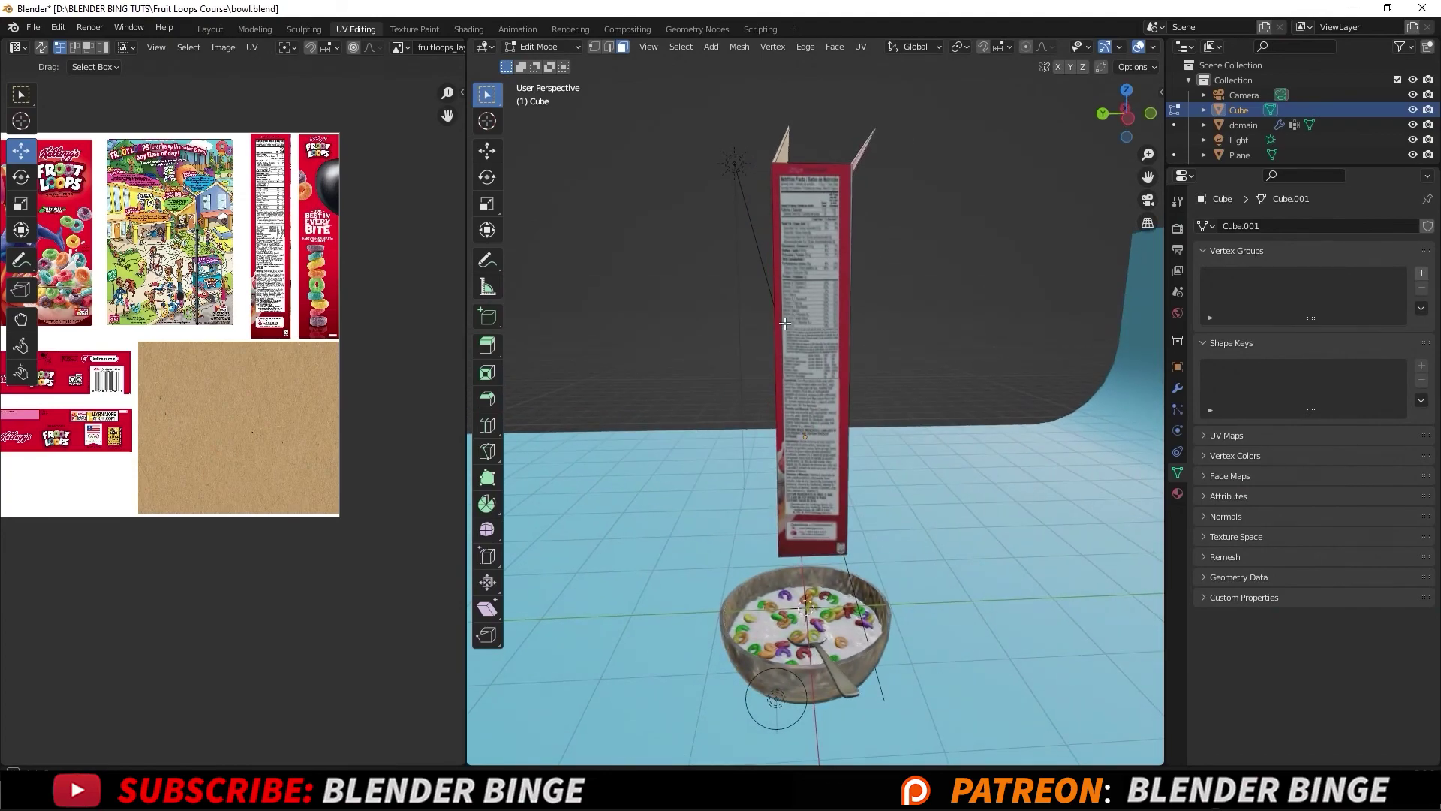
key("u")
left_click(805, 318)
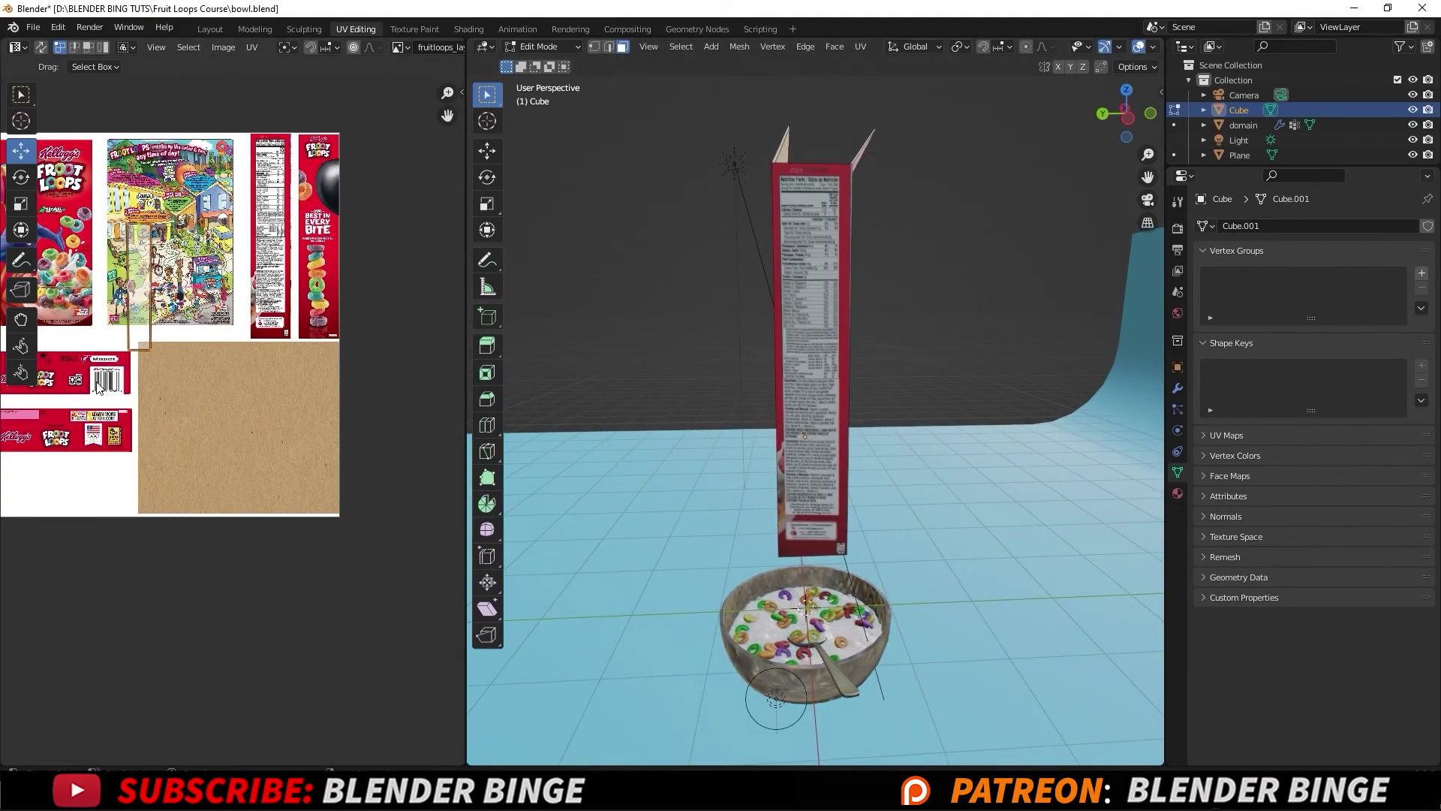
key("r")
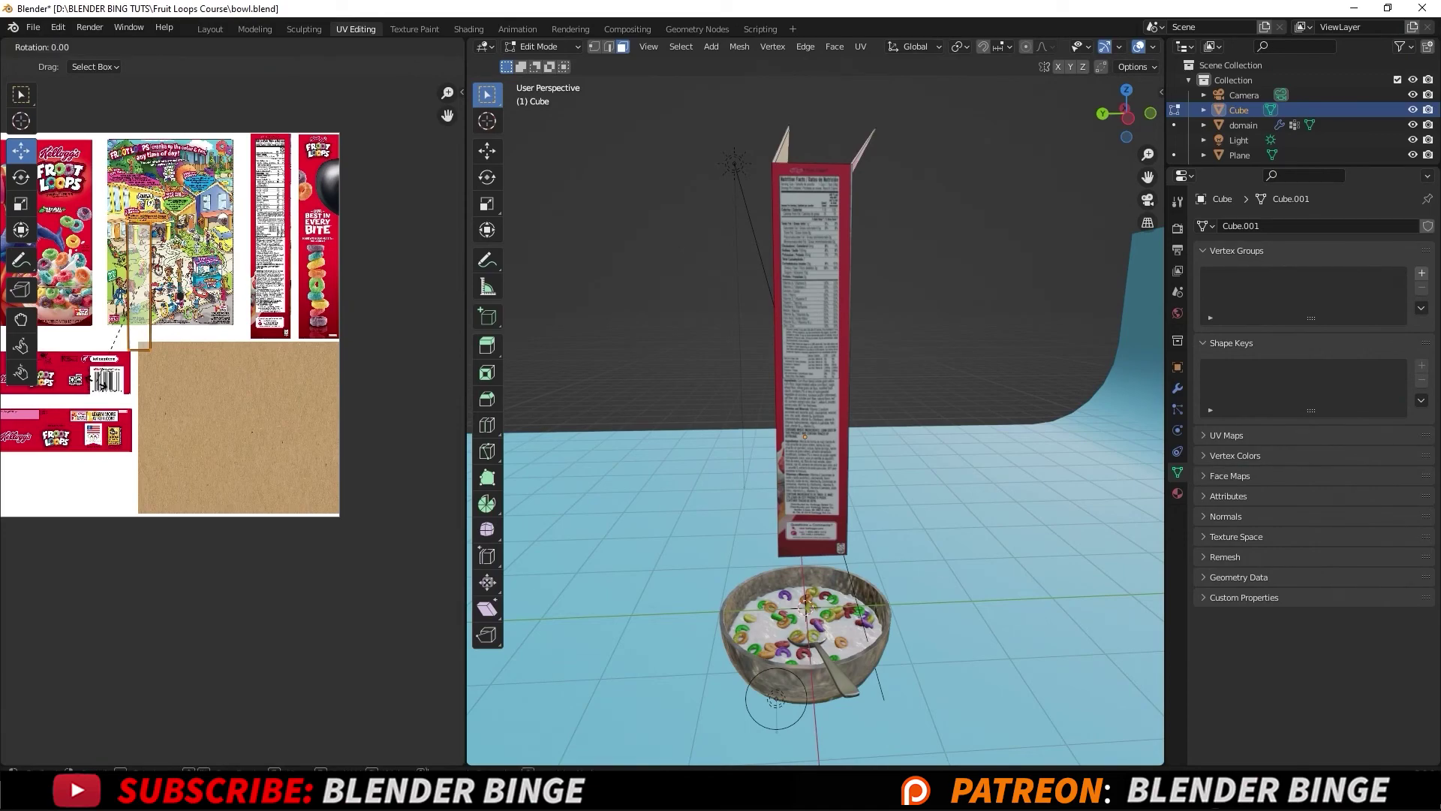
type("90")
key("Return")
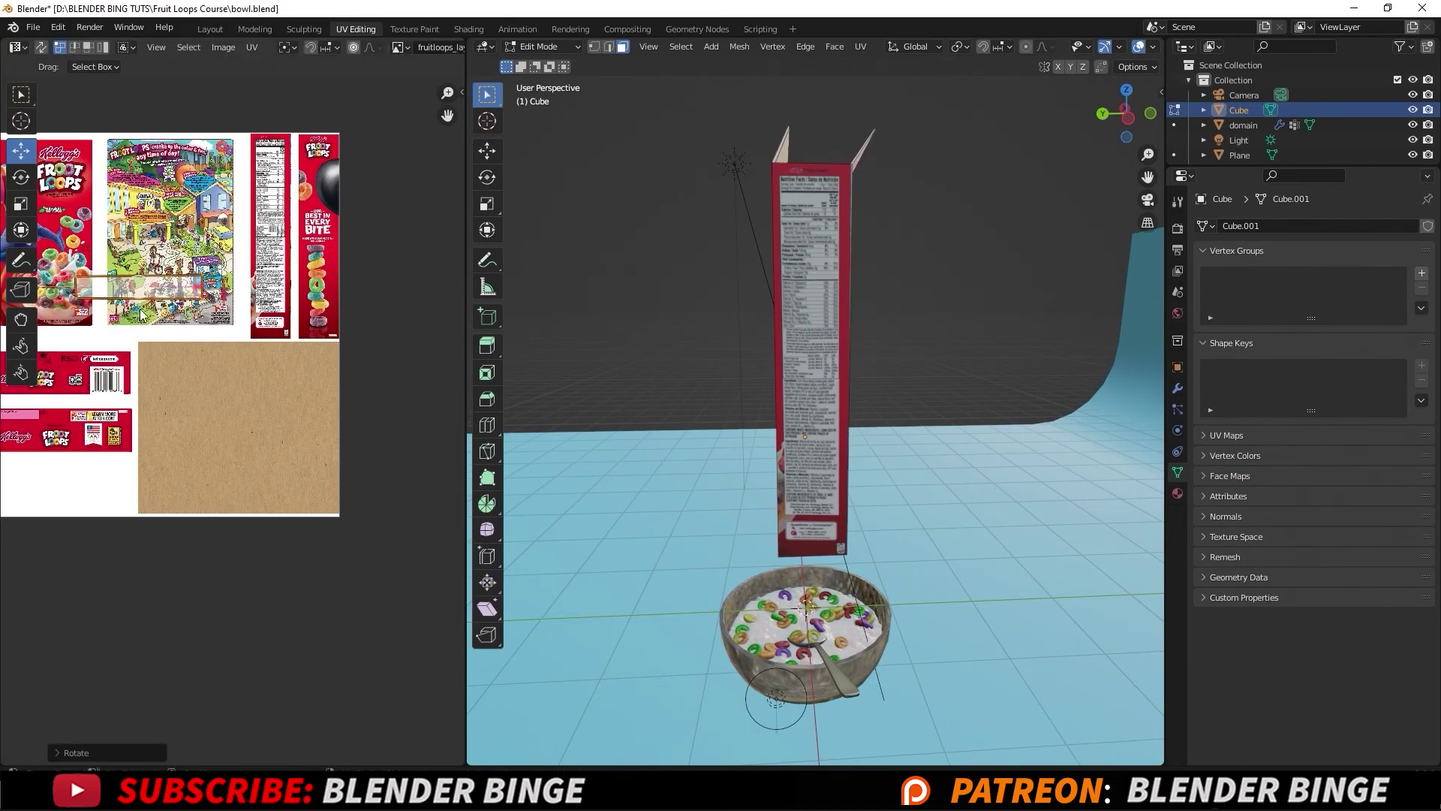
Move and shrink the striped flap's island onto the cardboard patch, then save bowl.blend
left_click_drag(133, 288, 276, 482)
key("s")
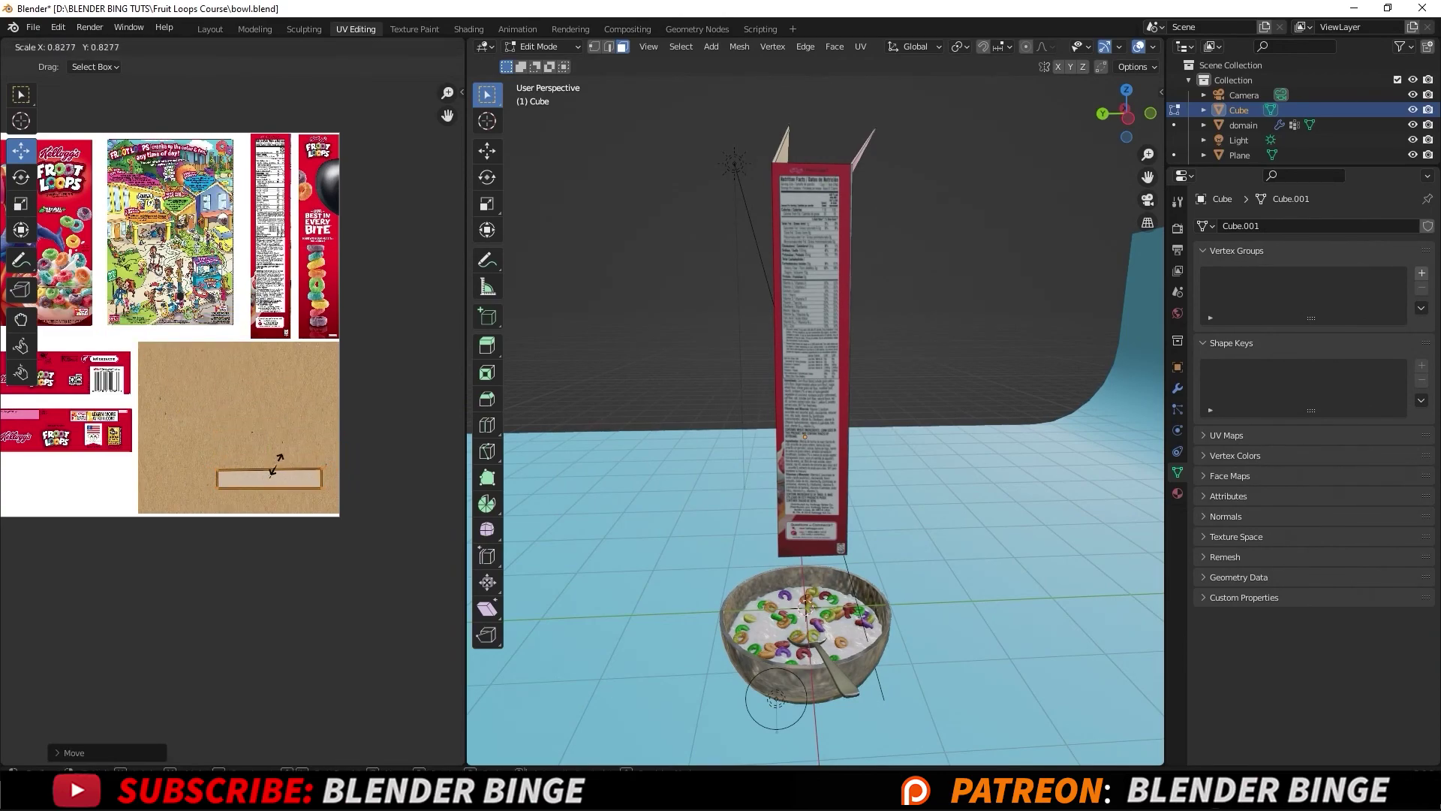
left_click(277, 451)
left_click_drag(271, 478, 283, 464)
middle_click_drag(708, 204, 764, 318)
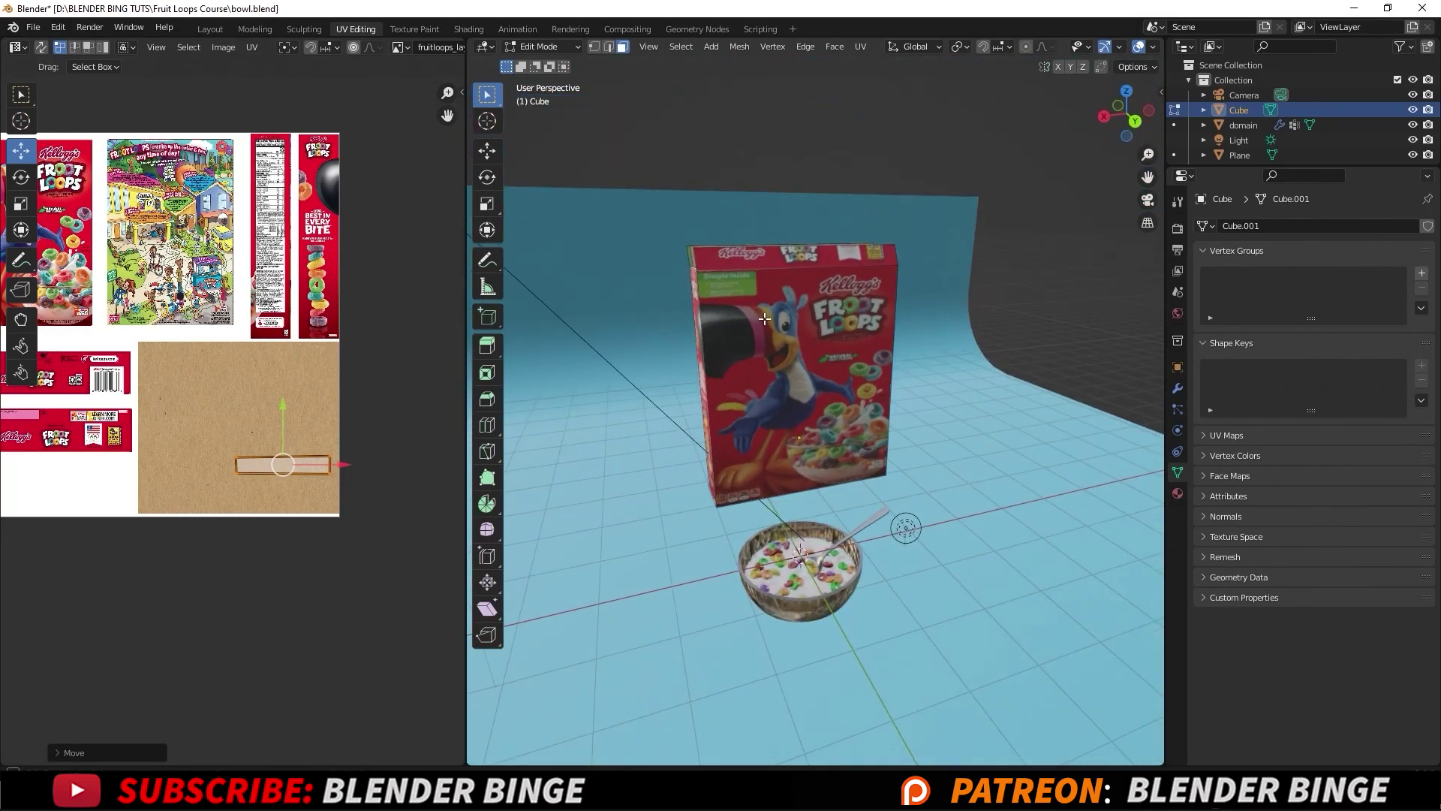
left_click(33, 28)
left_click(71, 126)
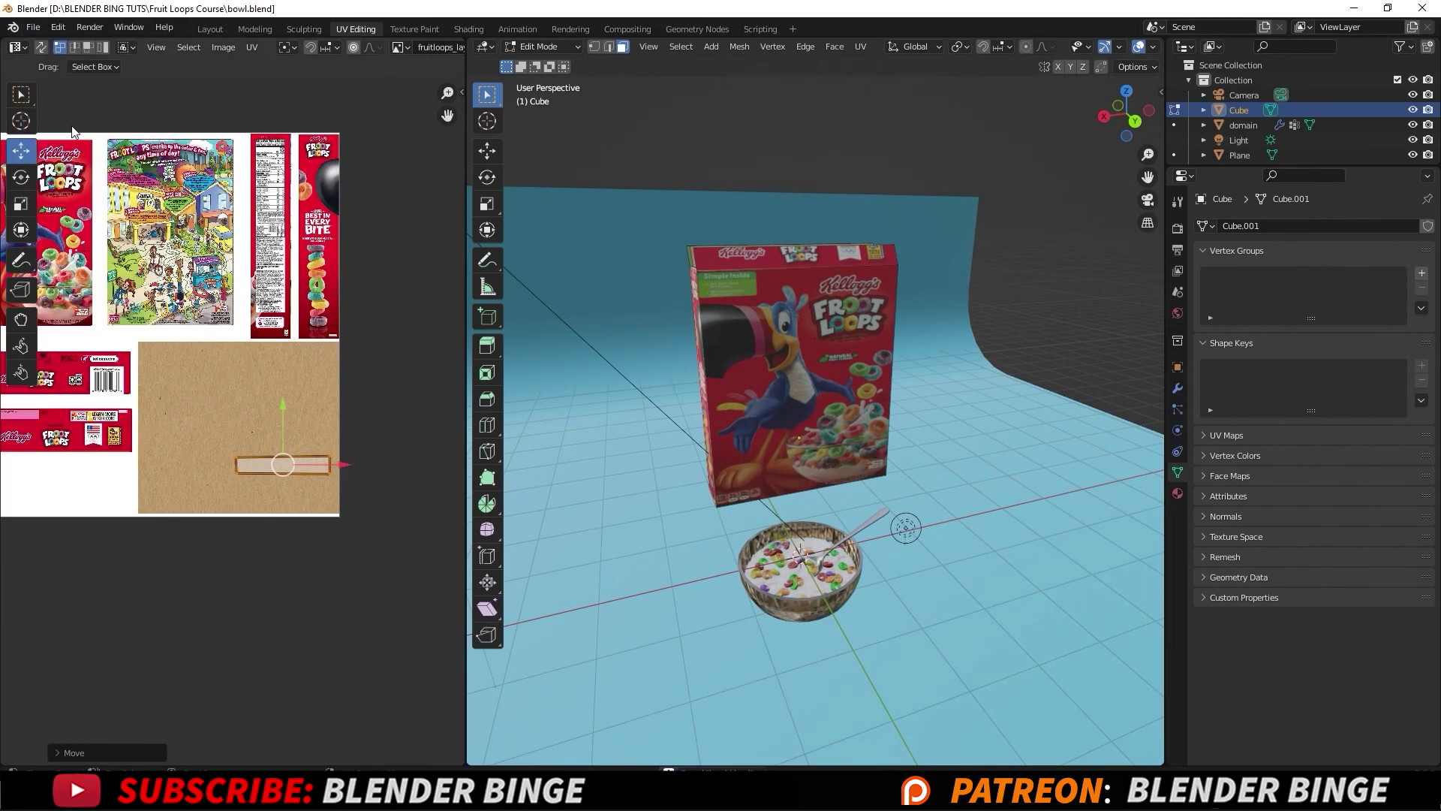